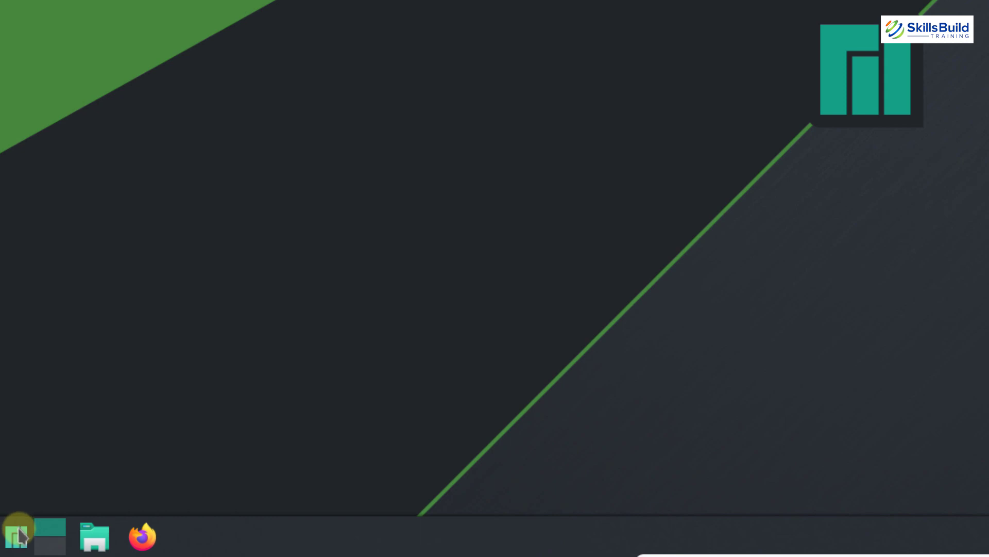
# Search 'systems' in the application launcher and launch System Settings
pyautogui.press('super')
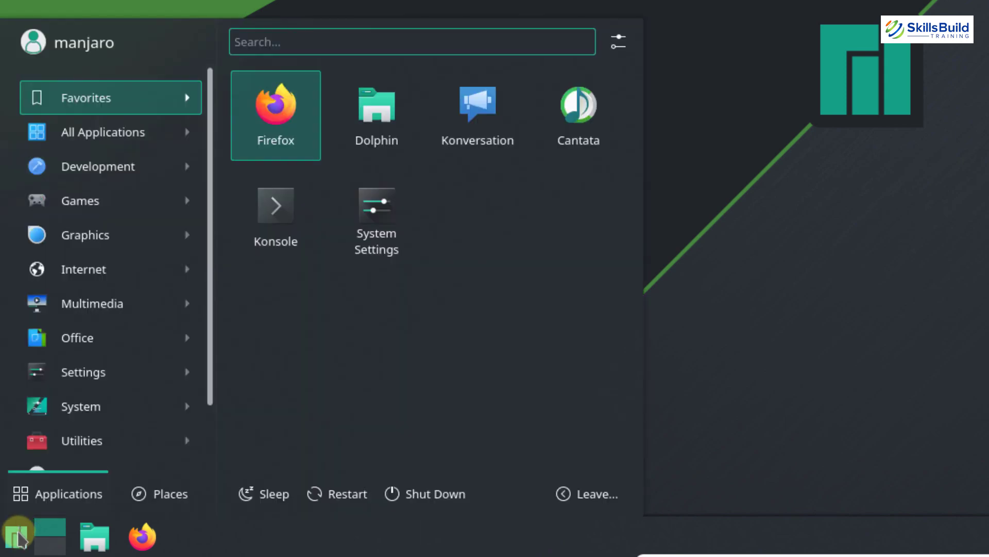
pyautogui.write('s')
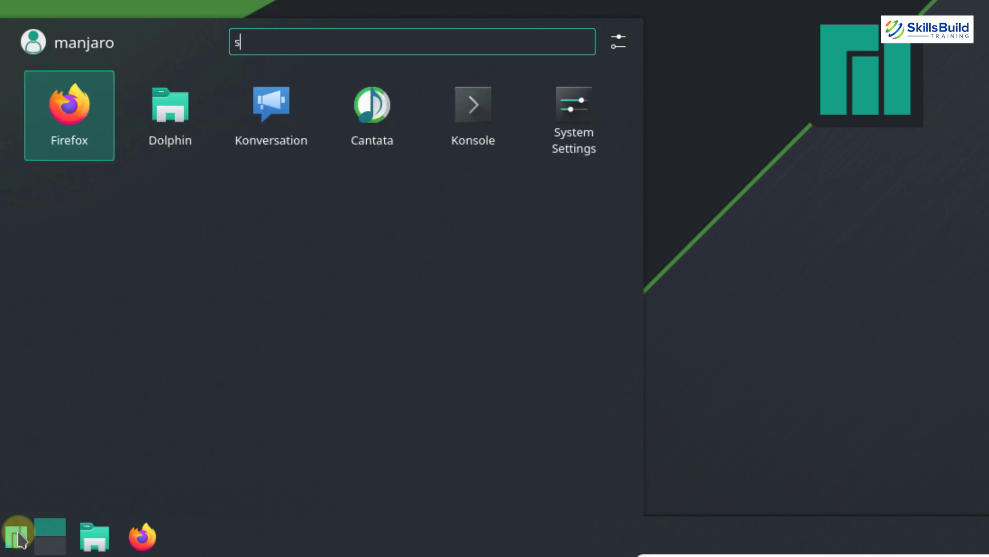
pyautogui.write('ystems')
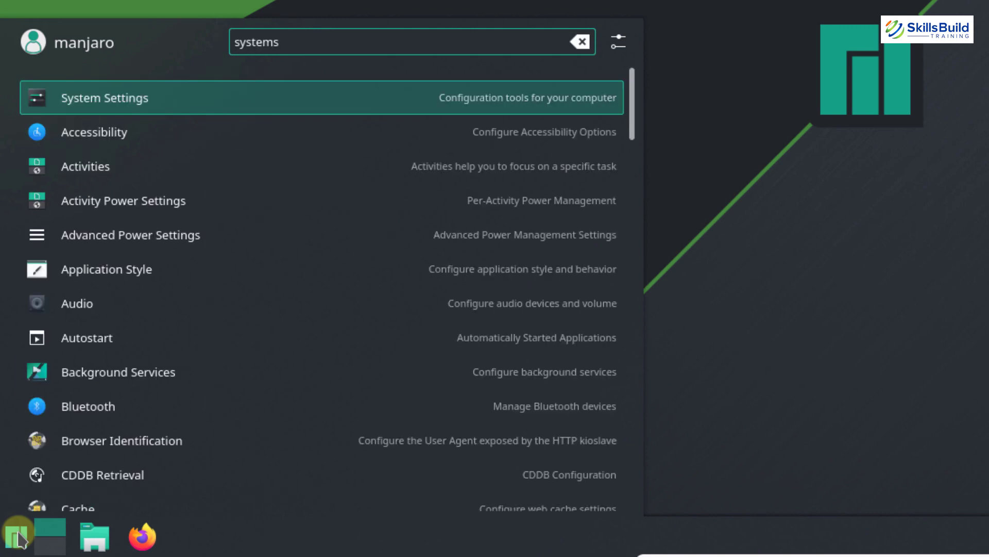
pyautogui.click(88, 105)
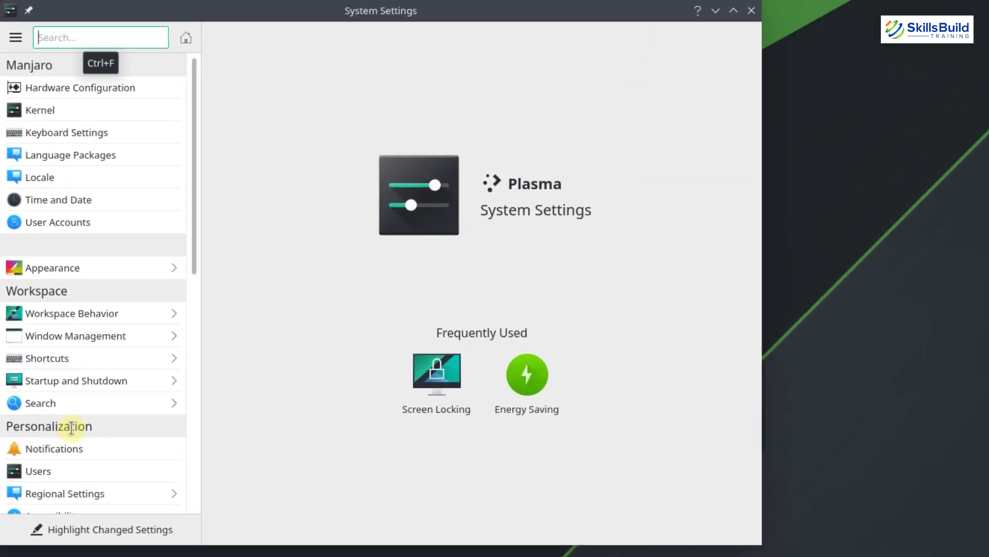
# Set the Advanced window placement under Window Management to Centered and apply it
pyautogui.write('window man')
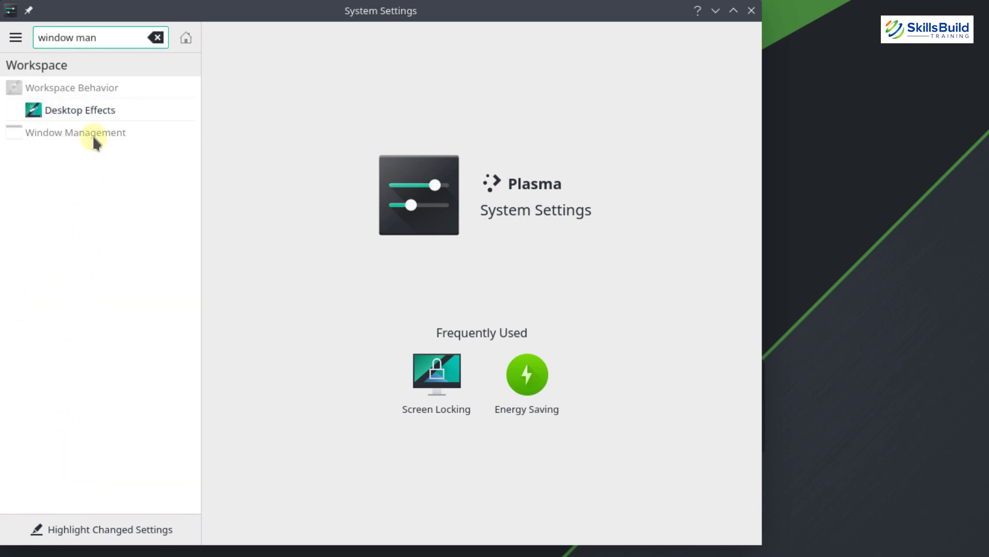
pyautogui.press('Return')
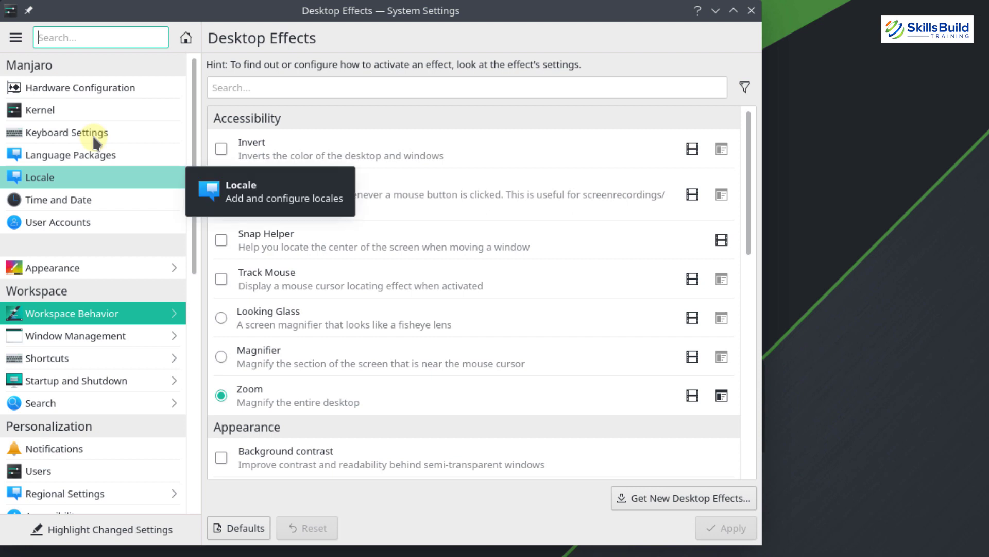
pyautogui.click(97, 339)
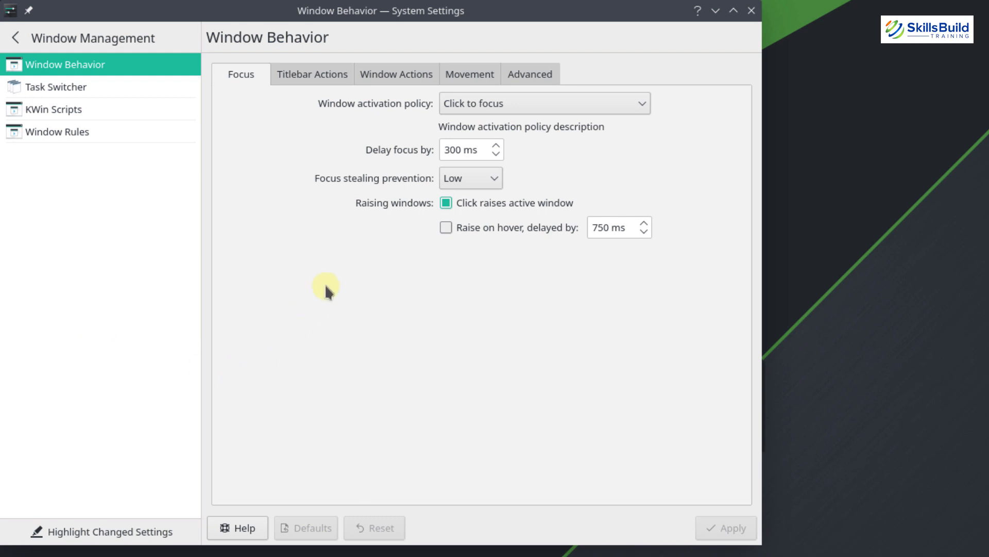
pyautogui.click(548, 75)
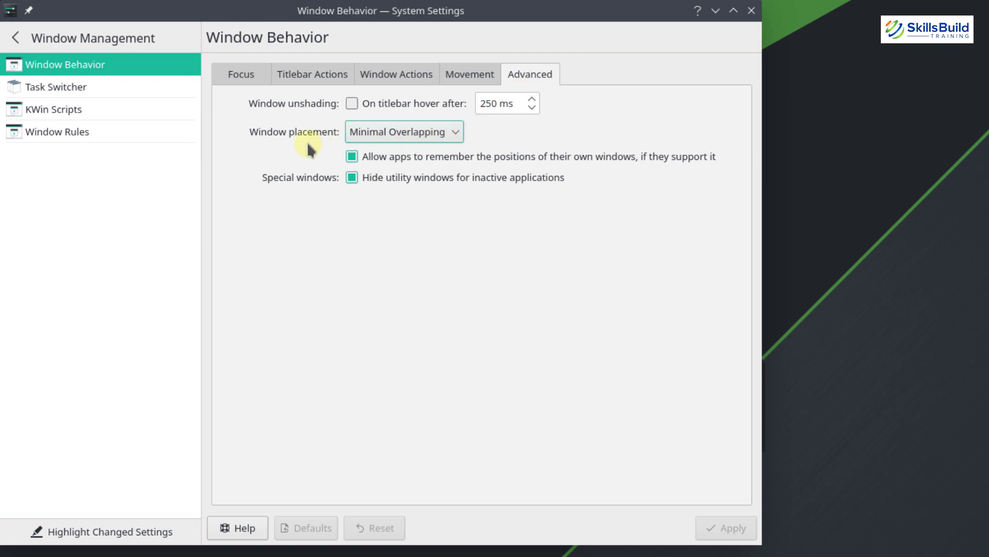
pyautogui.click(455, 135)
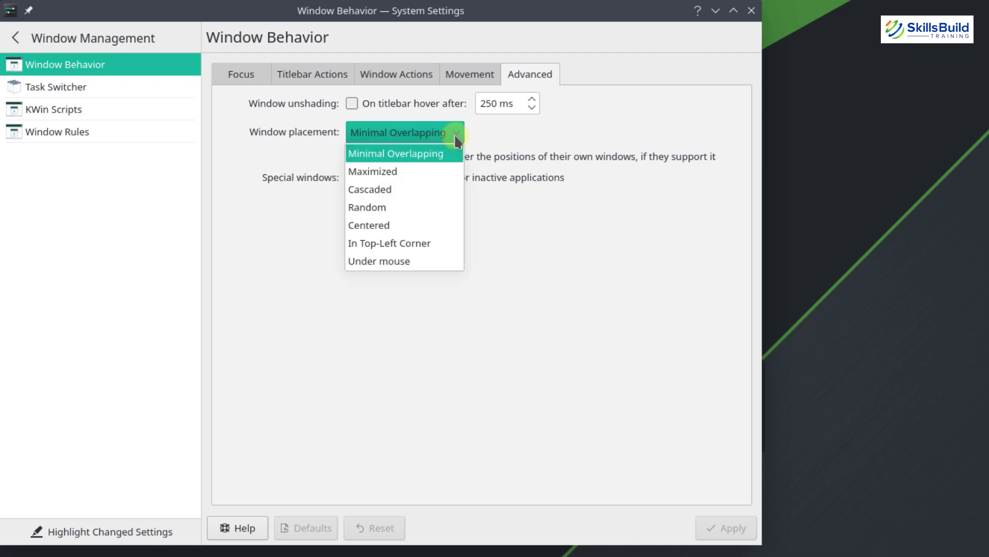
pyautogui.click(392, 231)
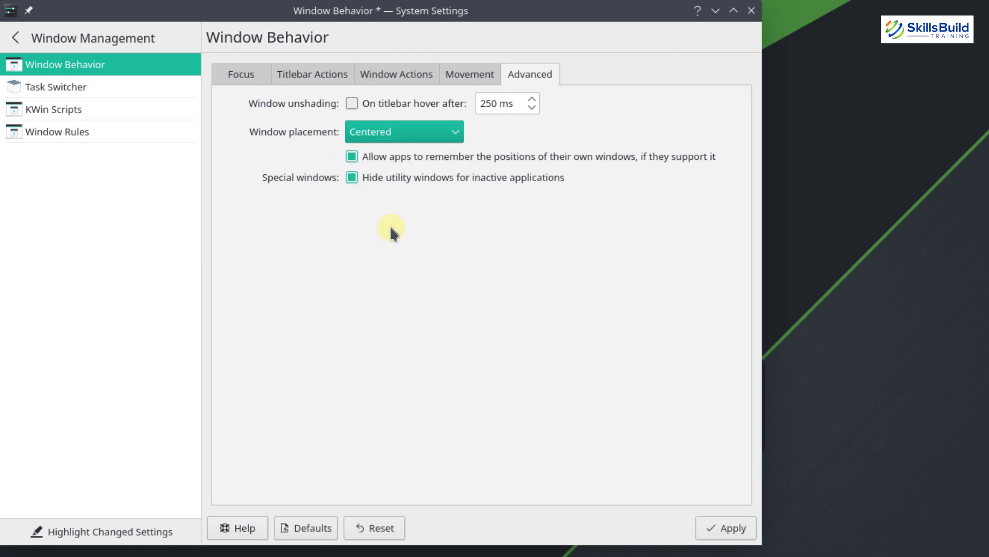
pyautogui.click(727, 525)
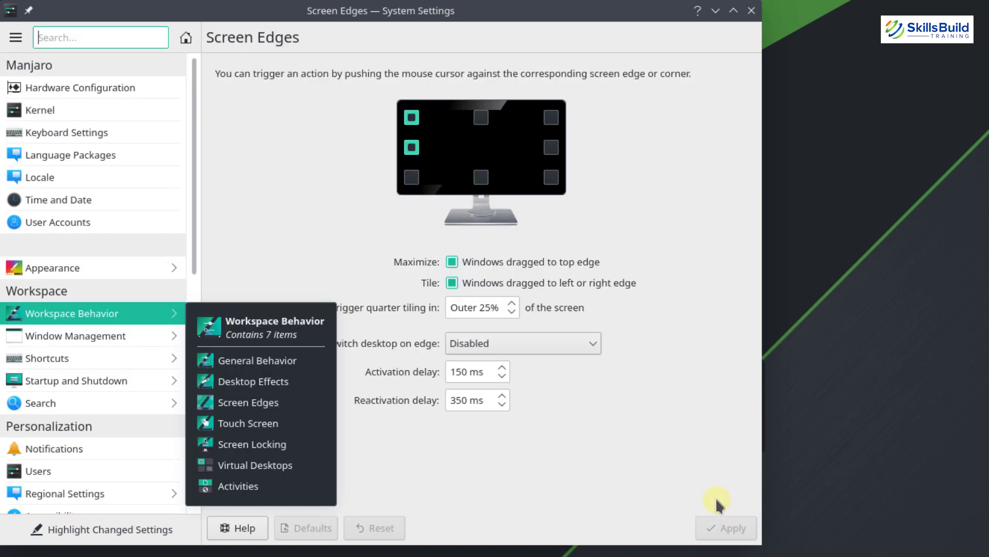
# Set the left screen edge to No Action in Screen Edges and apply
pyautogui.click(89, 312)
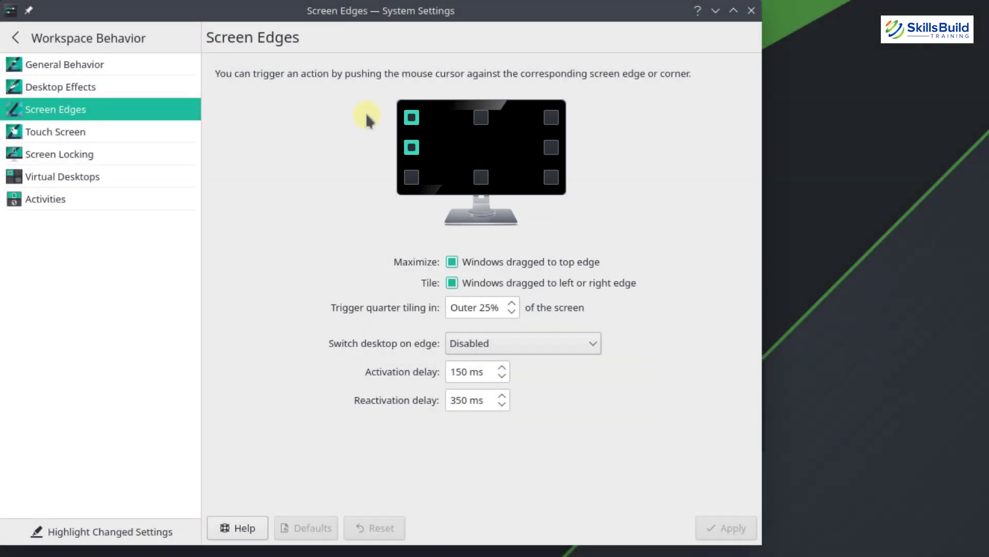
pyautogui.click(411, 117)
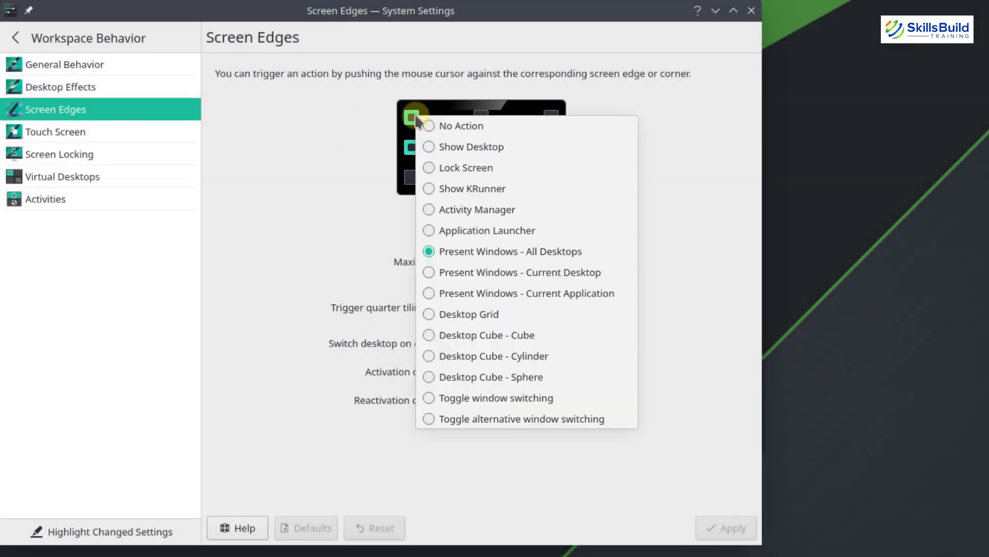
pyautogui.click(477, 257)
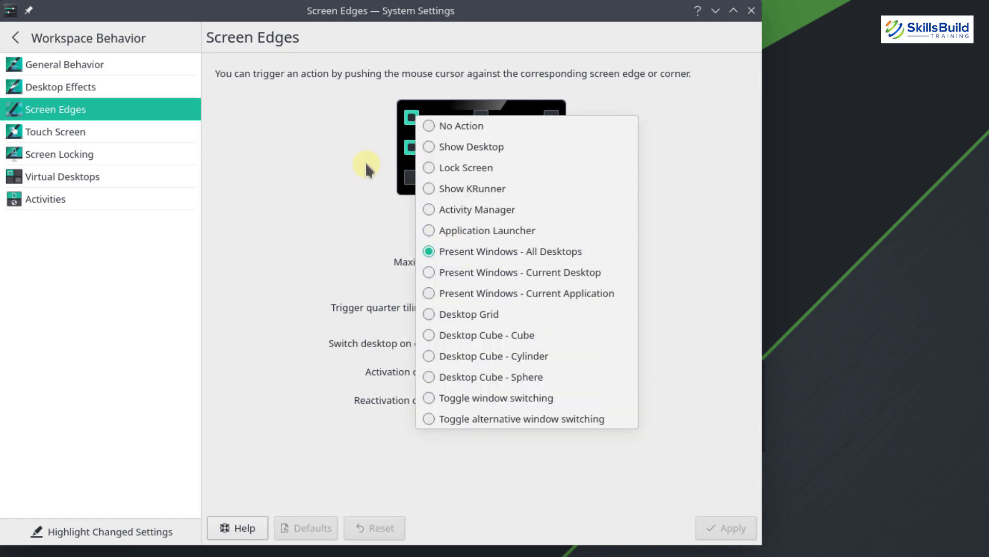
pyautogui.click(366, 162)
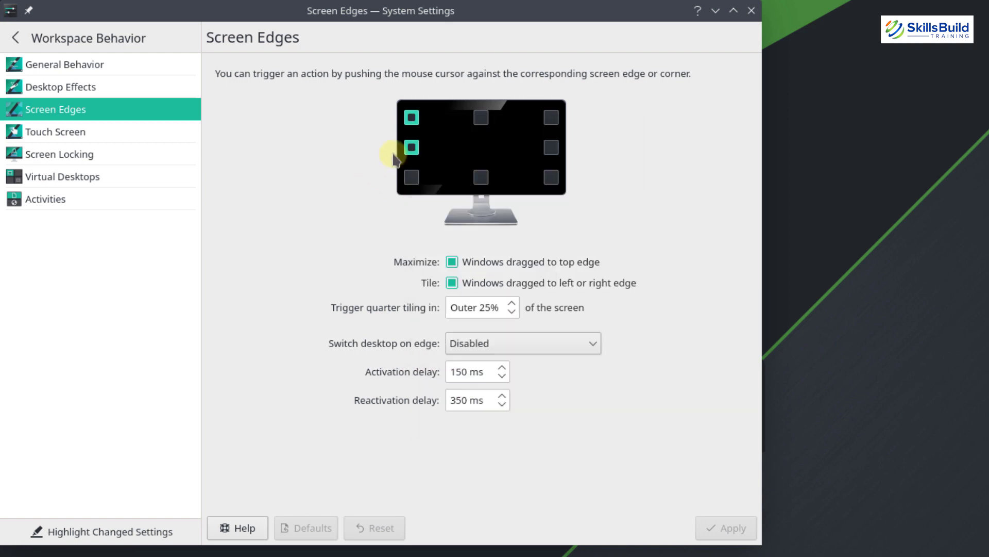
pyautogui.click(410, 147)
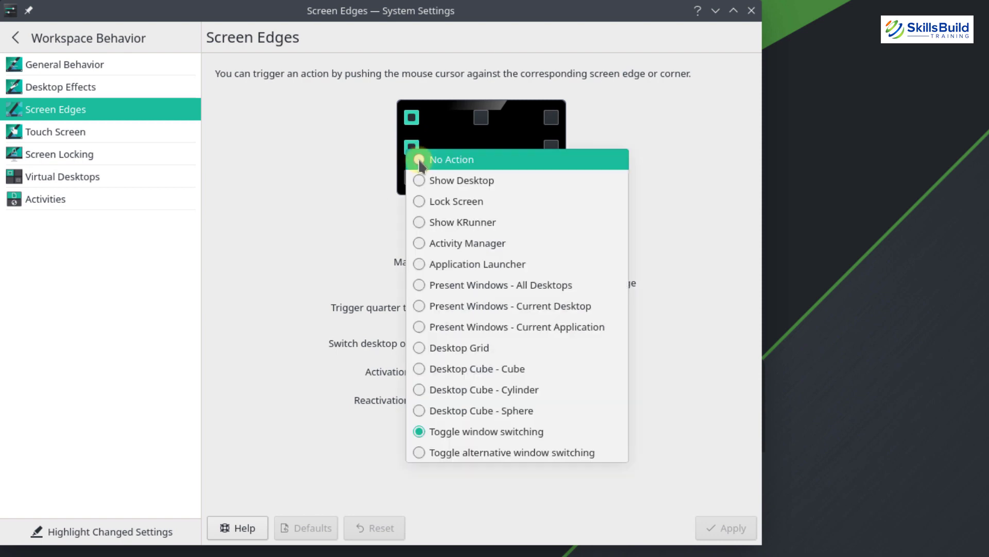
pyautogui.click(420, 161)
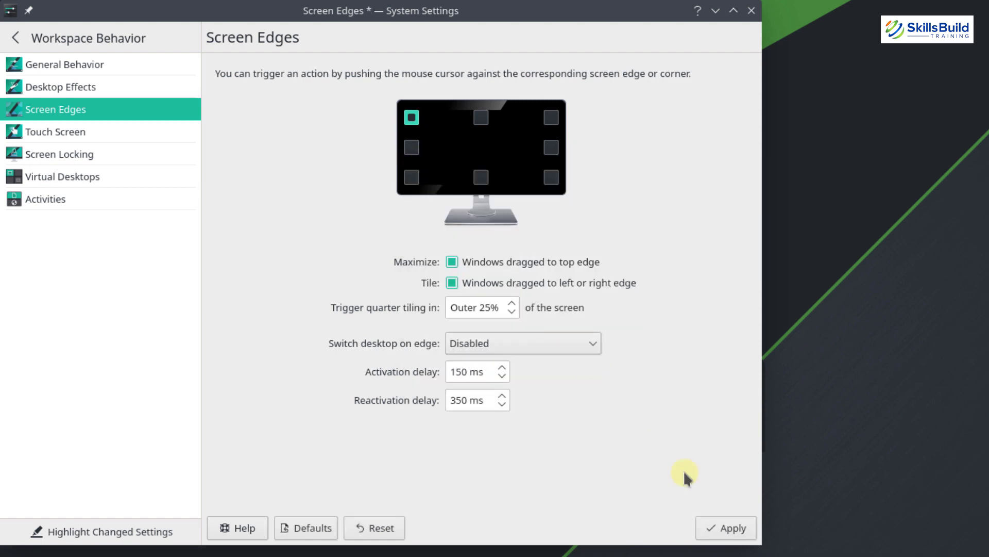
pyautogui.click(728, 524)
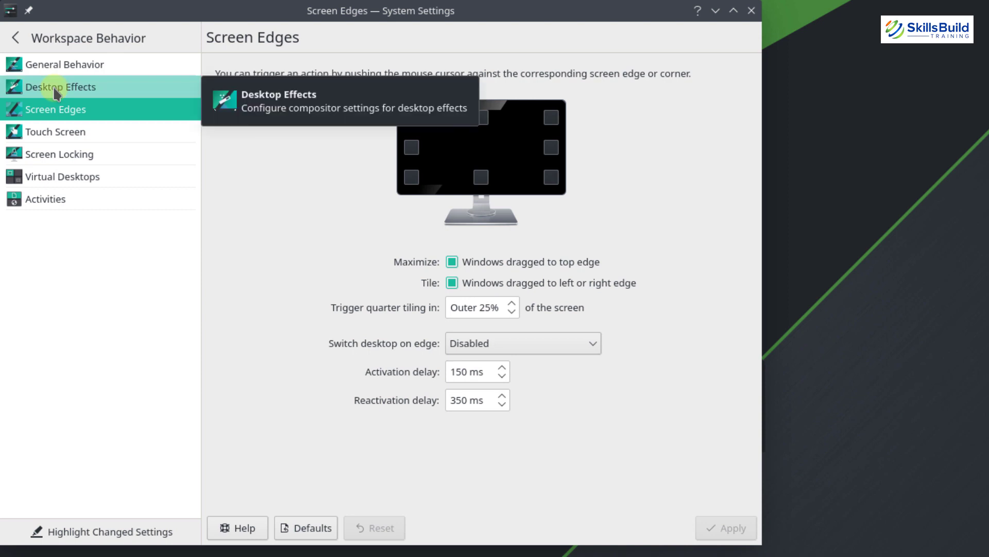
# Set the Blur effect to about half strength with minimum noise, then clear the 'blur' search
pyautogui.click(54, 90)
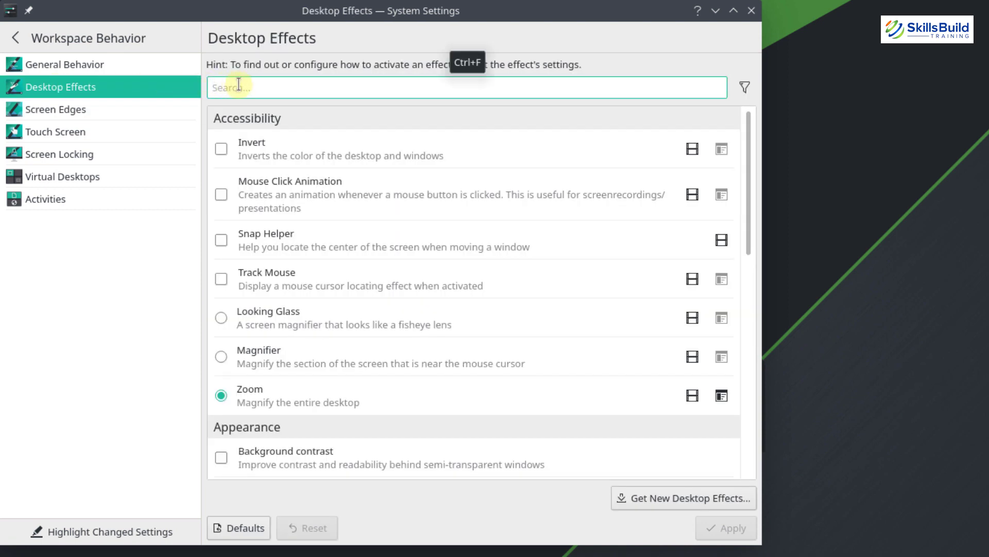
pyautogui.write('blur')
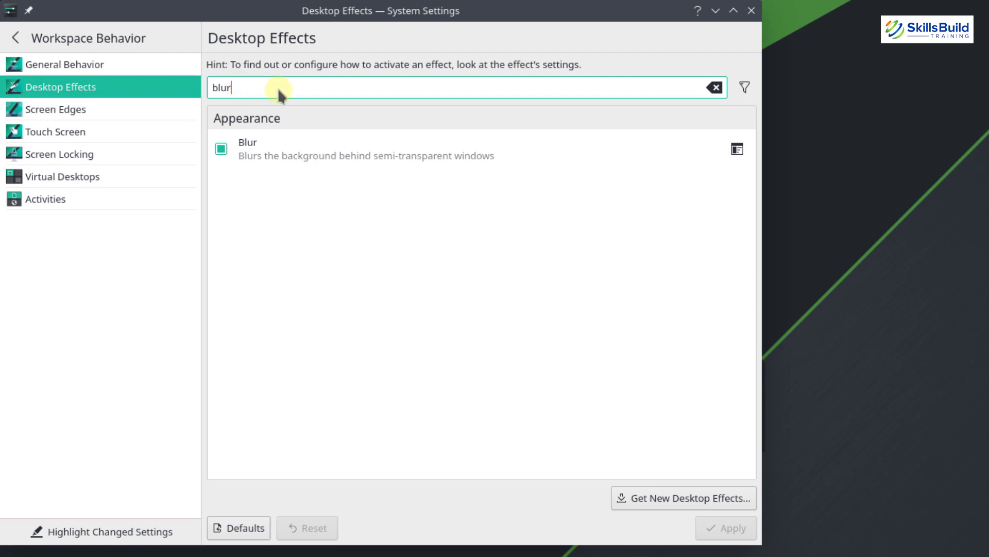
pyautogui.click(737, 150)
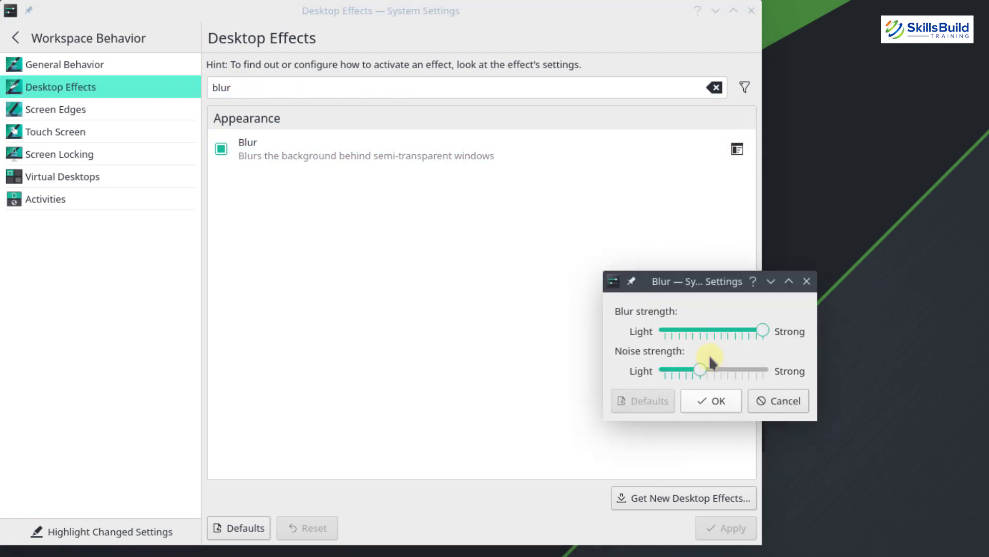
pyautogui.click(709, 355)
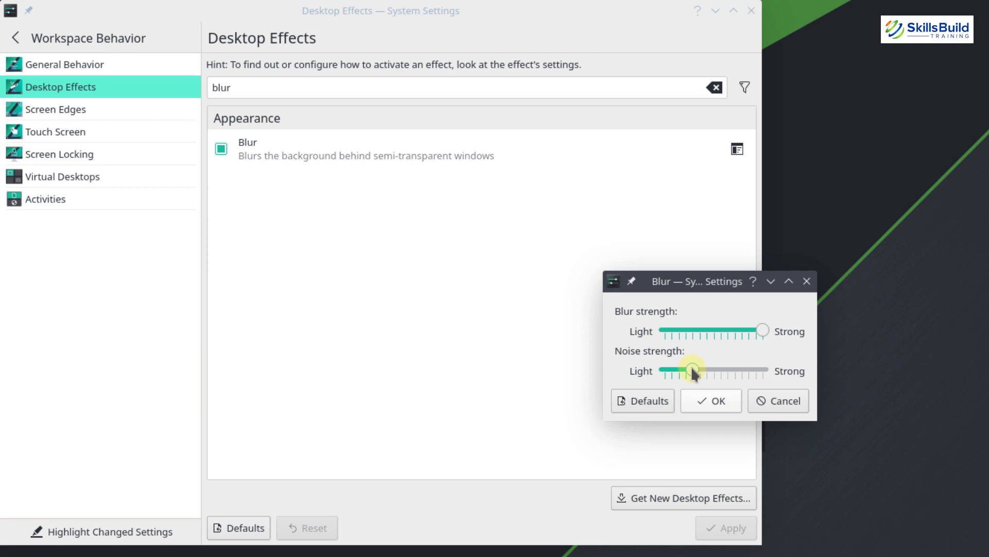
pyautogui.moveTo(682, 367)
pyautogui.mouseDown()
pyautogui.moveTo(657, 371)
pyautogui.moveTo(671, 370)
pyautogui.mouseUp()
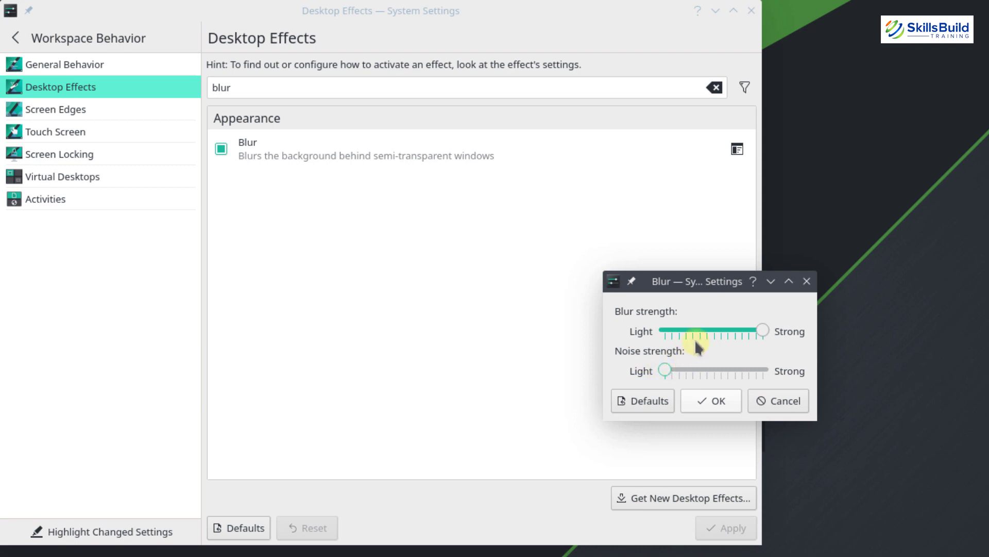
pyautogui.click(713, 331)
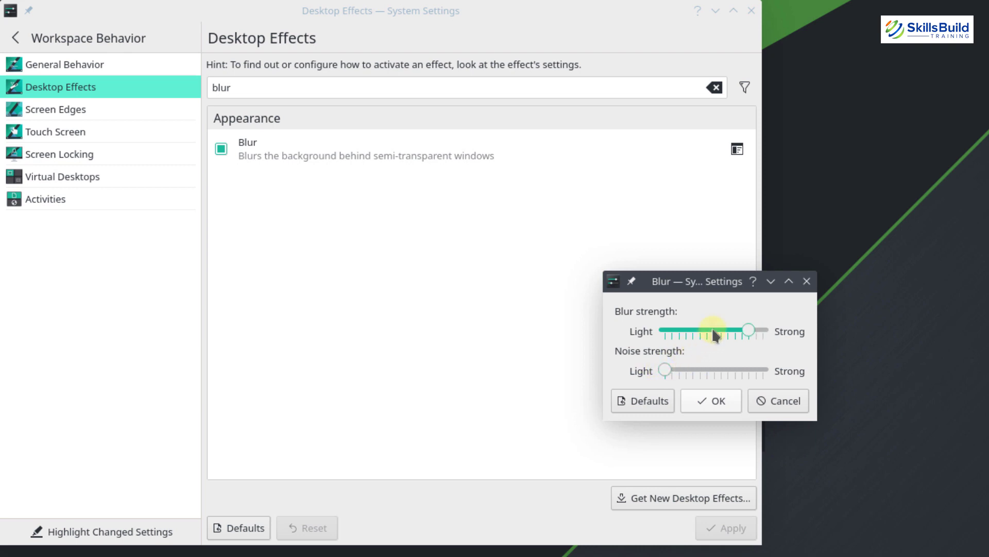
pyautogui.click(713, 400)
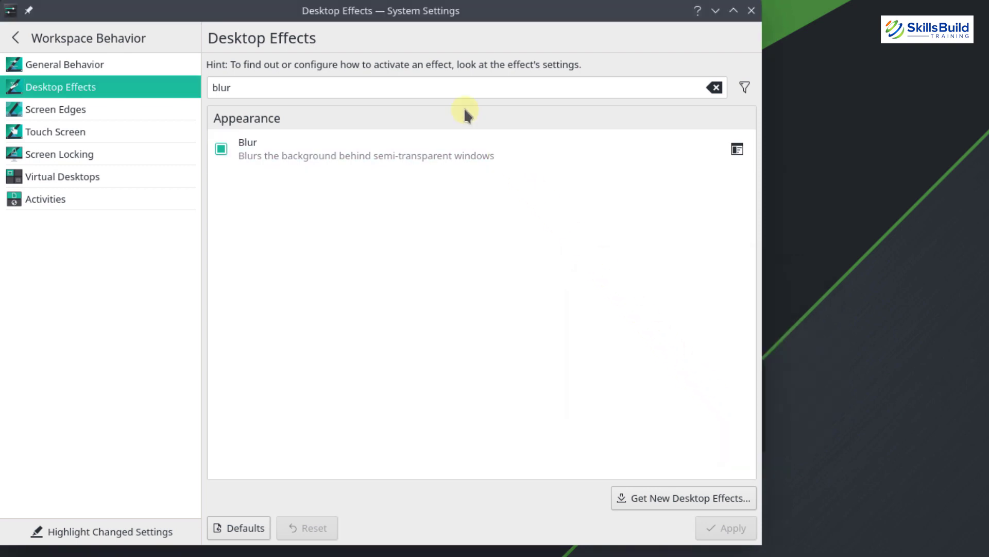
pyautogui.doubleClick(464, 107)
pyautogui.press('BackSpace')
# Search 'slide' and enable and apply the Slide Back effect
pyautogui.write('slide')
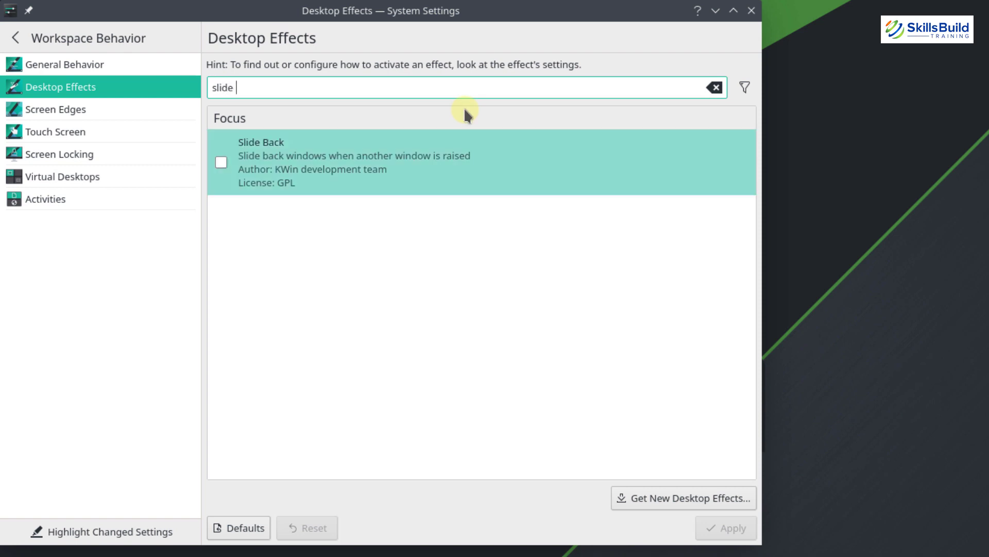
pyautogui.click(222, 162)
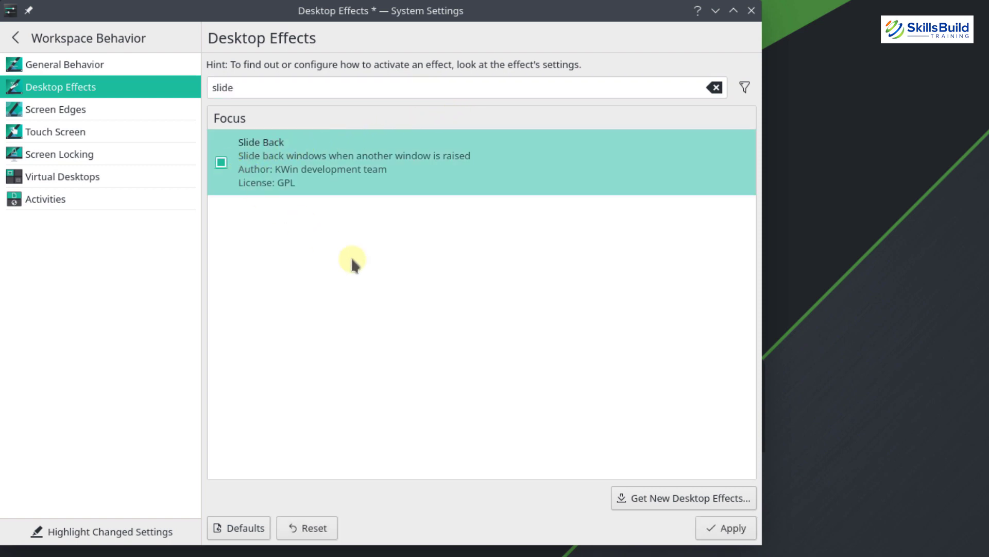
pyautogui.click(724, 530)
pyautogui.click(726, 528)
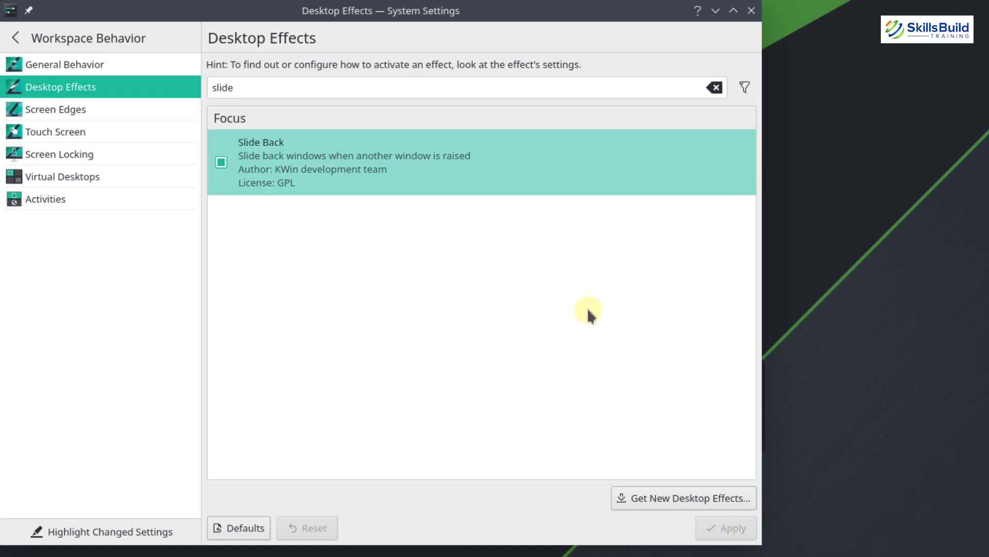
# Search 'dim', enable the Dim Inactive effect and apply it
pyautogui.click(351, 84)
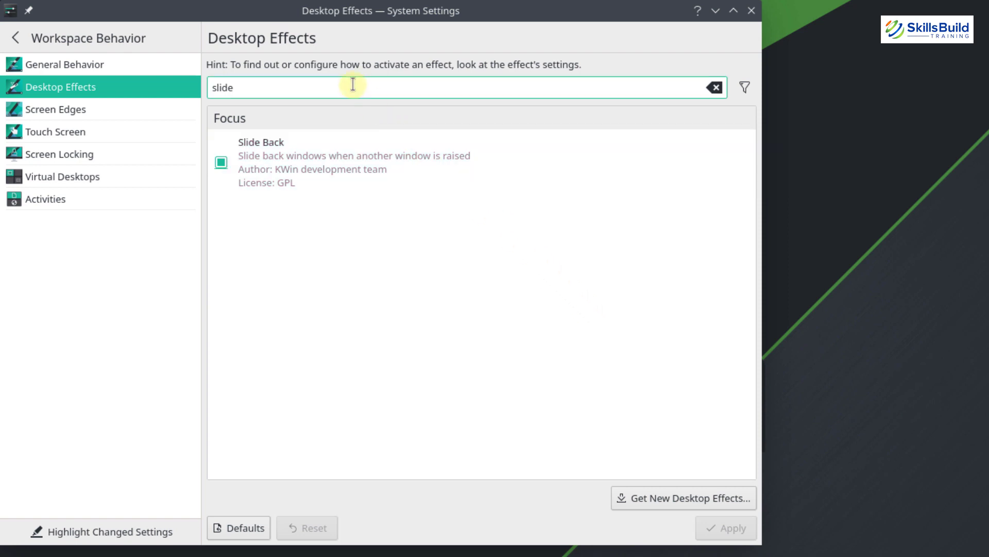
pyautogui.hotkey('ctrl', 'a')
pyautogui.write('dim')
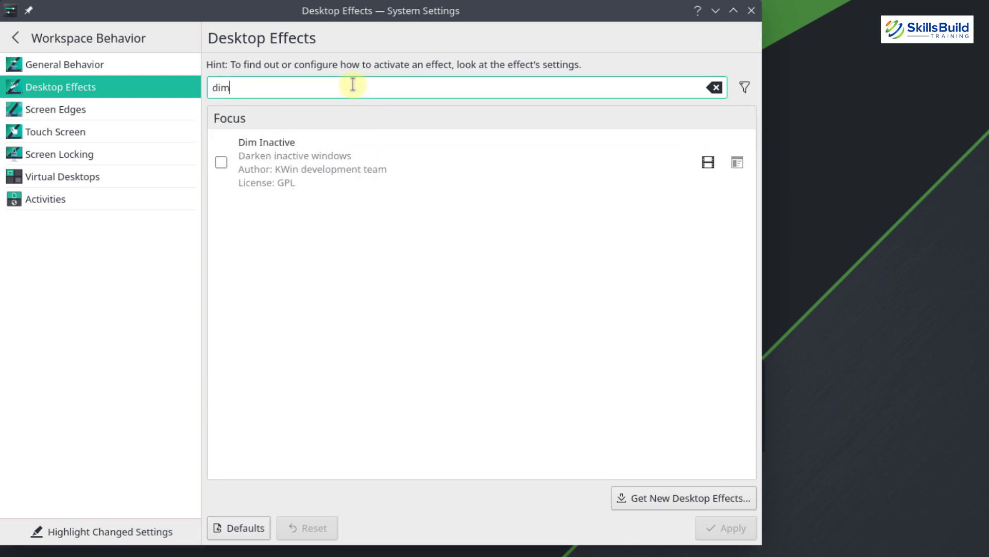
pyautogui.click(222, 163)
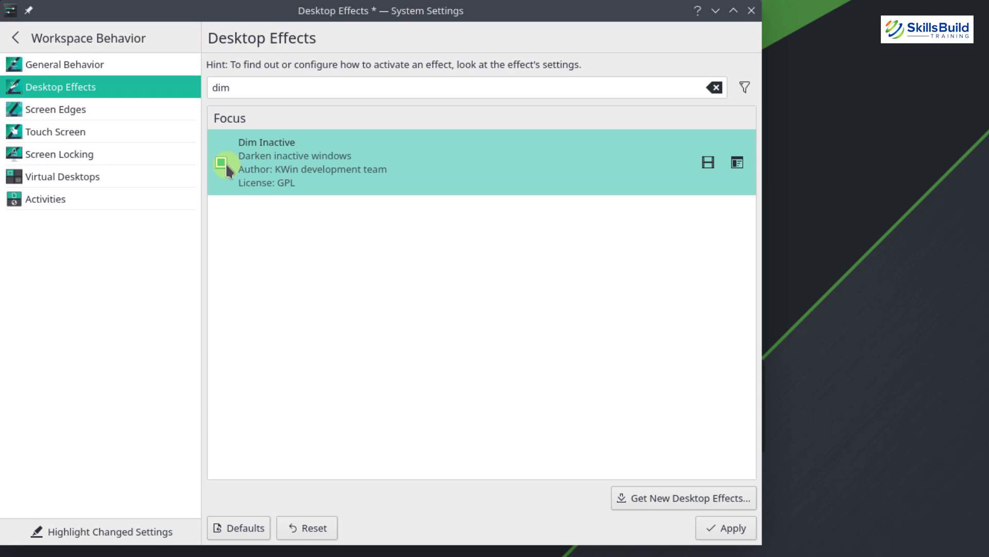
pyautogui.click(225, 163)
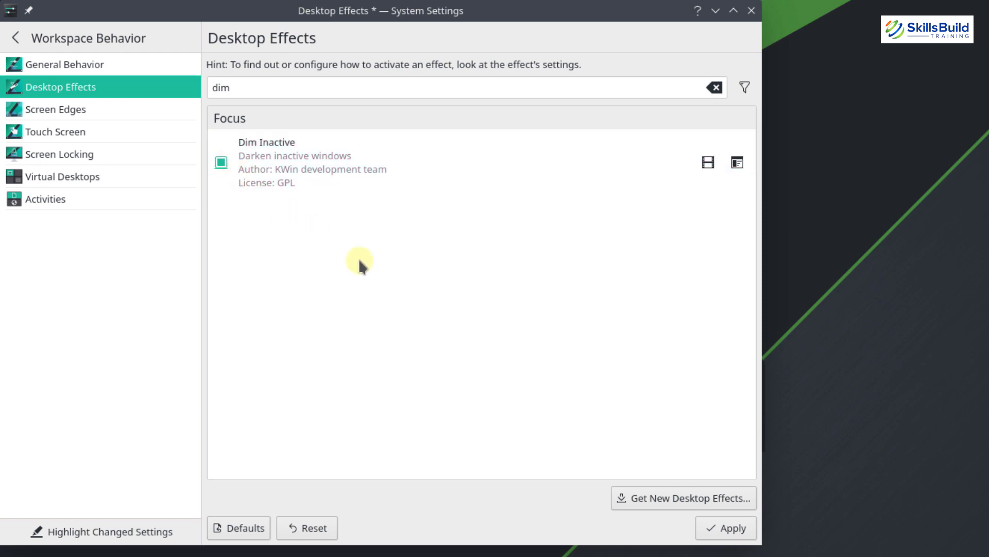
pyautogui.click(726, 527)
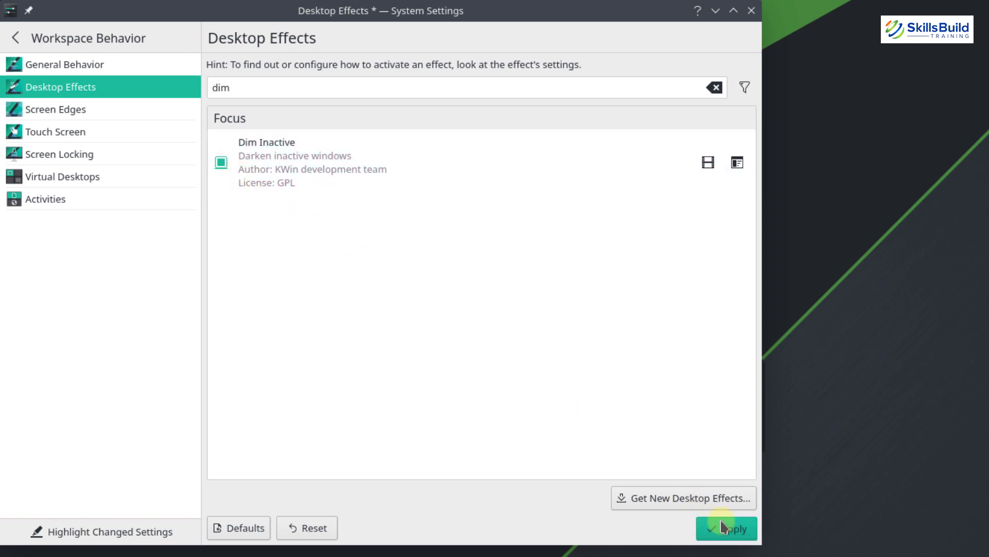
# Search 'scale' and tick the Resize Window effect
pyautogui.doubleClick(280, 87)
pyautogui.write('scale')
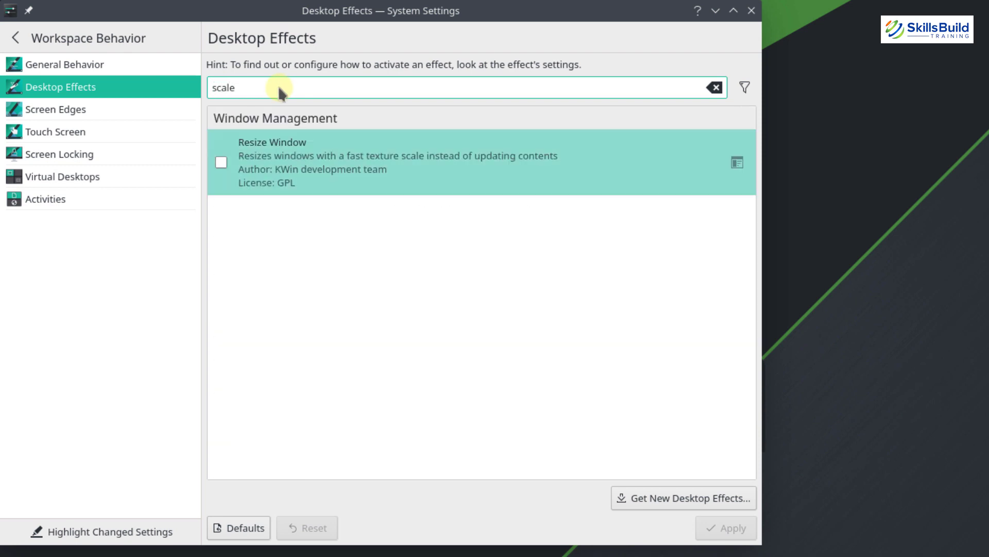
pyautogui.click(222, 161)
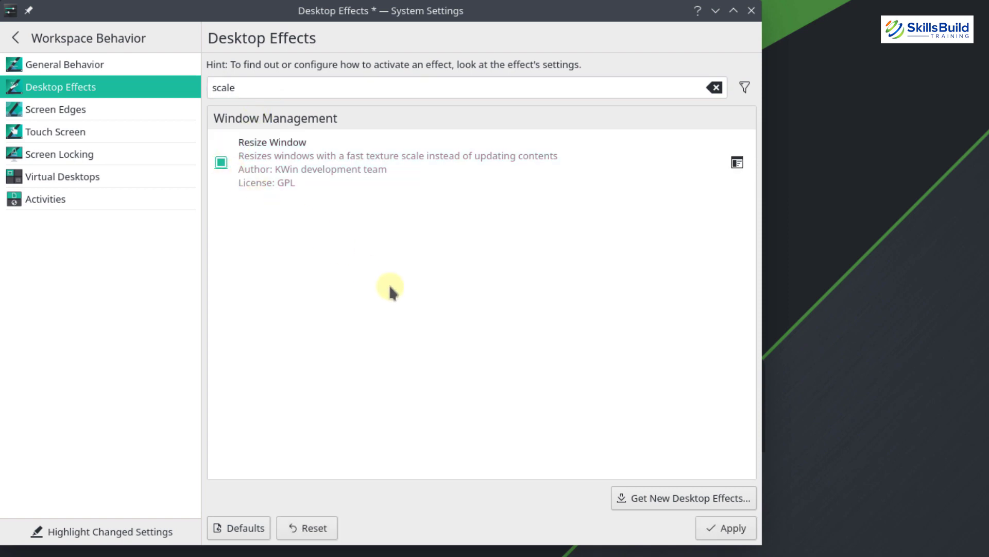
# Apply the pending Resize Window effect change
pyautogui.click(737, 530)
pyautogui.click(77, 108)
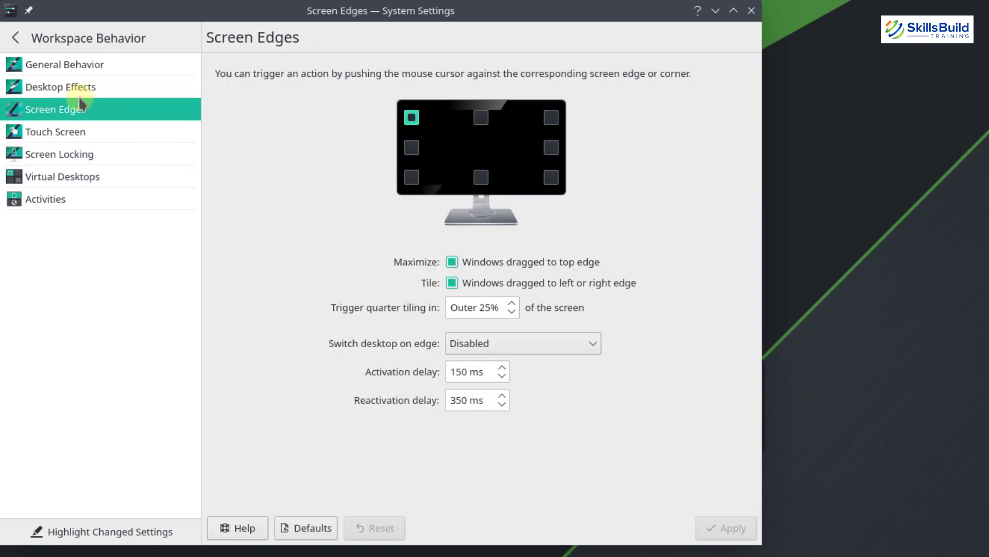
pyautogui.click(15, 37)
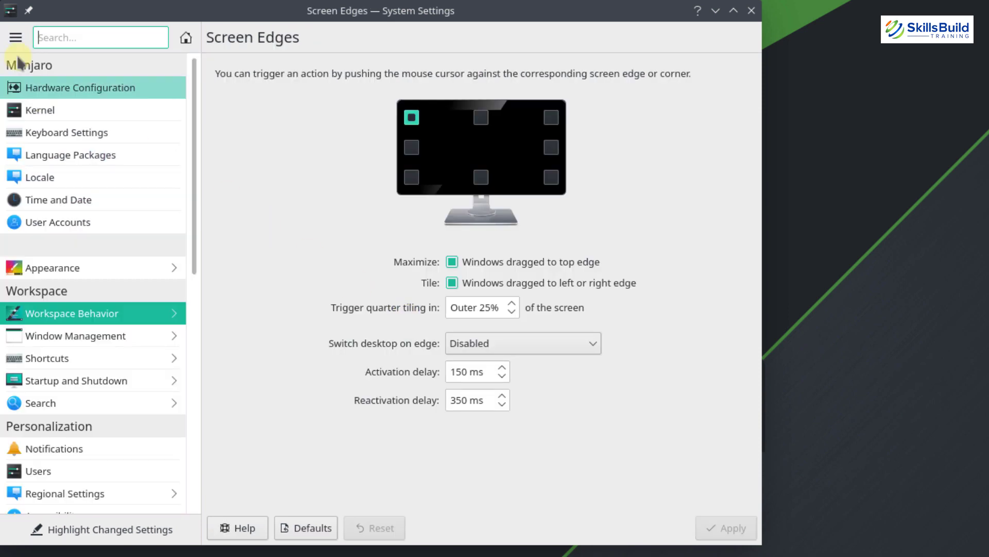
# Set the Task Switcher visualization to Large Icons and apply it
pyautogui.click(109, 340)
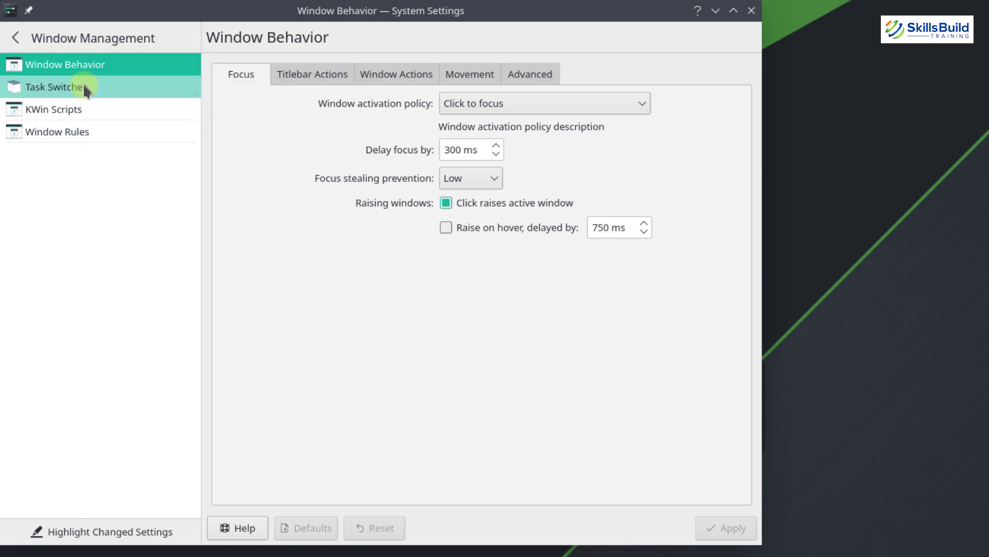
pyautogui.click(57, 87)
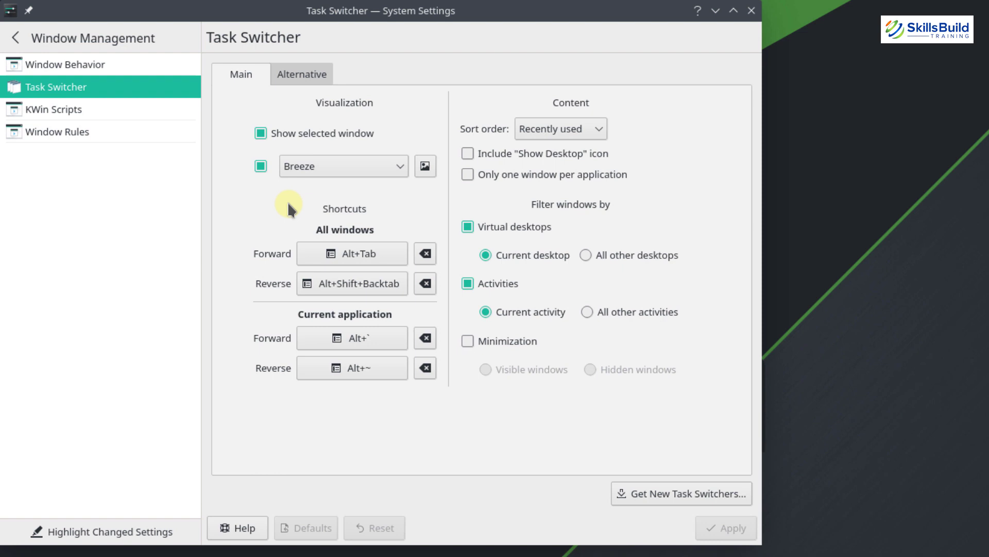
pyautogui.click(394, 170)
pyautogui.scroll(-1, 401, 229)
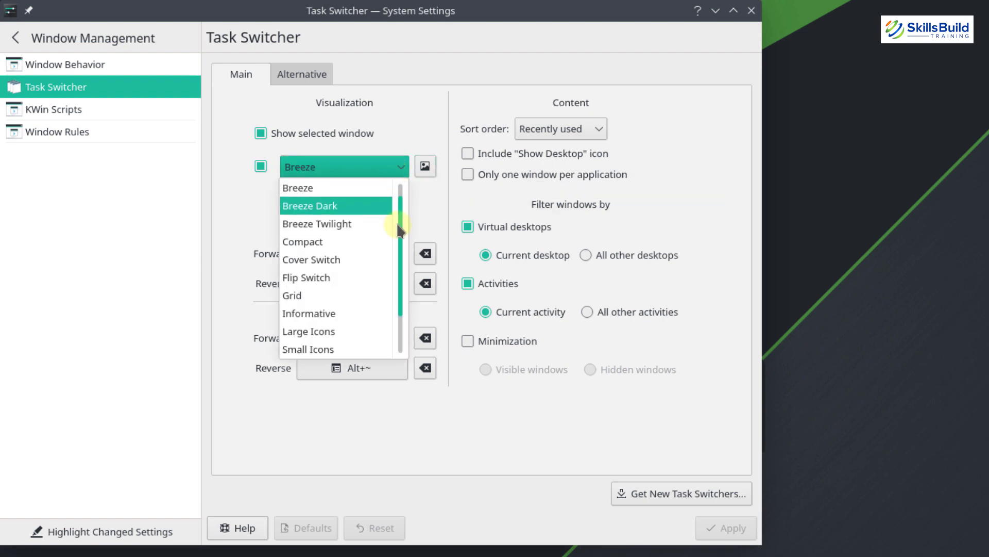
pyautogui.moveTo(398, 225); pyautogui.dragTo(397, 207)
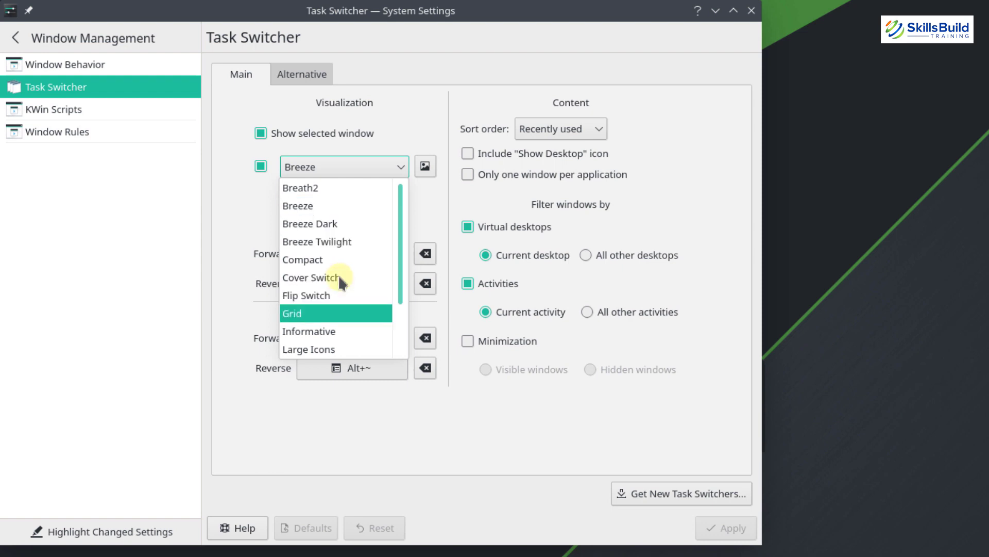
pyautogui.scroll(-2, 340, 278)
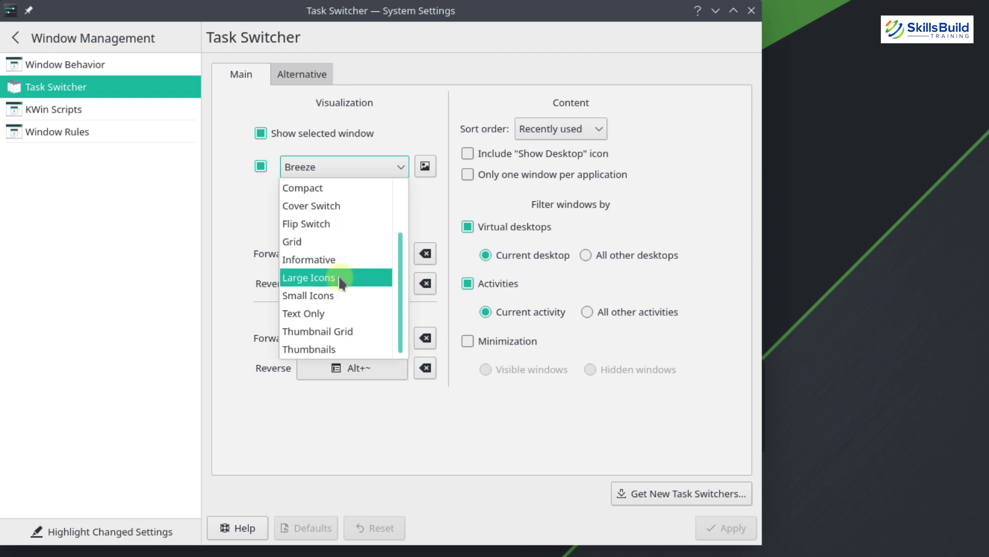
pyautogui.click(340, 278)
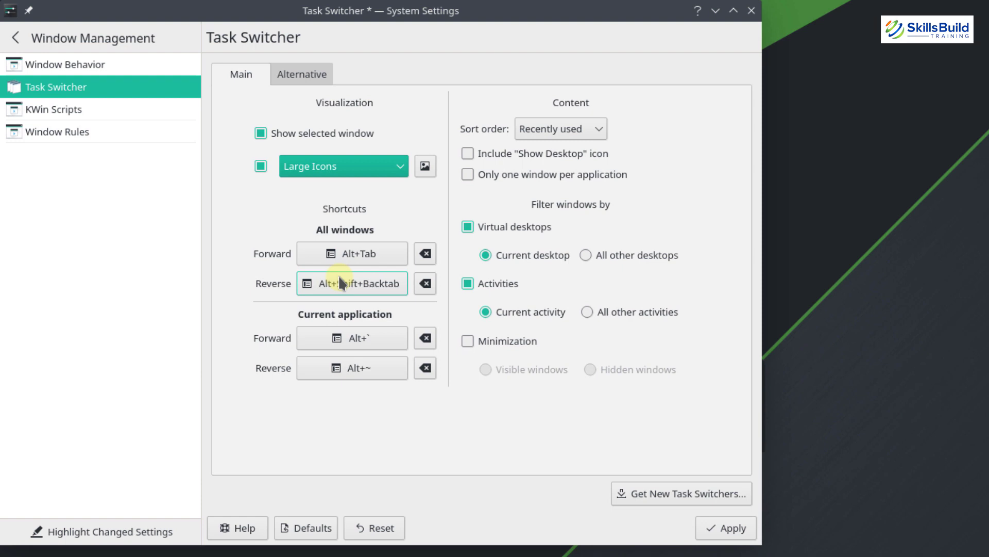
pyautogui.click(724, 534)
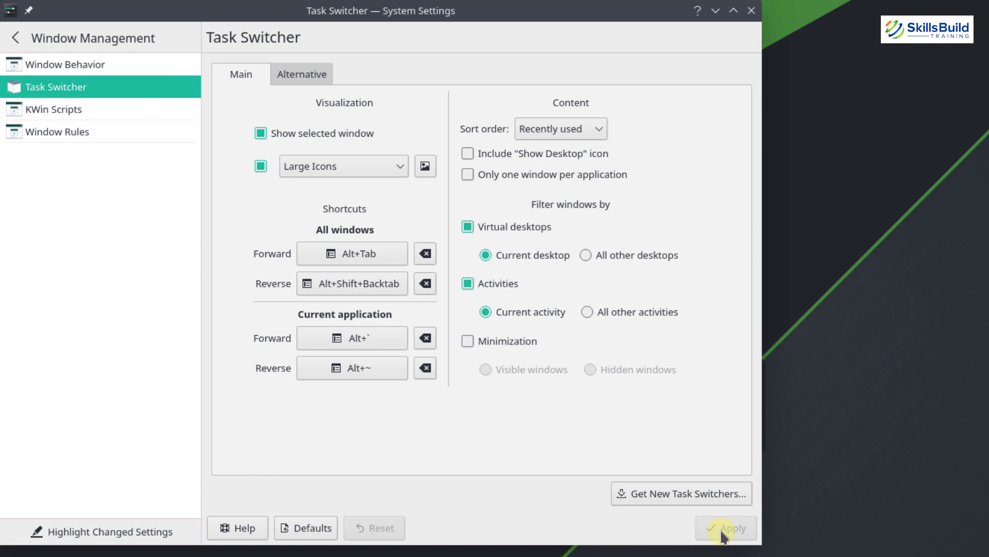
# Open KWin Scripts and bring up the Get New Scripts download catalogue
pyautogui.click(70, 115)
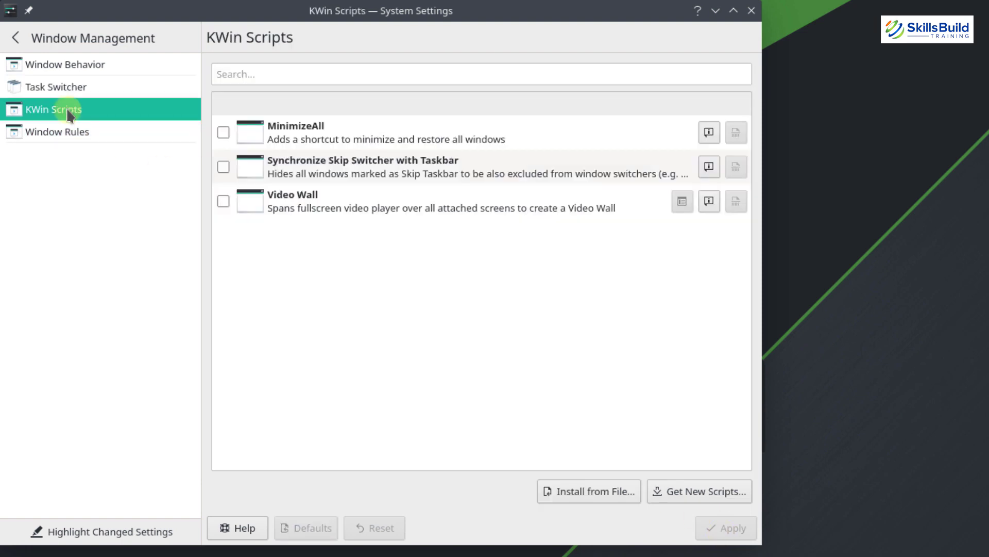
pyautogui.click(334, 266)
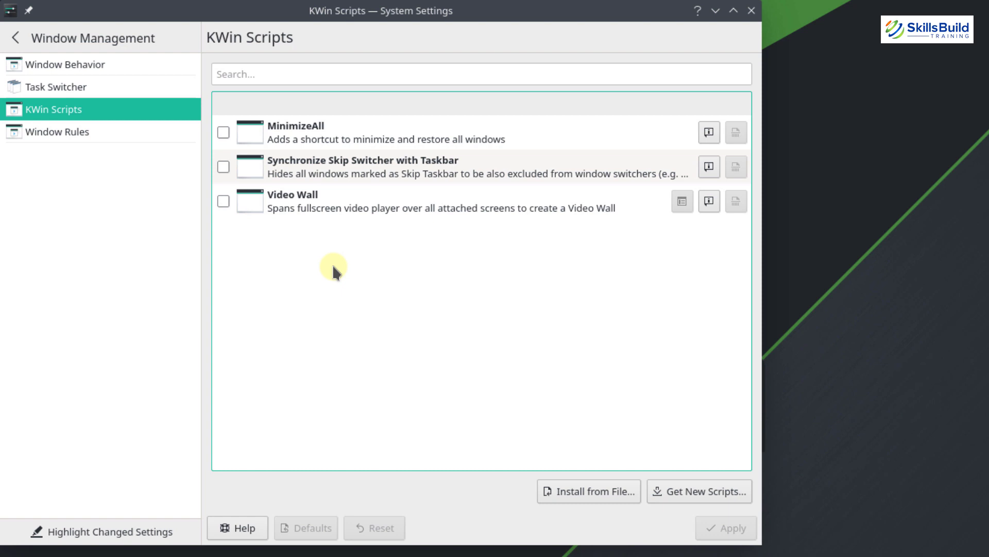
pyautogui.click(705, 493)
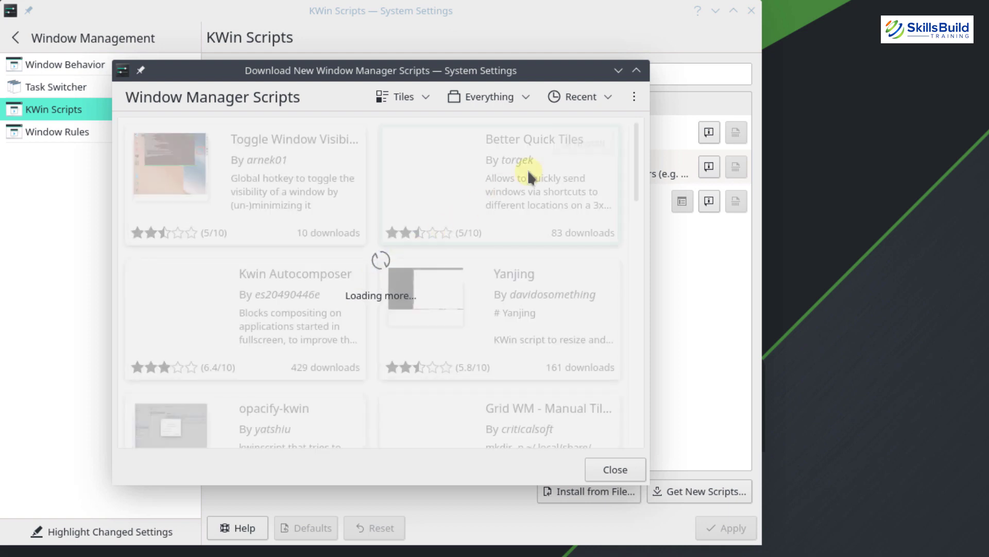
# Search 'blur' and install the Force Blur script
pyautogui.click(635, 98)
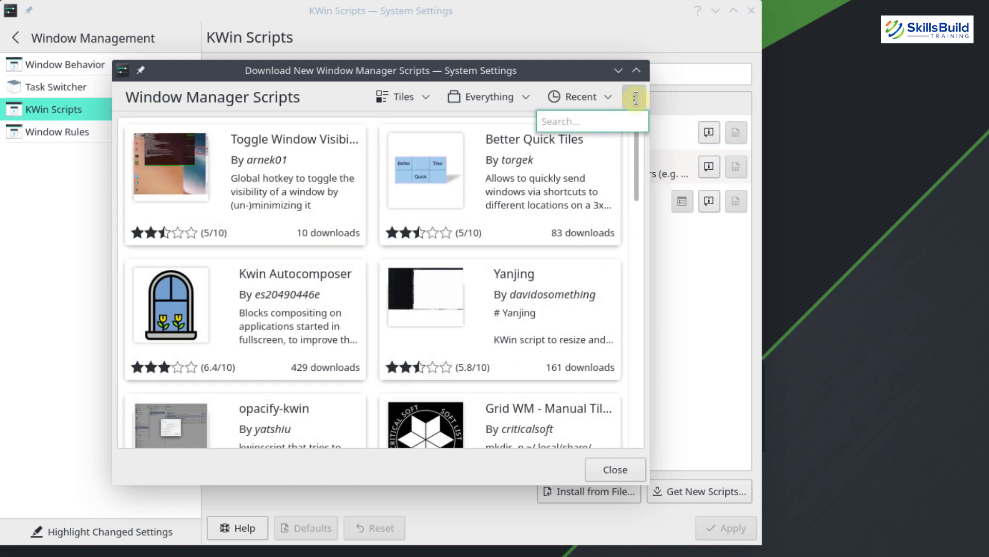
pyautogui.write('blur')
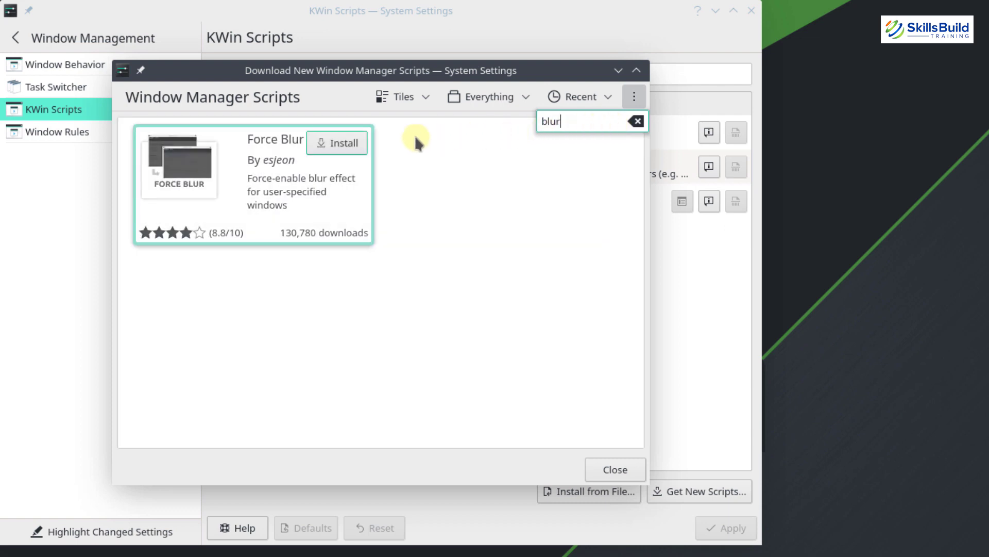
pyautogui.click(399, 141)
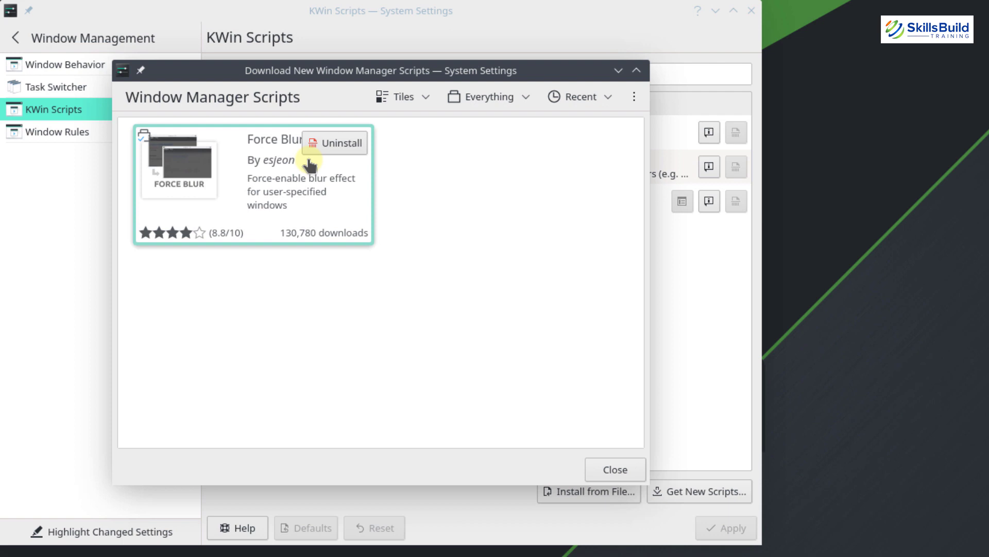
# Search 'latte', install Latte Window Colors, and close the download window
pyautogui.click(628, 103)
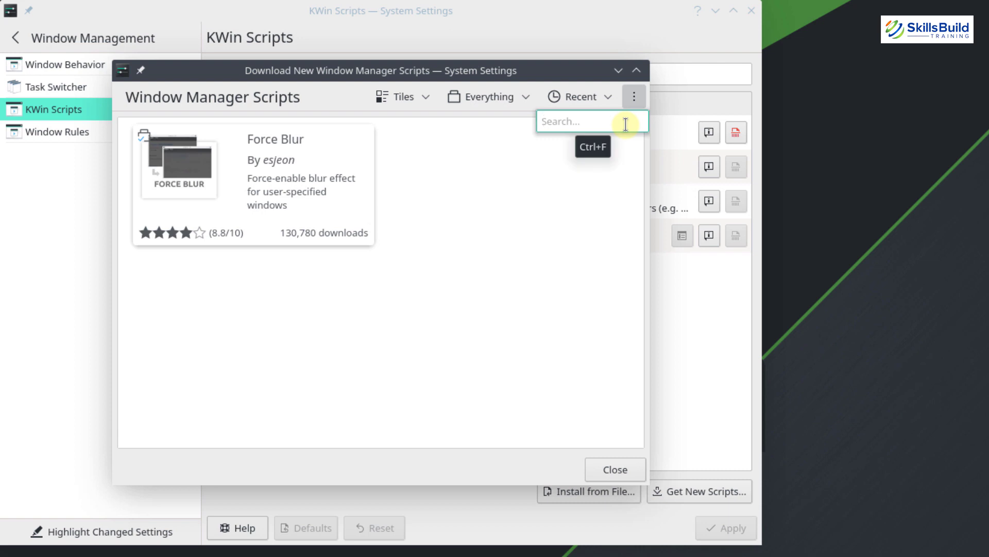
pyautogui.write('latte')
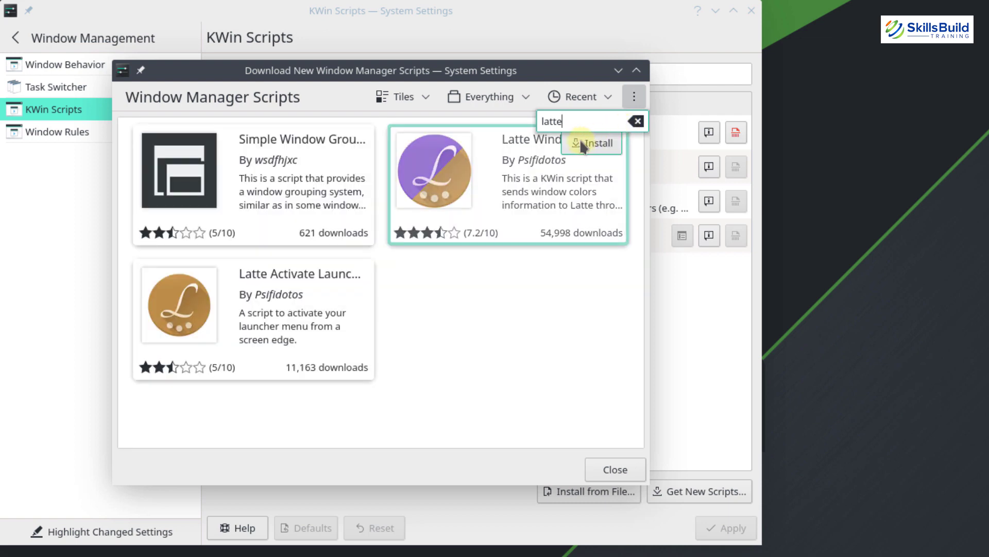
pyautogui.click(582, 144)
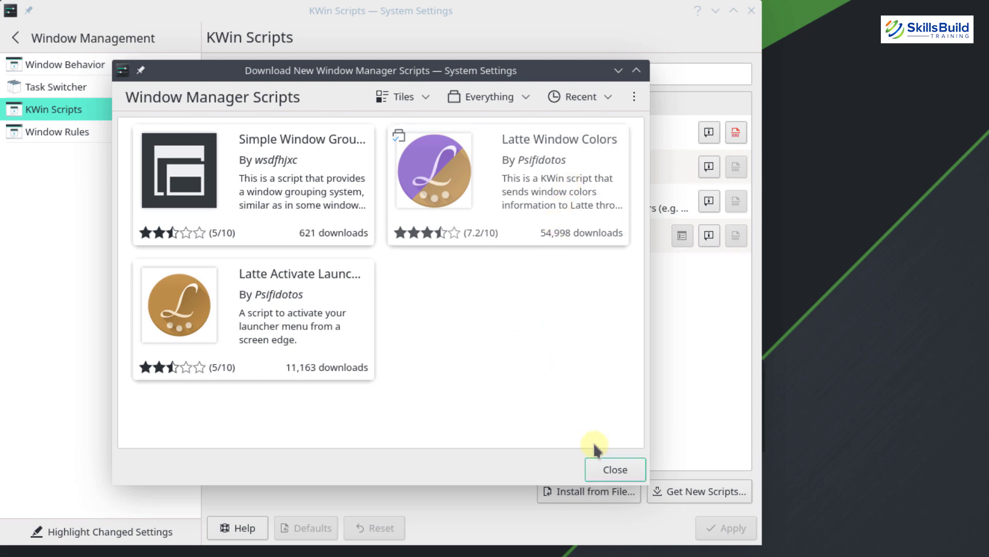
pyautogui.click(611, 468)
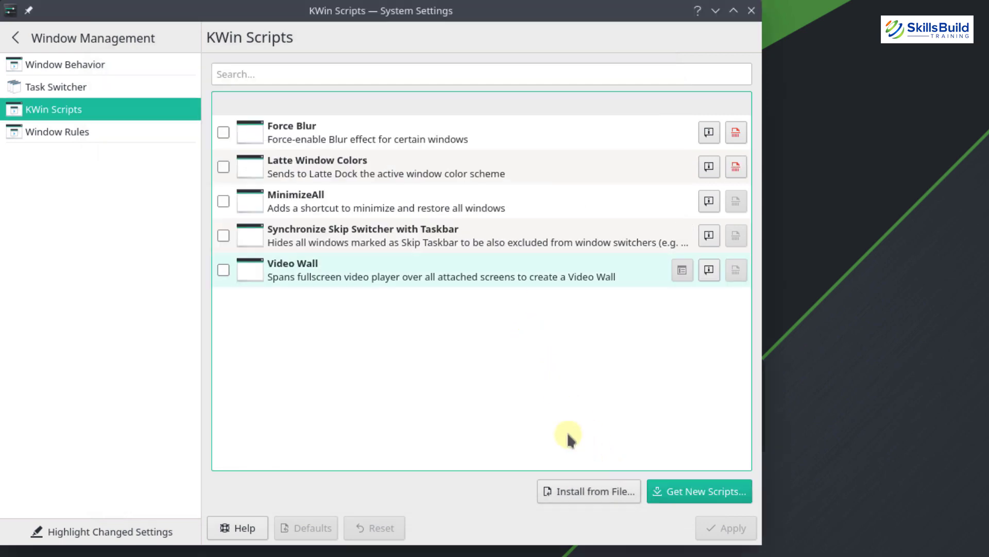
# Enable the Latte Window Colors and Force Blur scripts and apply
pyautogui.click(223, 166)
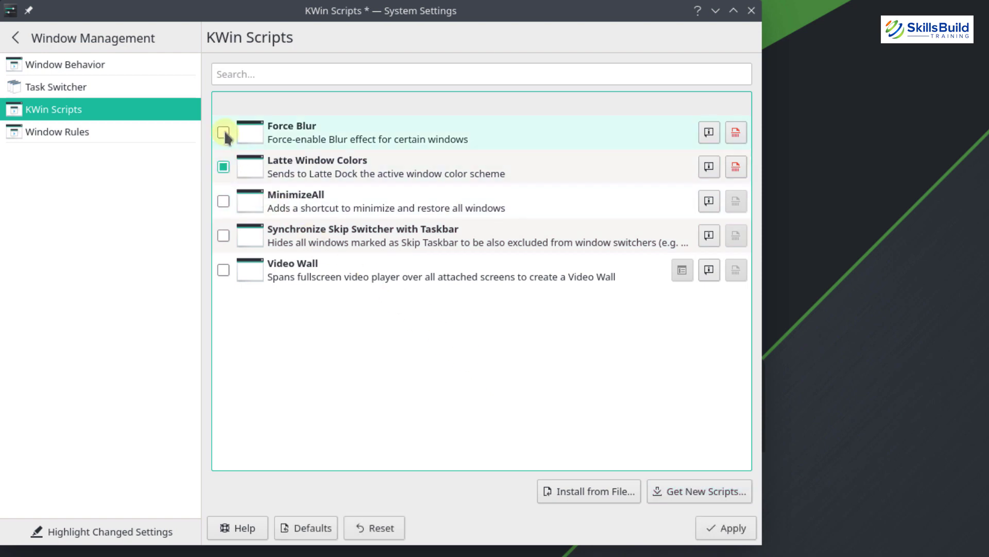
pyautogui.click(223, 132)
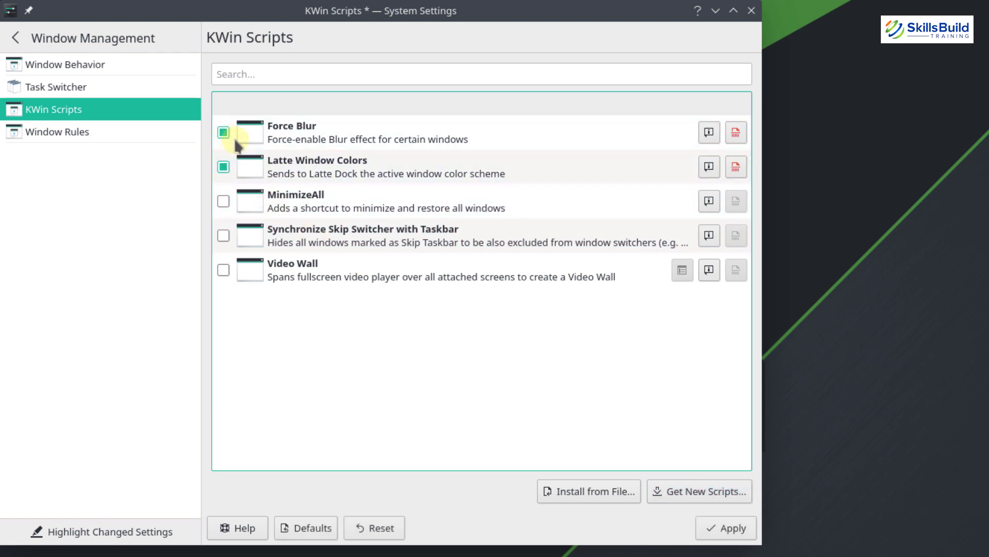
pyautogui.click(709, 524)
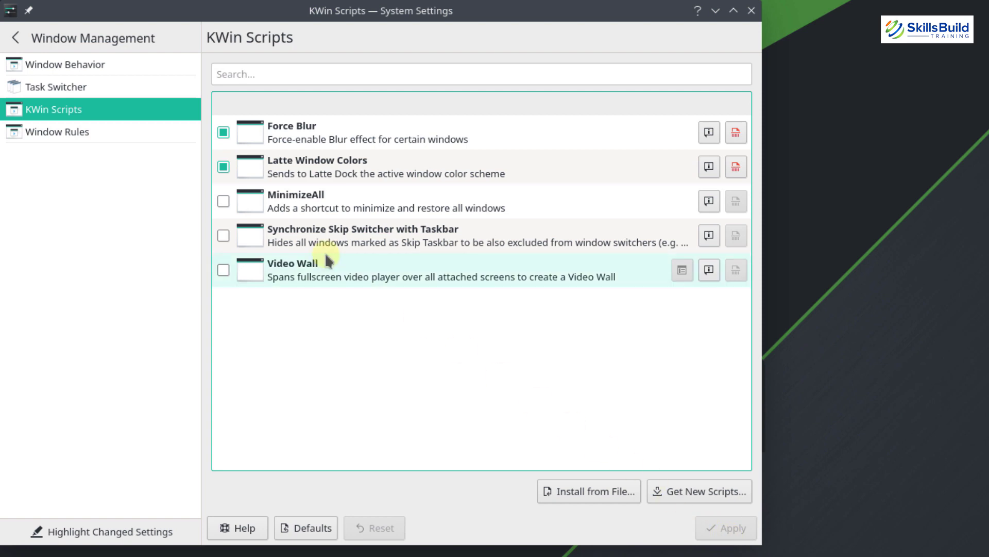
pyautogui.click(16, 39)
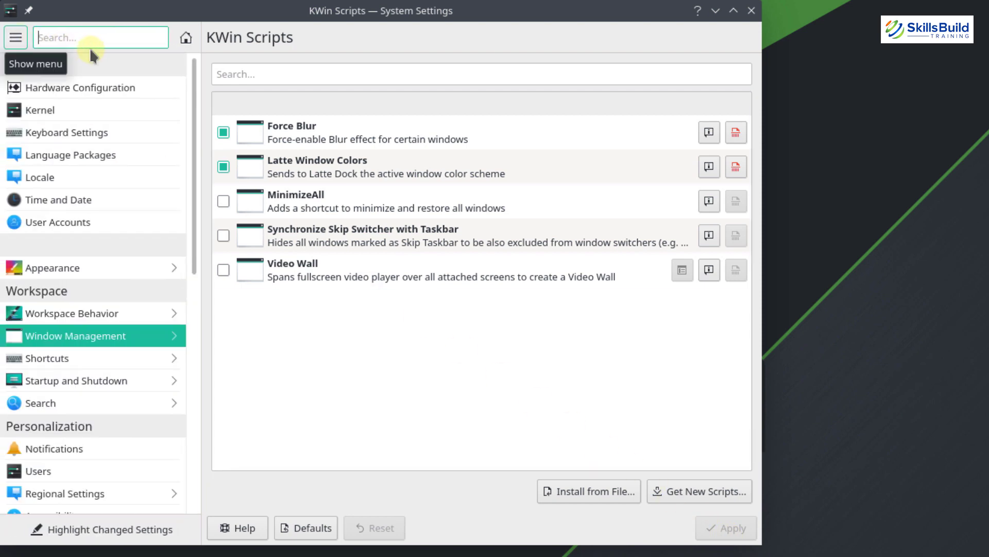
# In Window Decorations Titlebar Buttons, remove the Menu and on-all-desktops pin buttons
pyautogui.write('window dec')
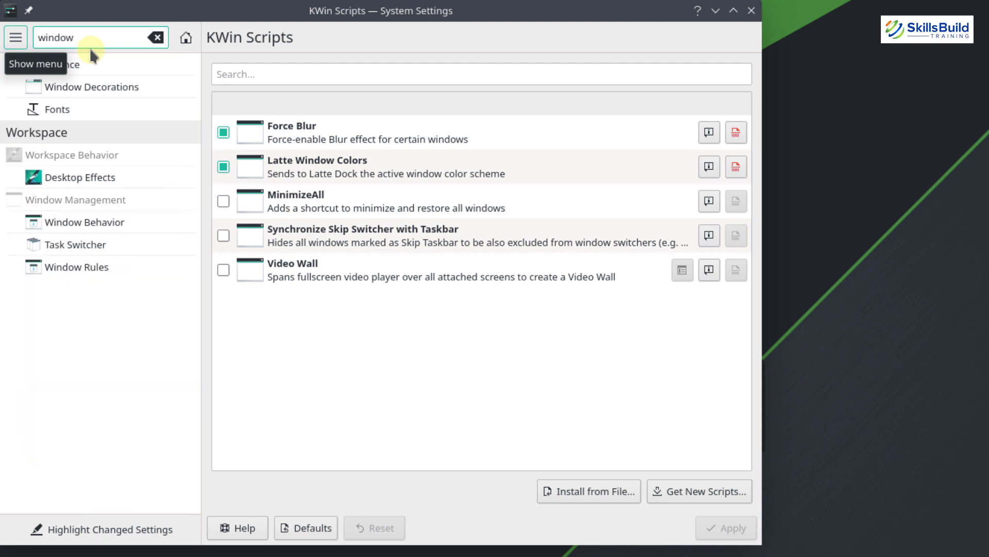
pyautogui.click(95, 91)
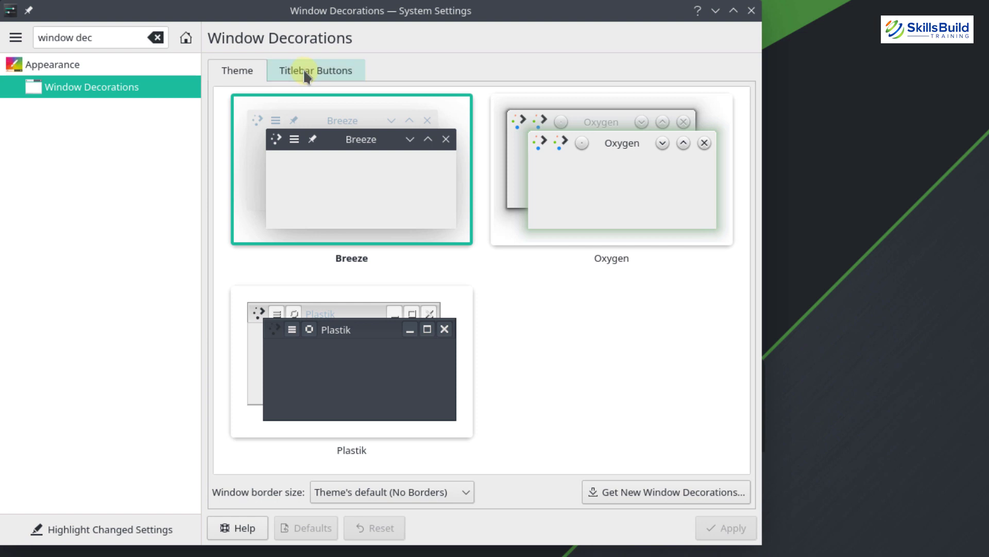
pyautogui.click(304, 76)
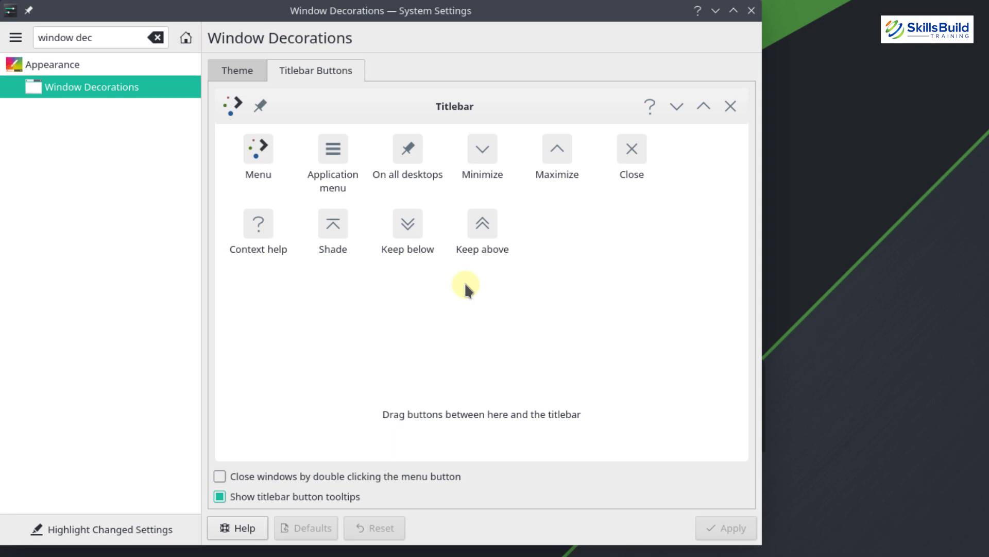
pyautogui.moveTo(650, 106); pyautogui.dragTo(651, 112)
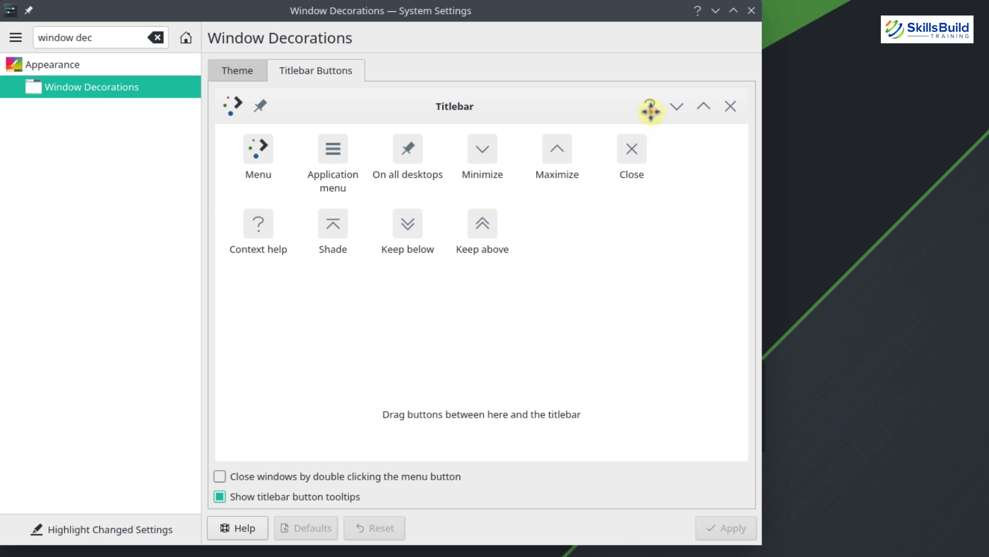
pyautogui.moveTo(651, 111); pyautogui.dragTo(706, 18)
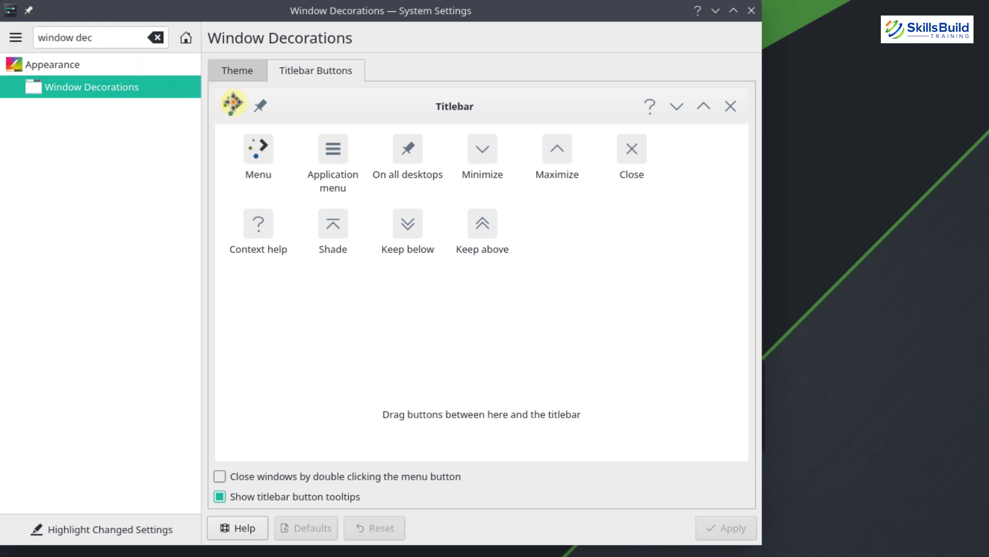
pyautogui.moveTo(233, 103); pyautogui.dragTo(541, 219)
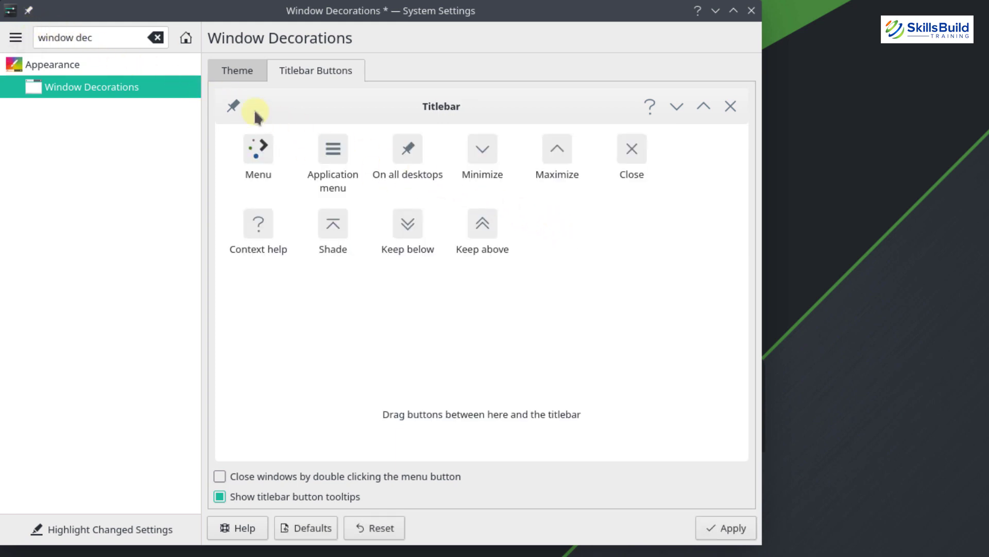
pyautogui.moveTo(233, 106); pyautogui.dragTo(584, 243)
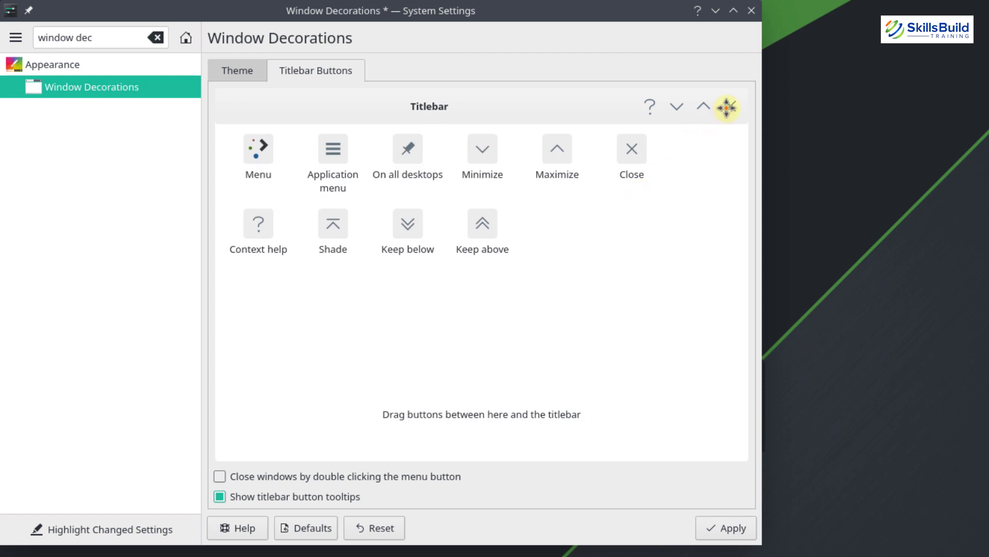
# Move Close, Minimize and Maximize to the titlebar's left, remove Context help, and apply
pyautogui.moveTo(727, 107); pyautogui.dragTo(229, 110)
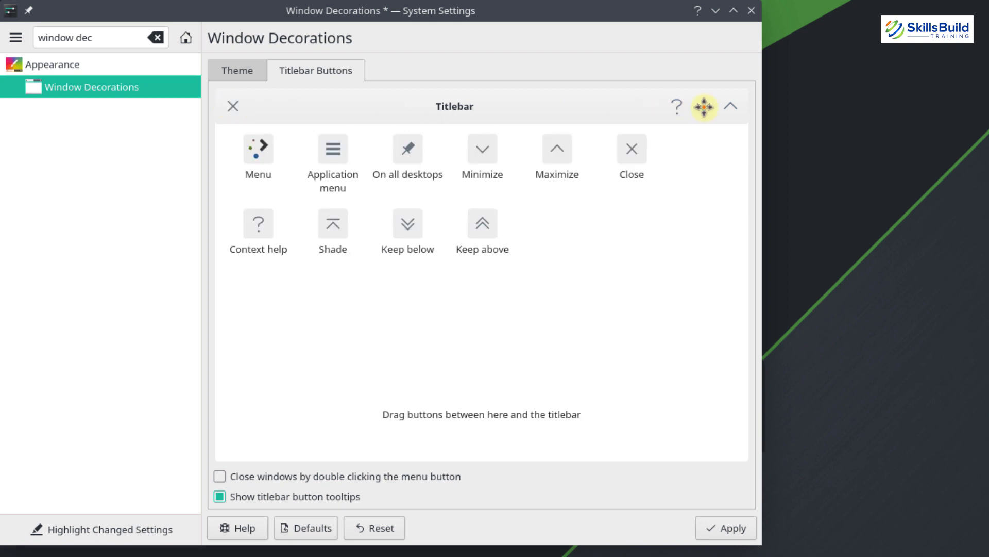
pyautogui.moveTo(702, 105); pyautogui.dragTo(227, 107)
pyautogui.moveTo(291, 108); pyautogui.dragTo(214, 105)
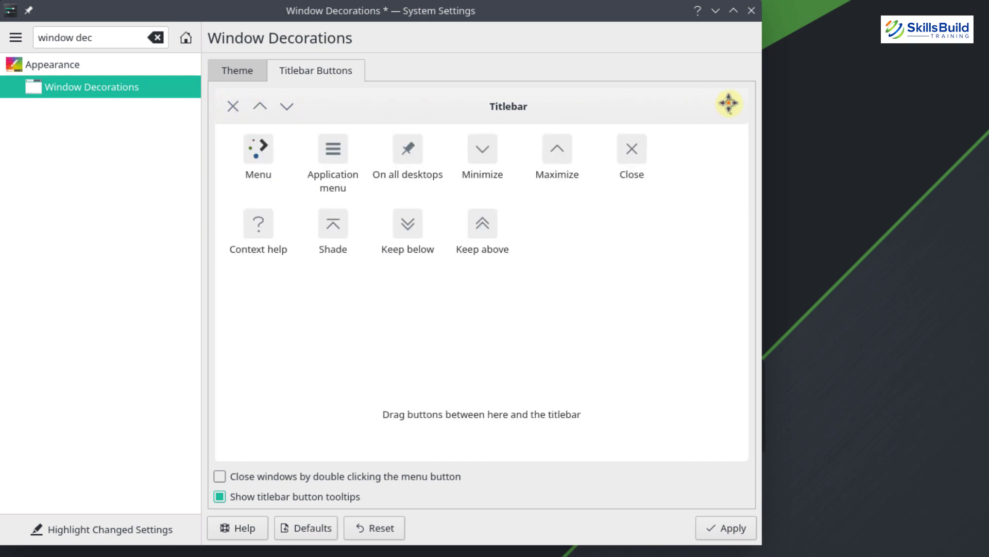
pyautogui.moveTo(729, 103); pyautogui.dragTo(581, 242)
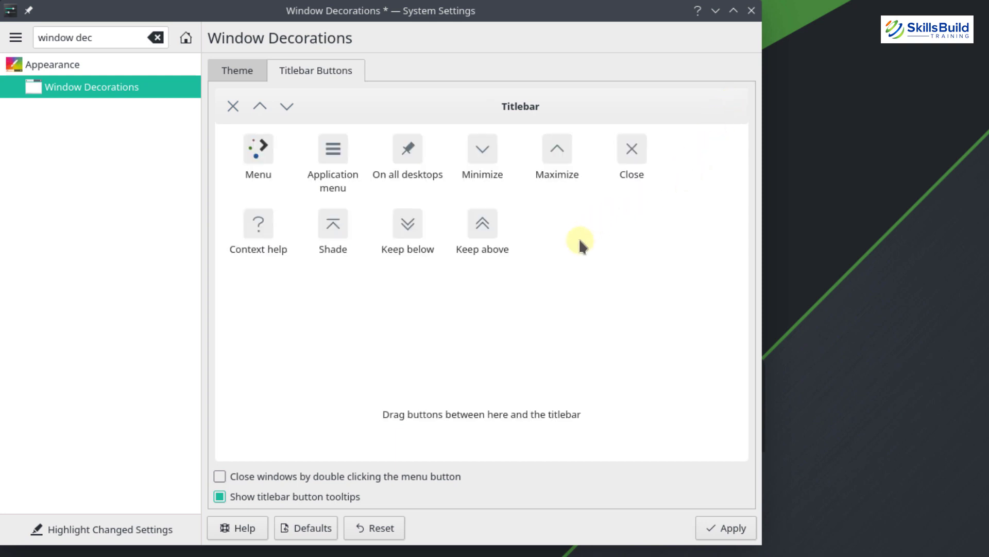
pyautogui.click(724, 531)
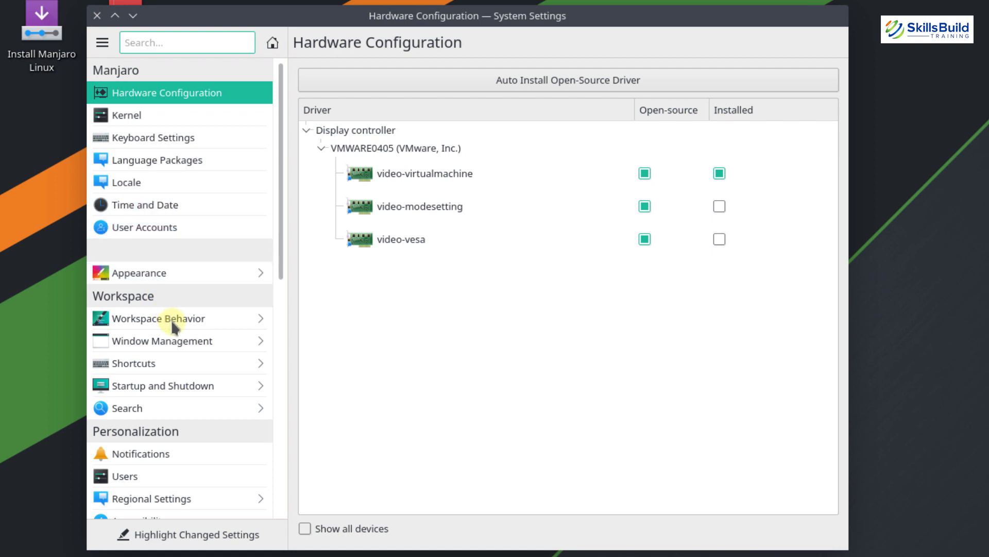
# Go to Workspace Behavior and open its Virtual Desktops page
pyautogui.click(173, 320)
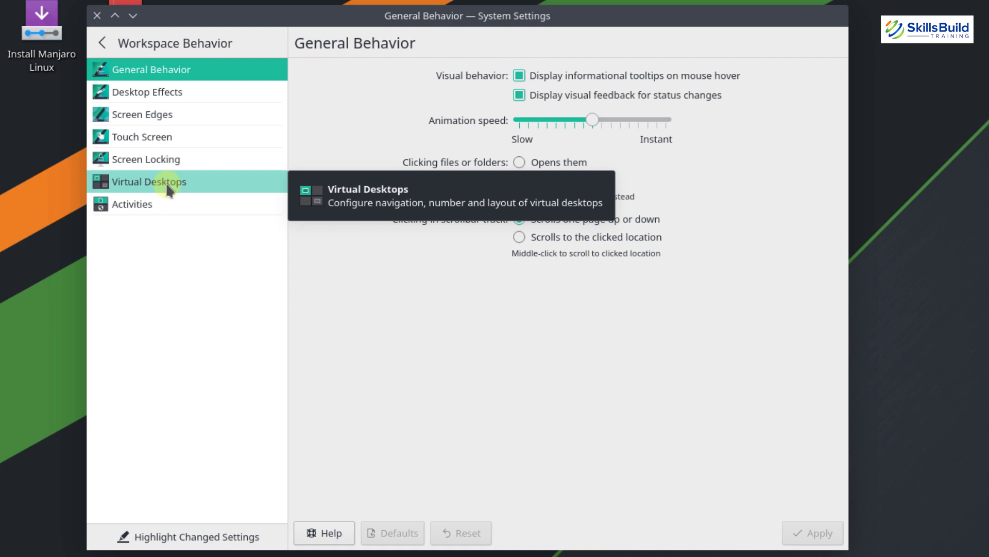
pyautogui.click(168, 186)
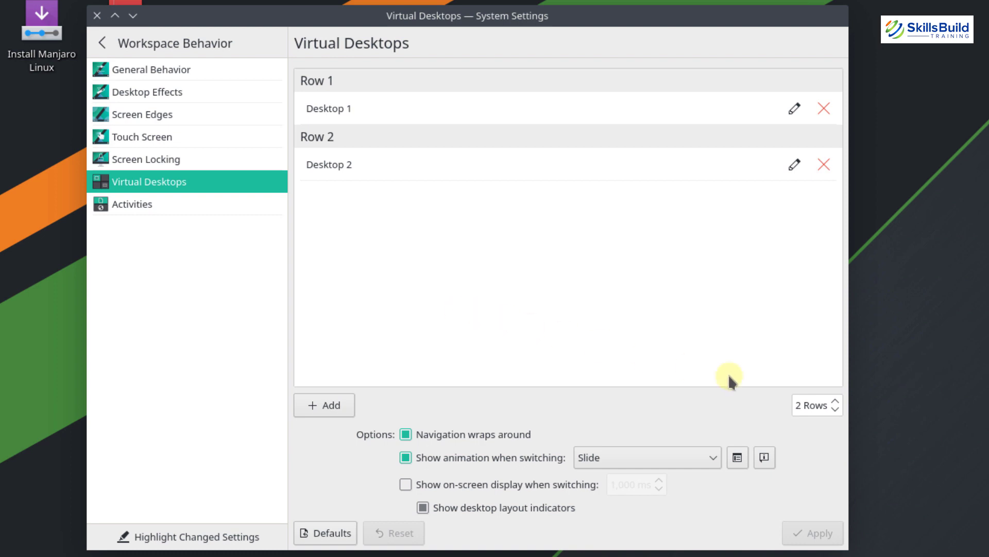
# Set the desktop grid to 4 rows, add two new desktops for four total, and apply
pyautogui.click(835, 401)
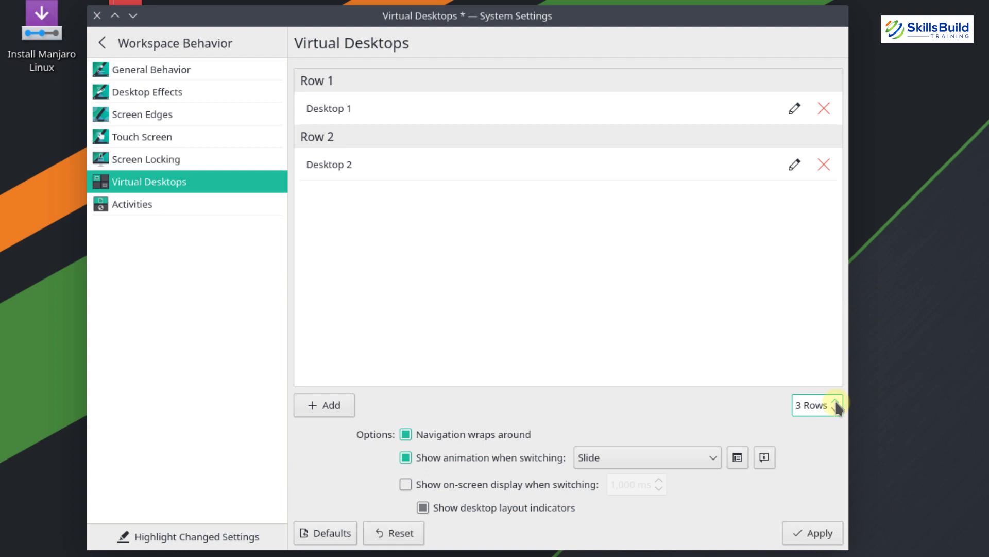
pyautogui.click(836, 402)
pyautogui.click(331, 407)
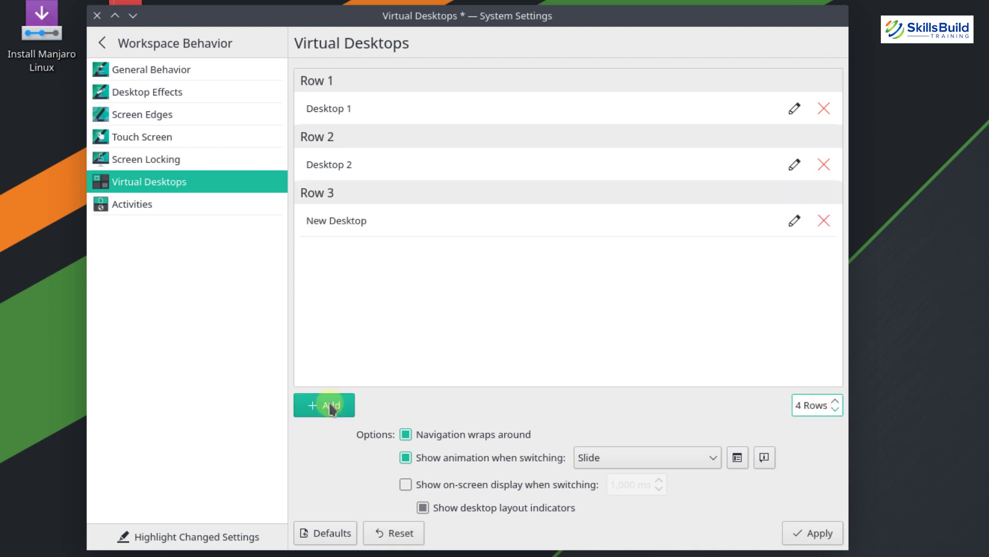
pyautogui.click(326, 409)
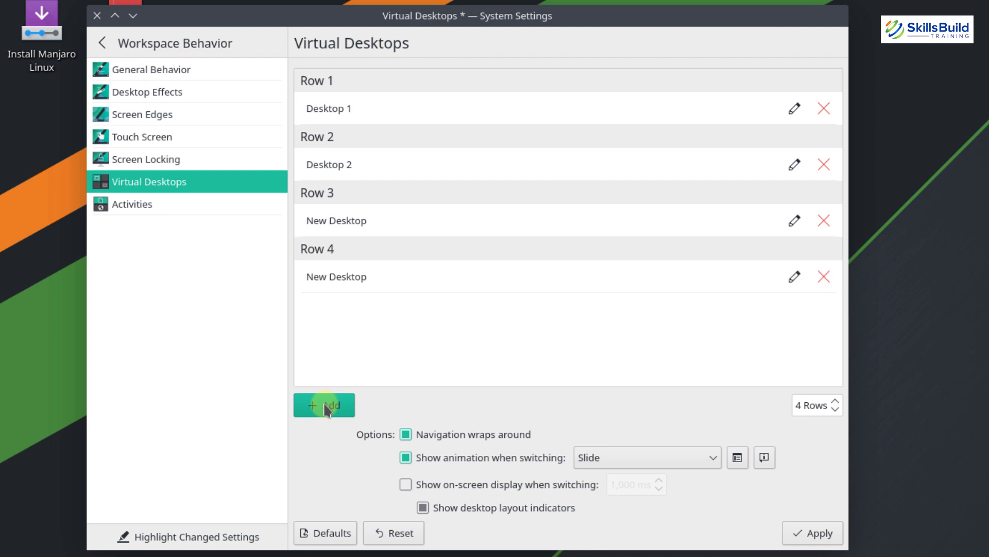
pyautogui.click(805, 534)
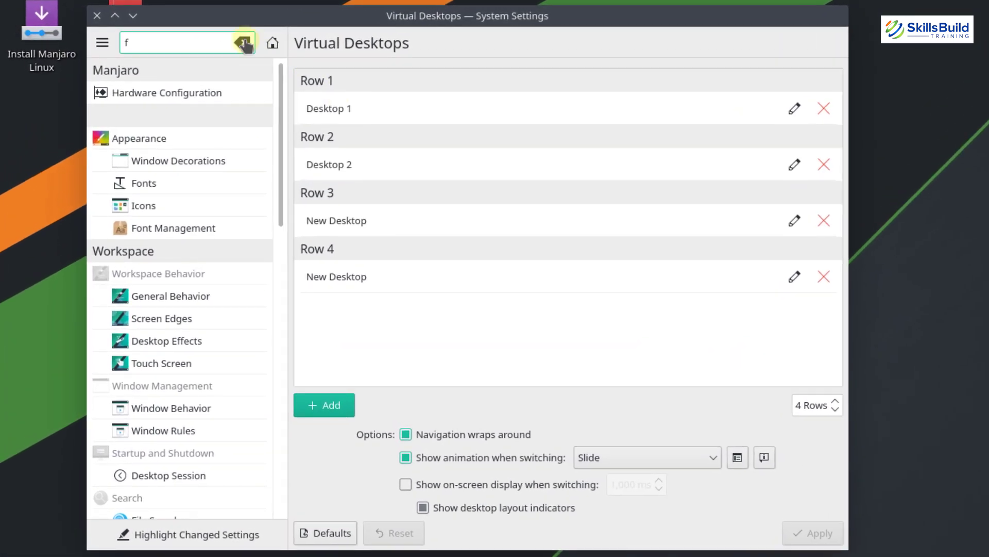
# Search settings for 'globa', open Global Theme, and bring up the Get New Global Themes window
pyautogui.click(168, 36)
pyautogui.click(245, 44)
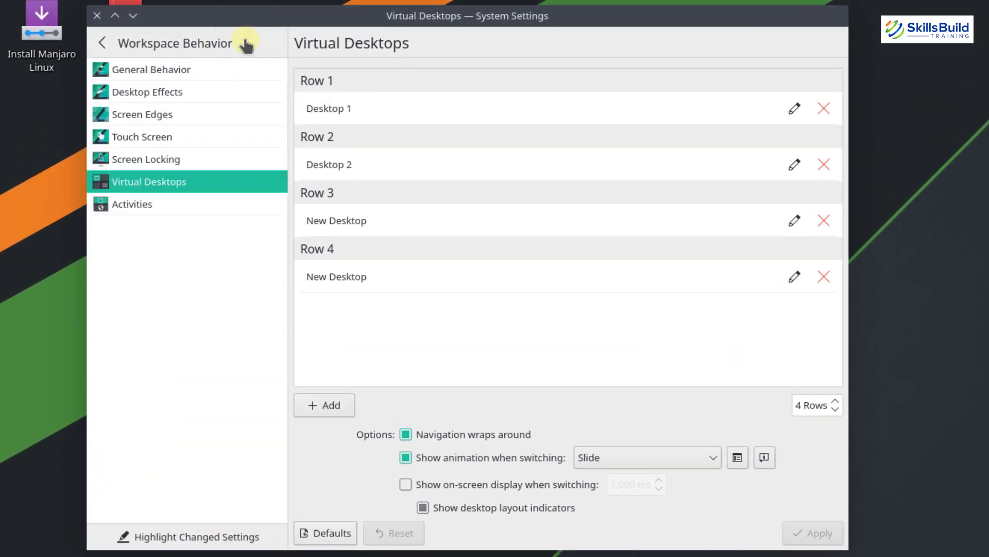
pyautogui.click(99, 42)
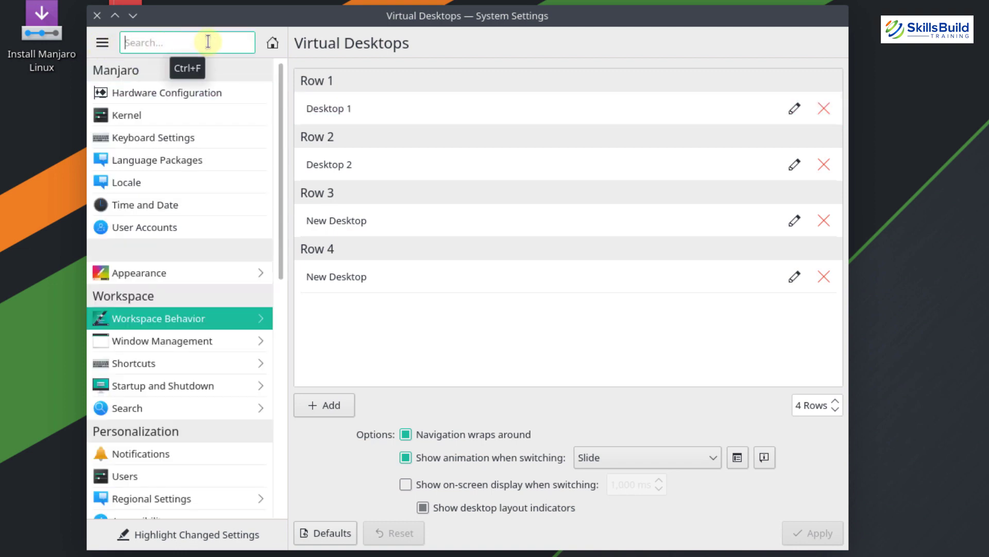
pyautogui.write('globa')
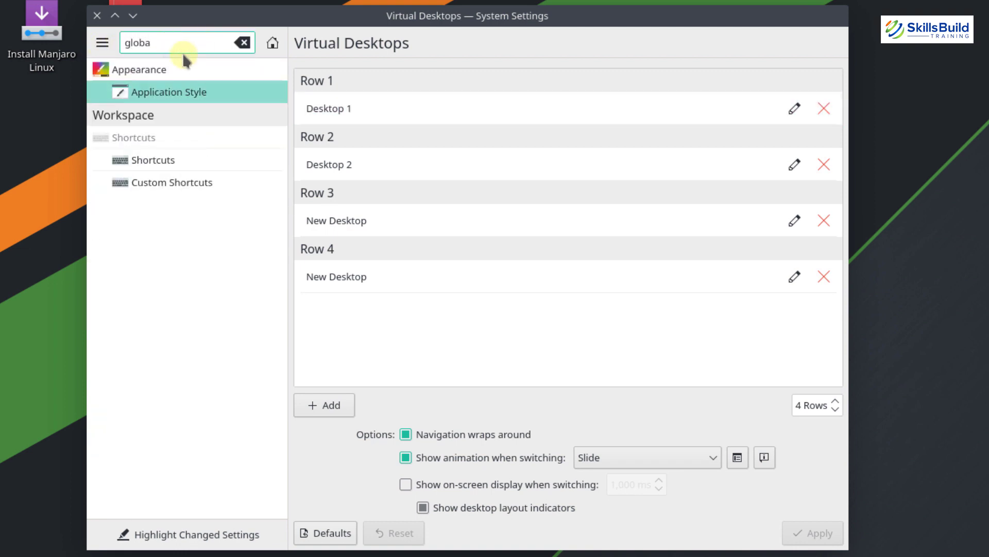
pyautogui.click(152, 72)
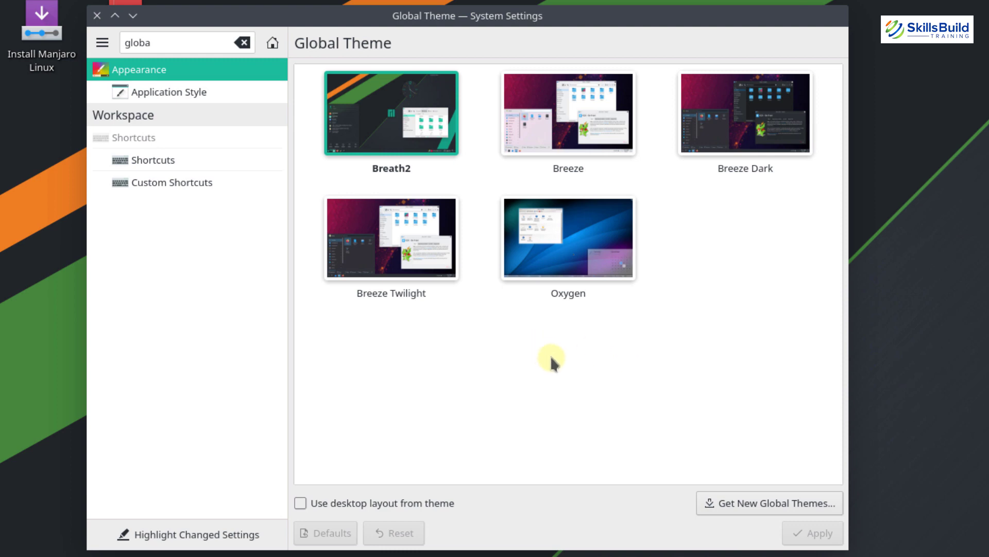
pyautogui.click(755, 503)
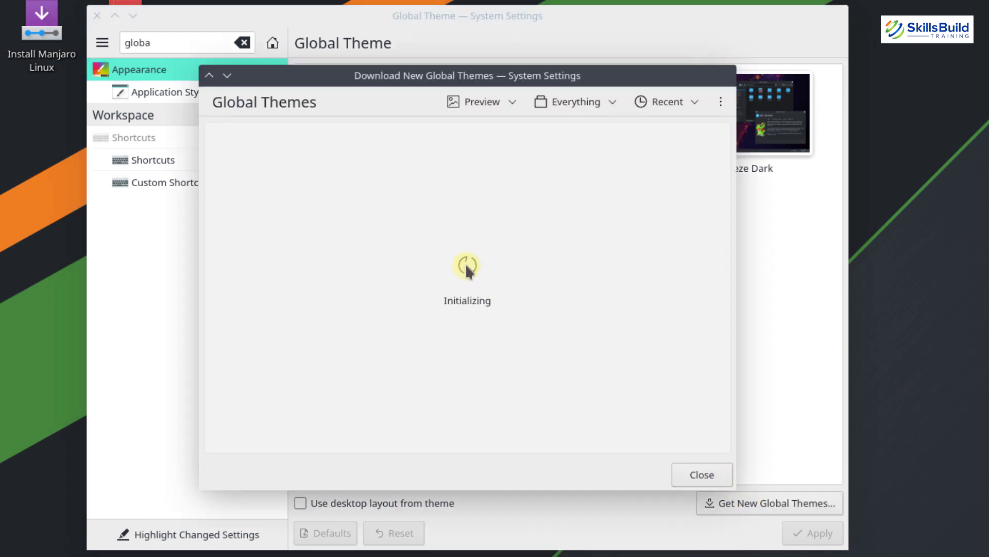
# Search the theme store for 'edna', install the Edna global theme, and close the window
pyautogui.click(723, 104)
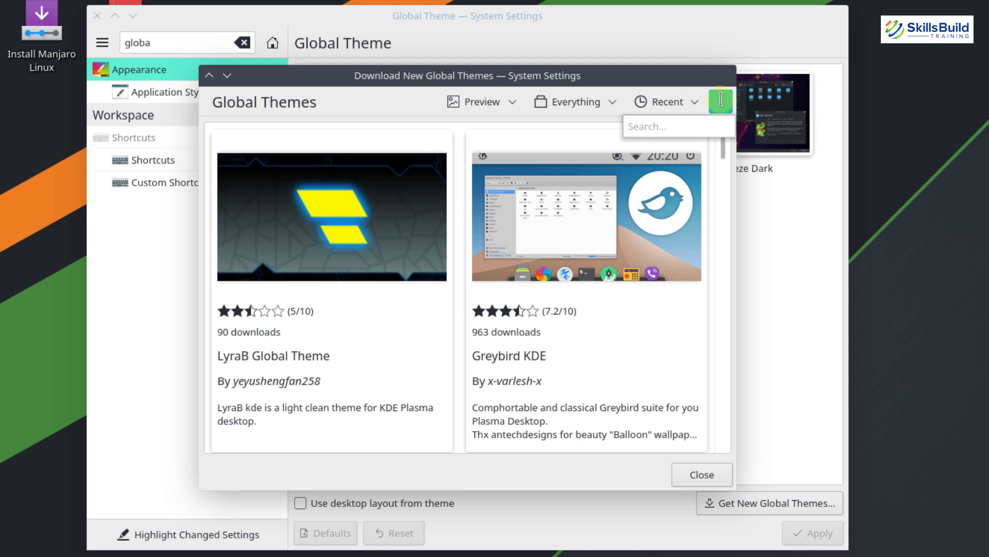
pyautogui.click(694, 125)
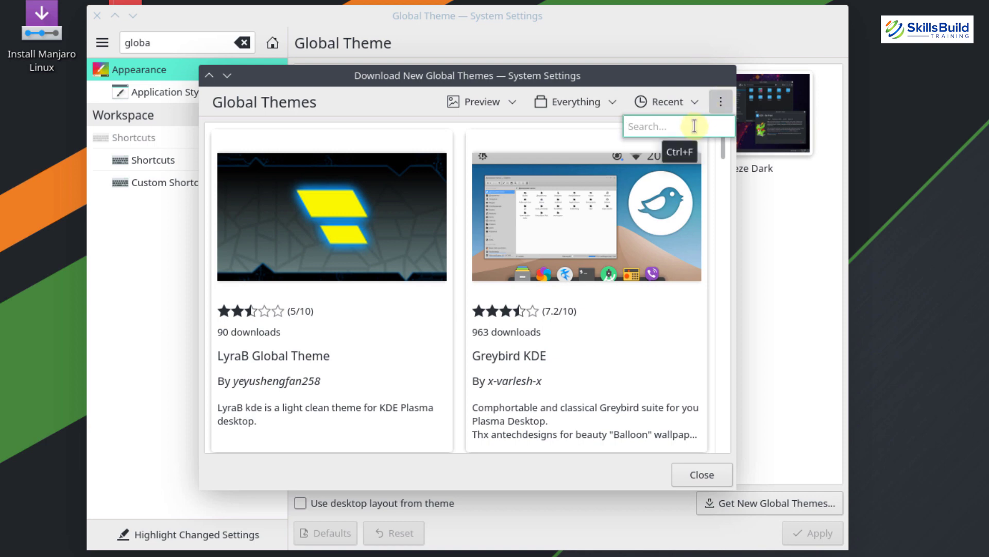
pyautogui.write('edna')
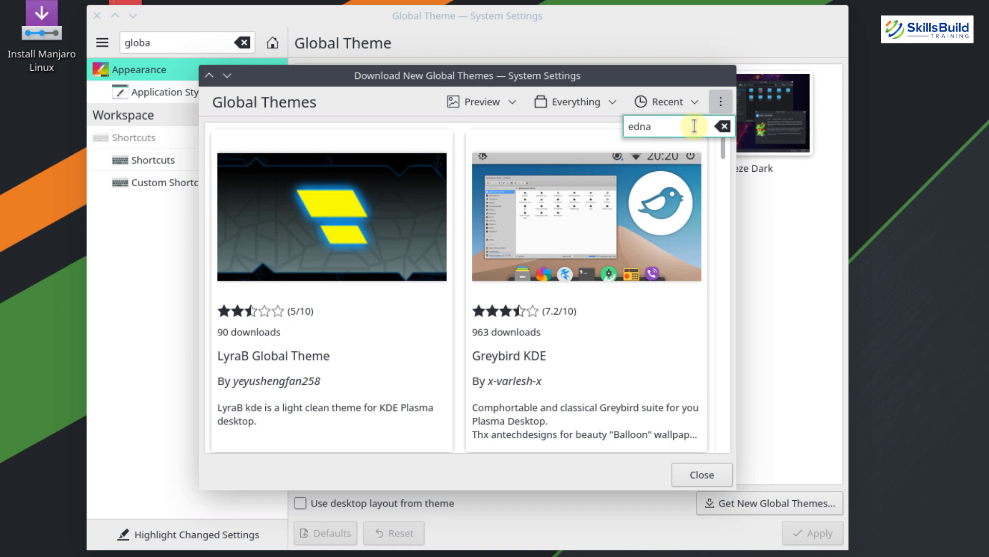
pyautogui.press('Return')
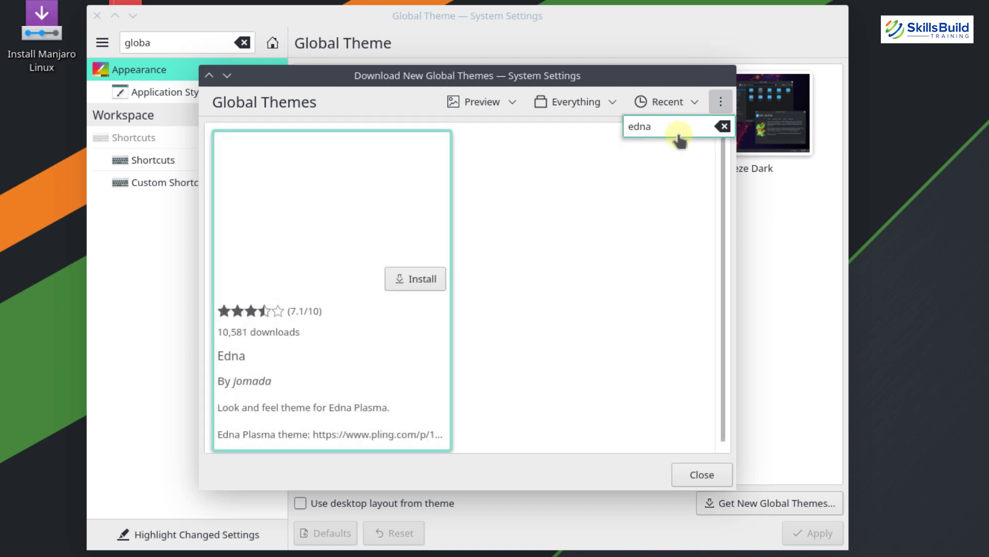
pyautogui.click(416, 279)
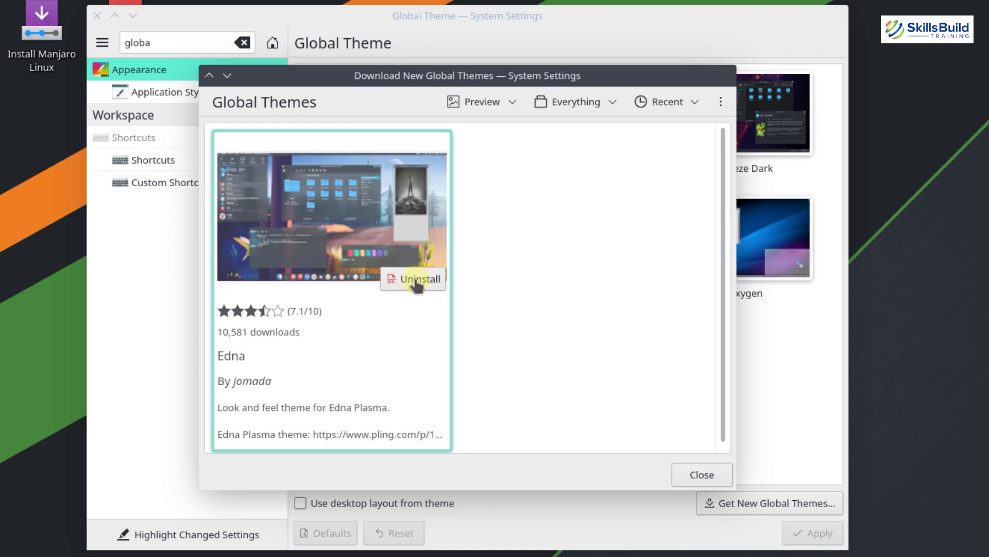
pyautogui.click(703, 475)
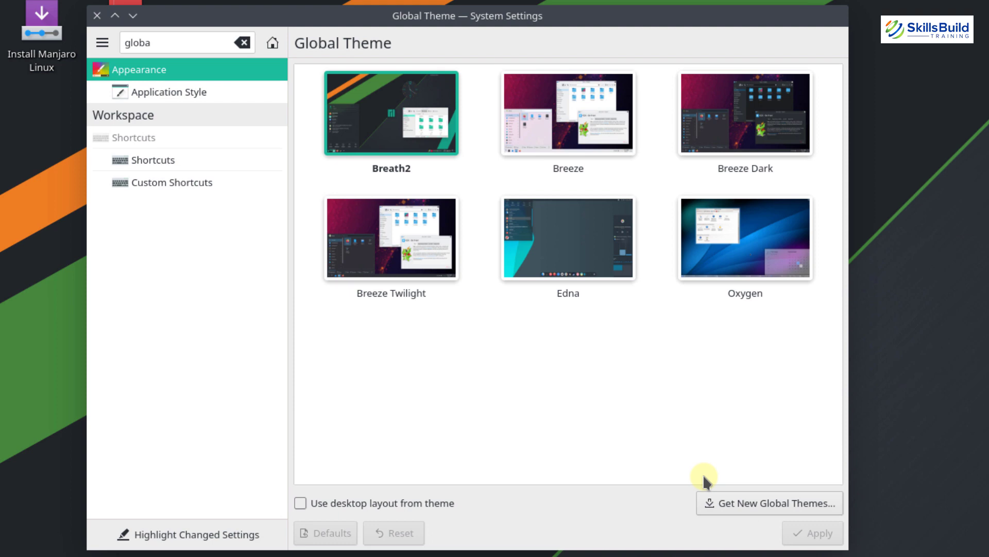
# Apply the Edna global theme, then launch Konsole by searching 'terminal' in the launcher
pyautogui.click(568, 243)
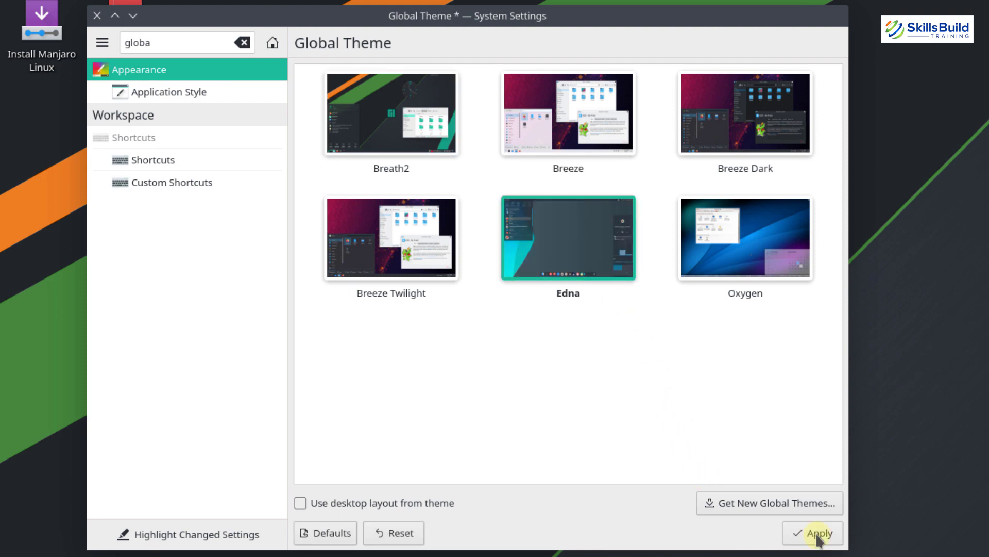
pyautogui.click(818, 534)
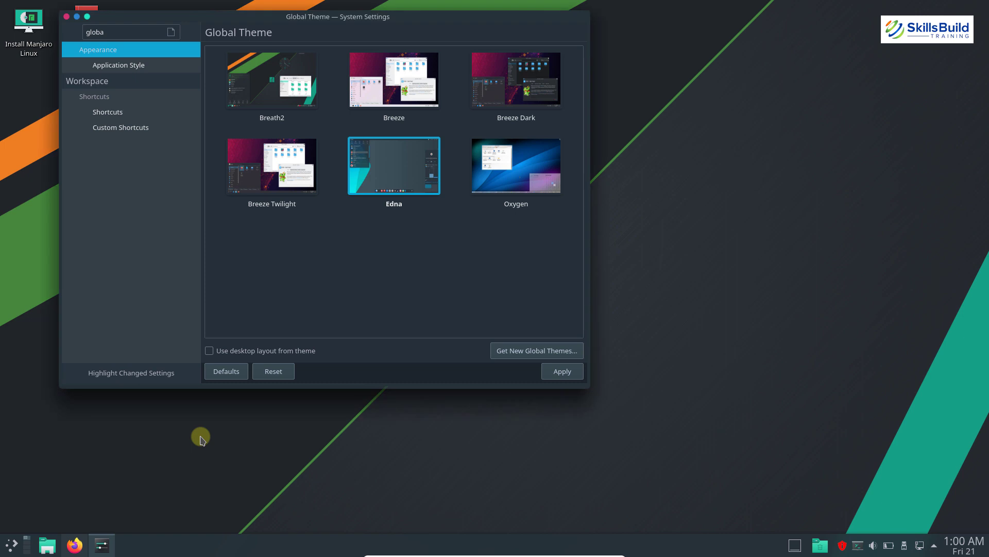
pyautogui.press('super')
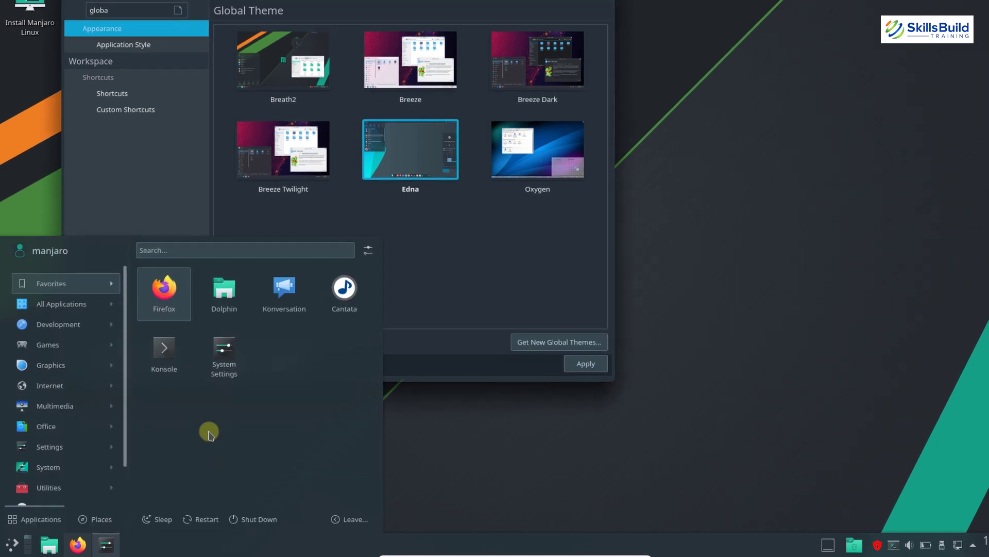
pyautogui.write('ter')
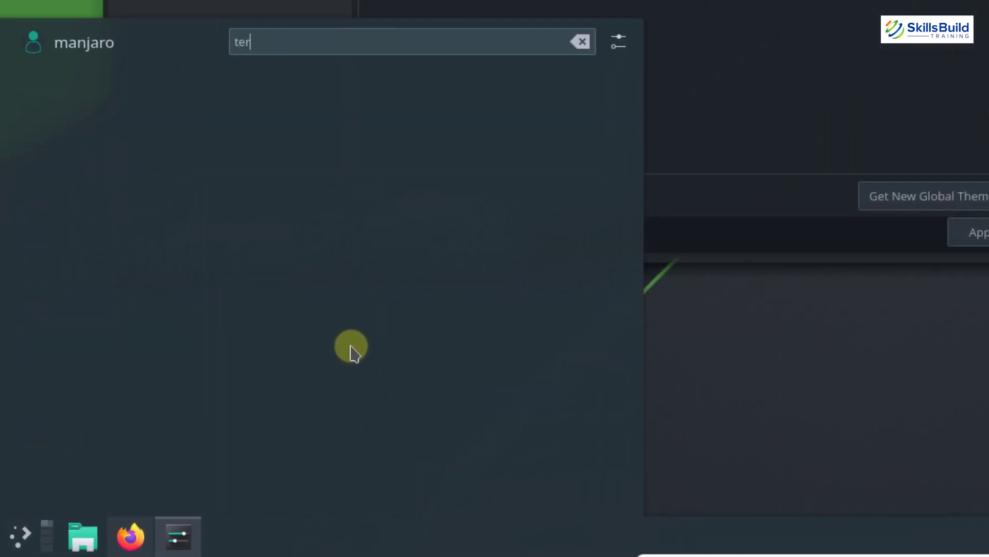
pyautogui.write('minal')
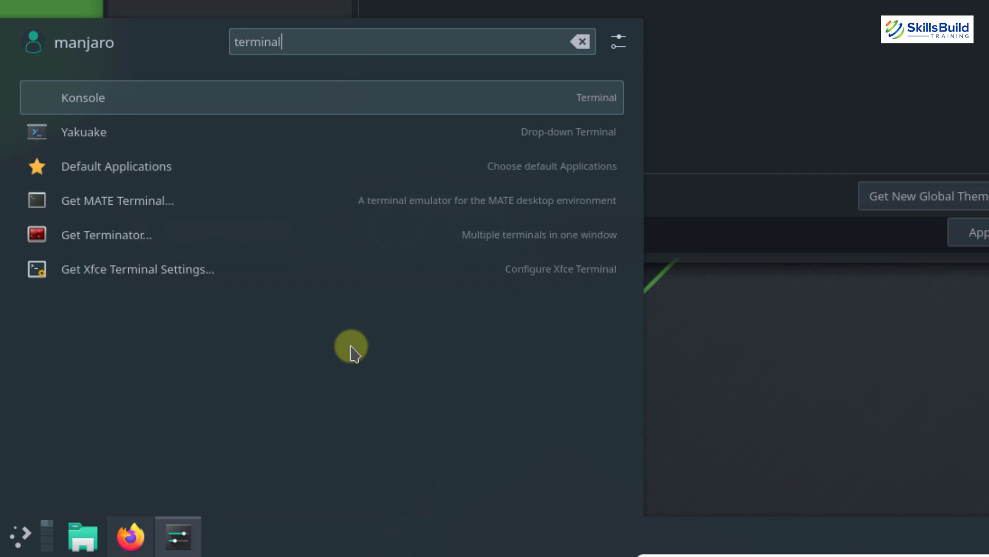
pyautogui.press('Return')
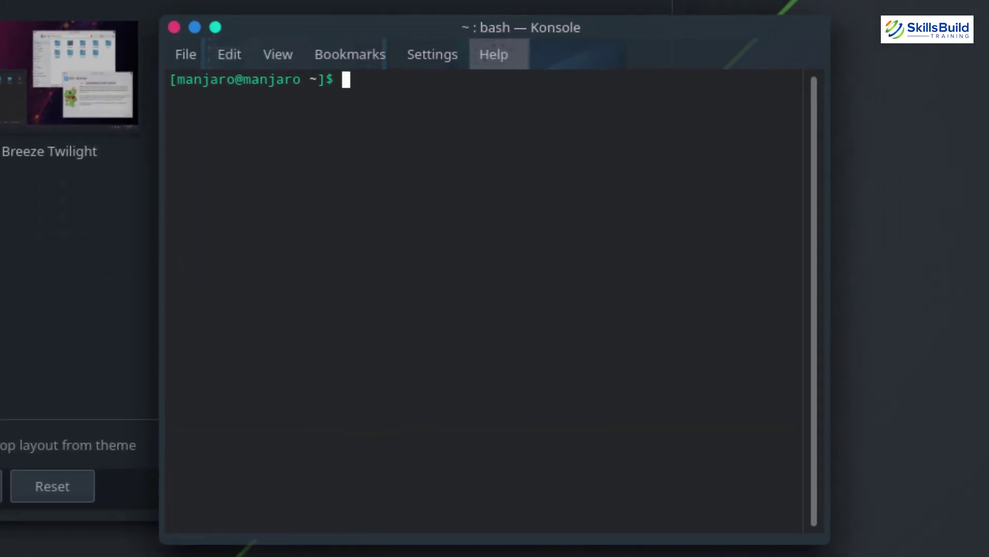
# Change into Downloads/ and type 'git clone' at the new prompt
pyautogui.write('cd Downloads/')
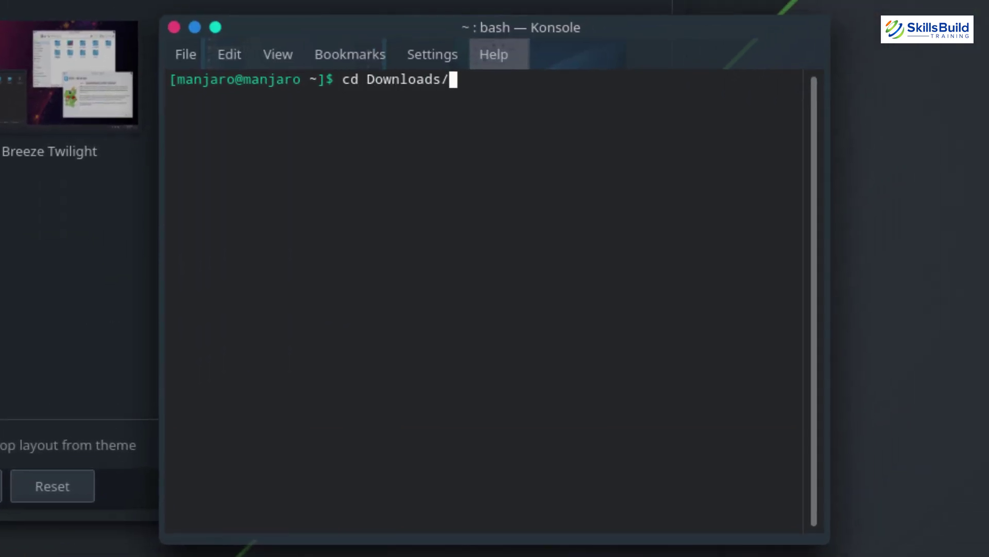
pyautogui.press('Return')
pyautogui.write('git clone')
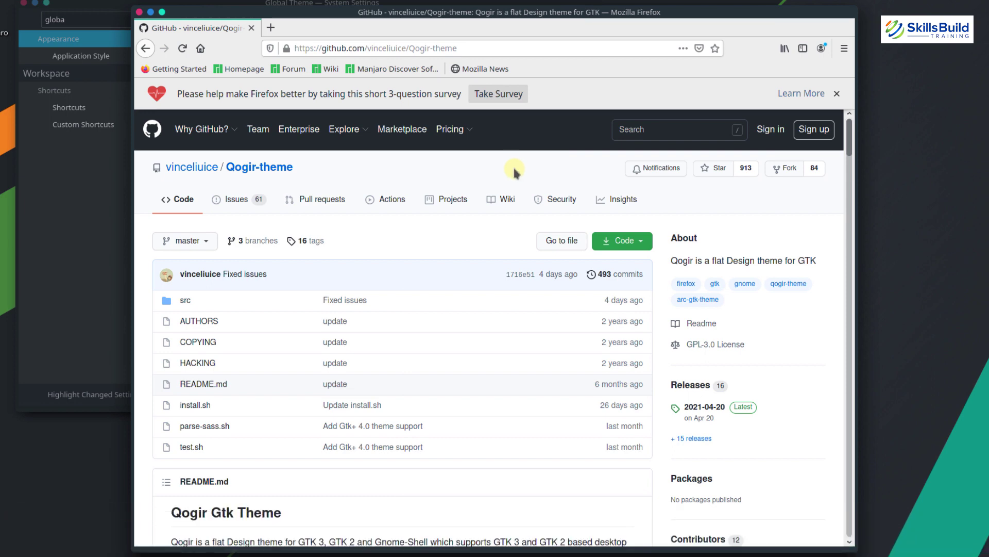
# Copy the Qogir-theme repository's HTTPS clone URL from GitHub's Code menu
pyautogui.click(643, 242)
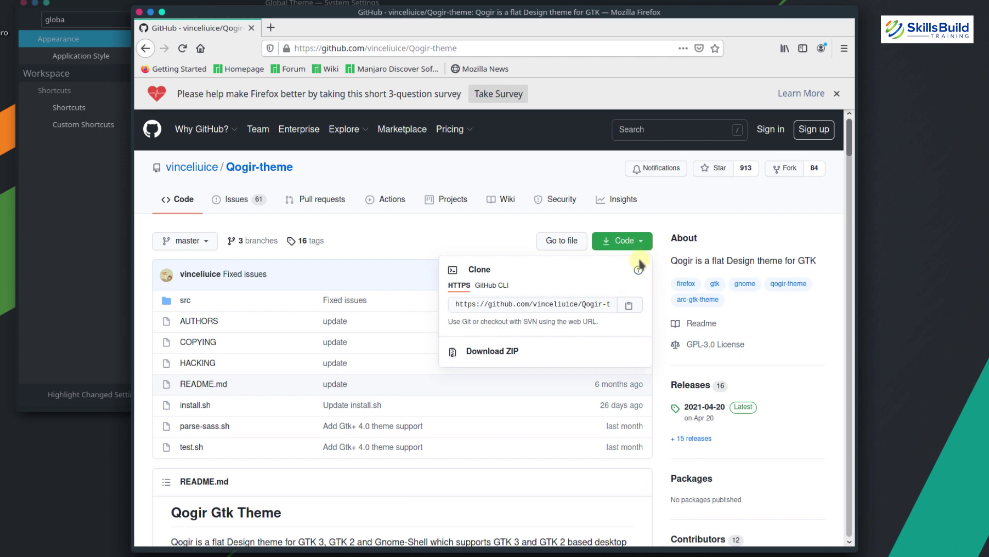
pyautogui.click(629, 305)
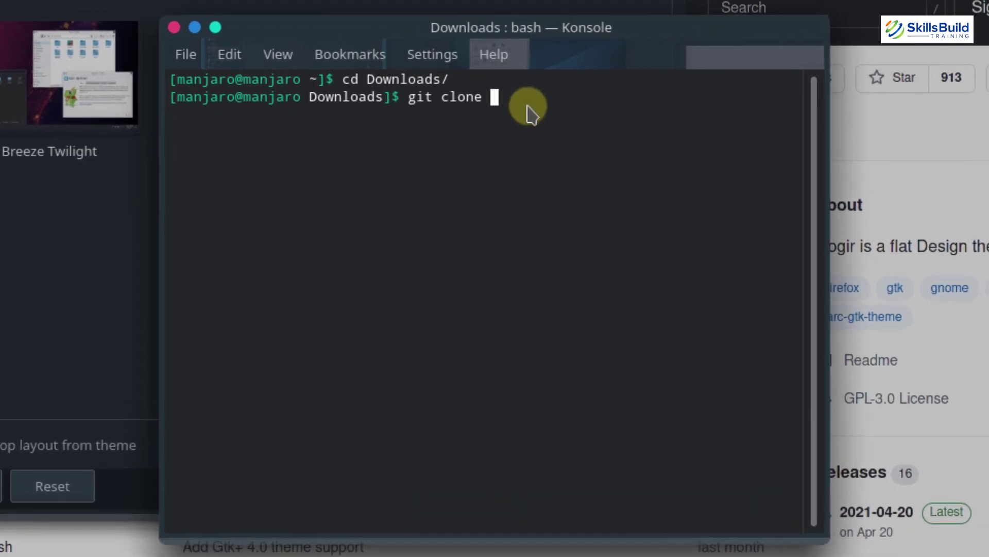
# Paste the Qogir-theme URL after git clone, run the clone, and list Downloads
pyautogui.rightClick(520, 185)
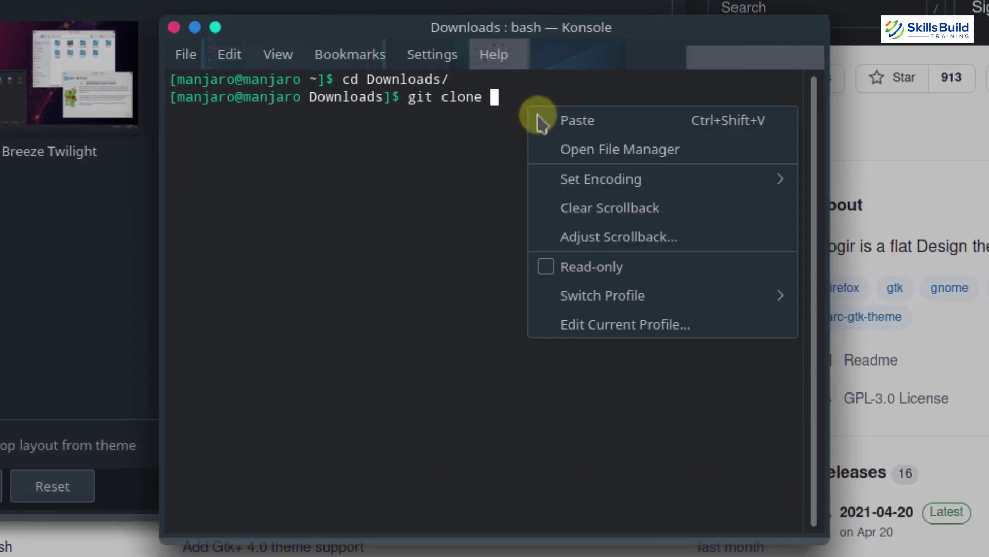
pyautogui.click(546, 124)
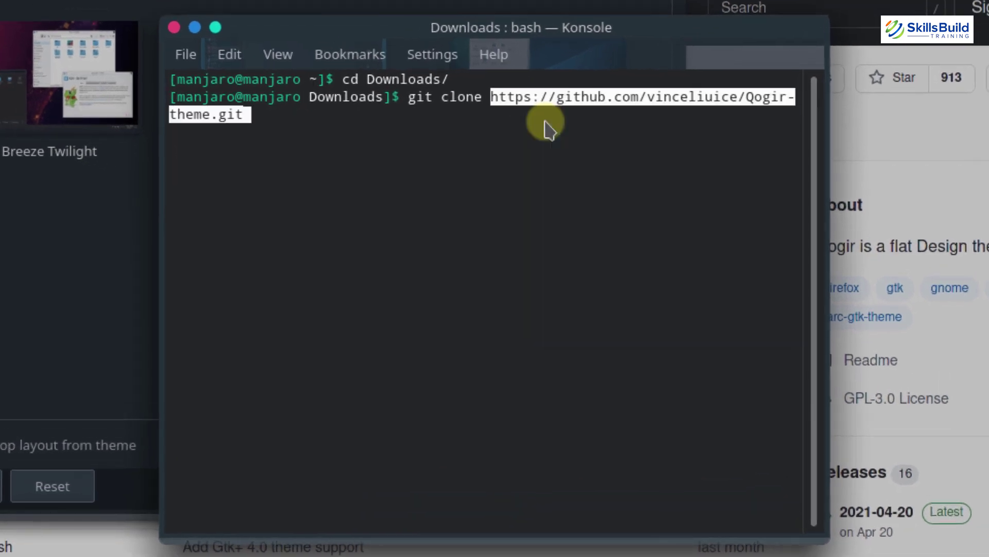
pyautogui.press('Return')
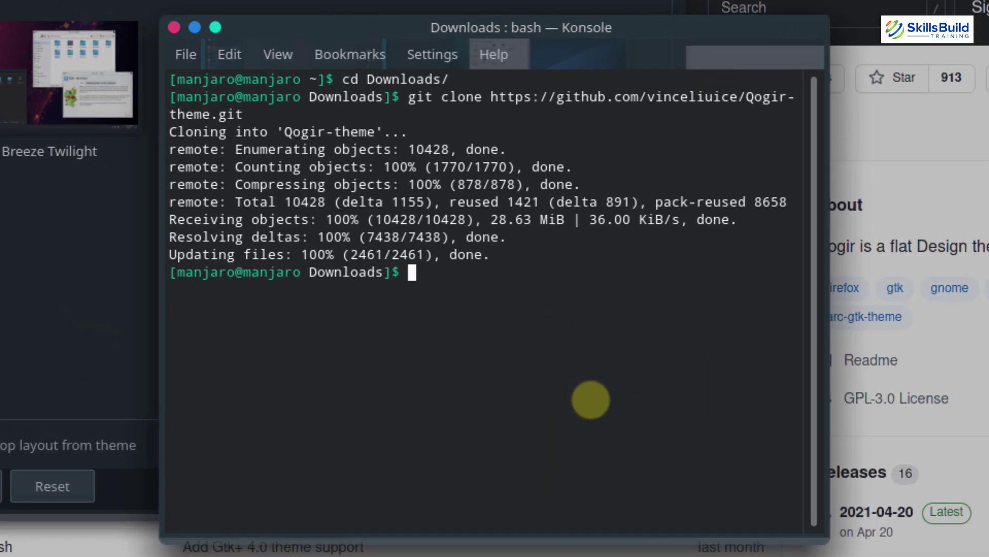
pyautogui.write('ls')
pyautogui.press('Return')
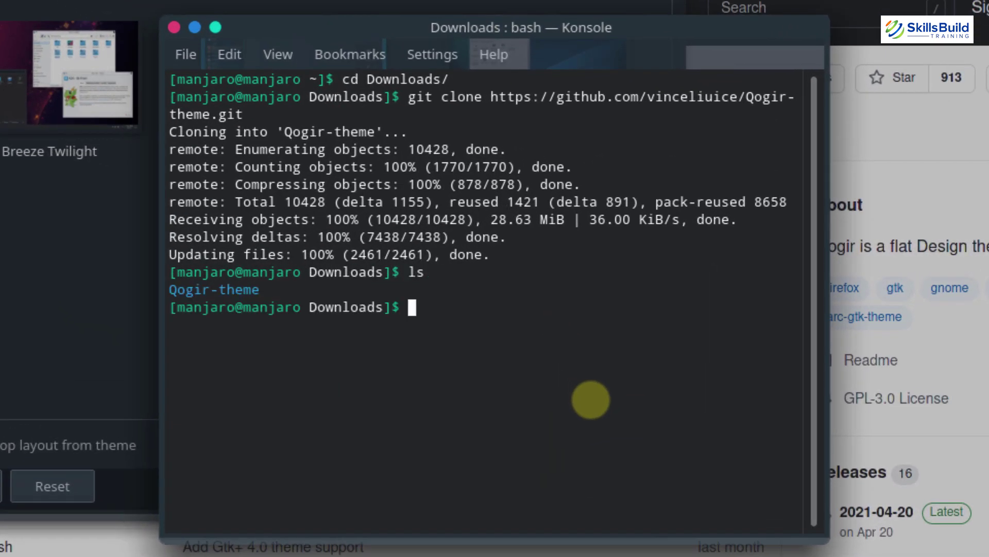
# Enter the Qogir-theme folder, list its files, and run ./install.sh
pyautogui.write('cd Qogi')
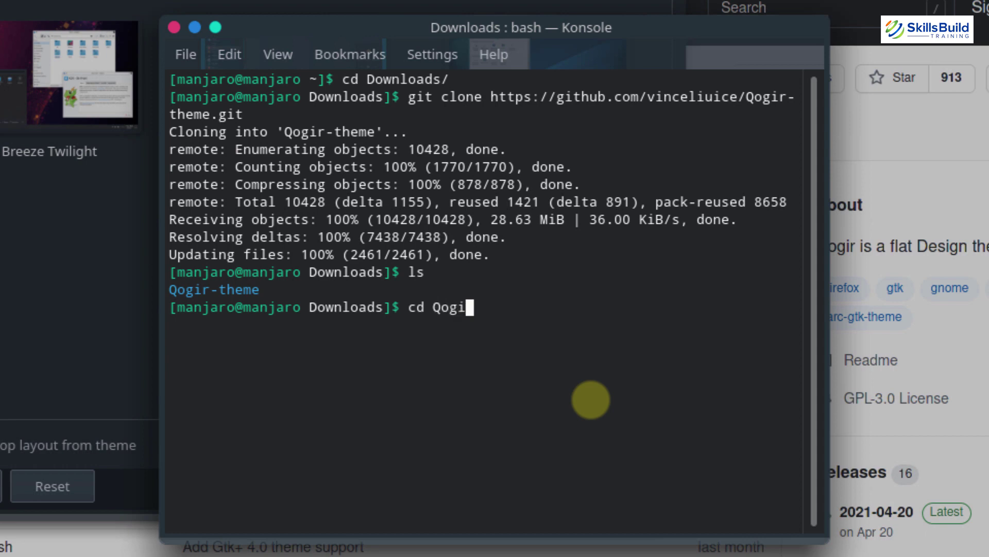
pyautogui.press('Tab')
pyautogui.press('Return')
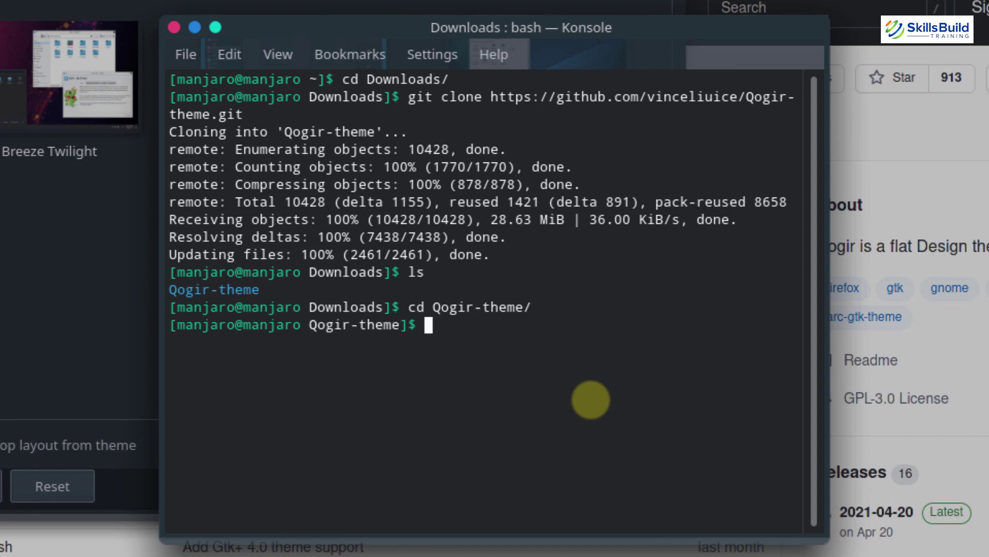
pyautogui.write('ls')
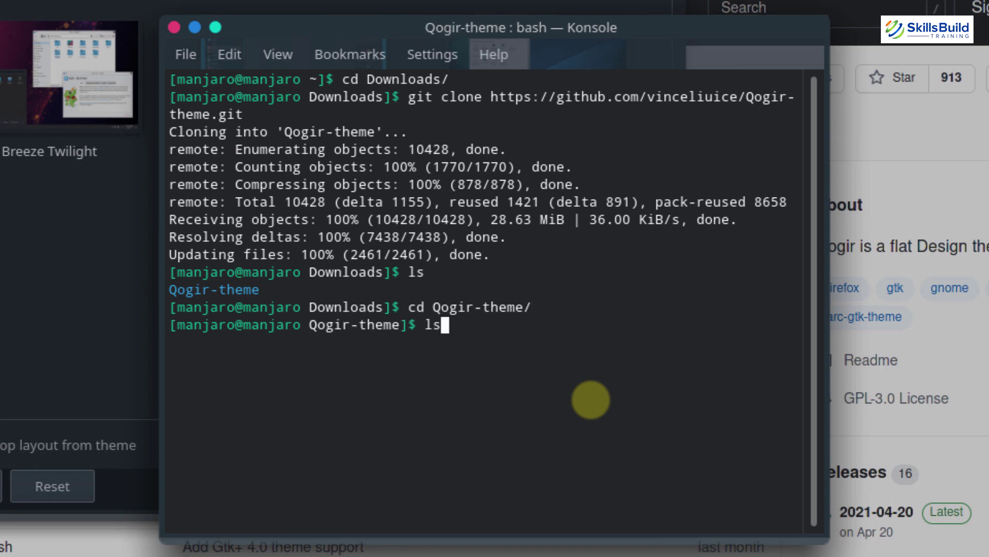
pyautogui.press('Return')
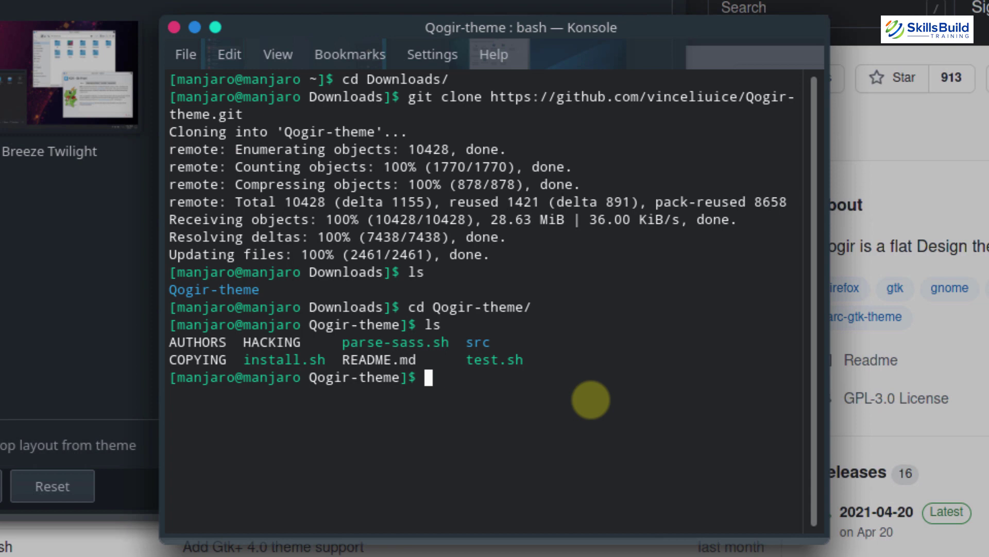
pyautogui.write('./install.')
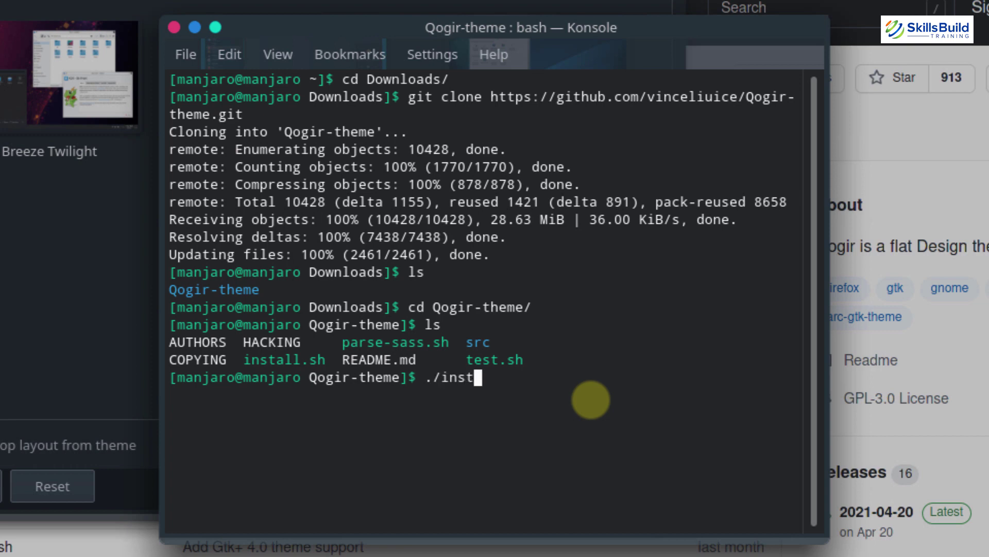
pyautogui.write('sh')
pyautogui.press('Return')
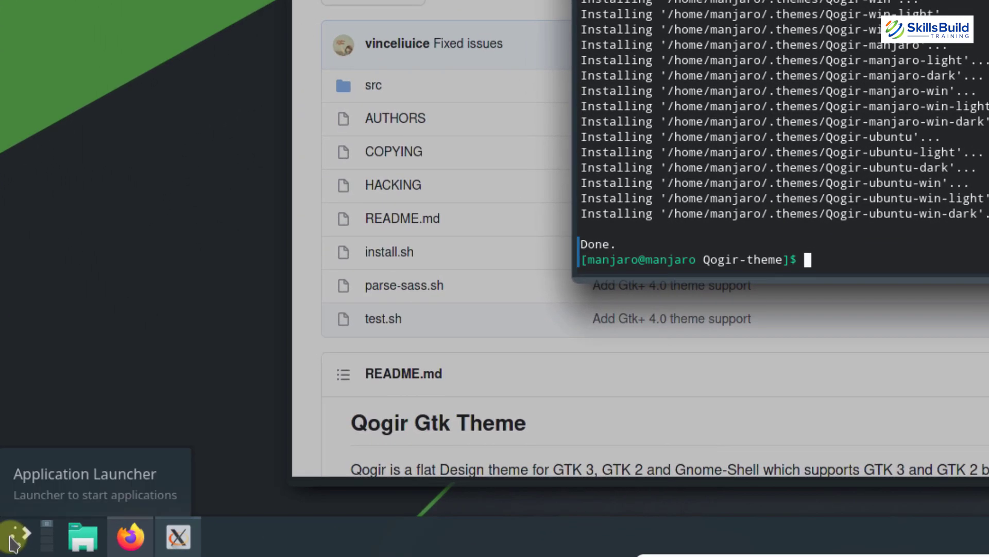
# Launch System Settings by searching 'system' in the application launcher
pyautogui.click(11, 541)
pyautogui.write('sys')
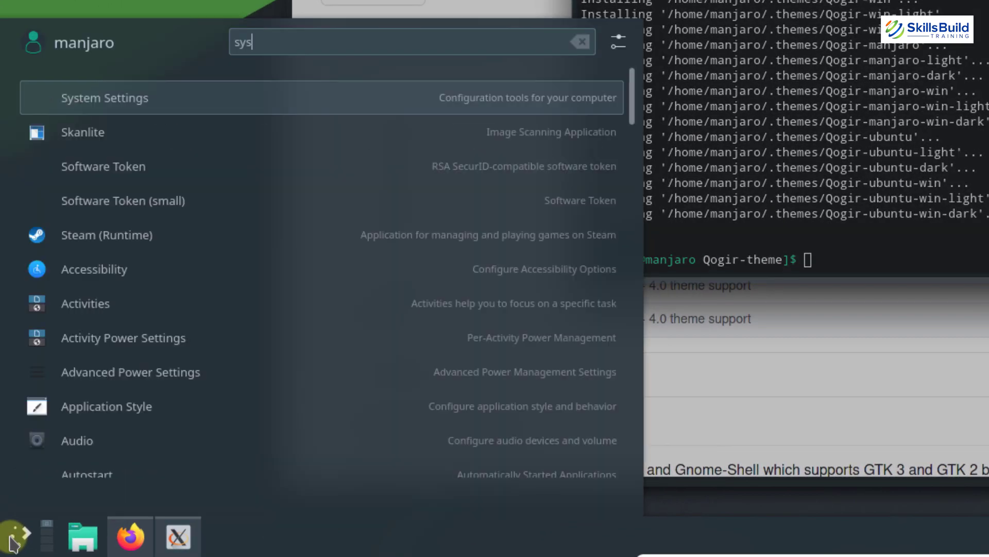
pyautogui.write('tem')
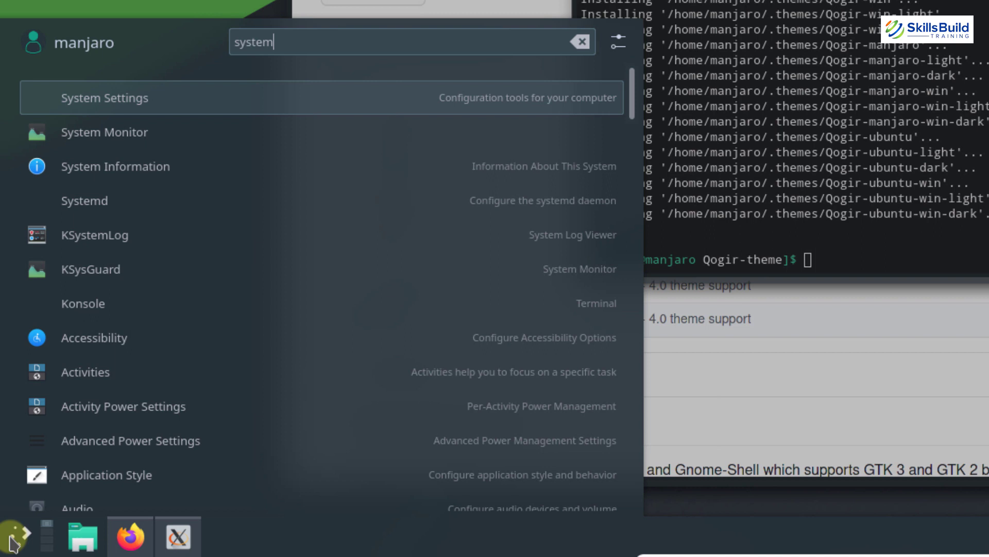
pyautogui.press('Return')
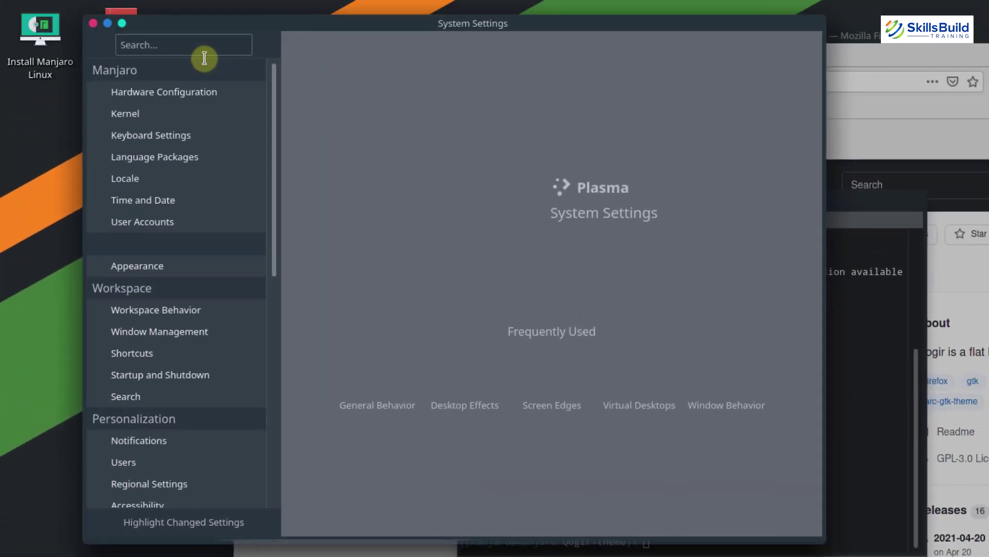
# Pick Qogir-dark as the GTK theme in Application Style's GNOME/GTK settings
pyautogui.write('appl')
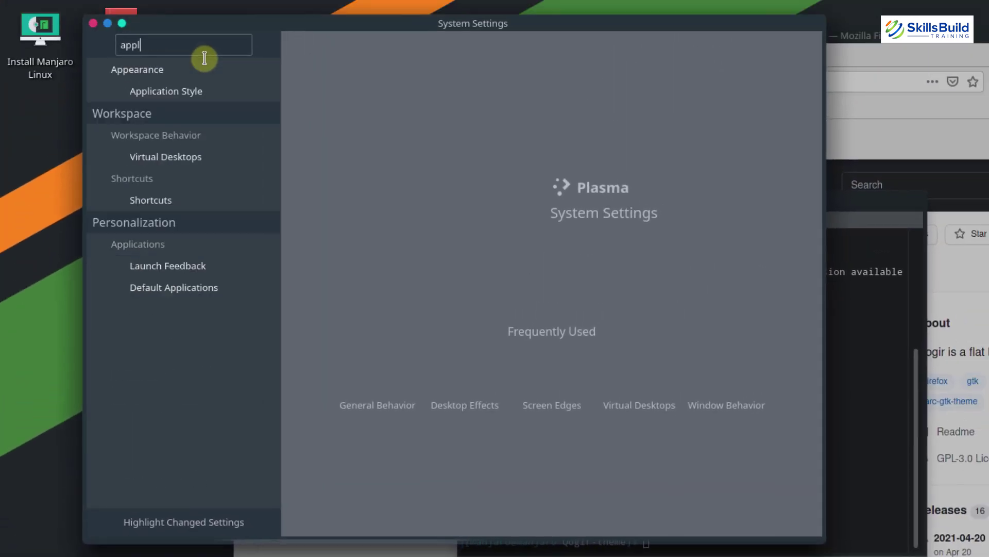
pyautogui.write('ication st')
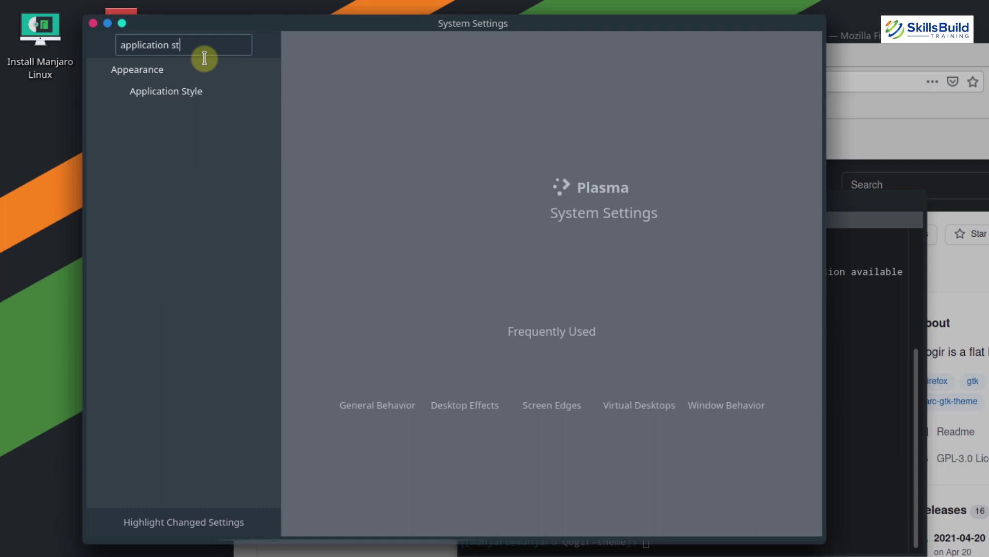
pyautogui.click(187, 94)
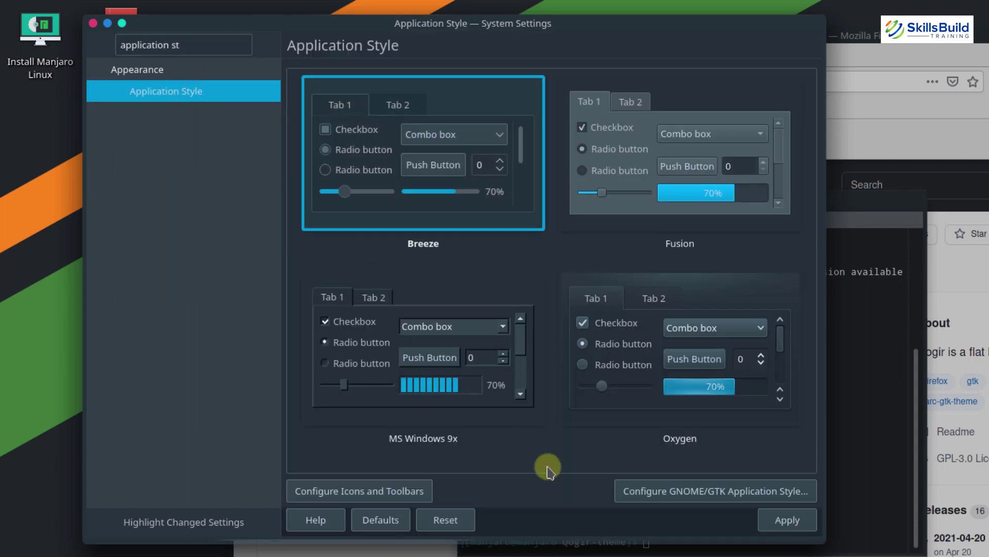
pyautogui.click(712, 499)
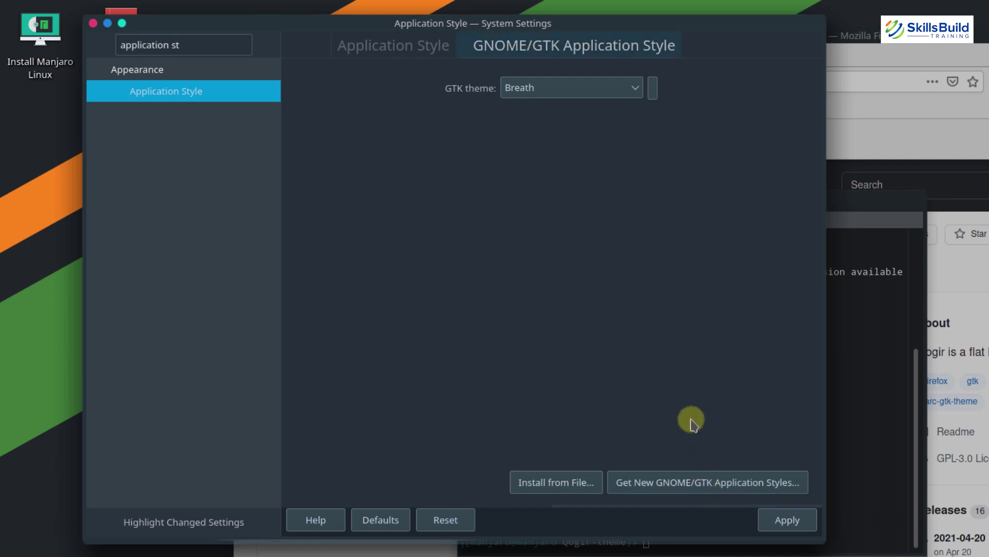
pyautogui.click(608, 97)
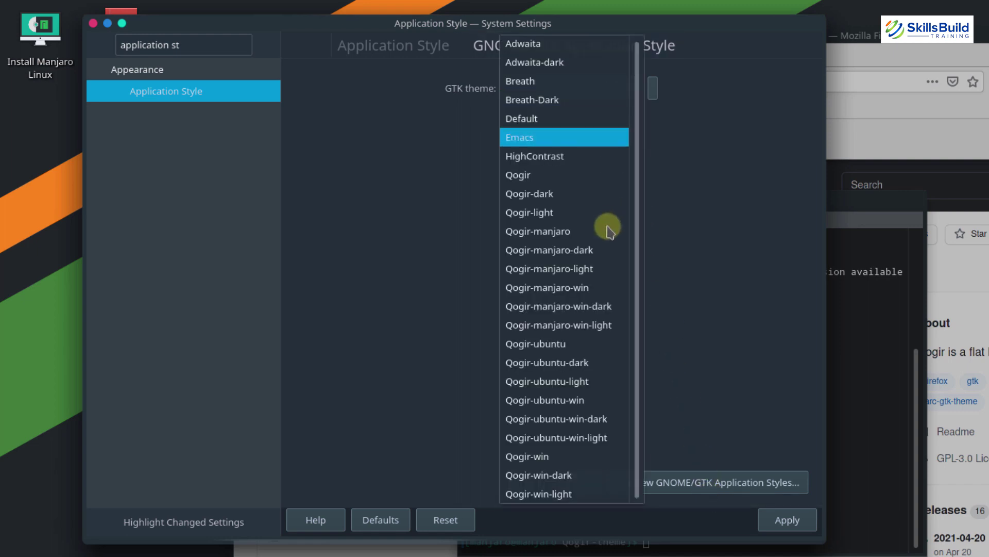
pyautogui.press('Down')
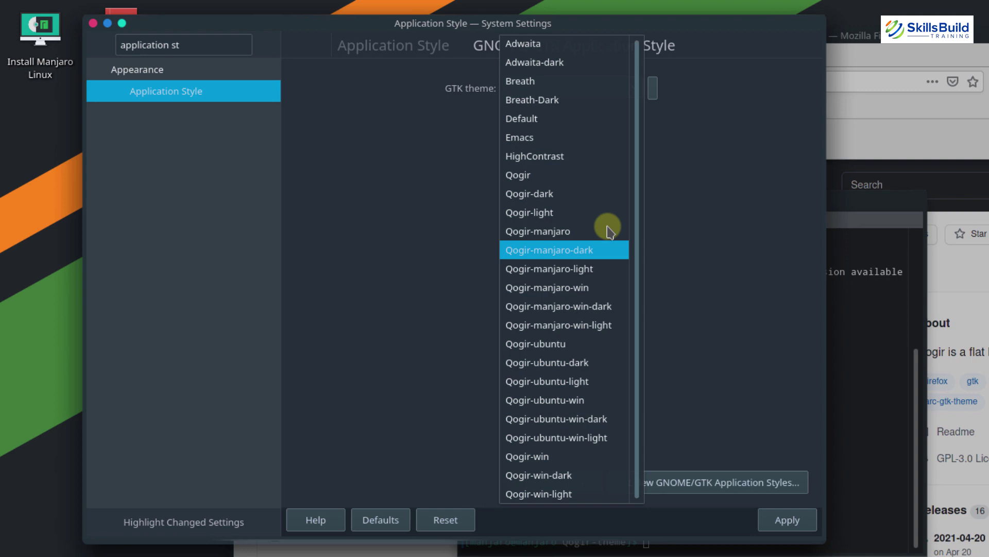
pyautogui.press('Up')
pyautogui.press('Up')
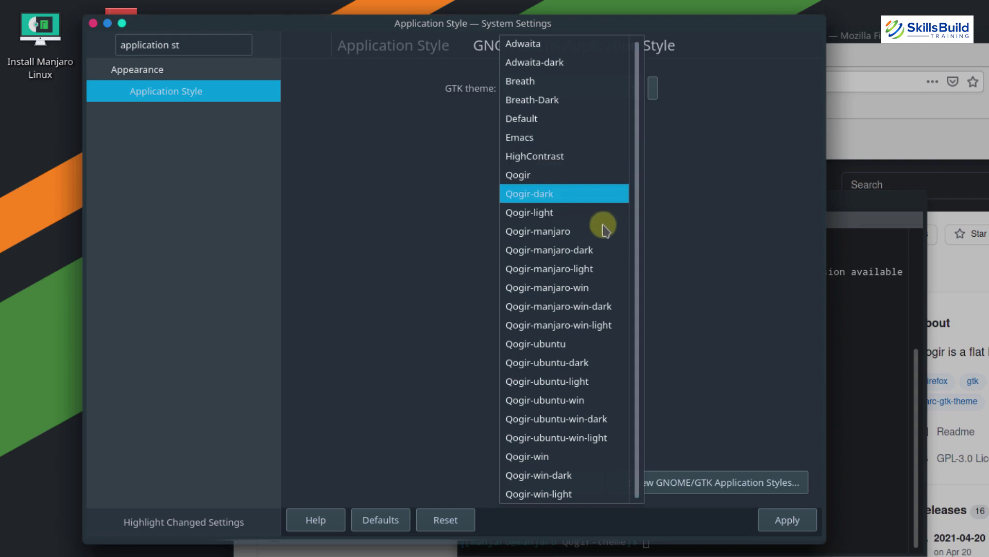
pyautogui.click(528, 198)
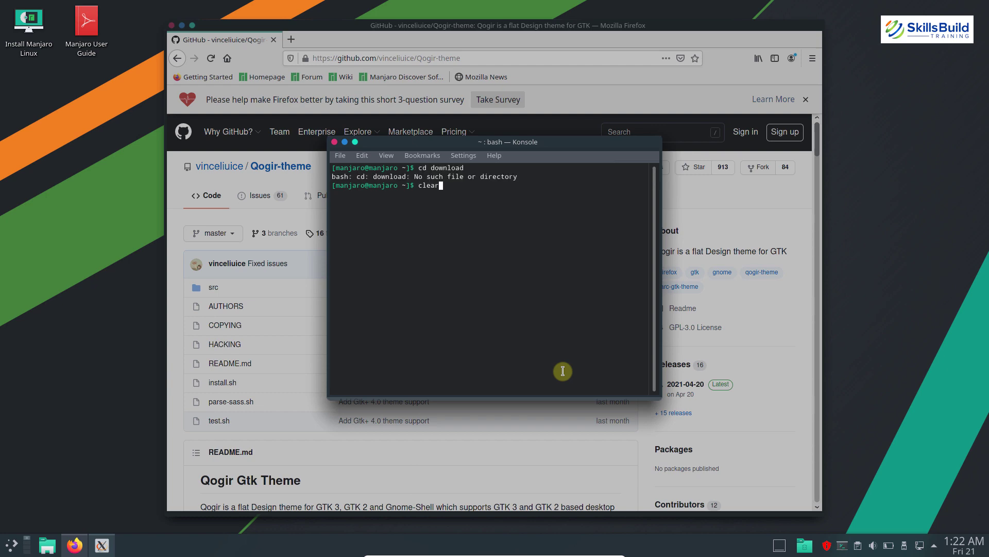
# Clear the terminal, change into Downloads, and type 'git clone' at the prompt
pyautogui.press('Return')
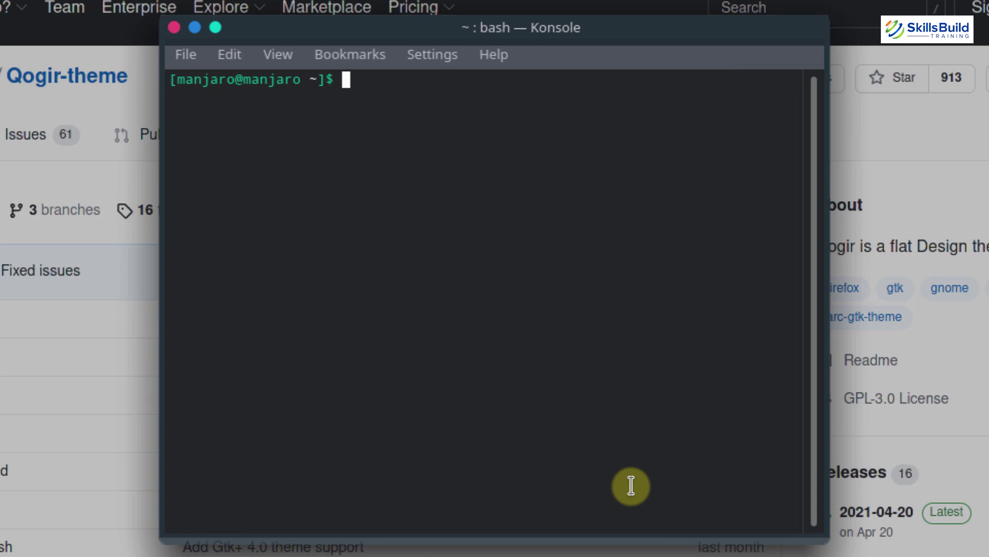
pyautogui.write('cd Do')
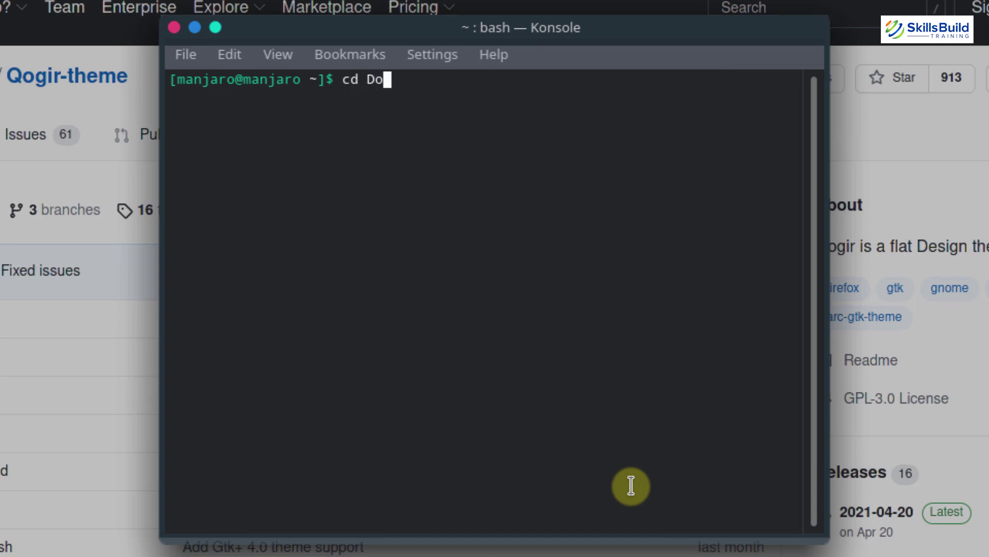
pyautogui.press('Tab')
pyautogui.press('Return')
pyautogui.write('git')
pyautogui.press('BackSpace')
pyautogui.press('BackSpace')
pyautogui.press('BackSpace')
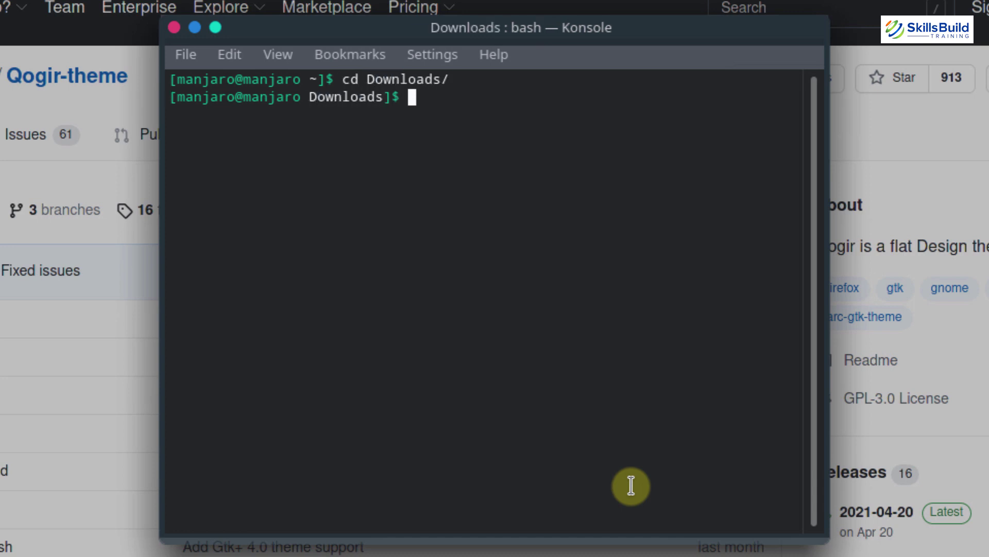
pyautogui.write('git clone')
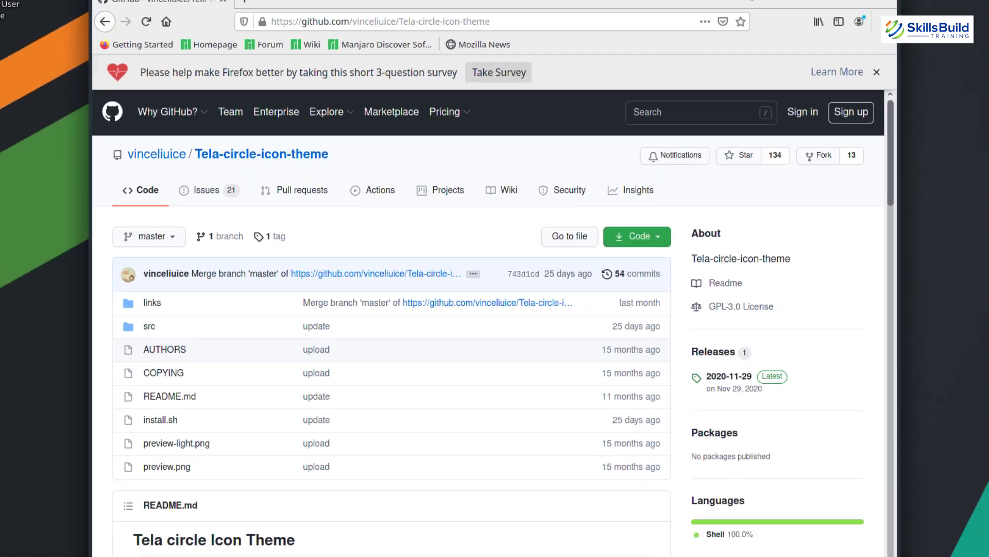
# Copy the HTTPS clone URL from the Tela-circle-icon-theme page's Code menu
pyautogui.click(622, 240)
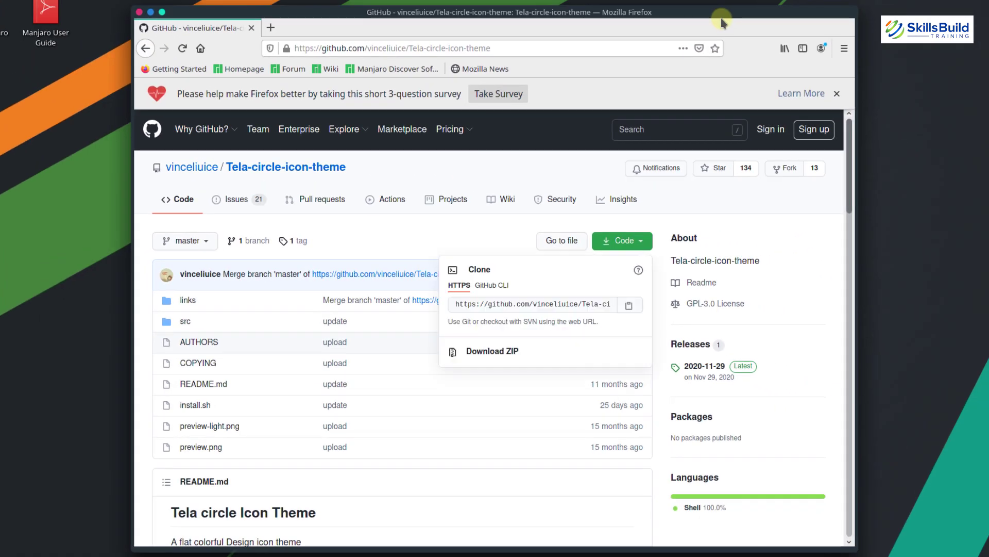
pyautogui.click(646, 238)
pyautogui.click(643, 241)
pyautogui.click(629, 305)
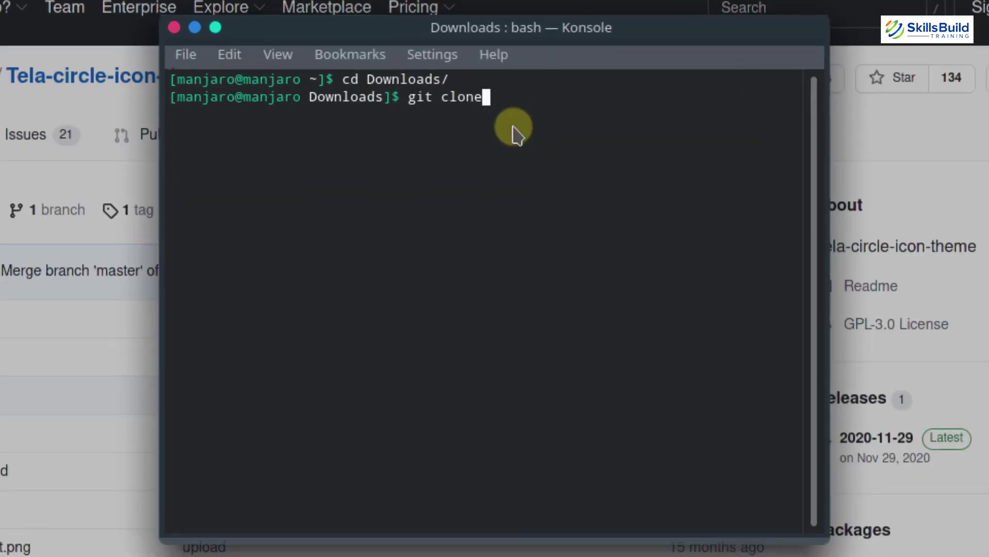
# Paste the Tela-circle-icon-theme URL after git clone and clone it into Downloads
pyautogui.rightClick(510, 148)
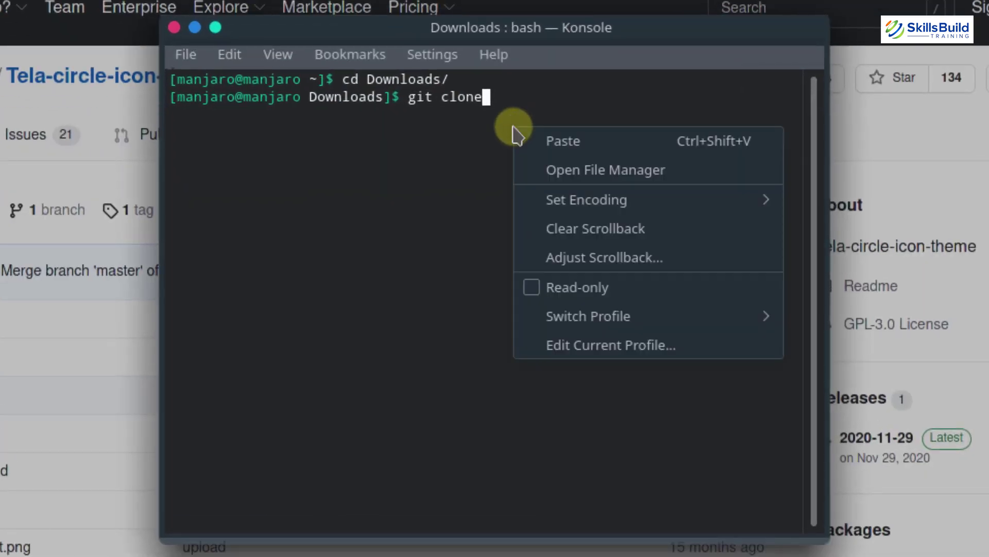
pyautogui.click(516, 135)
pyautogui.press('Left')
pyautogui.press('Left')
pyautogui.press('Left')
pyautogui.press('Left')
pyautogui.press('Left')
pyautogui.press('Left')
pyautogui.press('Left')
pyautogui.press('Left')
pyautogui.press('Left')
pyautogui.press('Left')
pyautogui.press('Left')
pyautogui.press('Left')
pyautogui.press('Left')
pyautogui.press('Left')
pyautogui.press('Left')
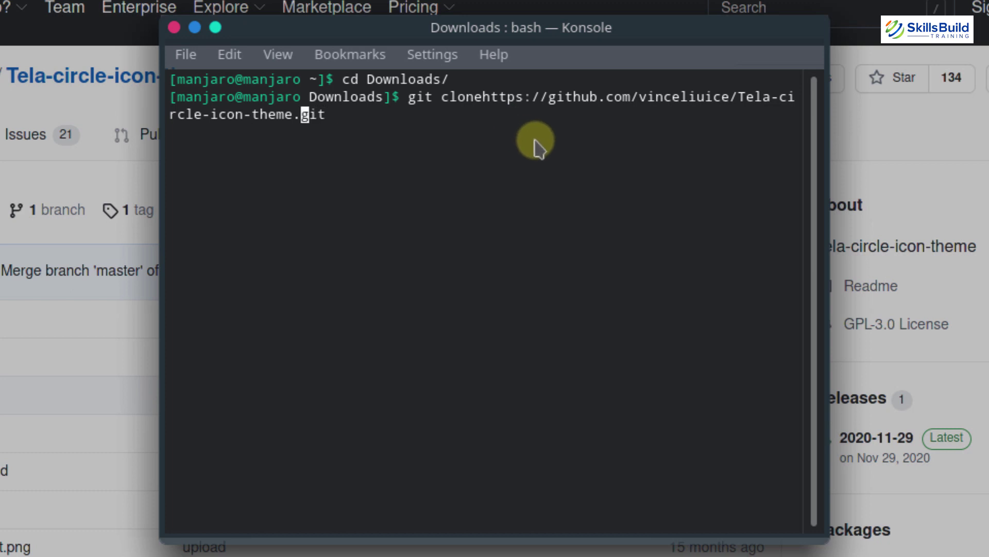
pyautogui.press('Left')
pyautogui.press('Left')
pyautogui.press('Left')
pyautogui.press('Left')
pyautogui.press('Left')
pyautogui.press('Left')
pyautogui.press('Left')
pyautogui.press('Left')
pyautogui.press('Left')
pyautogui.press('Left')
pyautogui.press('Left')
pyautogui.press('Left')
pyautogui.press('Left')
pyautogui.press('Left')
pyautogui.press('Left')
pyautogui.press('Left')
pyautogui.press('Left')
pyautogui.press('Left')
pyautogui.press('Left')
pyautogui.press('Left')
pyautogui.press('Return')
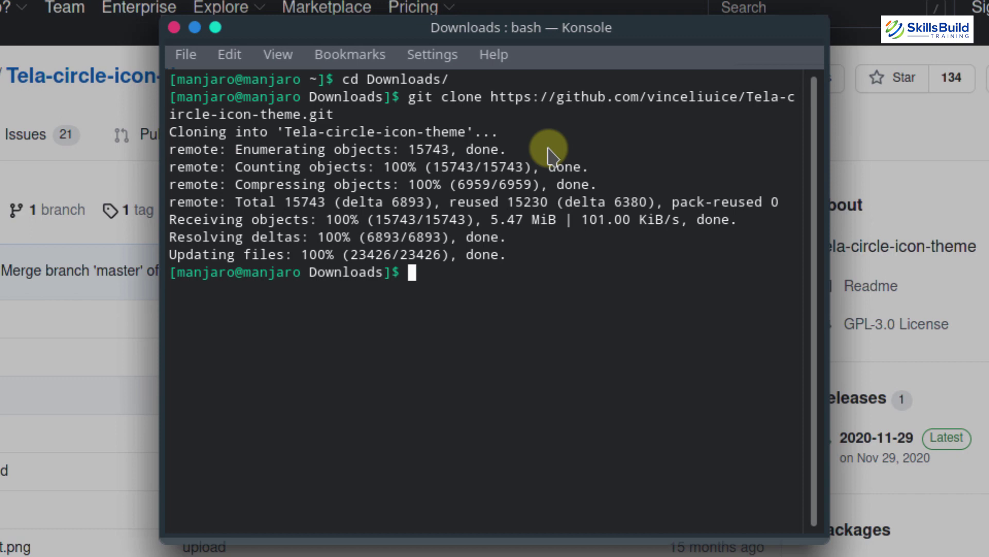
# List Downloads, move into the Tela-circle-icon-theme folder and list its files
pyautogui.write('ls')
pyautogui.press('Return')
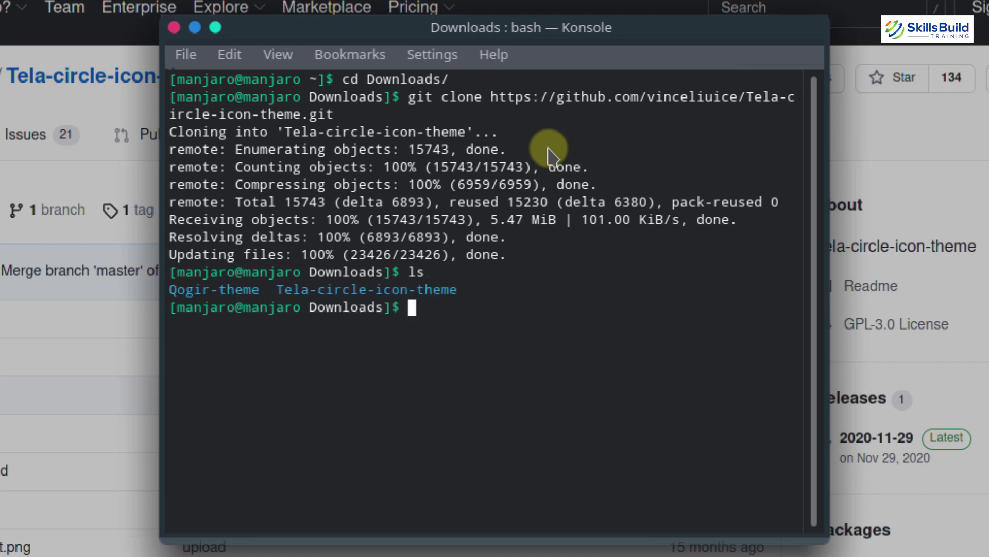
pyautogui.write('cd Tel')
pyautogui.press('Tab')
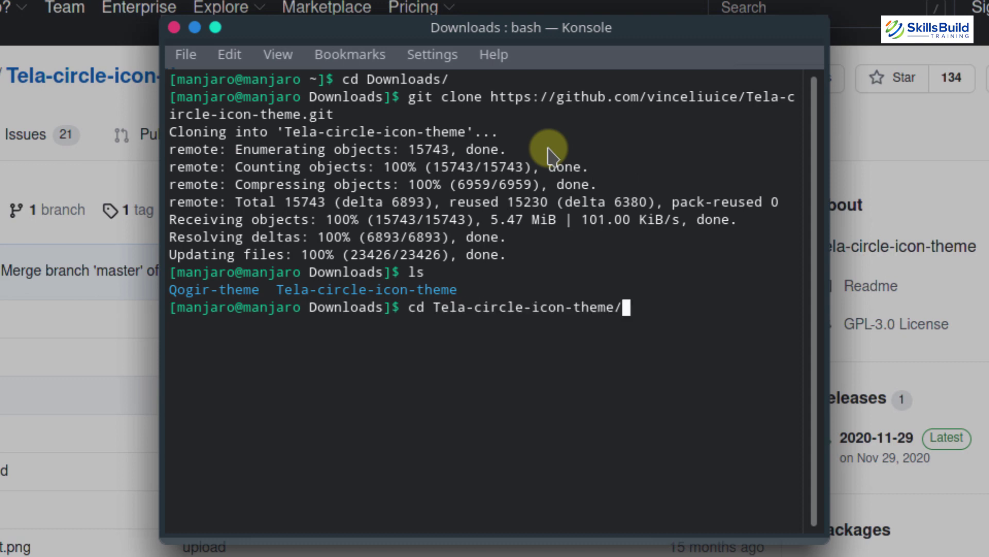
pyautogui.press('Return')
pyautogui.write('ls')
pyautogui.press('Return')
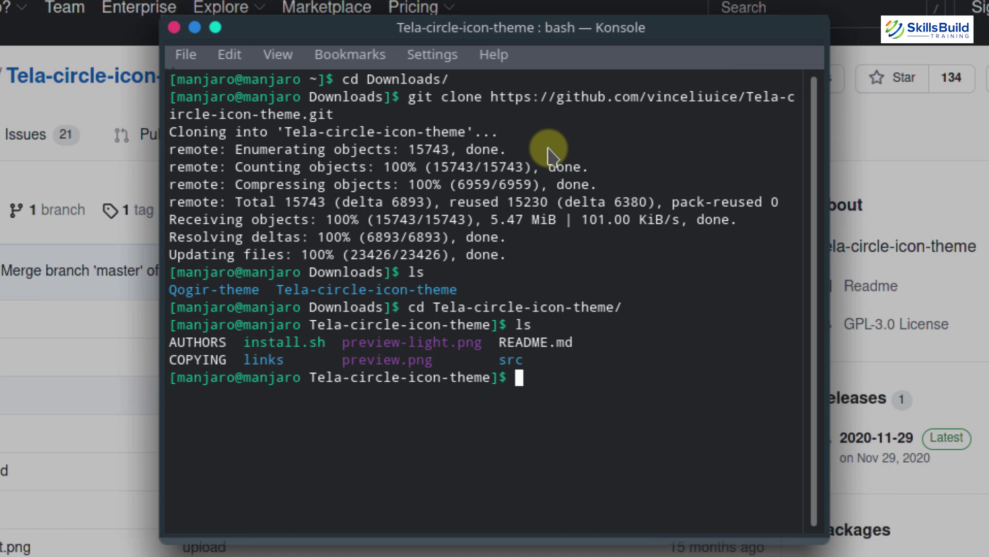
# Run ./install.sh to install the Tela-circle and Tela-circle-dark icon themes
pyautogui.write('./ins')
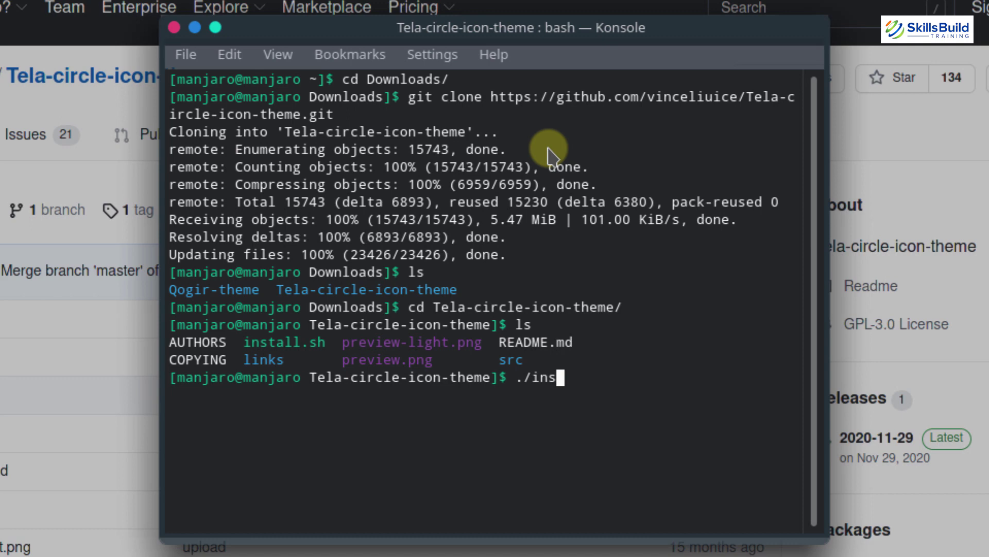
pyautogui.write('tall.sh')
pyautogui.press('Return')
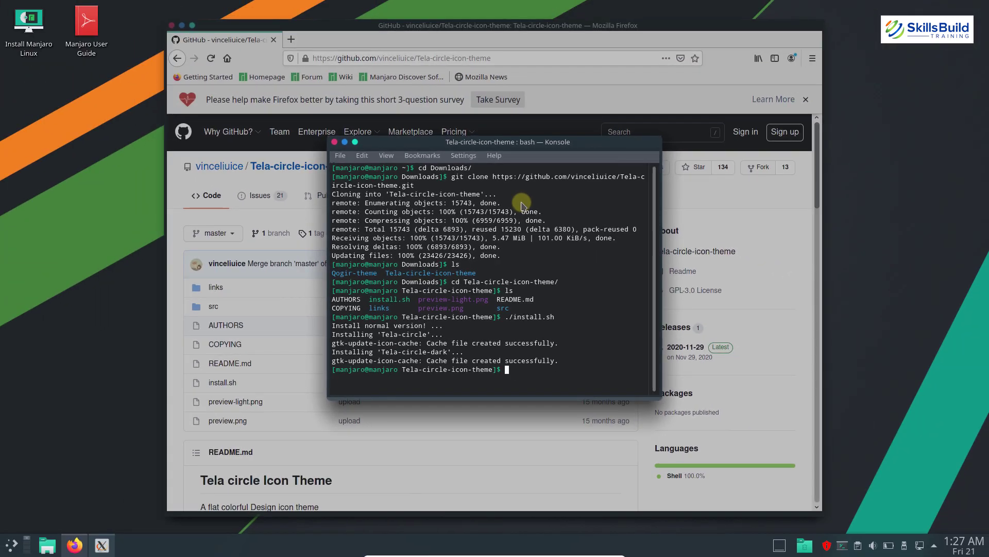
pyautogui.hotkey('alt', 'Tab')
pyautogui.hotkey('alt', 'Tab')
pyautogui.hotkey('alt', 'Tab')
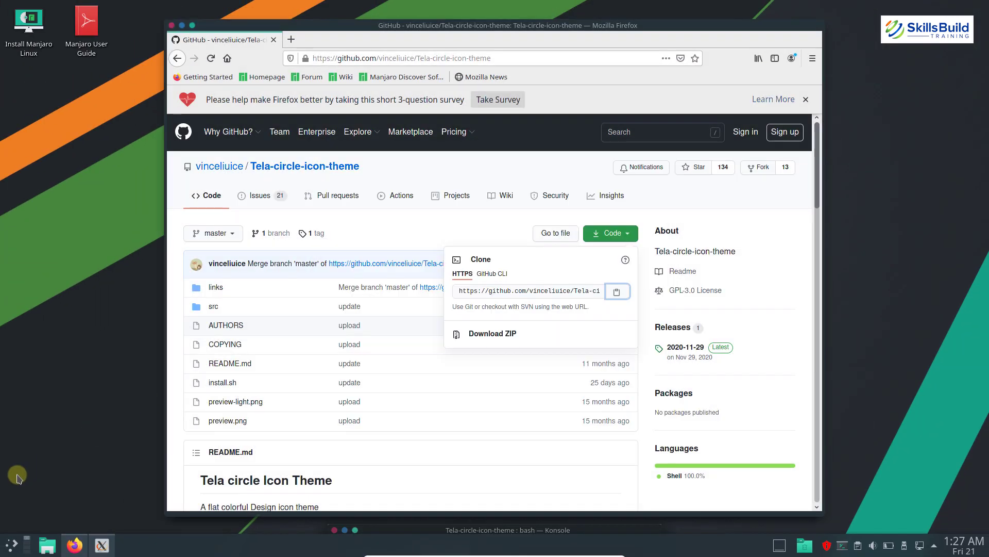
# Launch System Settings by searching 'system se' in the application launcher
pyautogui.press('super')
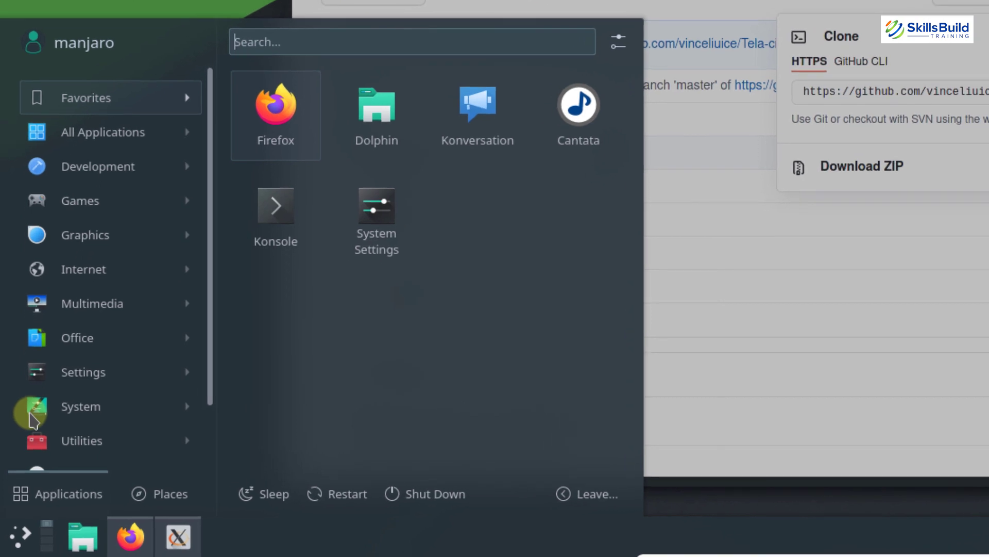
pyautogui.write('system se')
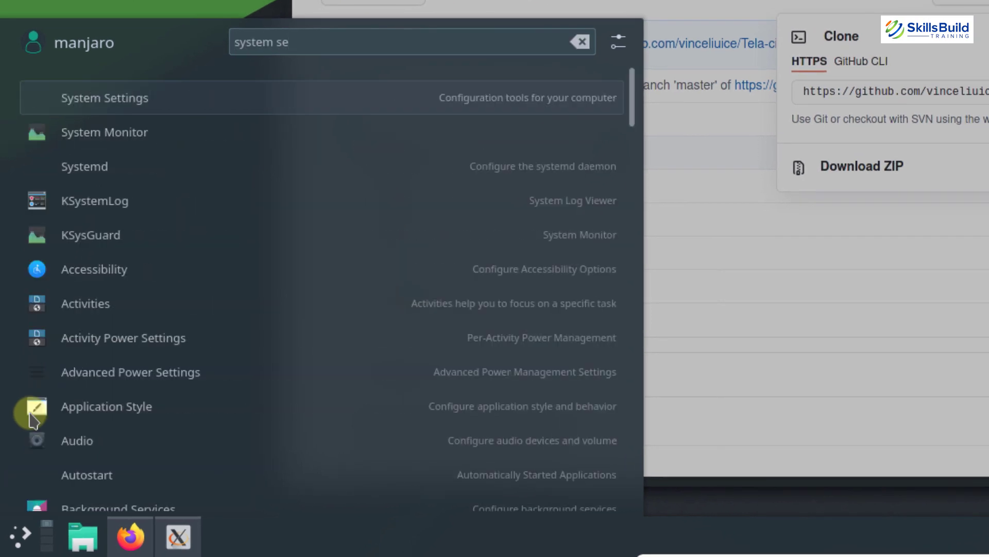
pyautogui.press('Return')
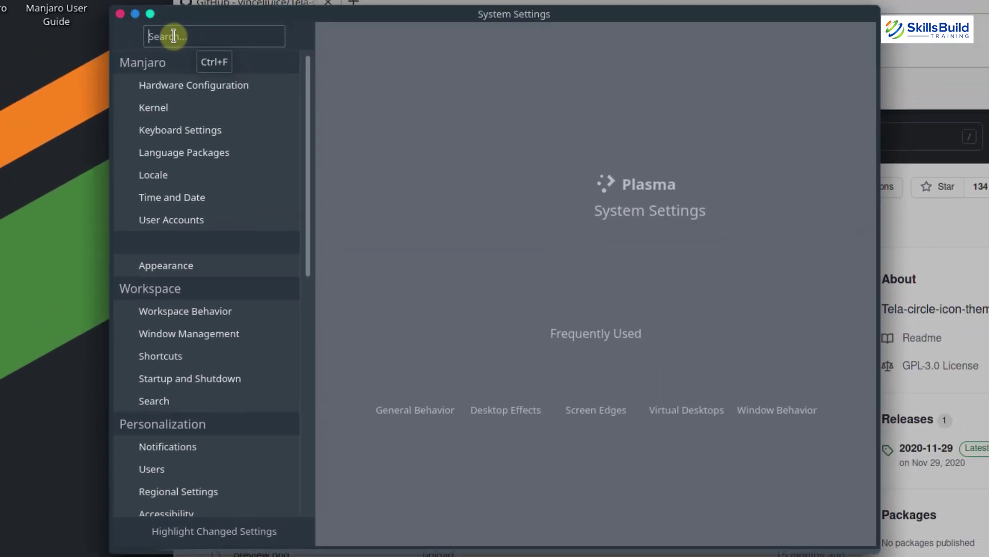
# Select and apply the Tela circle icon theme on the Icons page, then close System Settings
pyautogui.write('icons')
pyautogui.click(170, 108)
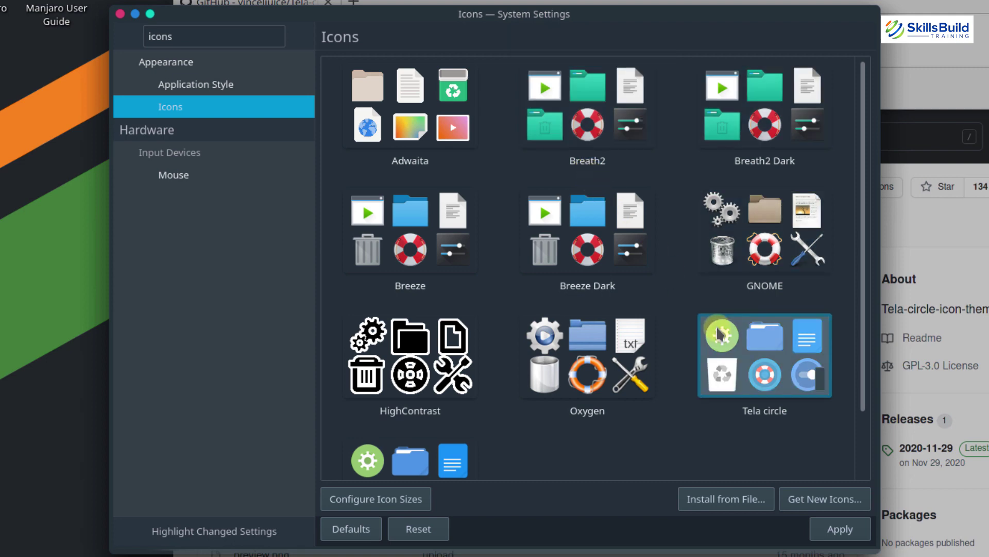
pyautogui.click(761, 355)
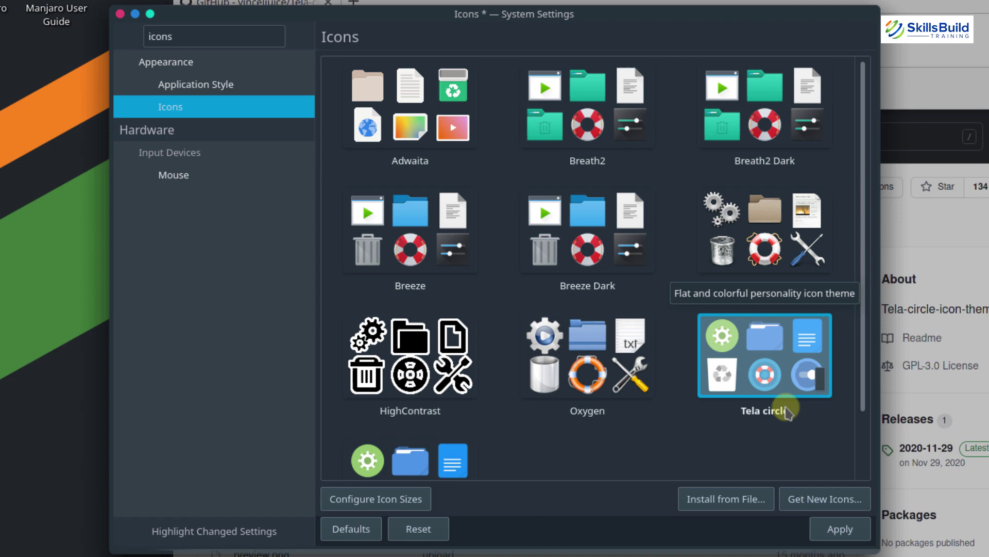
pyautogui.click(842, 529)
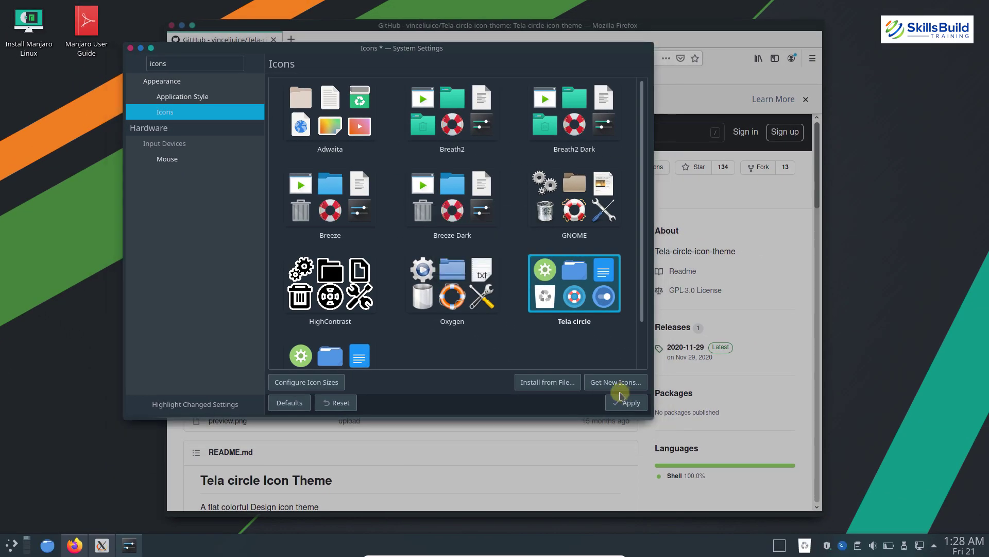
pyautogui.hotkey('alt', 'F4')
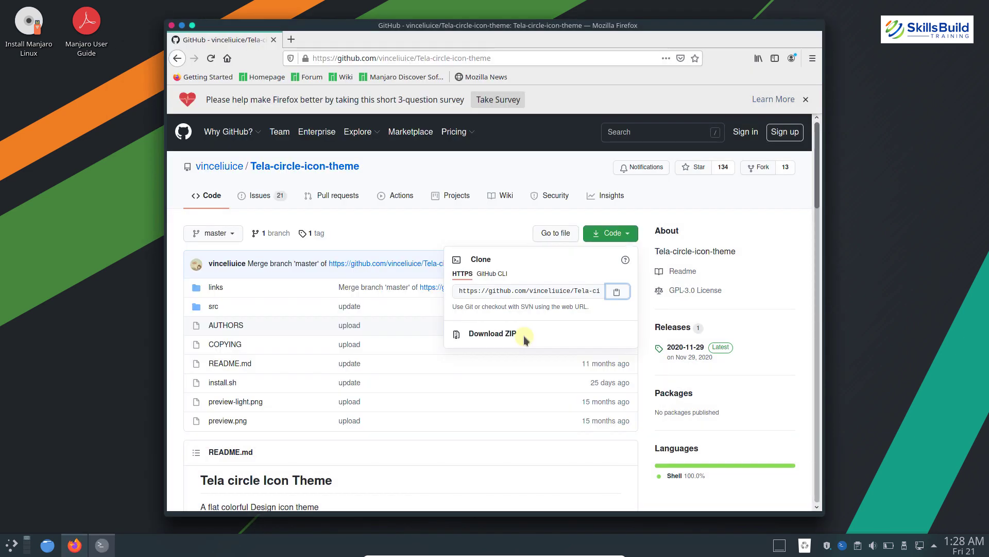
# Clear the Konsole screen and run cd .. twice to get back to the home directory
pyautogui.hotkey('alt', 'Tab')
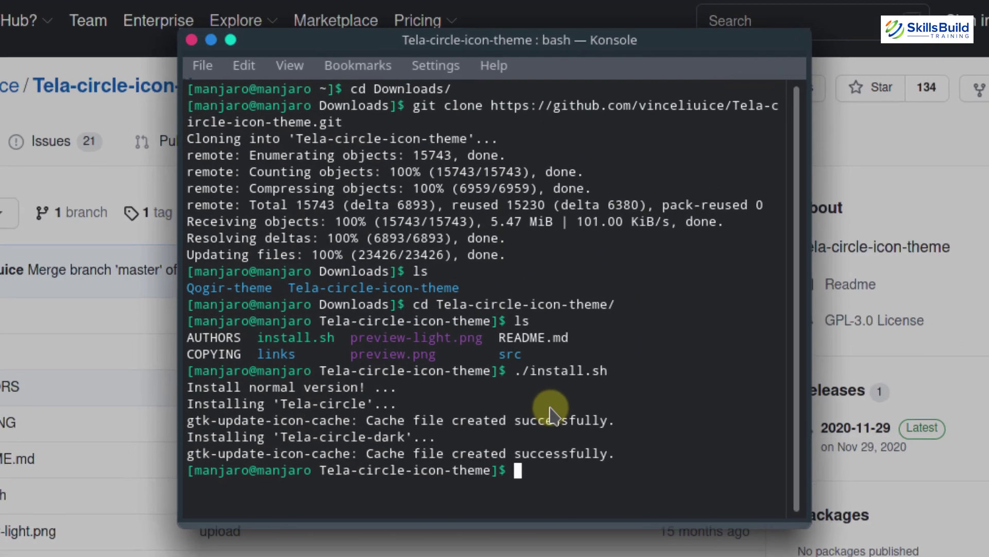
pyautogui.write('clear')
pyautogui.press('Return')
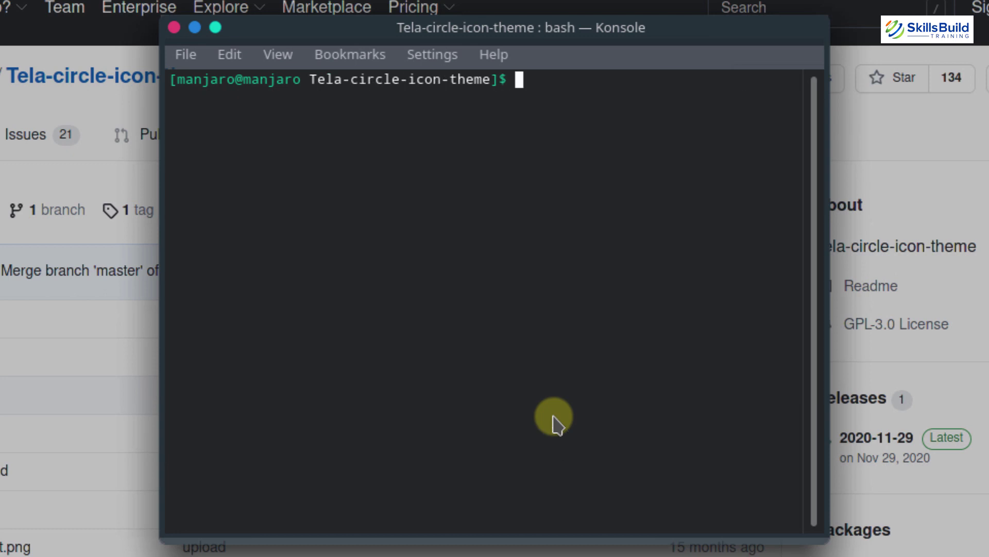
pyautogui.write('cd ..')
pyautogui.press('Return')
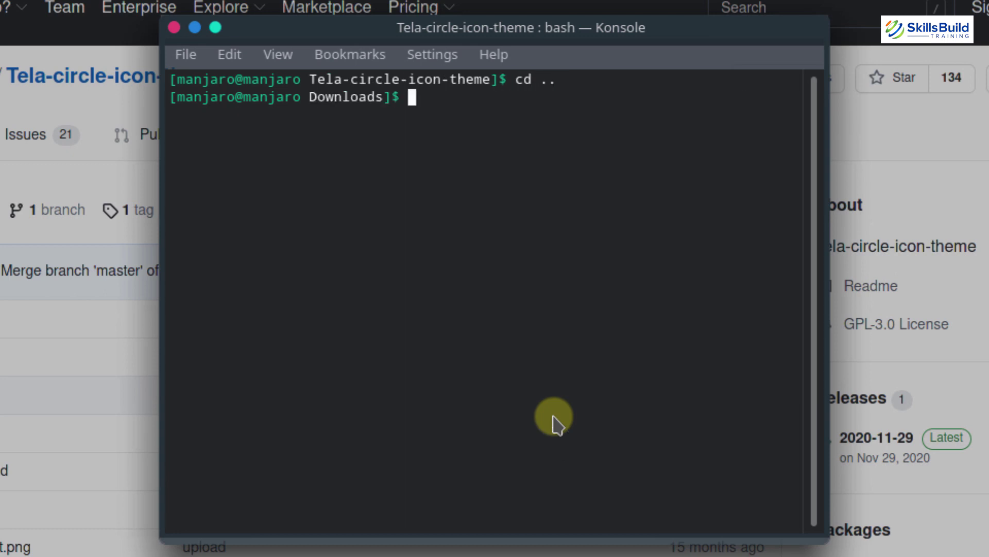
pyautogui.write('cd ..')
pyautogui.press('Return')
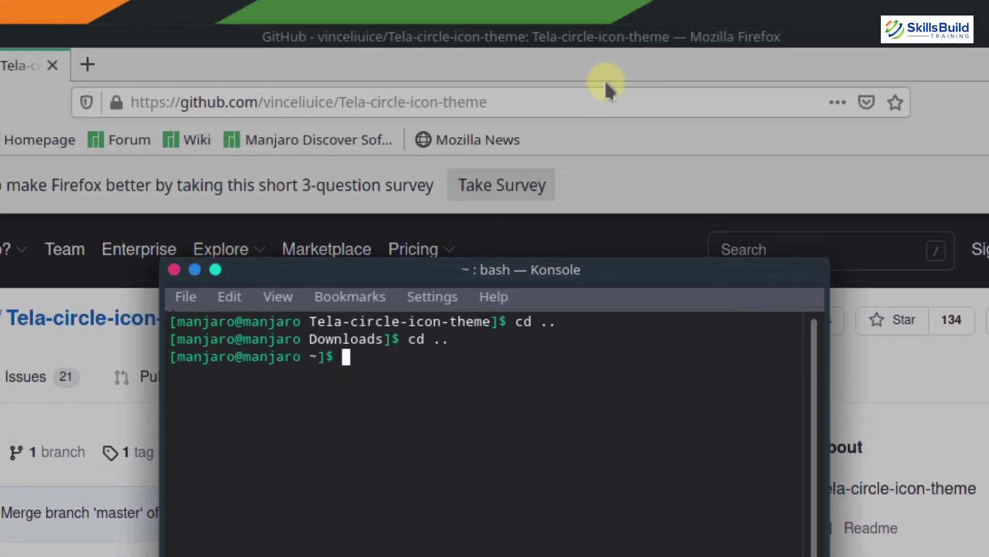
pyautogui.click(606, 88)
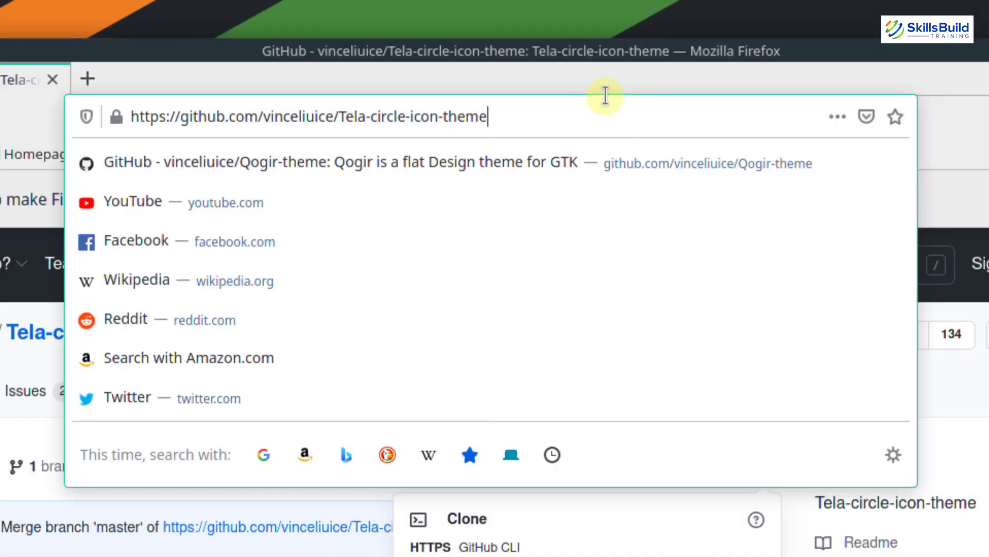
# Change the GitHub address to the Vimix-cursors repository and load its page
pyautogui.press('BackSpace')
pyautogui.press('BackSpace')
pyautogui.press('BackSpace')
pyautogui.press('BackSpace')
pyautogui.press('BackSpace')
pyautogui.press('BackSpace')
pyautogui.press('BackSpace')
pyautogui.press('BackSpace')
pyautogui.press('BackSpace')
pyautogui.press('BackSpace')
pyautogui.press('BackSpace')
pyautogui.press('BackSpace')
pyautogui.press('BackSpace')
pyautogui.press('BackSpace')
pyautogui.press('BackSpace')
pyautogui.press('BackSpace')
pyautogui.press('BackSpace')
pyautogui.press('BackSpace')
pyautogui.press('BackSpace')
pyautogui.press('BackSpace')
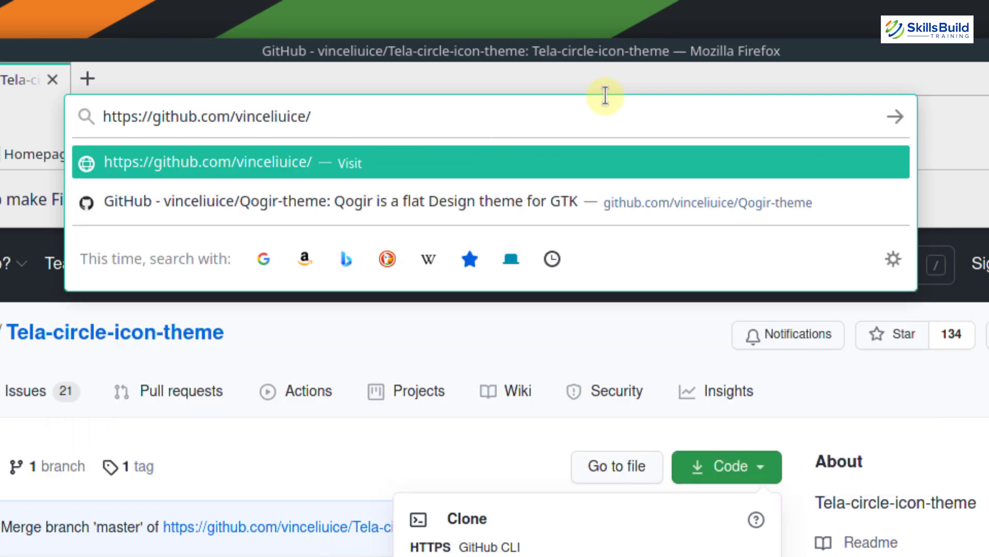
pyautogui.write('Vimix')
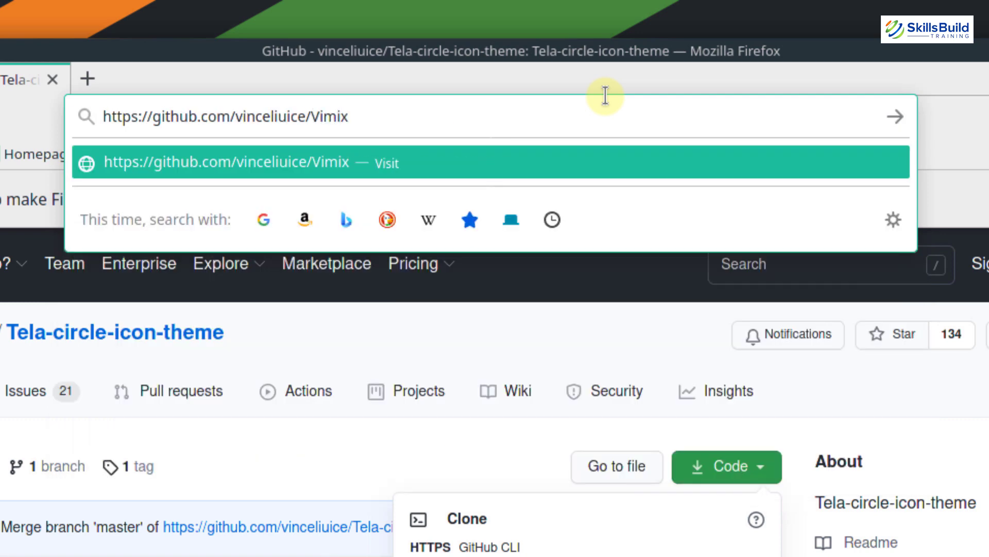
pyautogui.write('-curso')
pyautogui.press('Return')
pyautogui.write('rs')
pyautogui.press('Return')
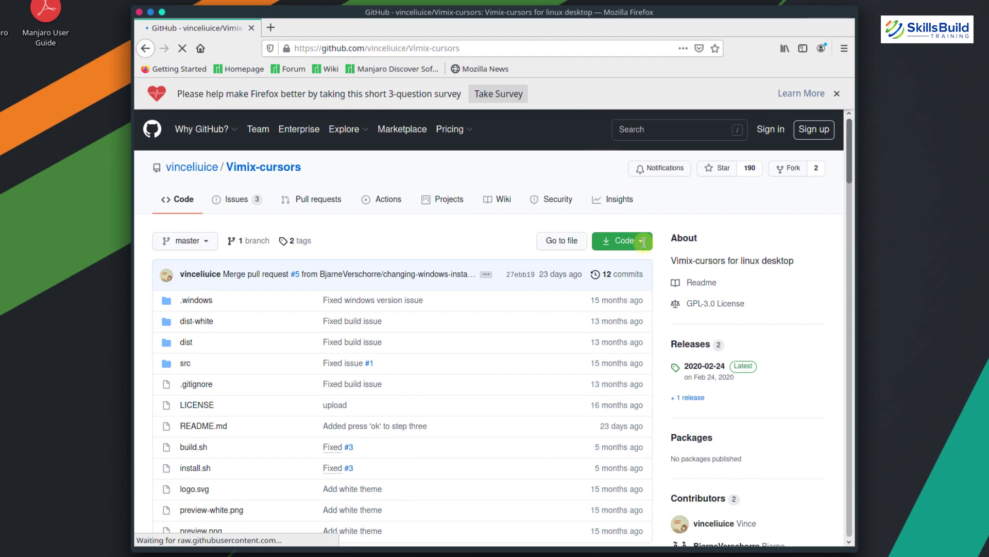
# Copy the Vimix-cursors HTTPS clone URL from the Code menu
pyautogui.click(643, 241)
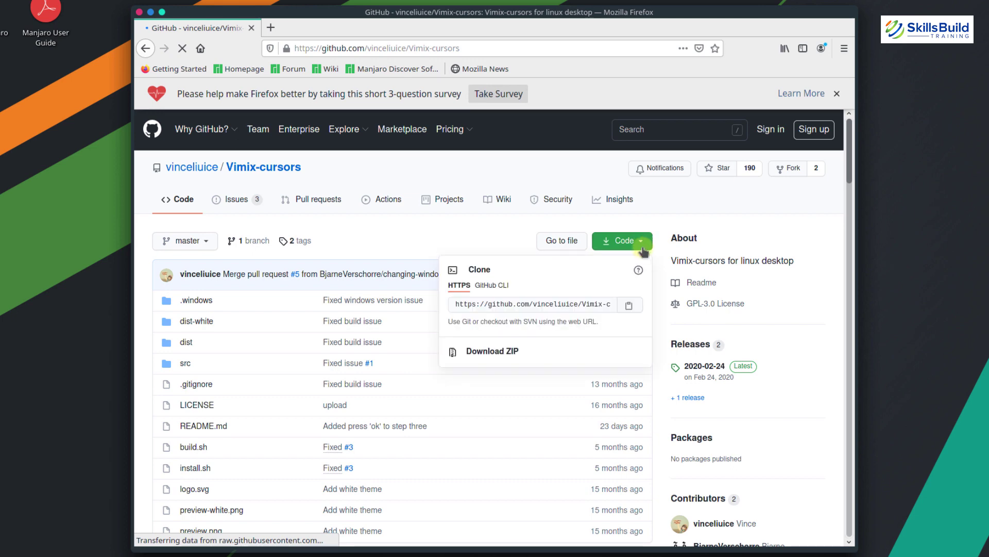
pyautogui.click(628, 306)
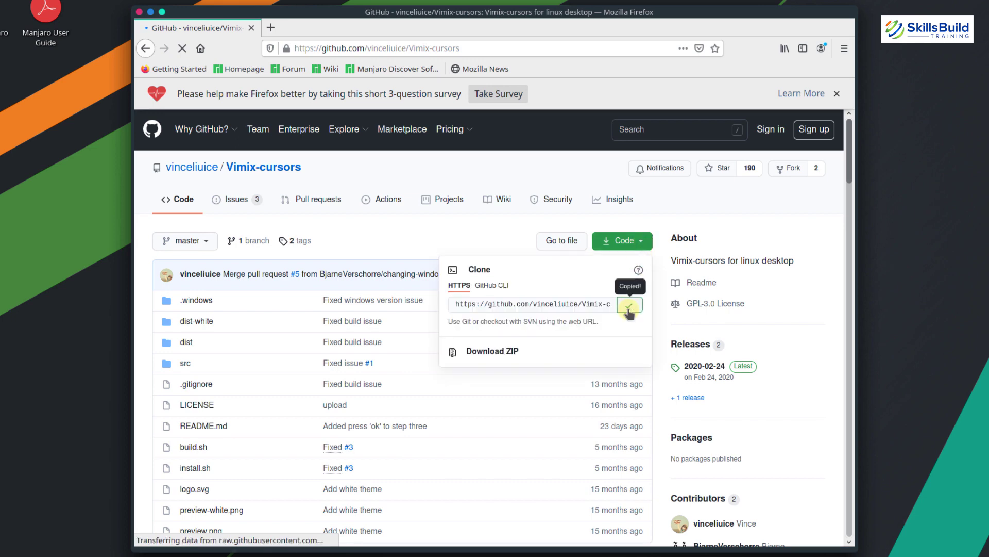
pyautogui.hotkey('alt', 'Tab')
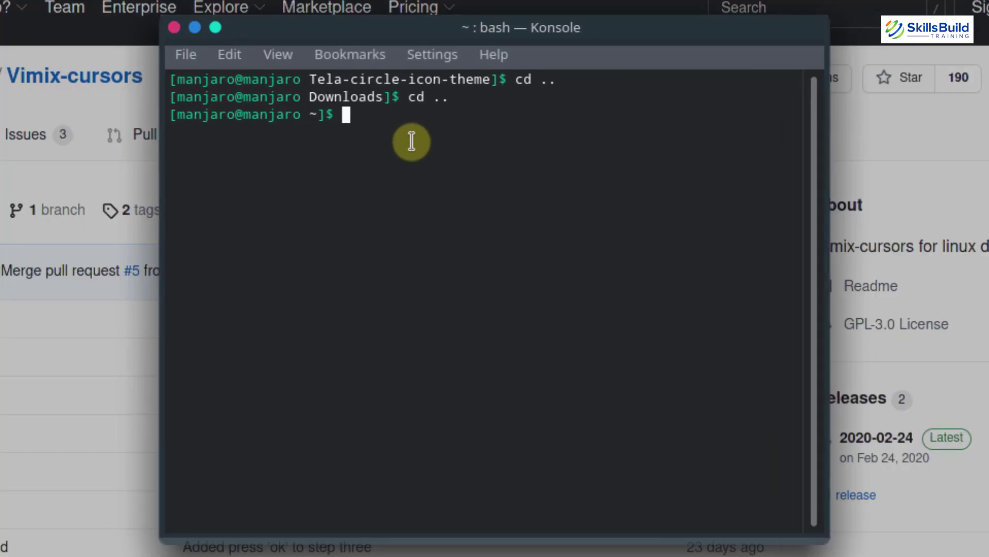
# In the Downloads folder, run git clone with the pasted Vimix-cursors URL
pyautogui.write('cd Do')
pyautogui.press('Tab')
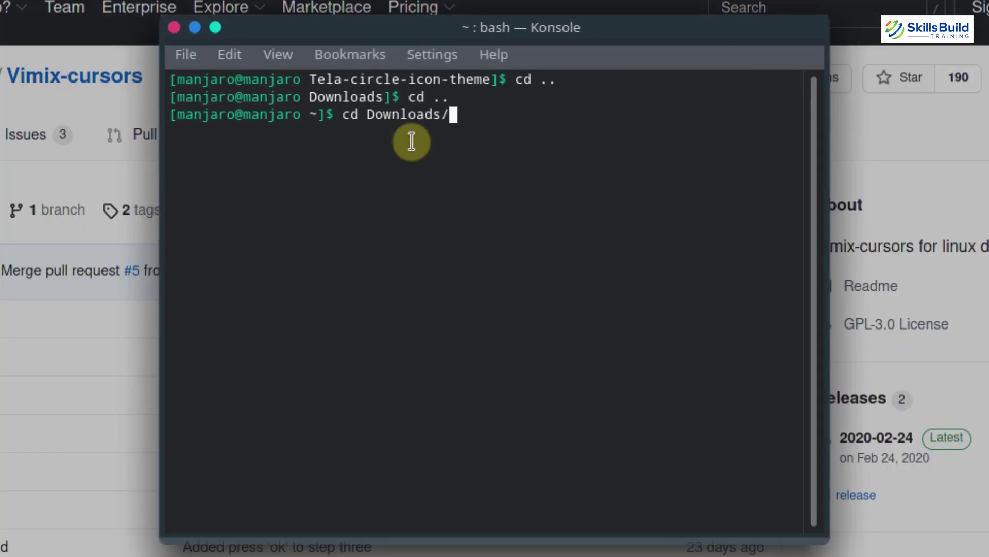
pyautogui.press('Return')
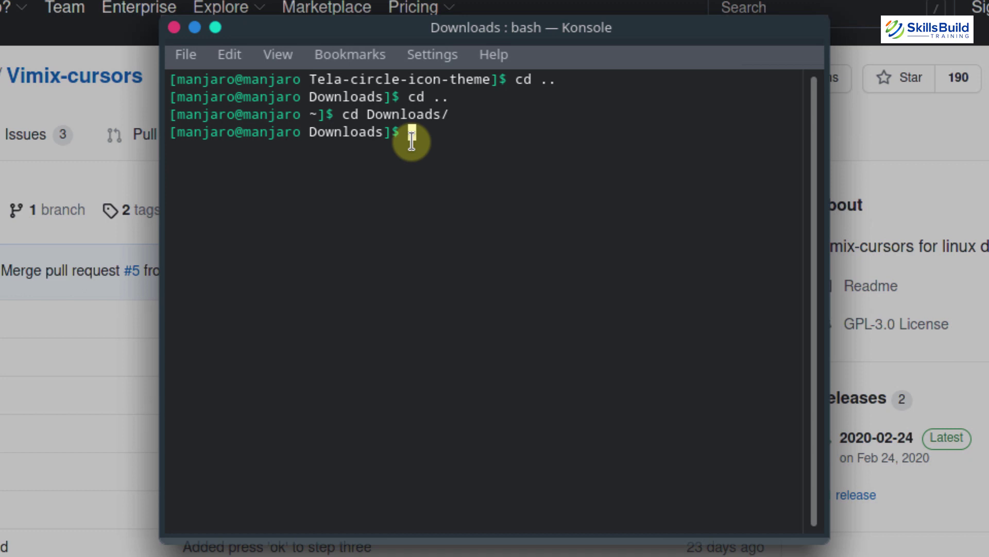
pyautogui.write('git clone')
pyautogui.rightClick(530, 186)
pyautogui.press('Return')
pyautogui.click(561, 201)
pyautogui.press('Return')
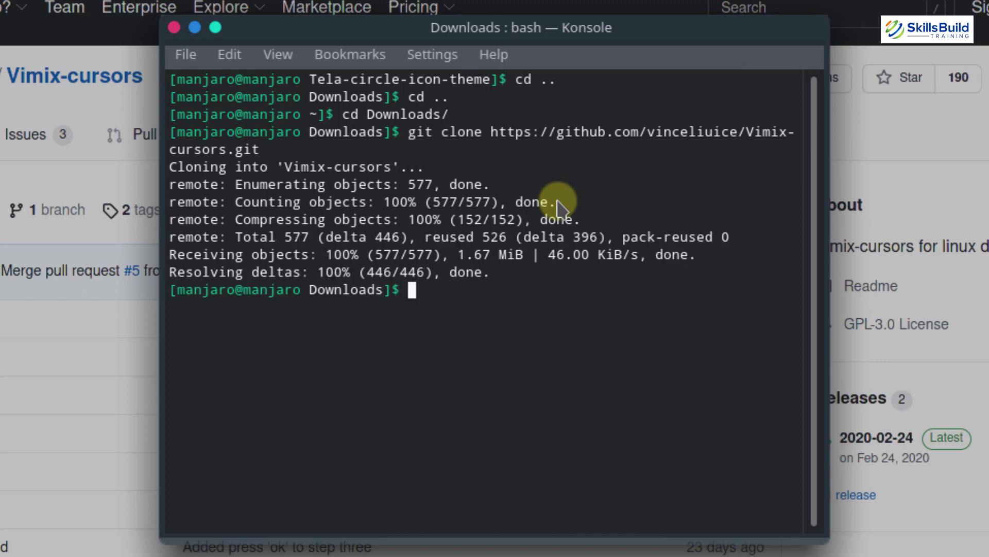
# List Downloads, enter the Vimix-cursors folder and list its files
pyautogui.write('ls')
pyautogui.press('Return')
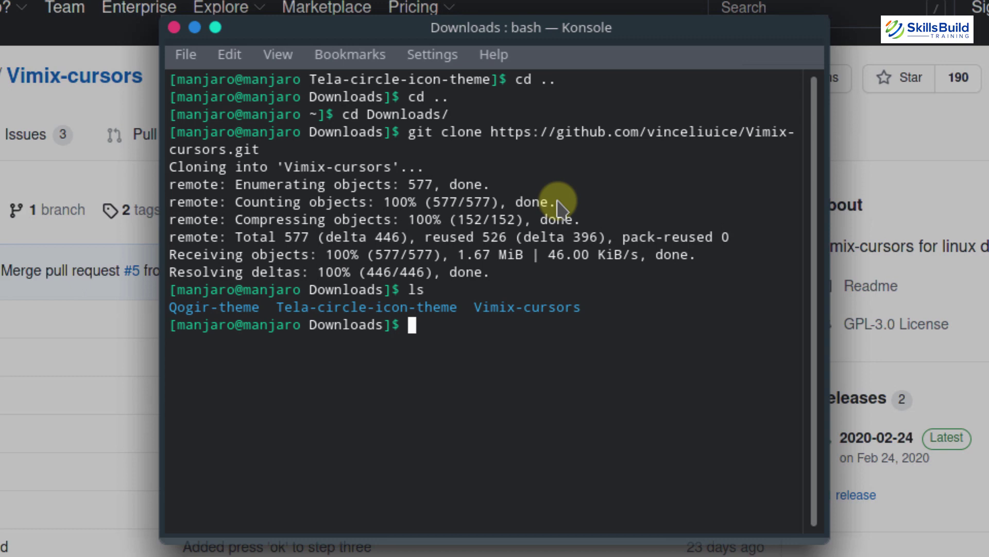
pyautogui.write('cd V')
pyautogui.press('Tab')
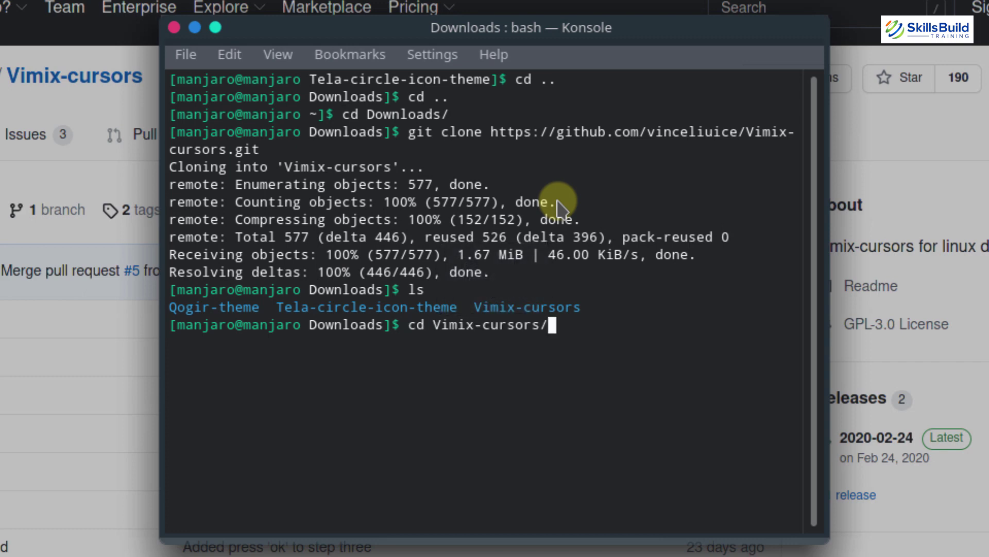
pyautogui.press('Return')
pyautogui.write('ls')
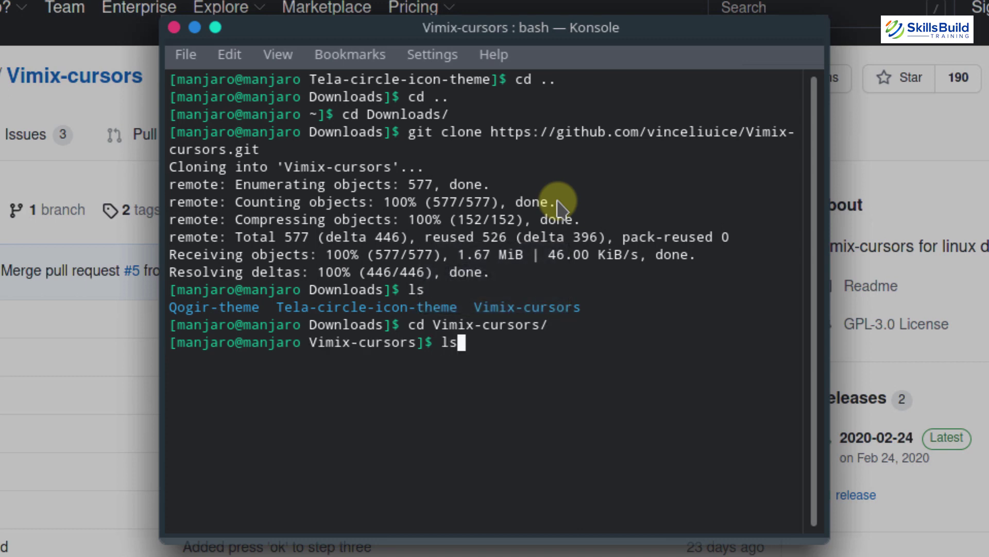
pyautogui.press('Return')
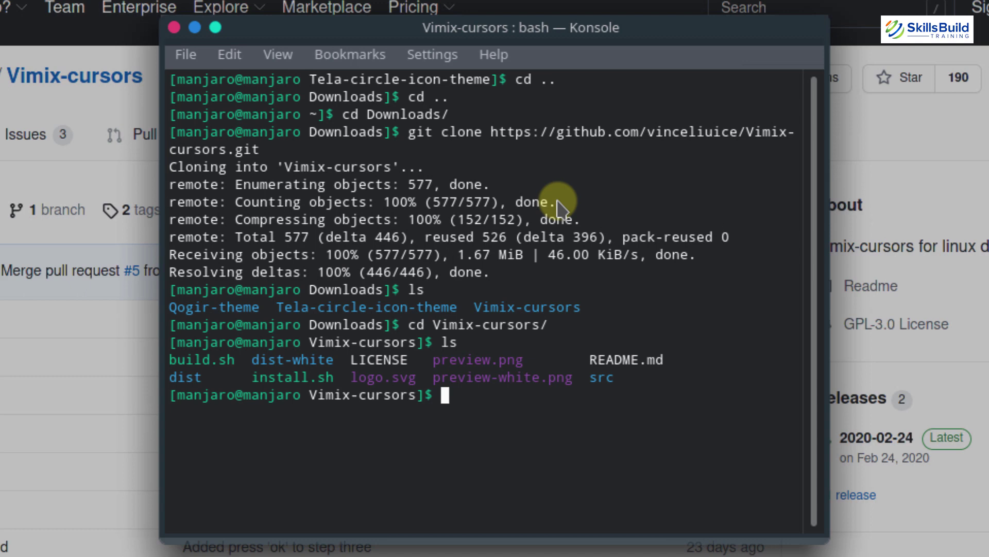
# Run ./install.sh to install the Vimix cursors, then cd .. back to Downloads
pyautogui.write('./install.sh')
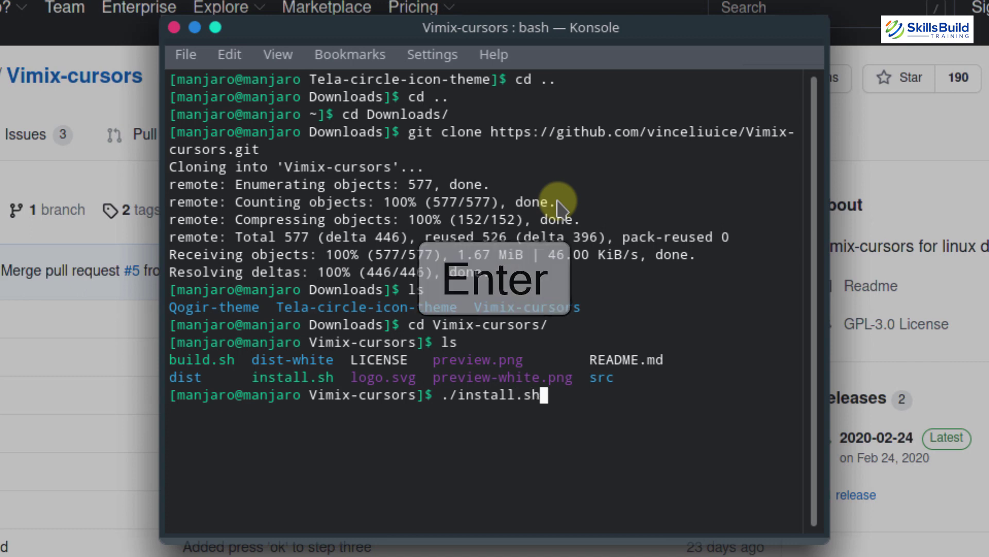
pyautogui.press('Return')
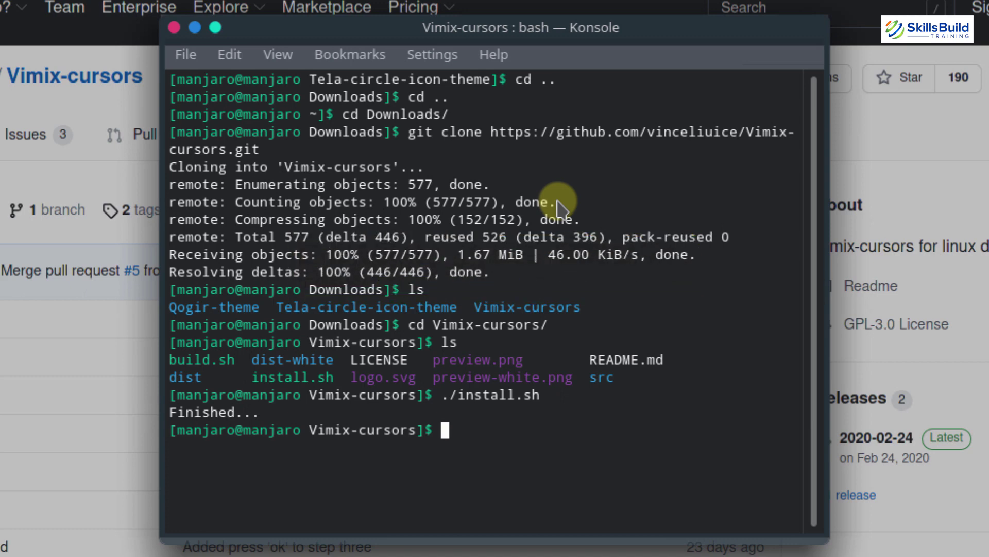
pyautogui.write('cd ..')
pyautogui.press('Return')
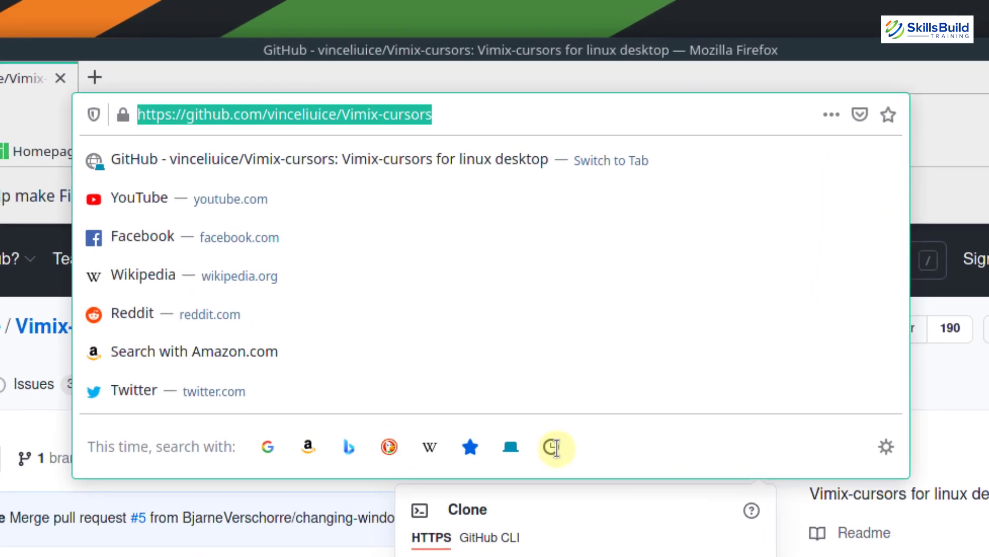
# Load fonts.google.com/specimen/roboto and save the Roboto family download as Roboto.zip
pyautogui.write('fonts')
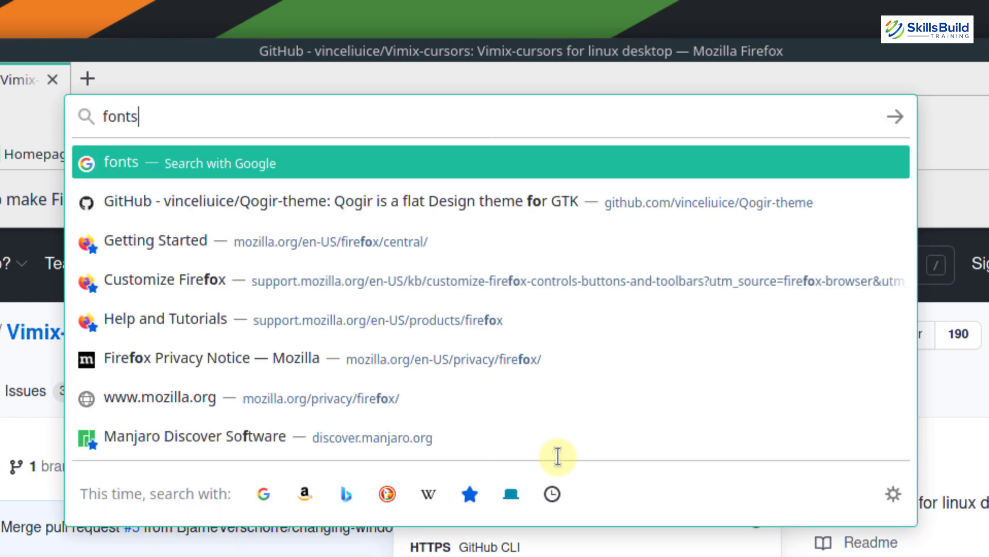
pyautogui.write('.goo')
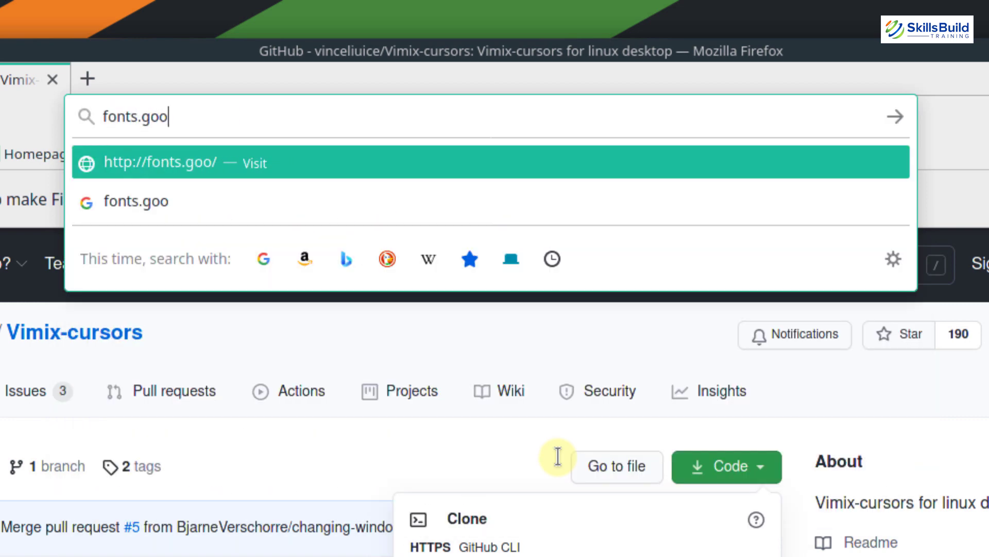
pyautogui.write('gle.co')
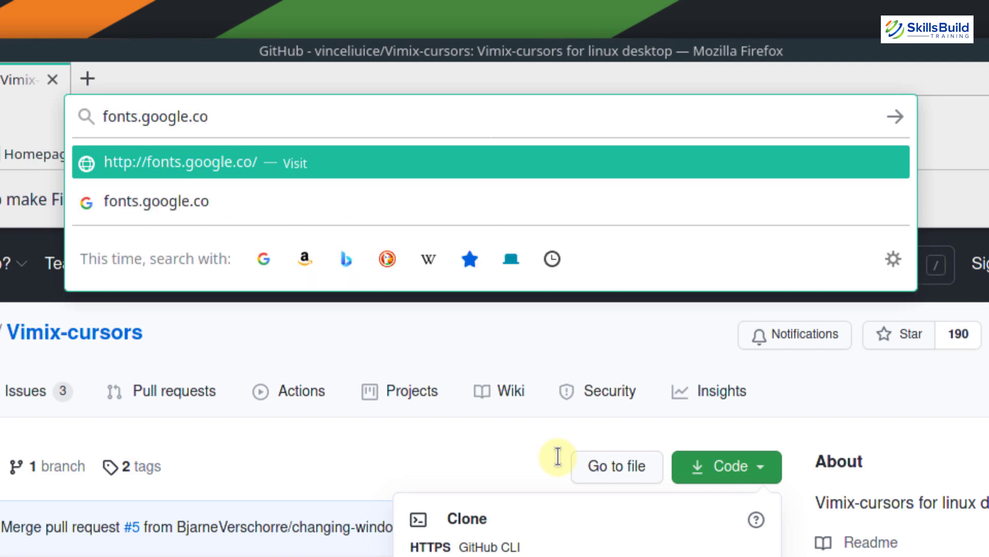
pyautogui.write('m/spe')
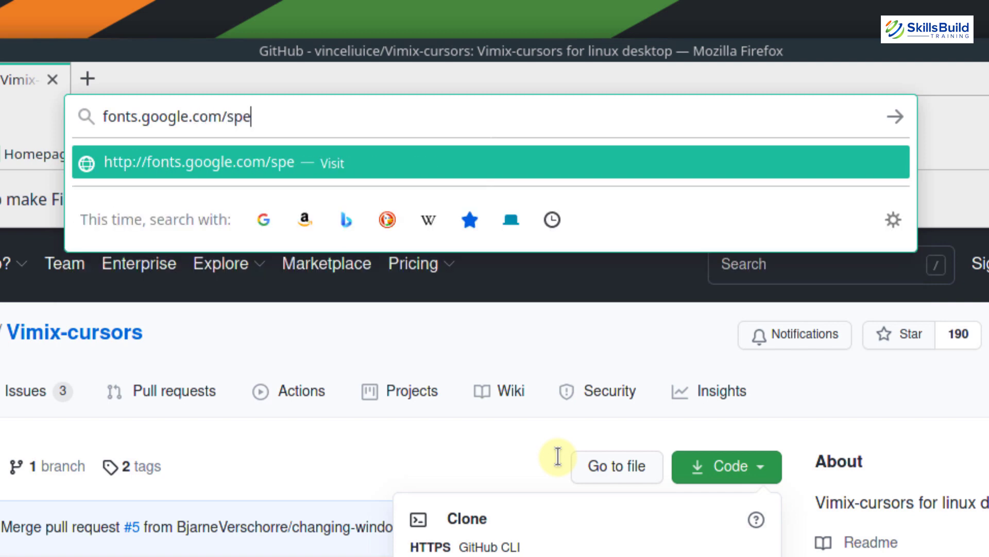
pyautogui.write('cimen')
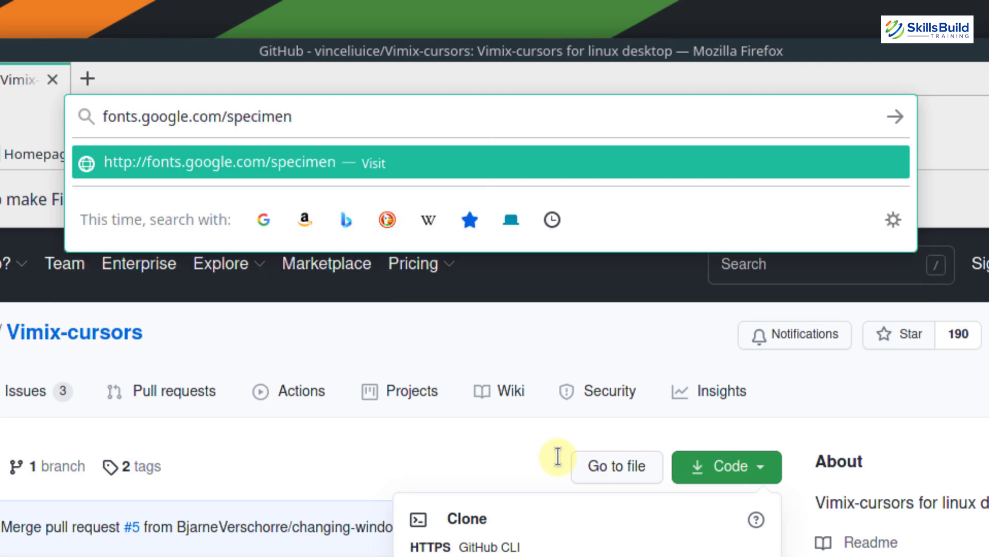
pyautogui.write('/robot')
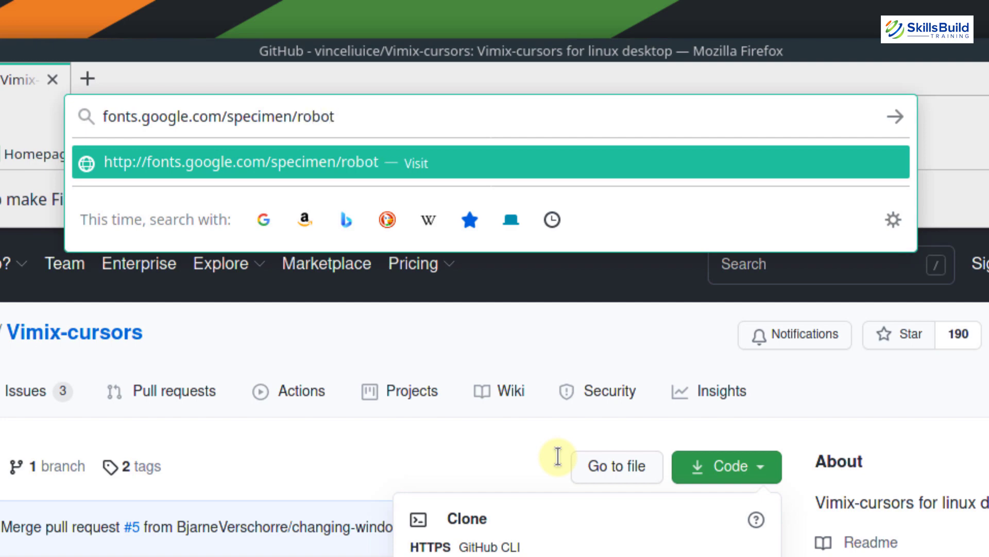
pyautogui.write('o')
pyautogui.press('Return')
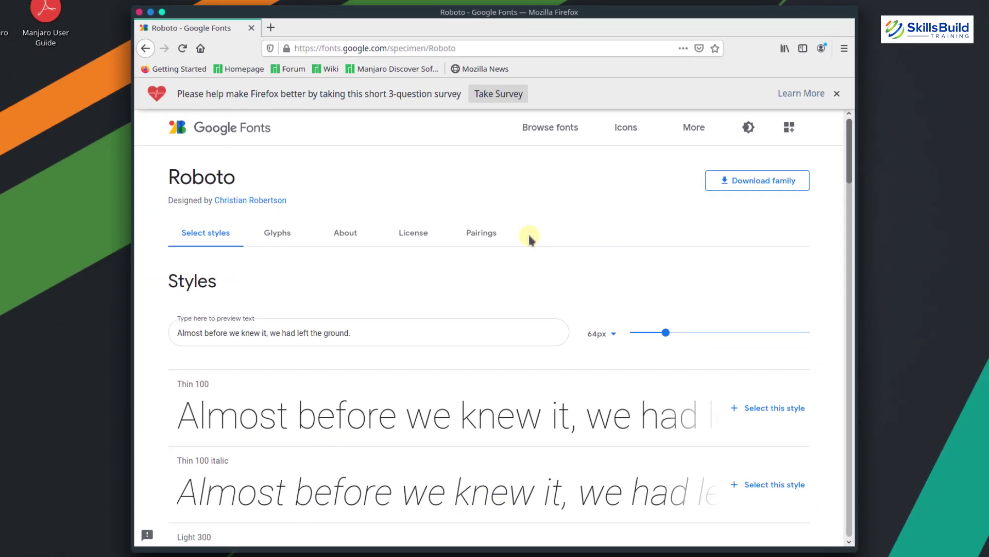
pyautogui.click(742, 192)
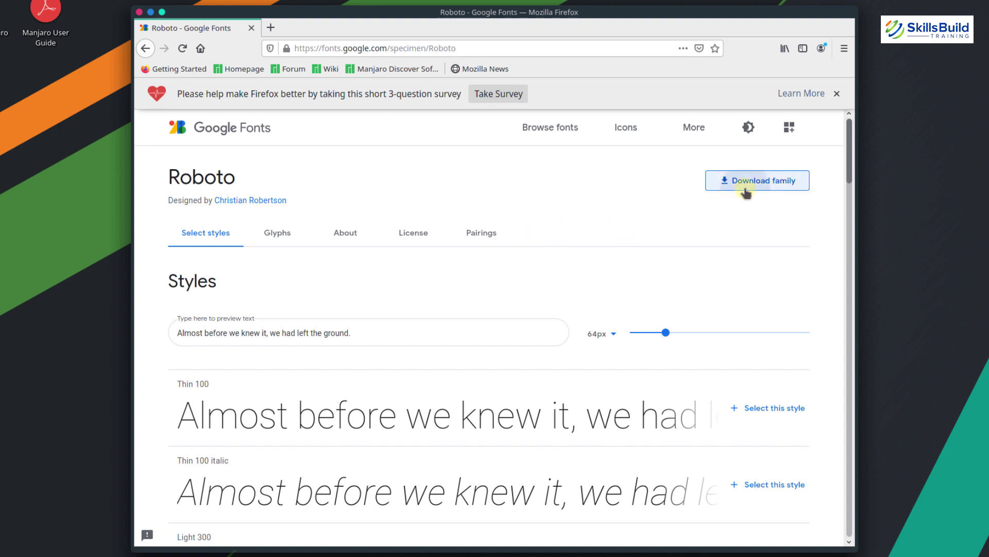
pyautogui.click(388, 307)
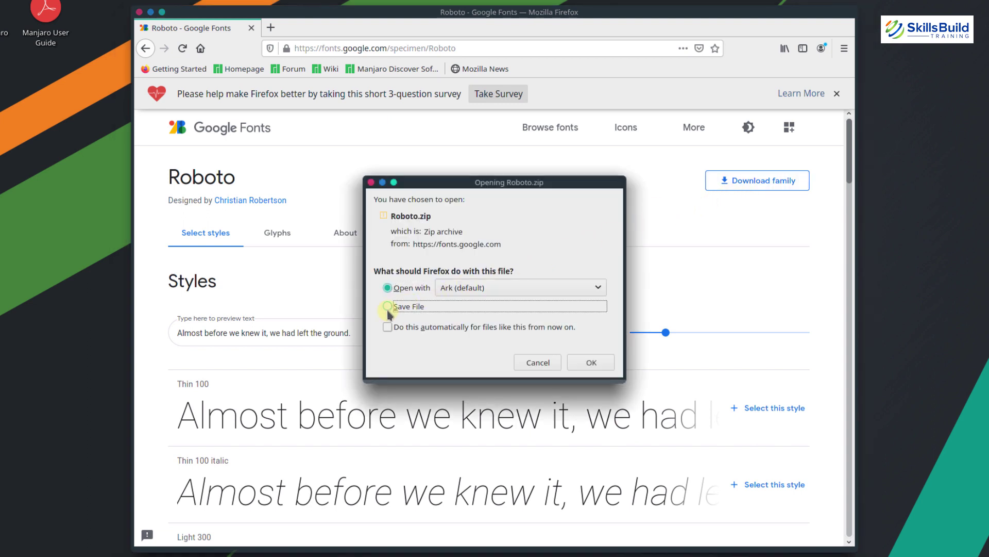
pyautogui.click(584, 361)
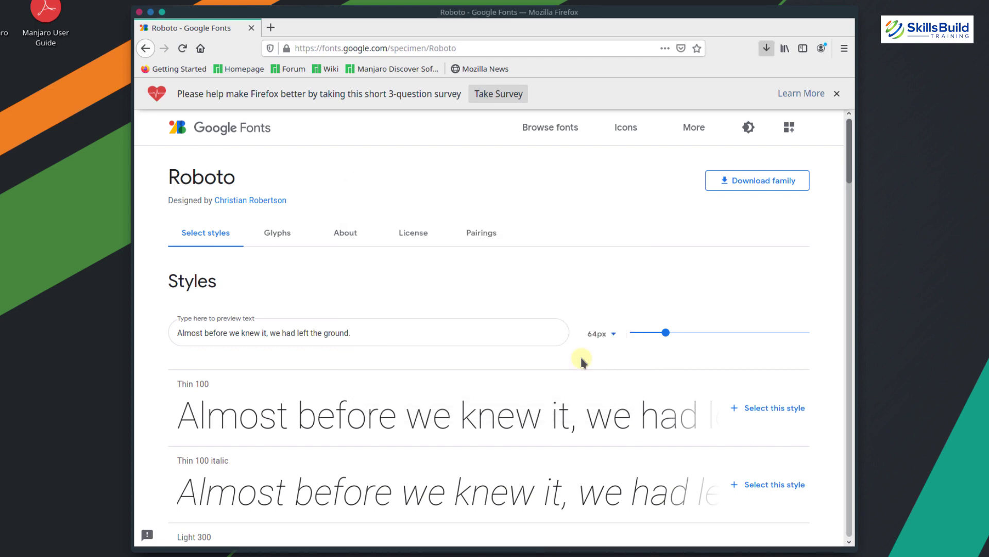
# In Dolphin, extract Roboto.zip in Downloads into a Roboto folder and select Roboto-Light.ttf inside it
pyautogui.press('super+e')
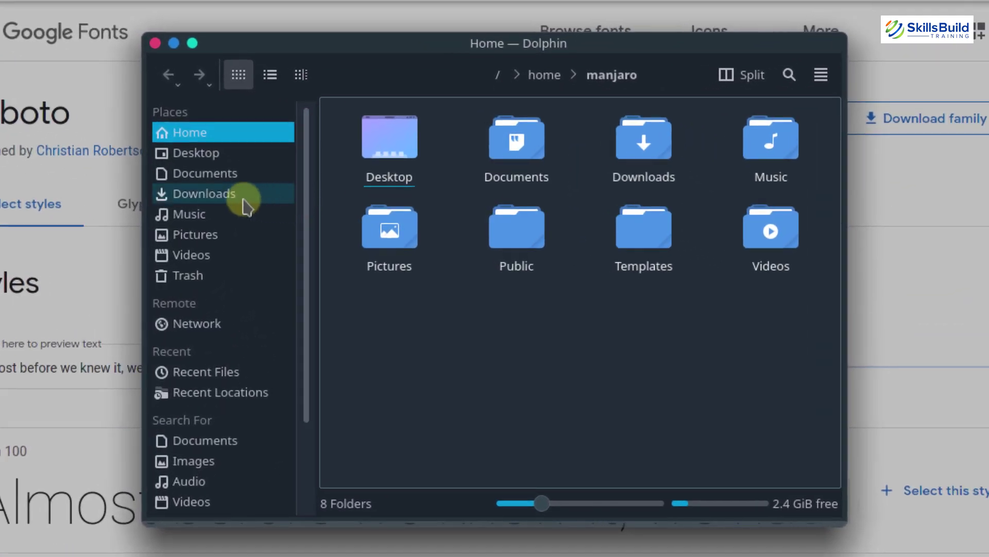
pyautogui.click(227, 198)
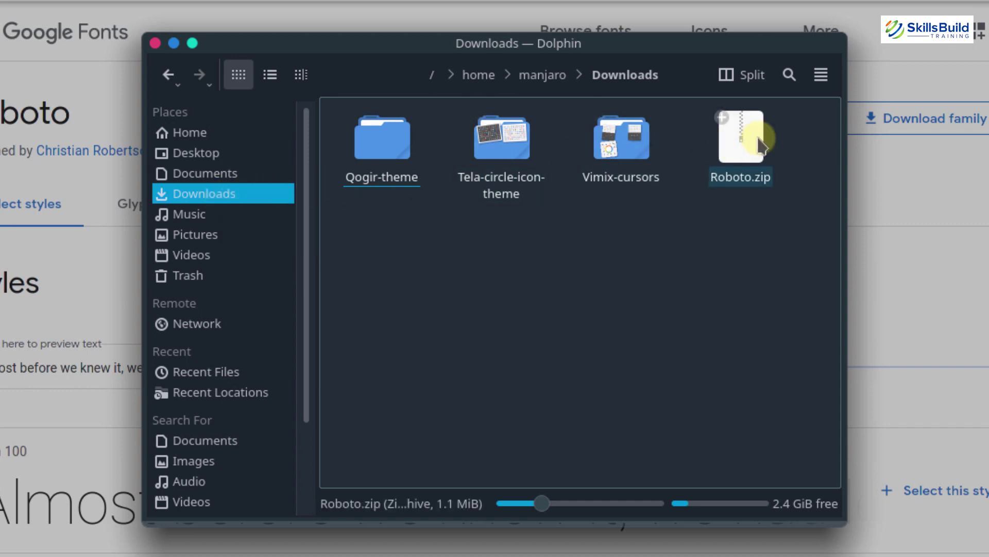
pyautogui.rightClick(760, 146)
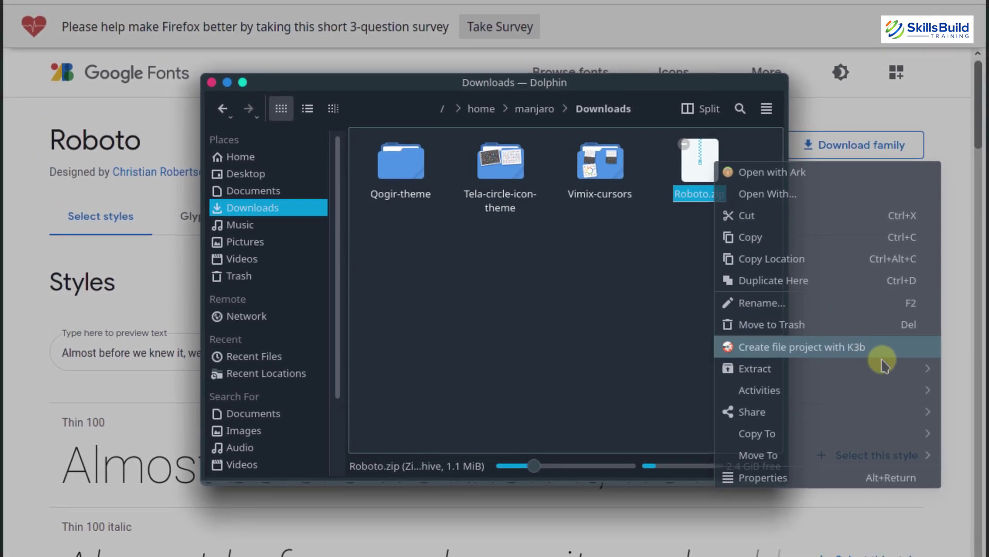
pyautogui.moveTo(885, 367)
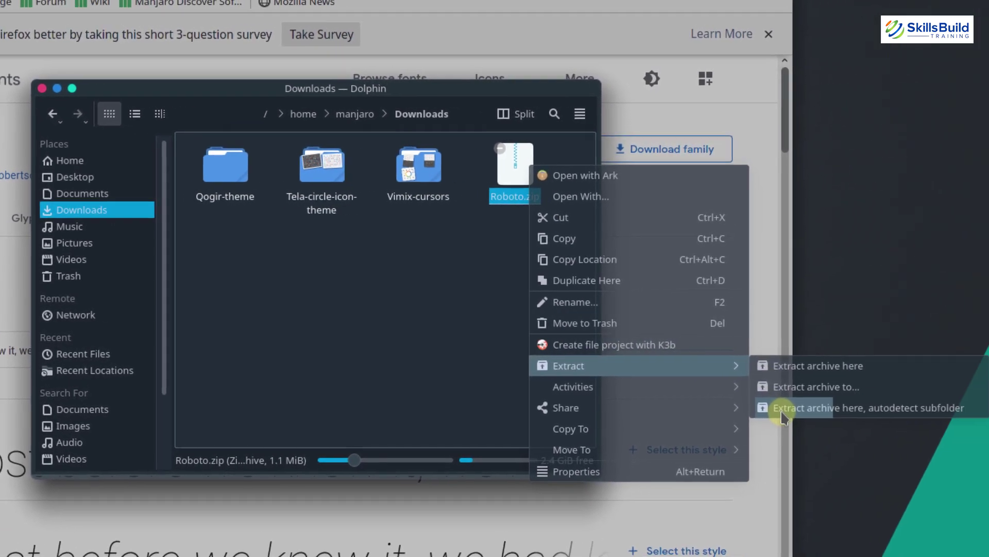
pyautogui.click(761, 408)
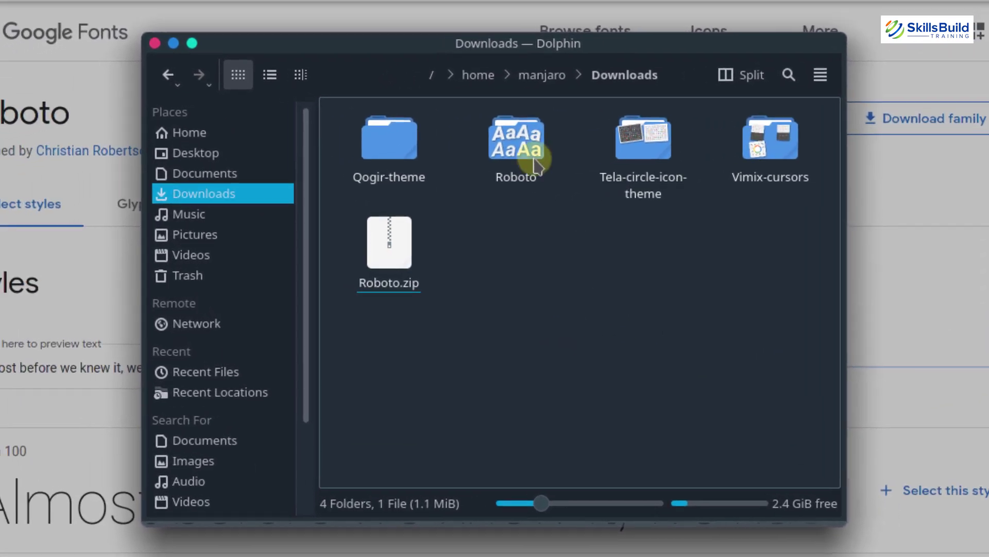
pyautogui.doubleClick(518, 132)
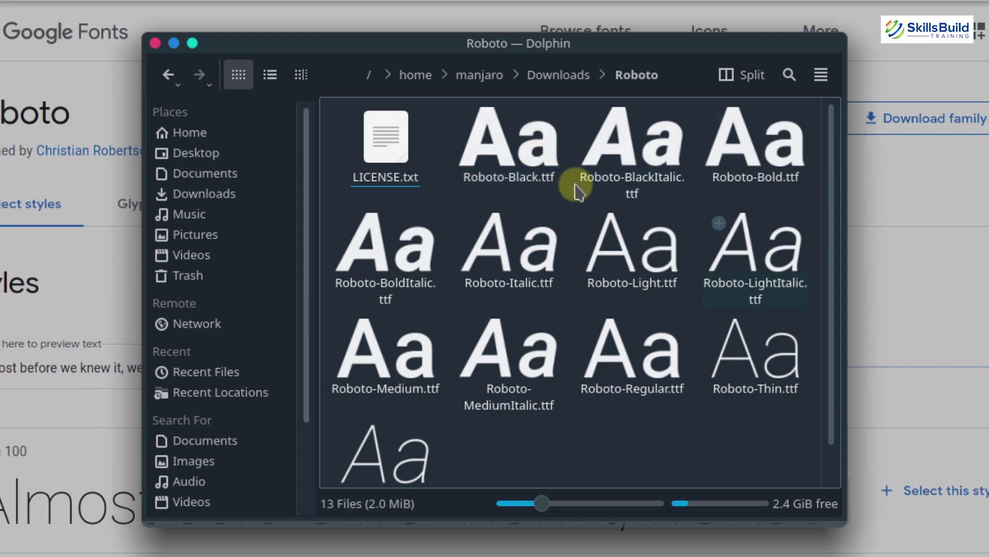
pyautogui.click(637, 242)
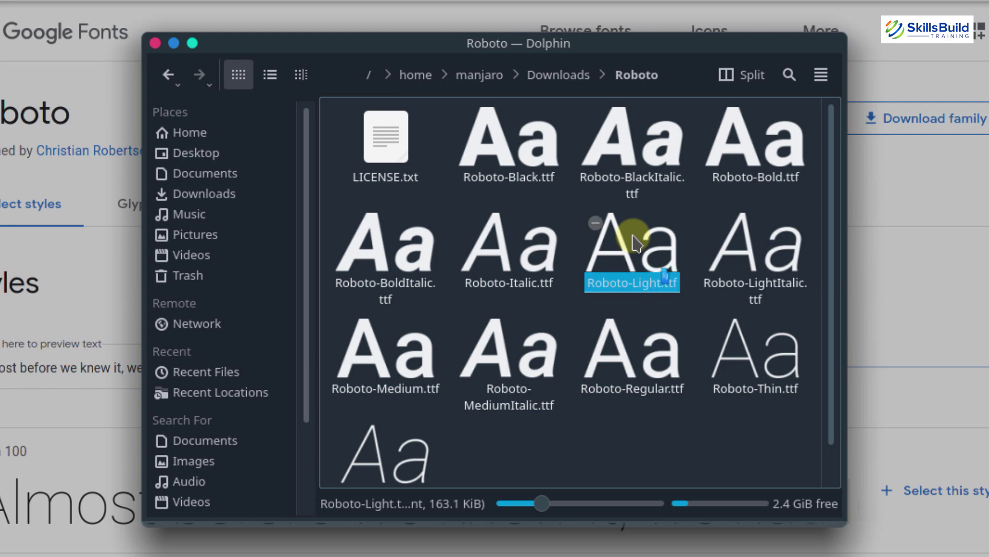
# Install Roboto-Light.ttf from KDE Font Viewer, confirm the location, then close the viewer
pyautogui.doubleClick(636, 242)
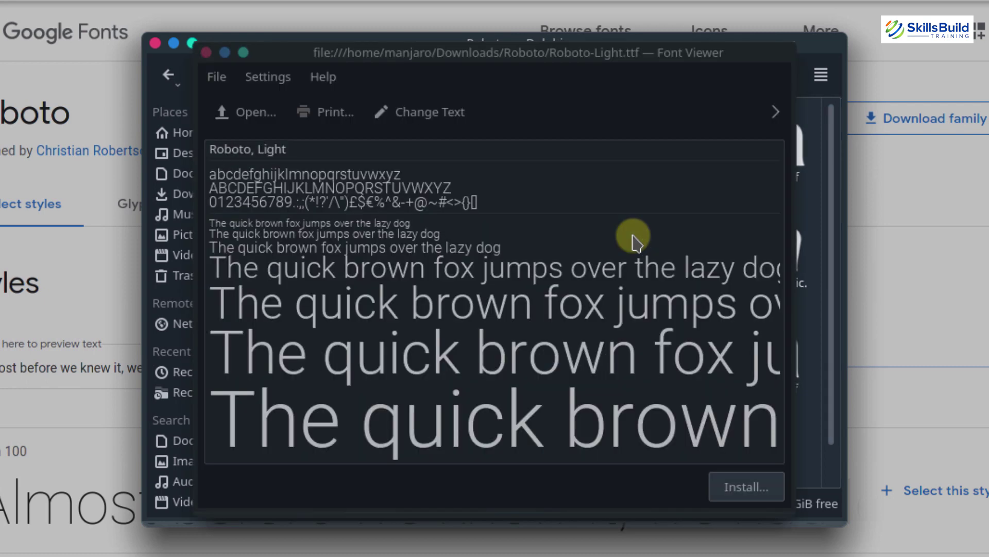
pyautogui.click(749, 497)
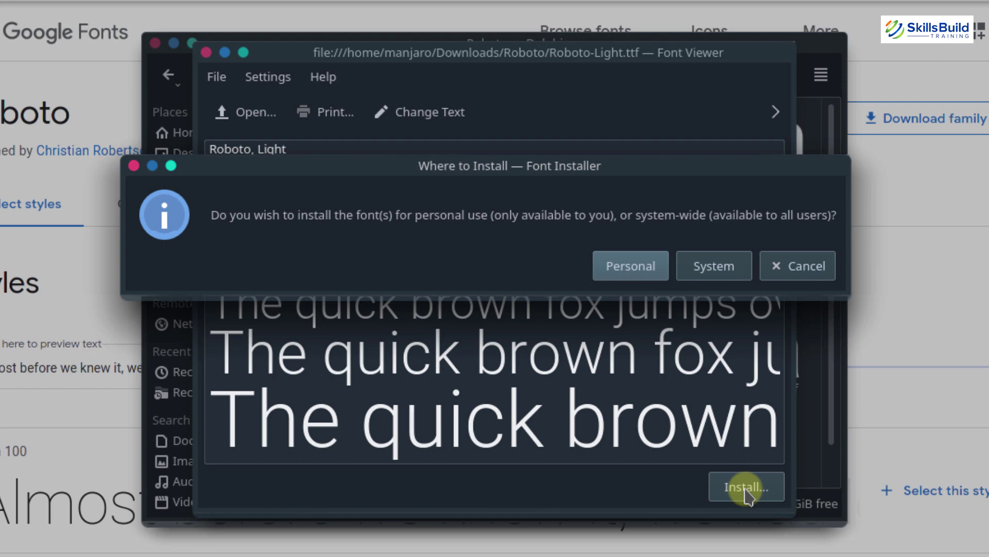
pyautogui.press('Return')
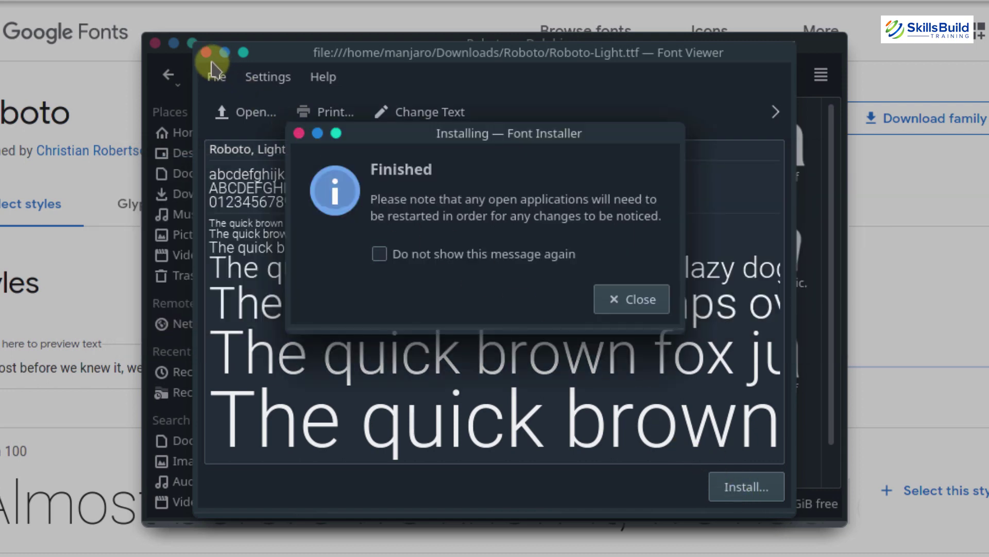
pyautogui.press('Return')
pyautogui.click(207, 53)
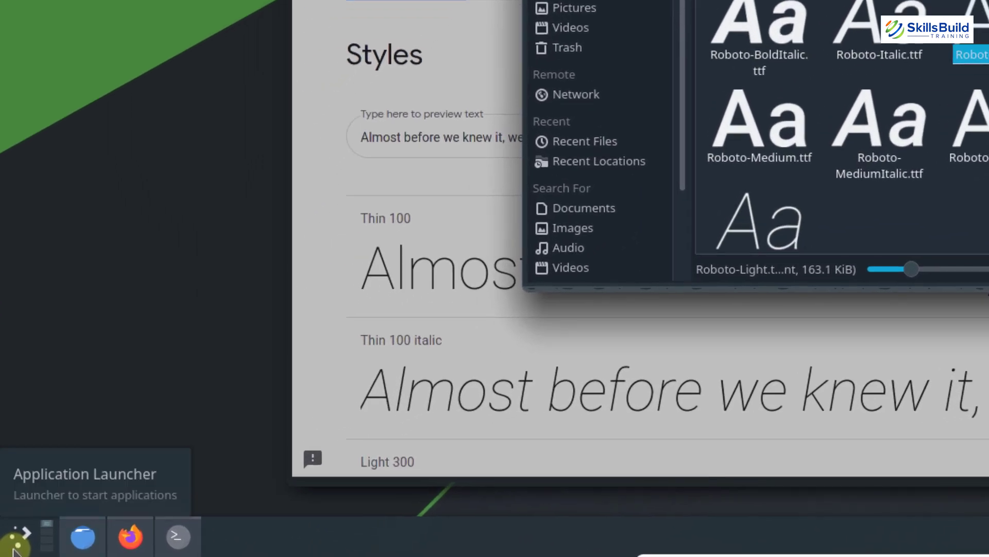
# Search 'system' in the application launcher and start System Settings
pyautogui.click(14, 549)
pyautogui.write('system')
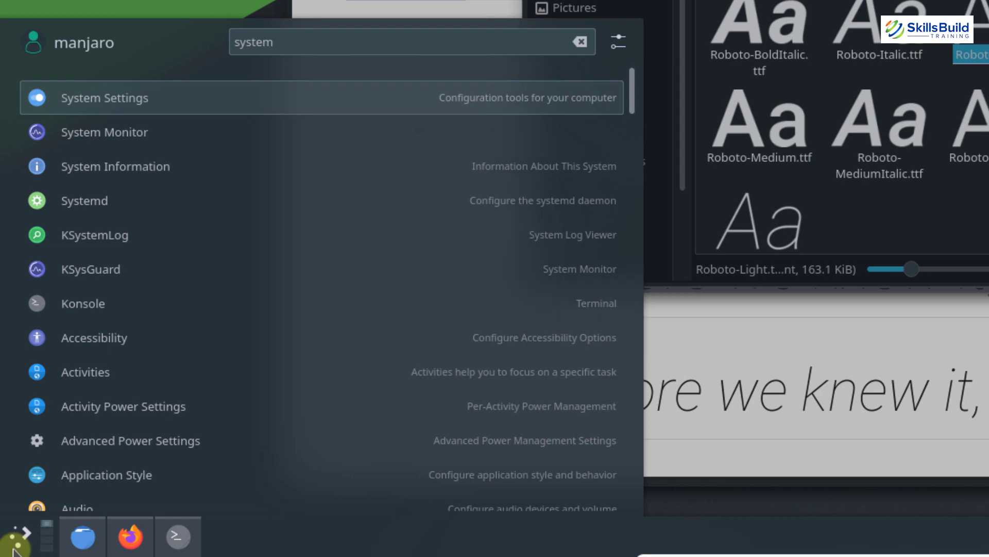
pyautogui.press('Return')
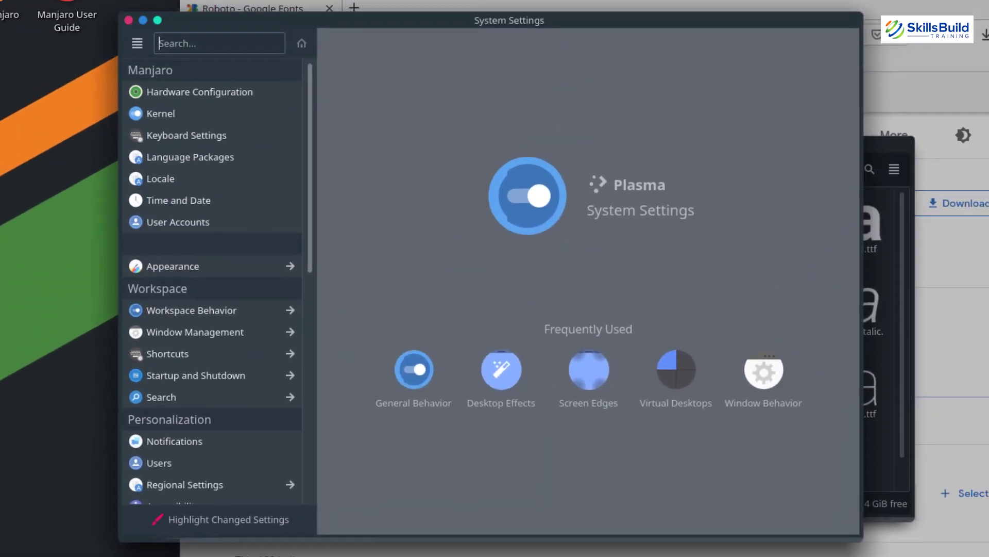
# Open the Fonts page and browse the Adjust All Fonts family list, then cancel, leaving Noto Sans unchanged
pyautogui.write('fonts')
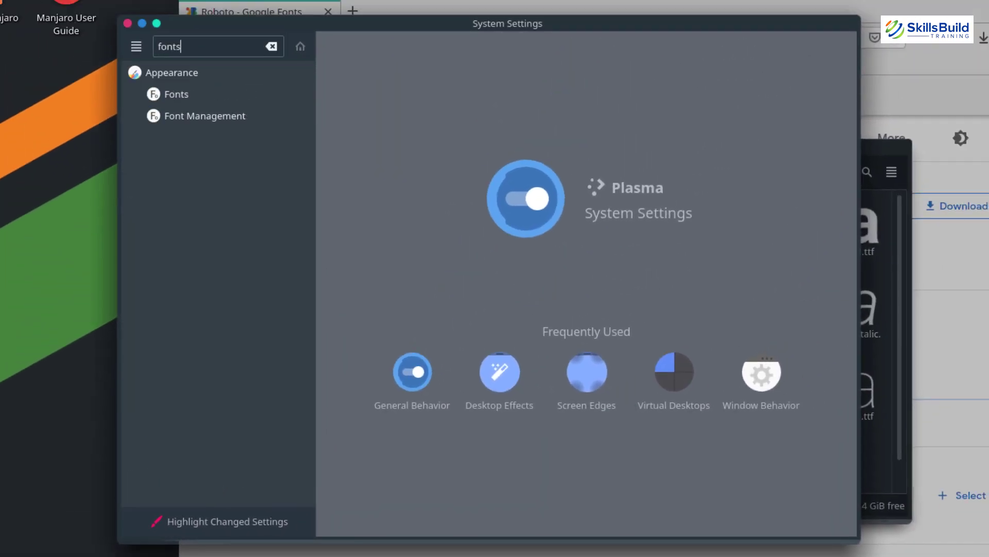
pyautogui.click(176, 95)
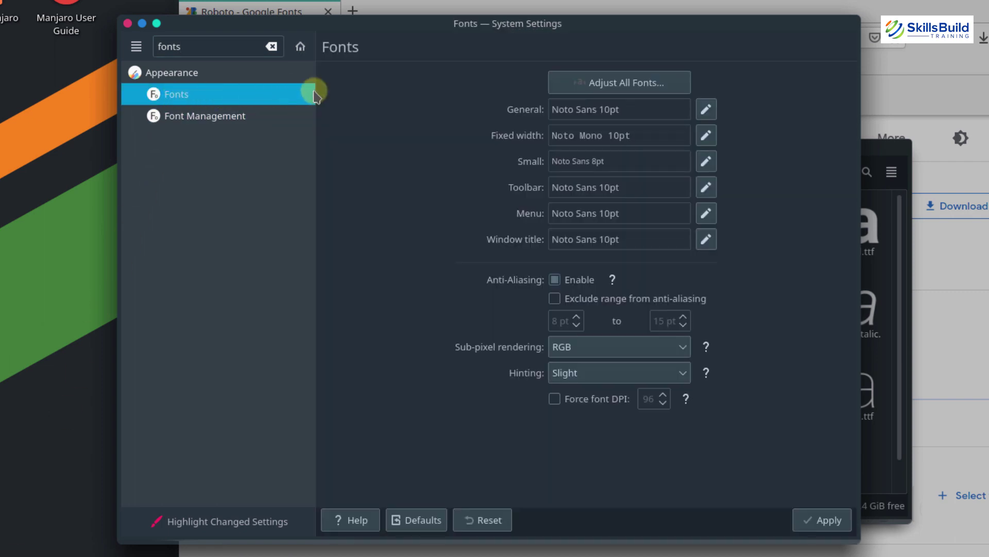
pyautogui.click(598, 83)
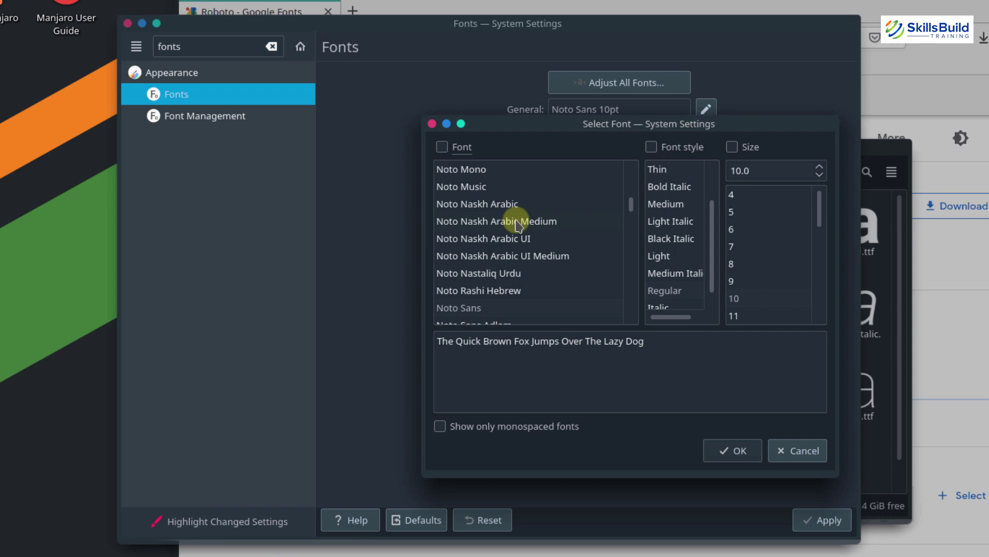
pyautogui.click(442, 148)
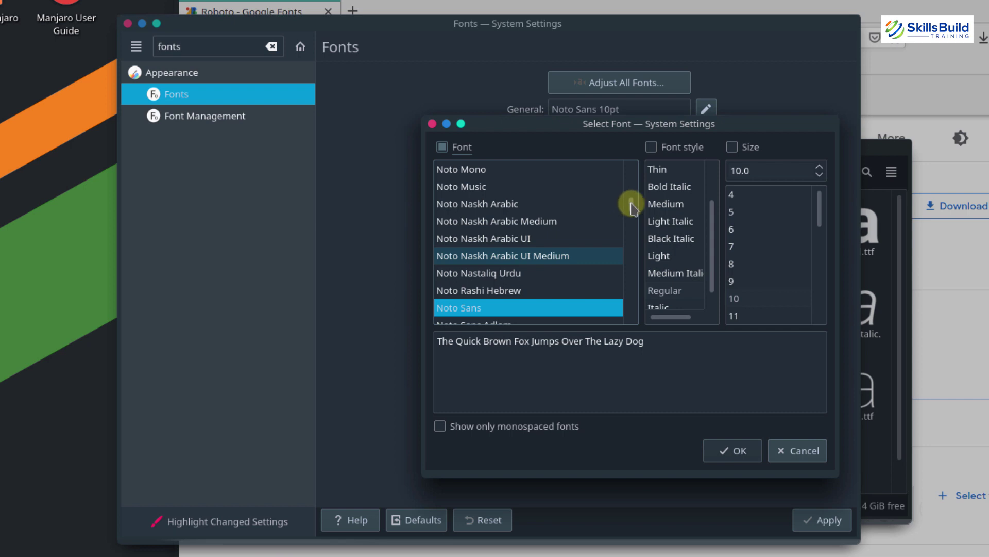
pyautogui.scroll(1, 632, 206)
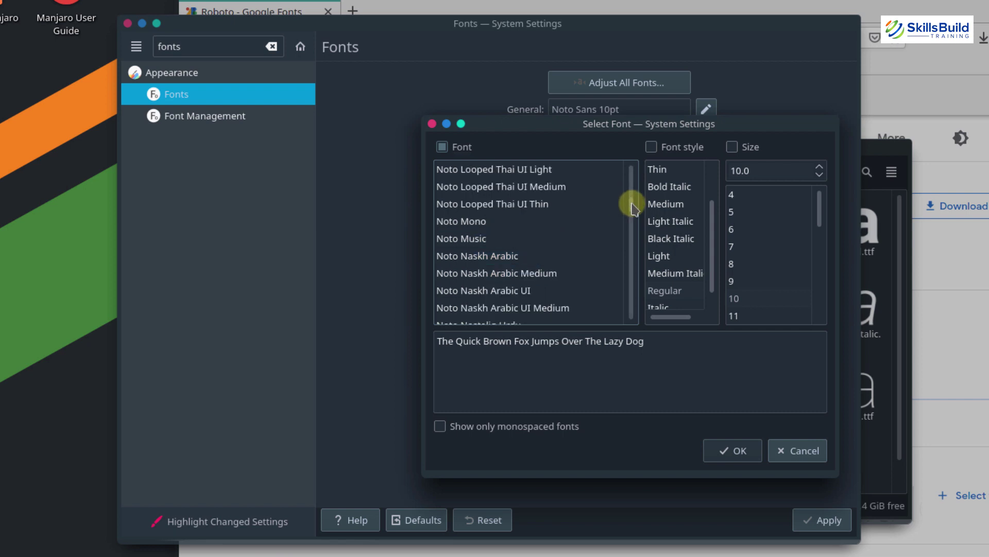
pyautogui.scroll(-20, 633, 206)
pyautogui.moveTo(632, 207); pyautogui.dragTo(628, 319)
pyautogui.scroll(7, 628, 319)
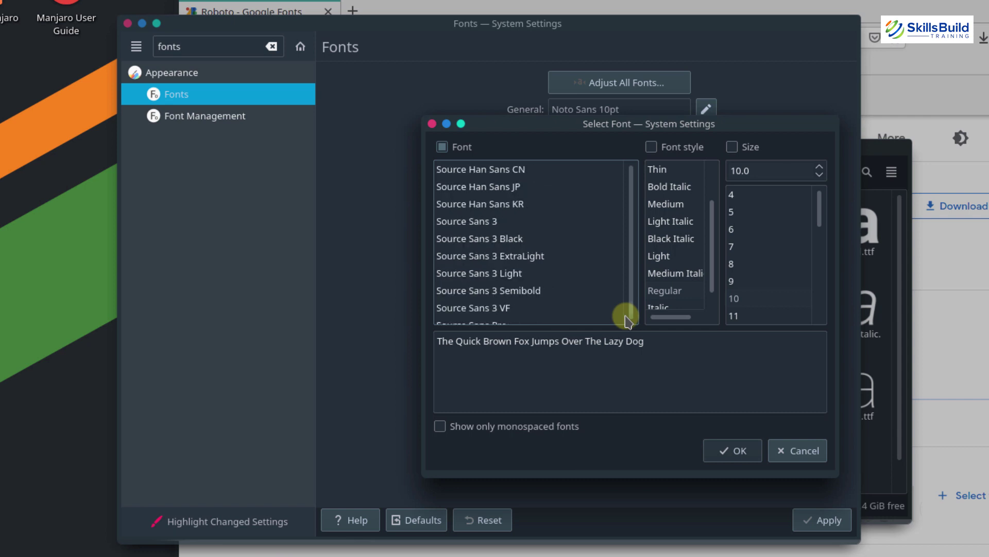
pyautogui.scroll(-6, 628, 320)
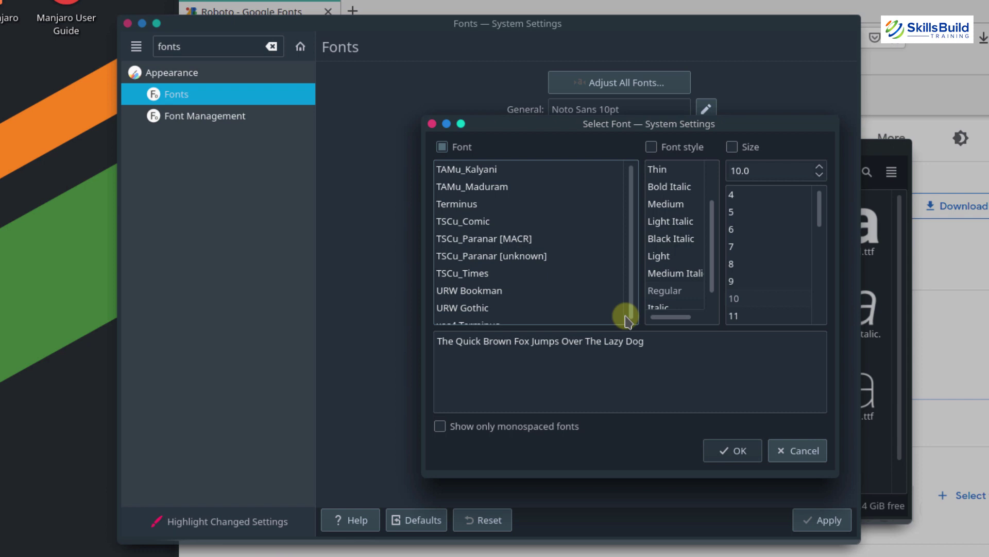
pyautogui.click(776, 454)
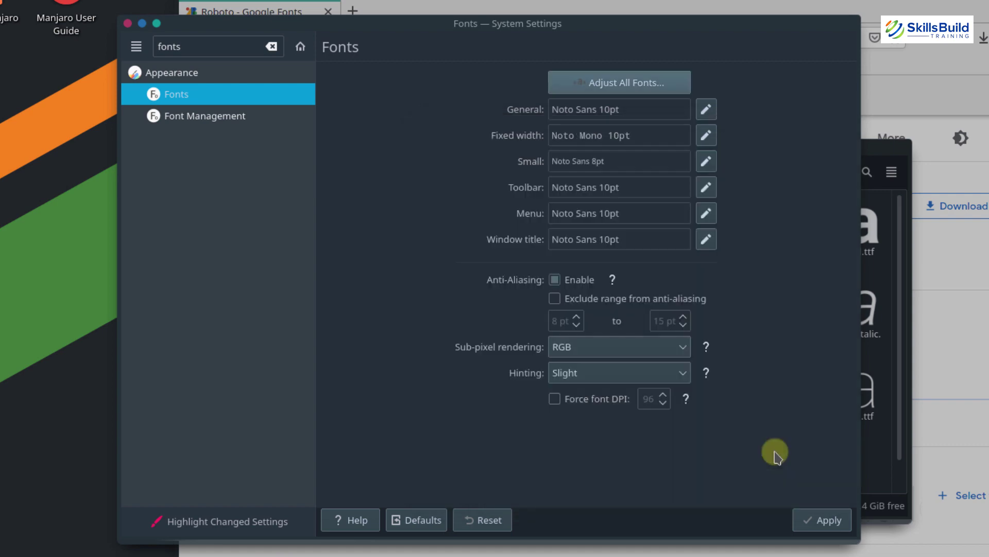
# In Dolphin, select all Roboto font files except LICENSE.txt
pyautogui.click(872, 447)
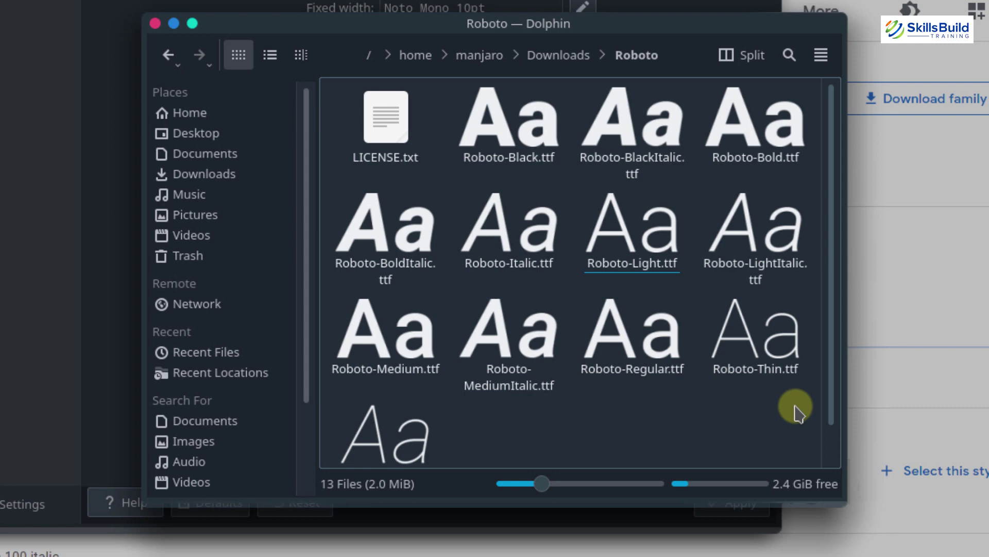
pyautogui.hotkey('ctrl', 'a')
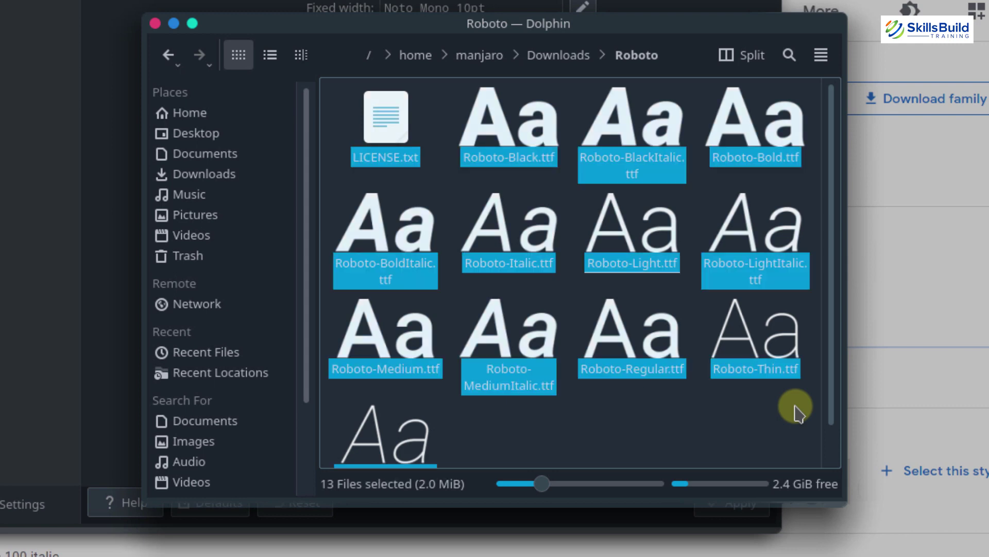
pyautogui.keyDown('ctrl'); pyautogui.click(416, 127); pyautogui.keyUp('ctrl')
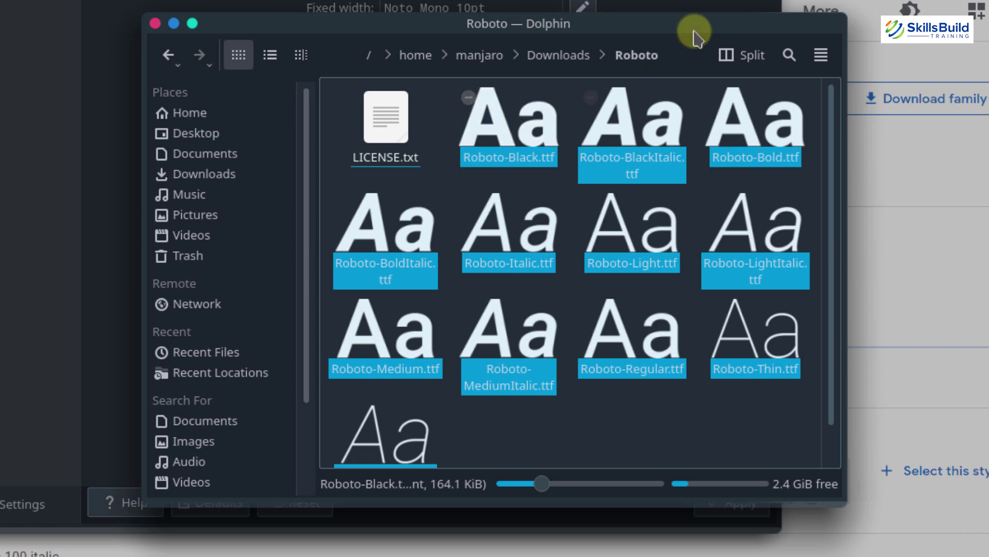
# Open a split view at the home folder, show hidden files, and enter .fonts
pyautogui.click(746, 56)
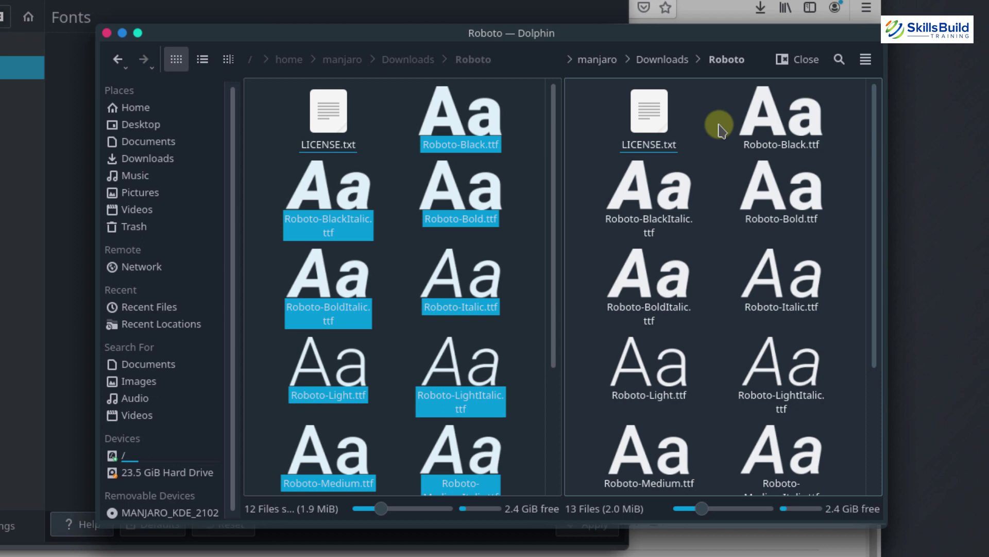
pyautogui.click(621, 78)
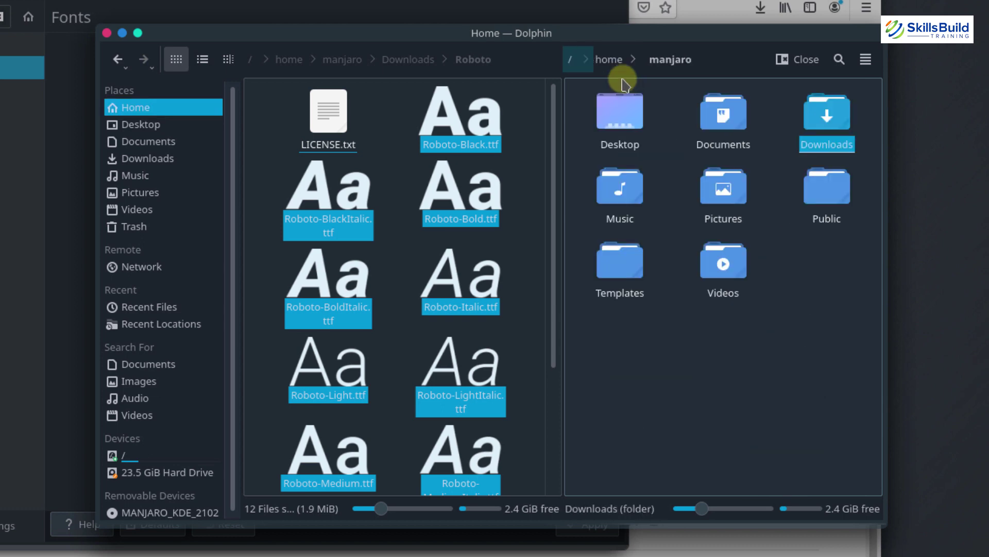
pyautogui.click(868, 62)
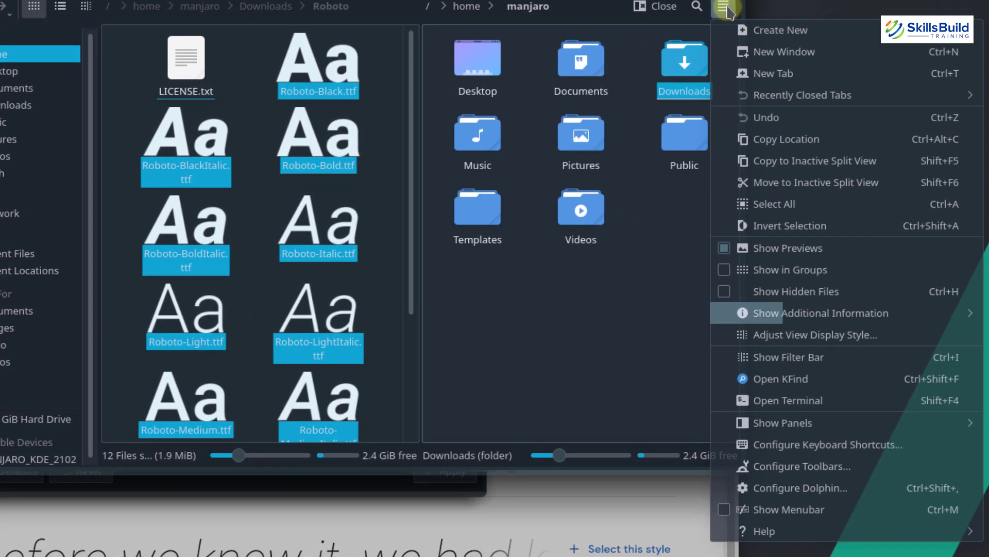
pyautogui.click(727, 293)
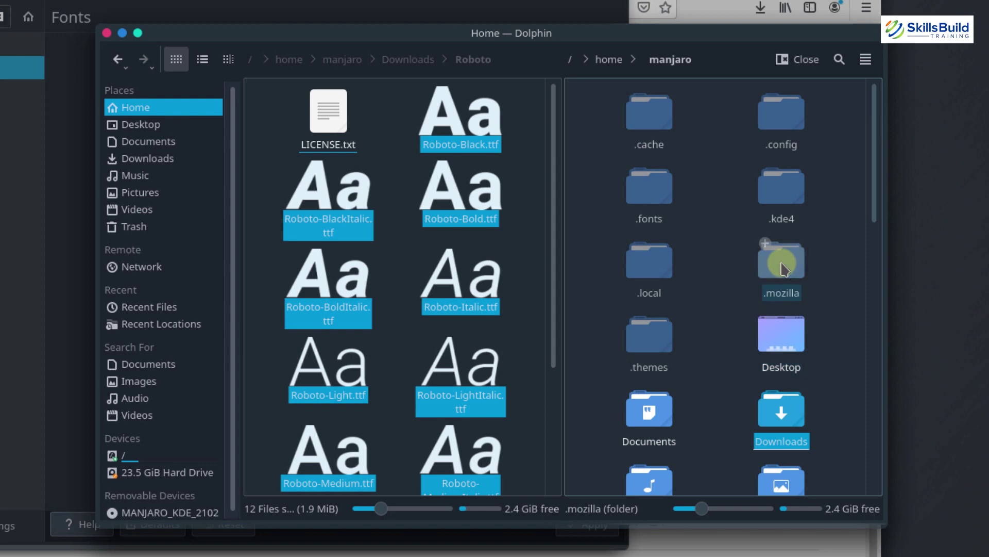
pyautogui.doubleClick(651, 195)
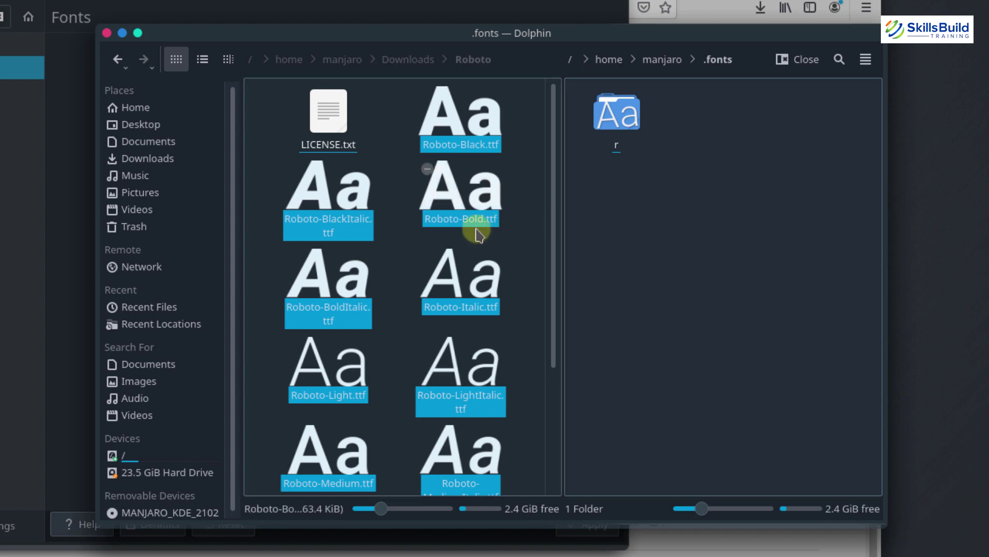
# Paste the twelve Roboto font files into .fonts and close Dolphin
pyautogui.rightClick(653, 186)
pyautogui.click(630, 198)
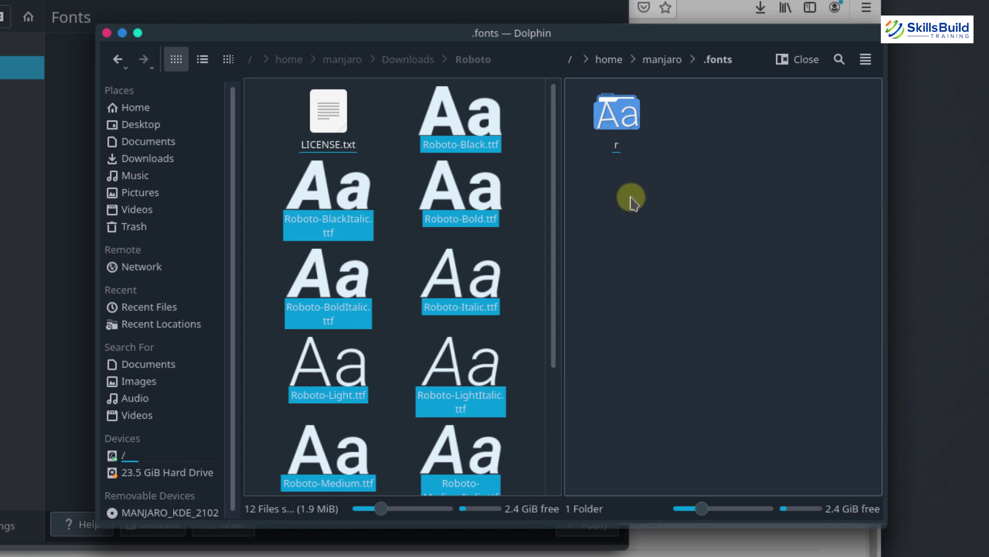
pyautogui.hotkey('ctrl', 'v')
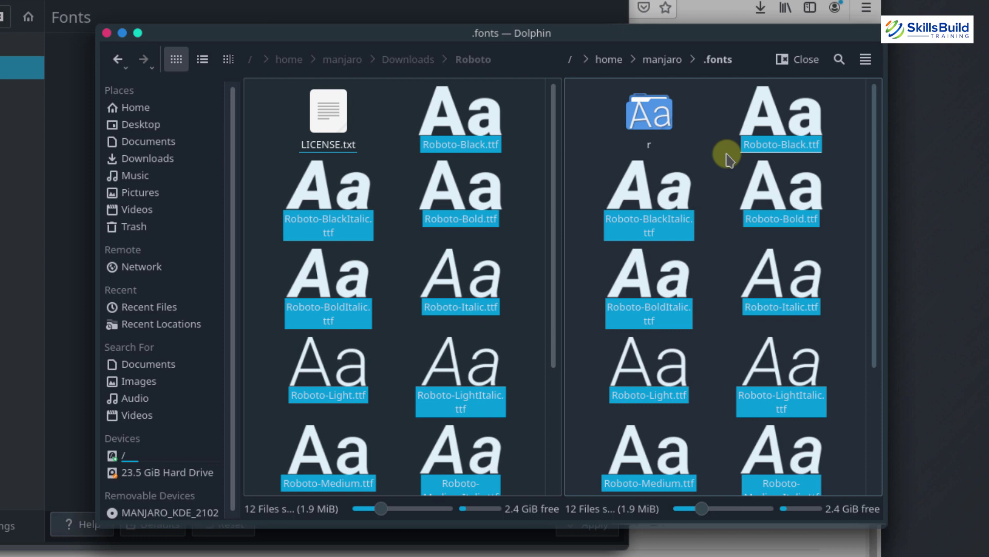
pyautogui.hotkey('alt', 'F4')
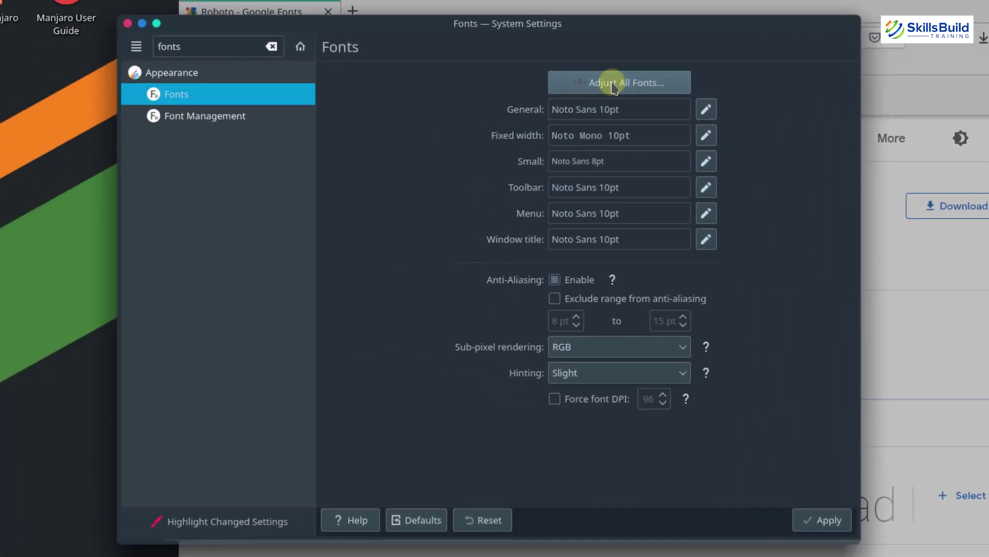
# In Adjust All Fonts, enable the font family option and pick Roboto
pyautogui.click(613, 84)
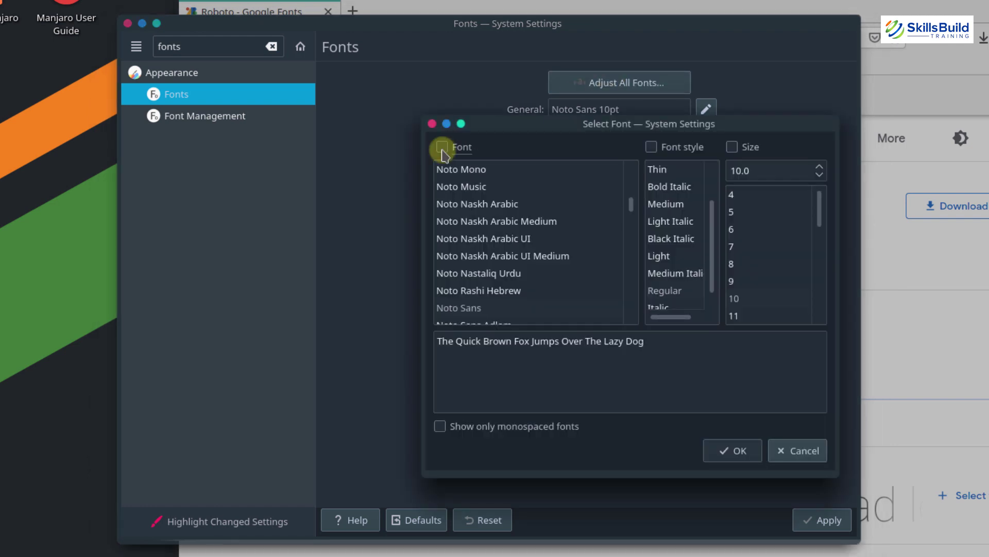
pyautogui.click(442, 148)
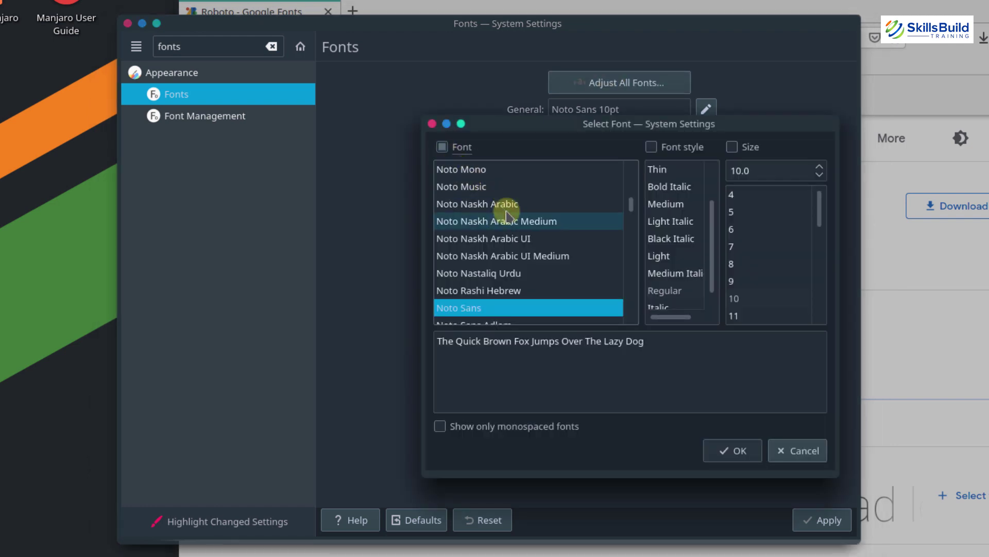
pyautogui.scroll(-2, 505, 213)
pyautogui.scroll(-15, 506, 215)
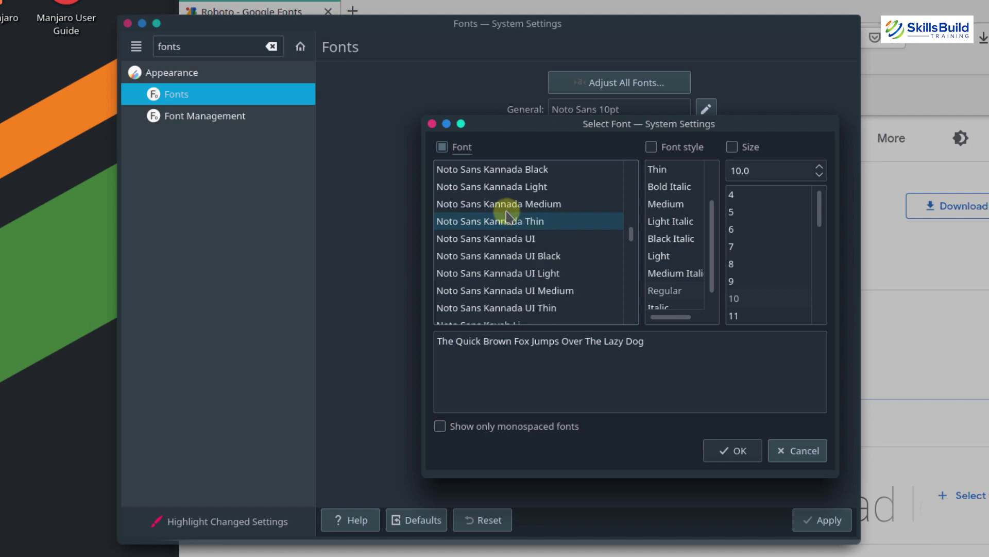
pyautogui.scroll(-10, 506, 215)
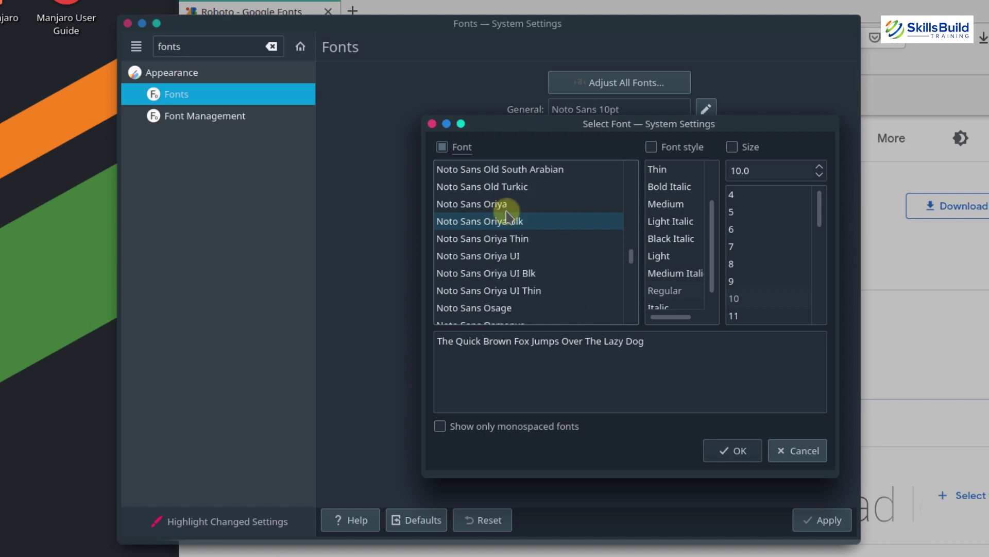
pyautogui.scroll(-5, 507, 215)
pyautogui.scroll(-15, 515, 216)
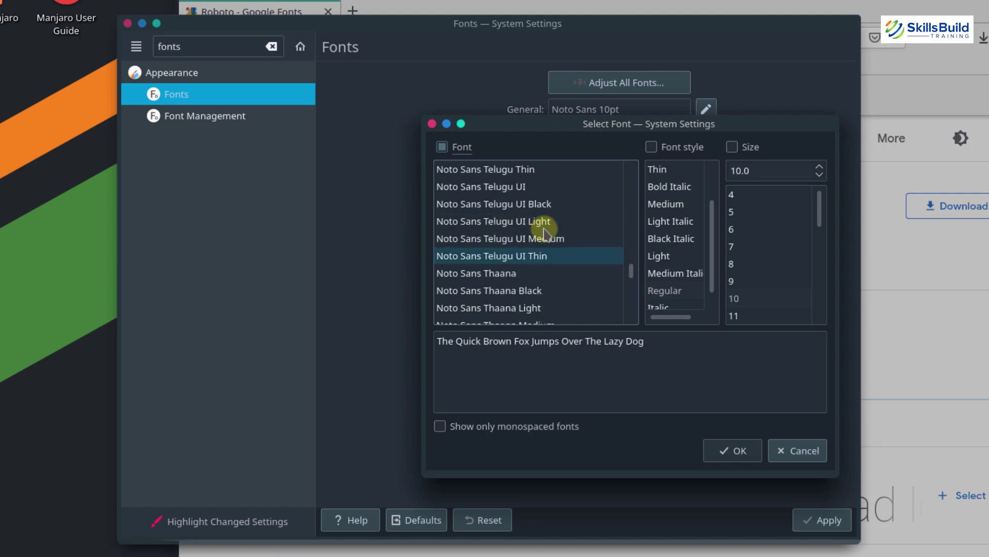
pyautogui.scroll(-20, 635, 278)
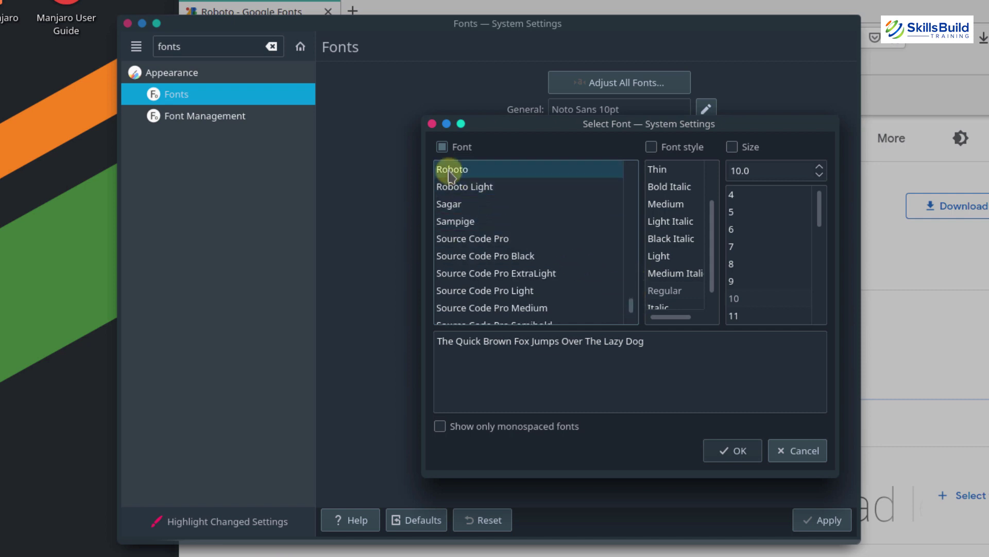
pyautogui.click(452, 170)
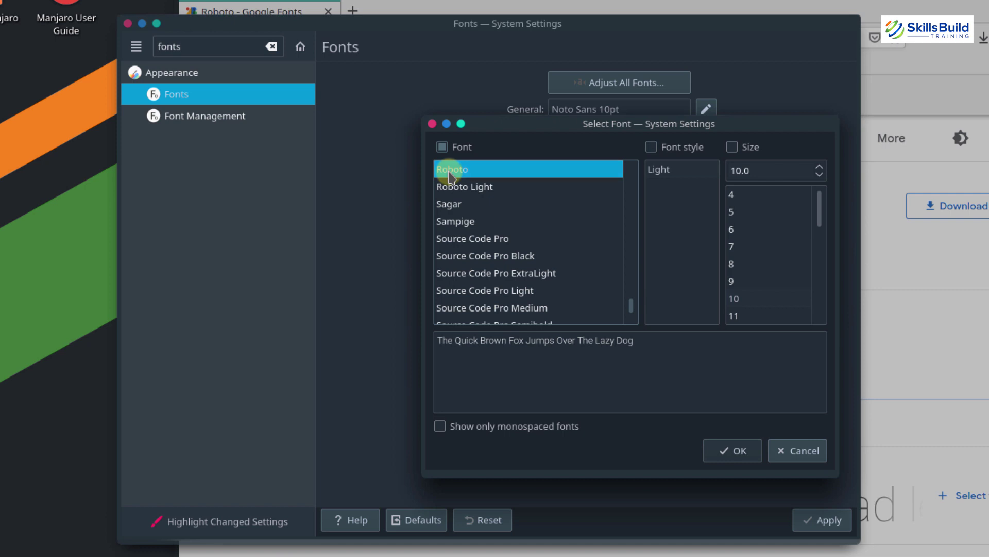
# Set the Light style and 10 pt size for all fonts, confirm, and apply
pyautogui.click(651, 148)
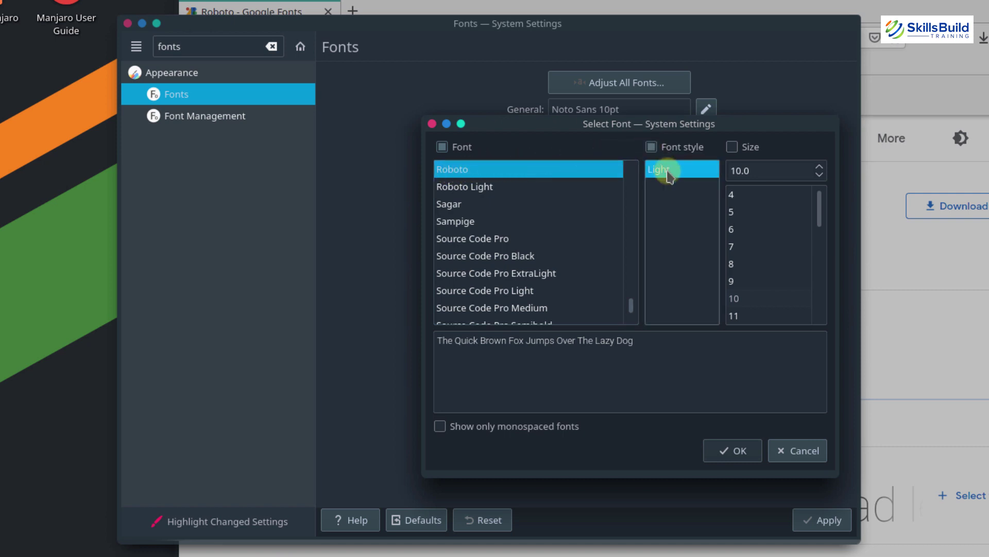
pyautogui.click(732, 148)
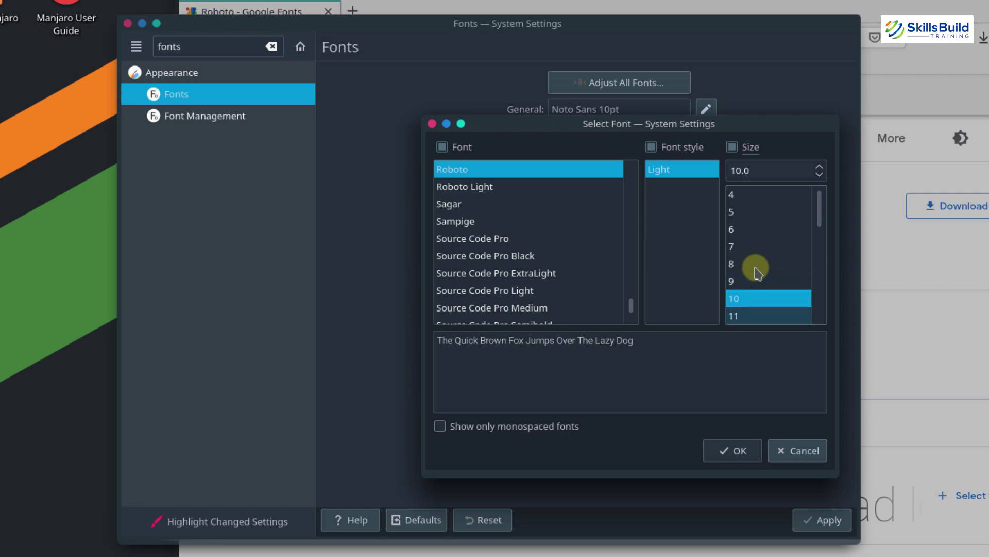
pyautogui.click(740, 450)
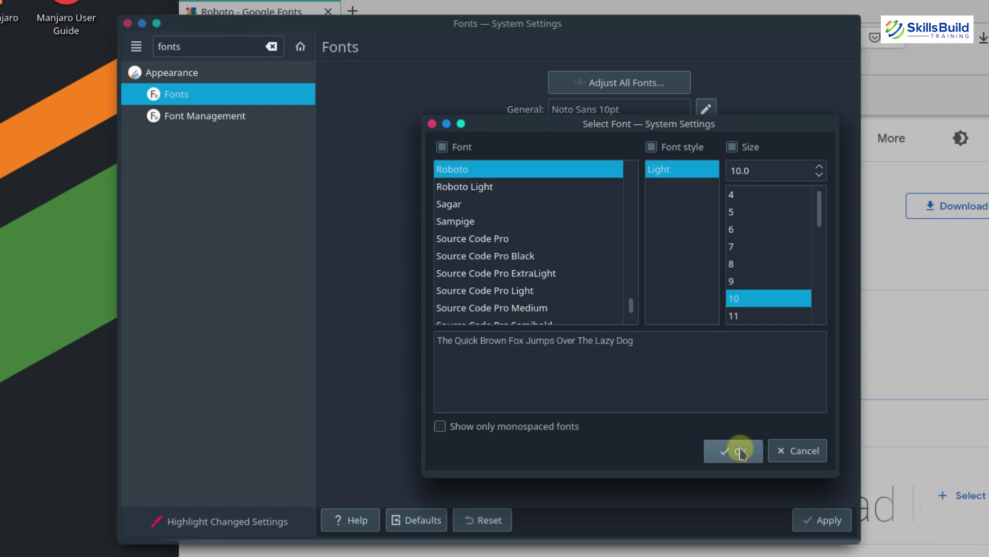
pyautogui.click(802, 513)
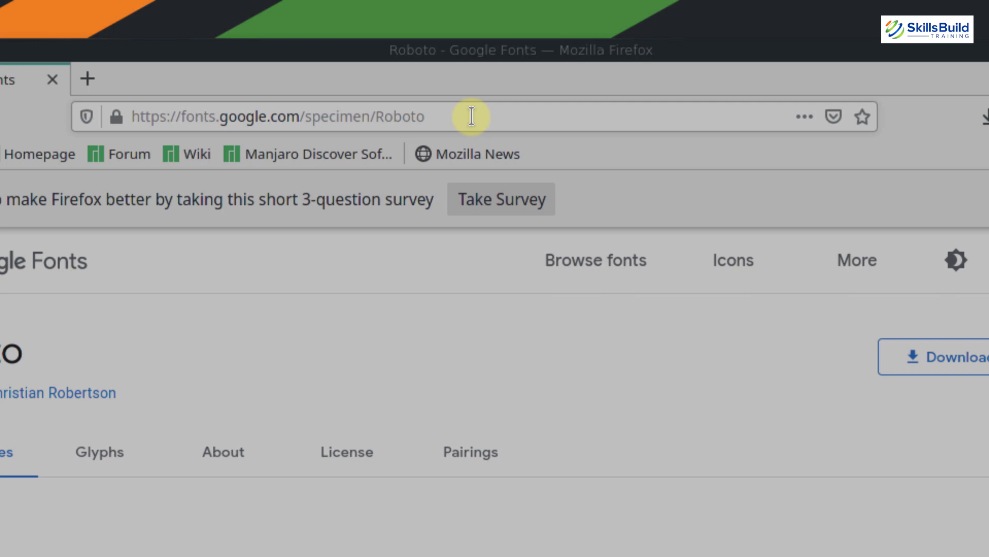
# Edit the Vimix-cursors GitHub address to load the Orchis-kde repository page
pyautogui.click(471, 117)
pyautogui.write('git')
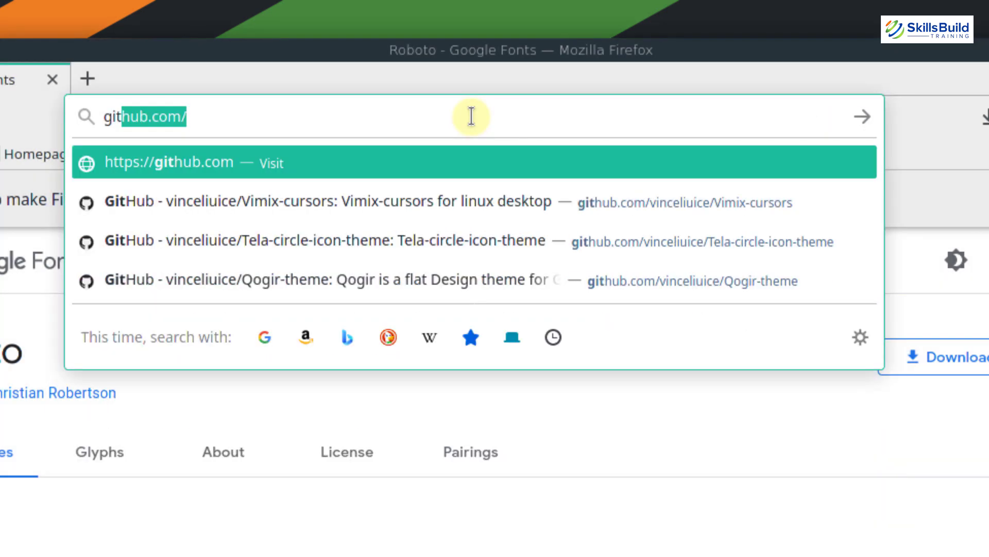
pyautogui.press('Down')
pyautogui.press('BackSpace')
pyautogui.press('BackSpace')
pyautogui.press('BackSpace')
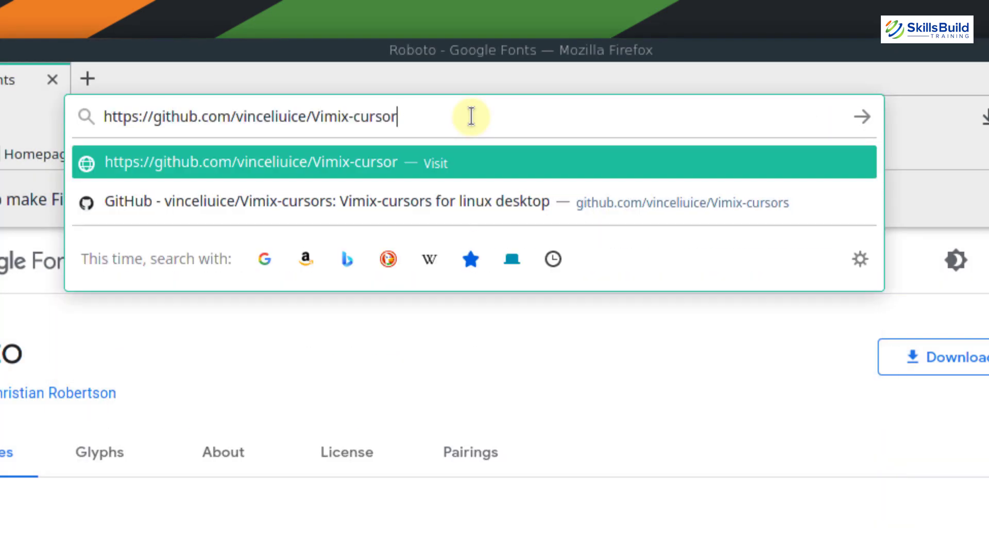
pyautogui.press('BackSpace')
pyautogui.press('BackSpace')
pyautogui.press('BackSpace')
pyautogui.press('BackSpace')
pyautogui.press('BackSpace')
pyautogui.press('BackSpace')
pyautogui.press('BackSpace')
pyautogui.press('BackSpace')
pyautogui.press('BackSpace')
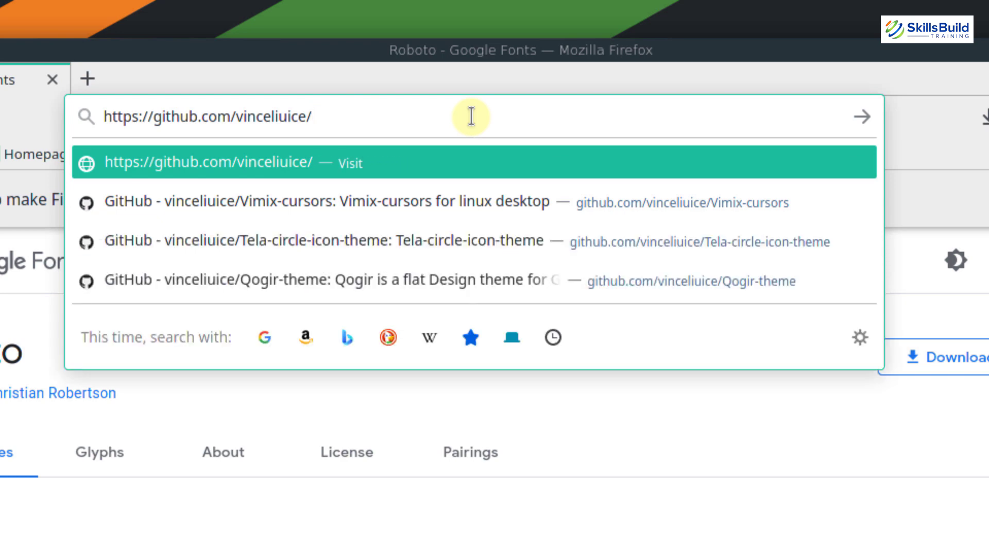
pyautogui.write('Orchis')
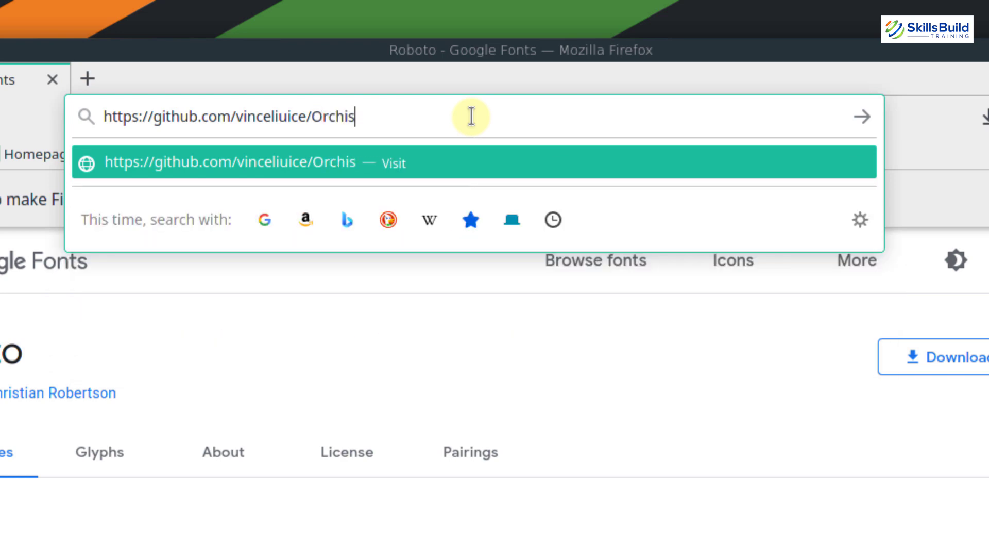
pyautogui.write('-kde')
pyautogui.press('Return')
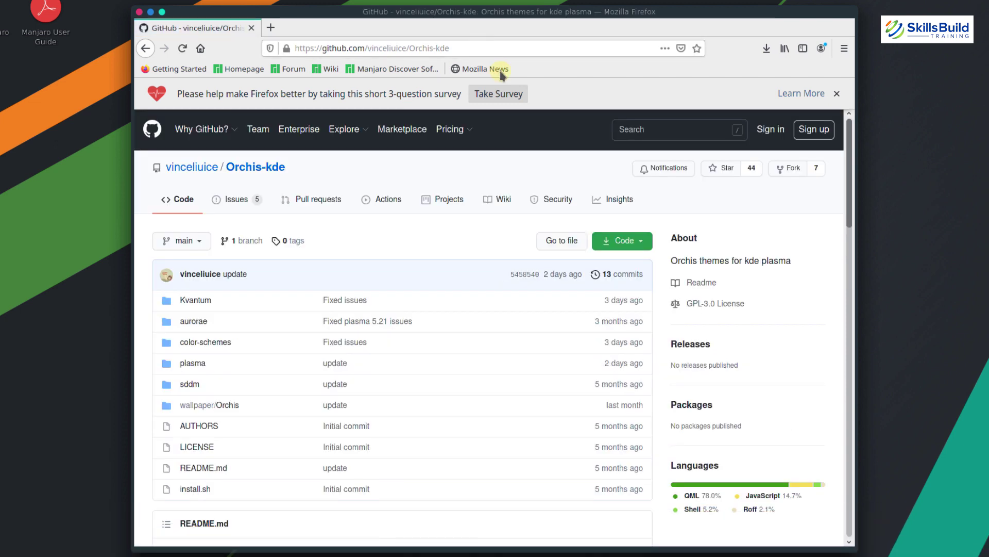
# Copy the Orchis-kde HTTPS clone address from the Code dropdown
pyautogui.click(644, 247)
pyautogui.click(629, 307)
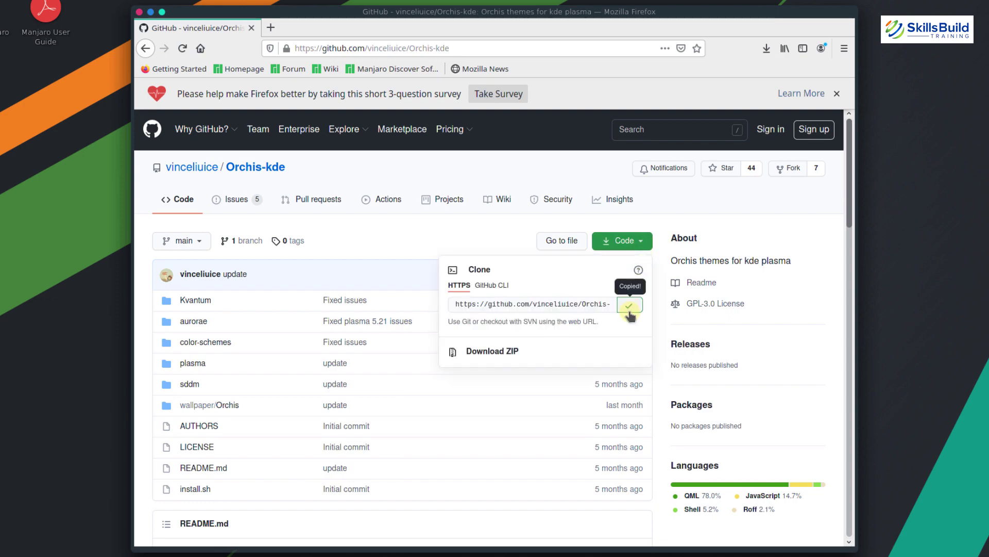
pyautogui.hotkey('alt', 'Tab')
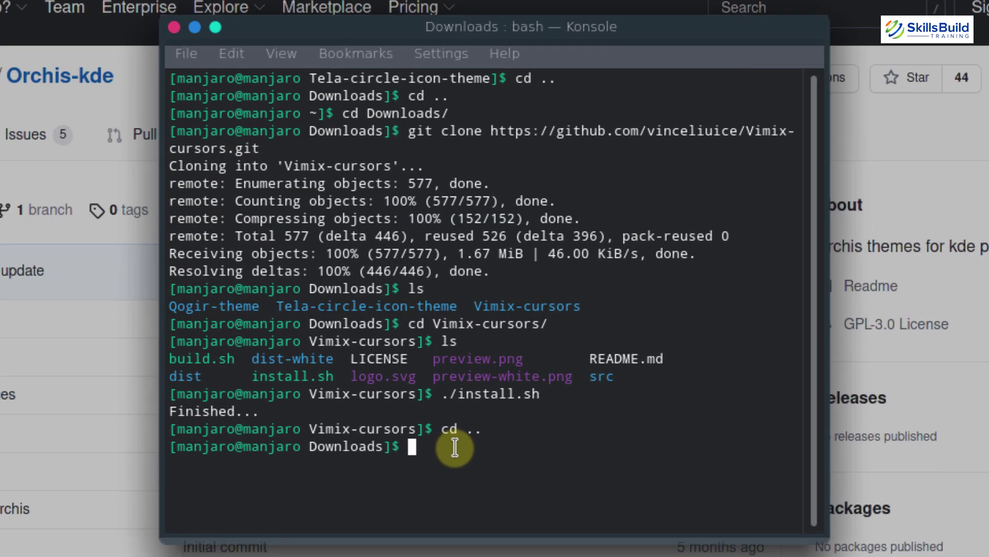
# Clone the Orchis-kde repository into Downloads with git clone and list the folder
pyautogui.write('git clone')
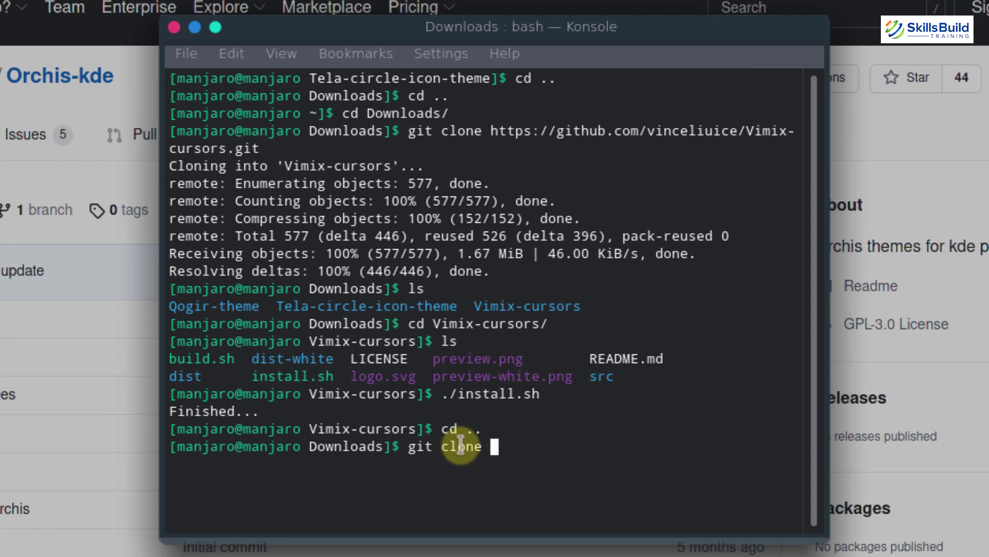
pyautogui.rightClick(519, 417)
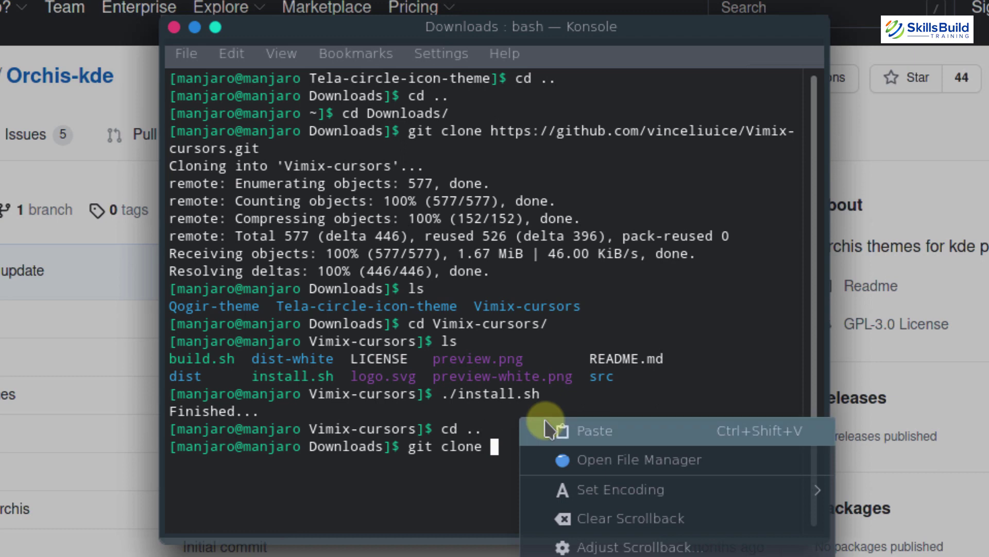
pyautogui.click(547, 429)
pyautogui.press('Return')
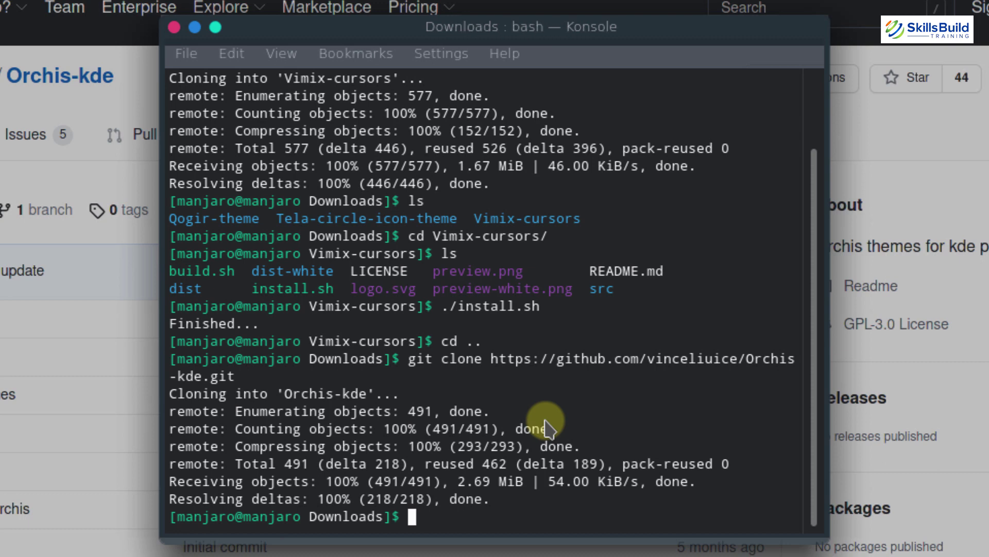
pyautogui.write('ls')
pyautogui.press('Return')
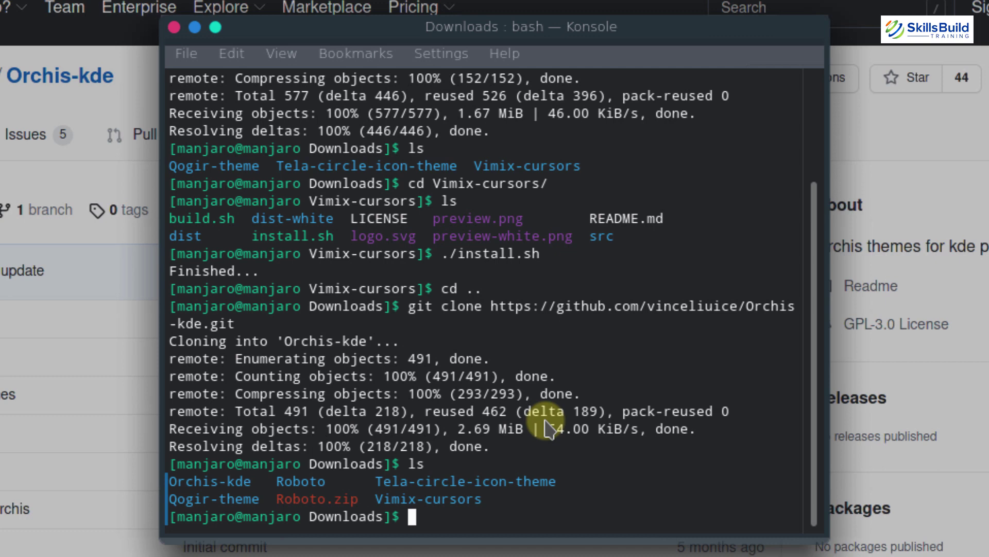
# Enter the Orchis-kde folder, list its files, and run ./install.sh
pyautogui.write('cd Orc')
pyautogui.press('Tab')
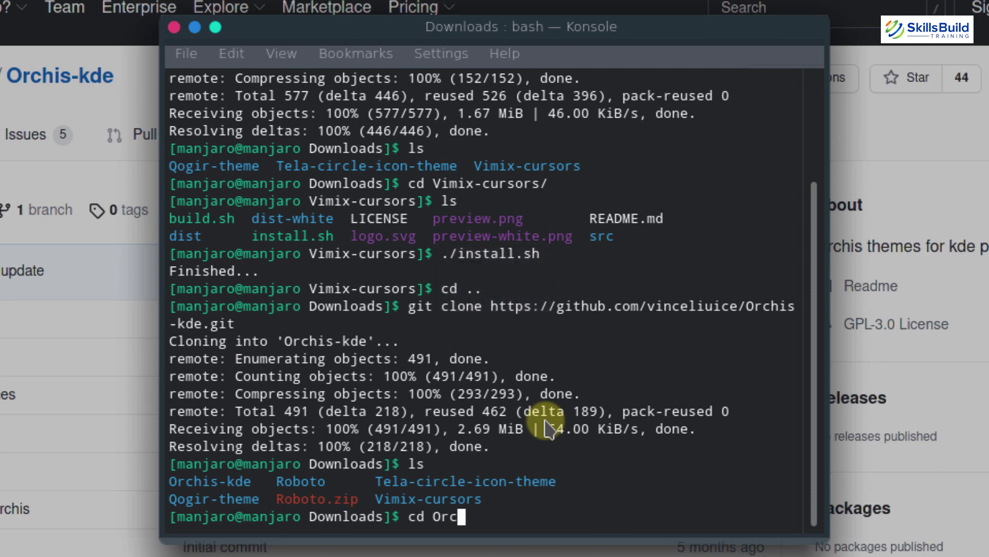
pyautogui.press('Return')
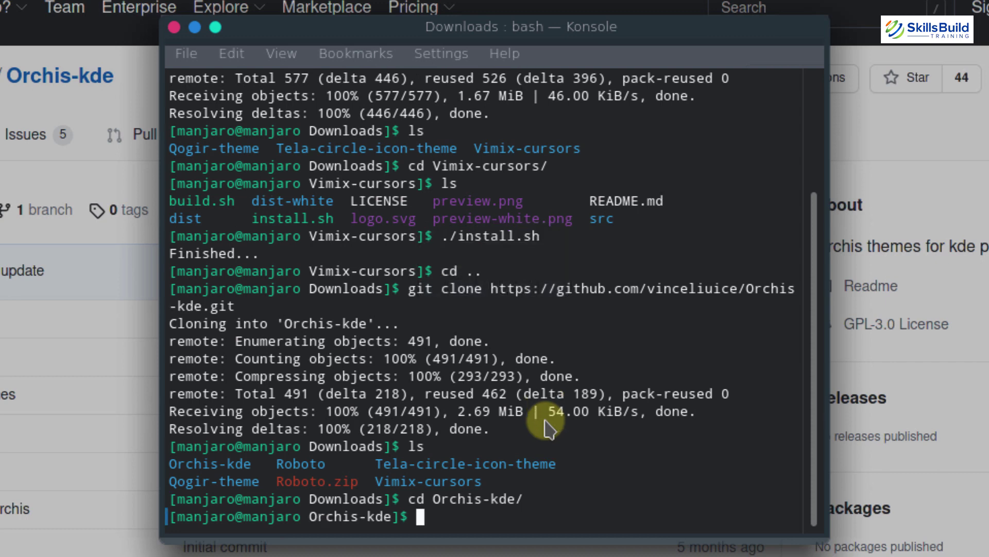
pyautogui.write('ls')
pyautogui.press('Return')
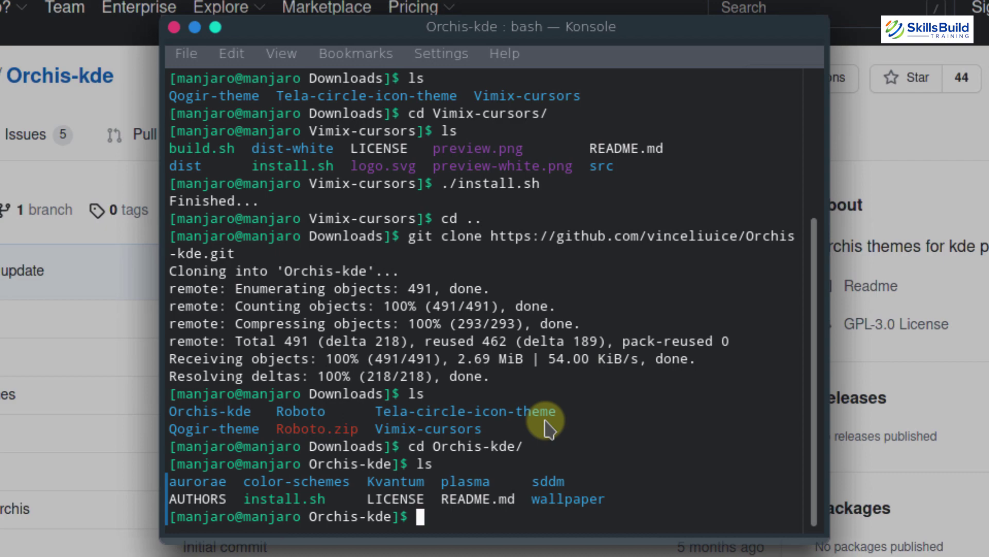
pyautogui.write('./install.sh')
pyautogui.press('Return')
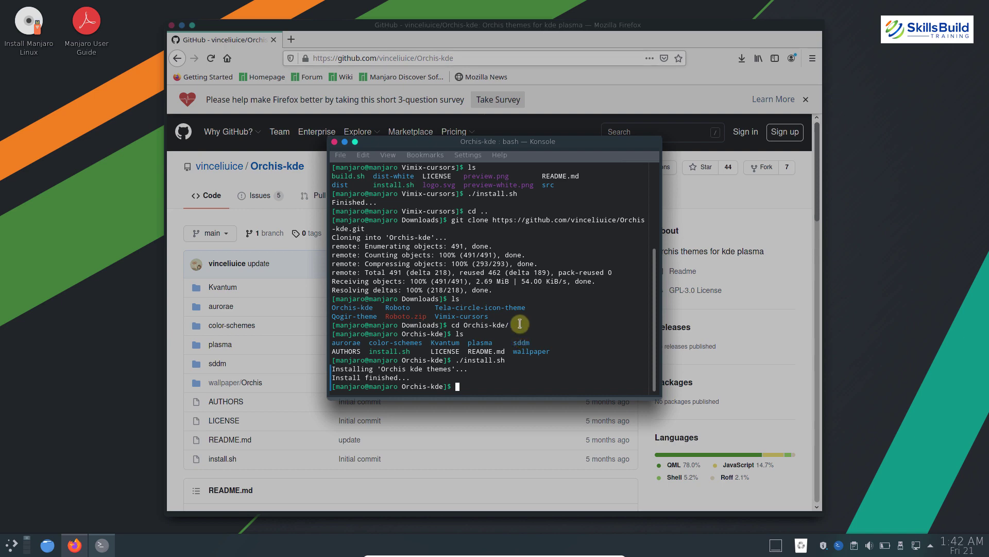
# Change the address ending from kde to theme, then copy Orchis-theme's HTTPS clone address
pyautogui.click(515, 56)
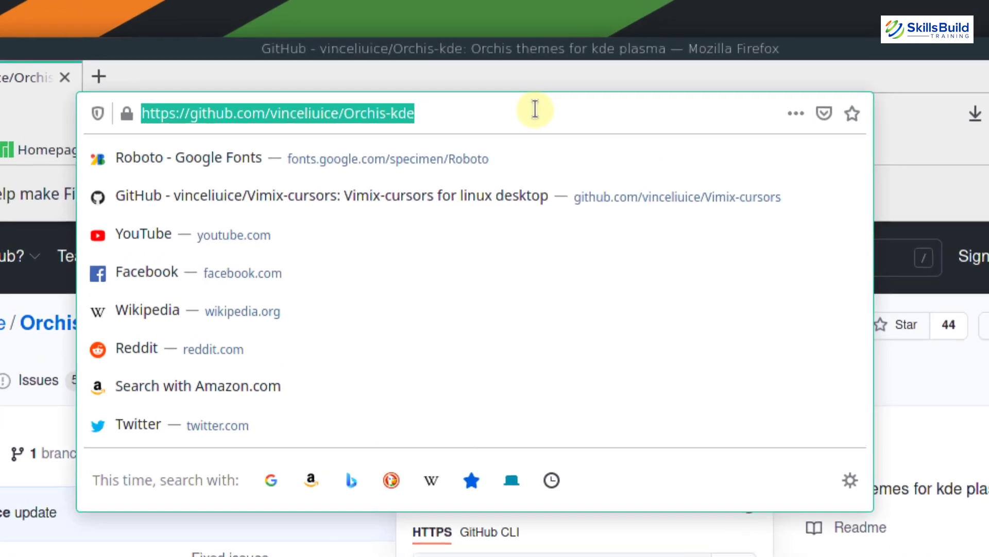
pyautogui.click(515, 56)
pyautogui.press('BackSpace')
pyautogui.press('BackSpace')
pyautogui.press('BackSpace')
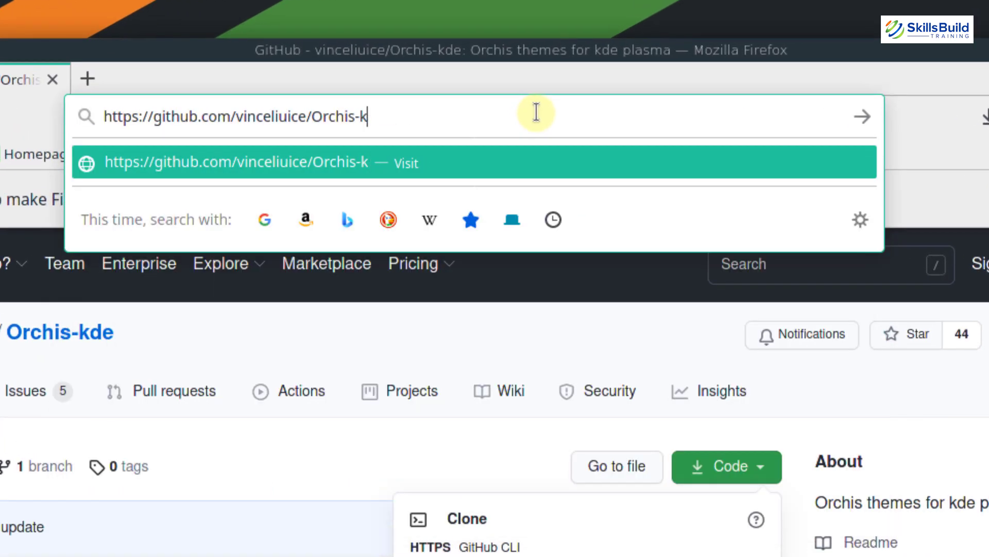
pyautogui.write('theme')
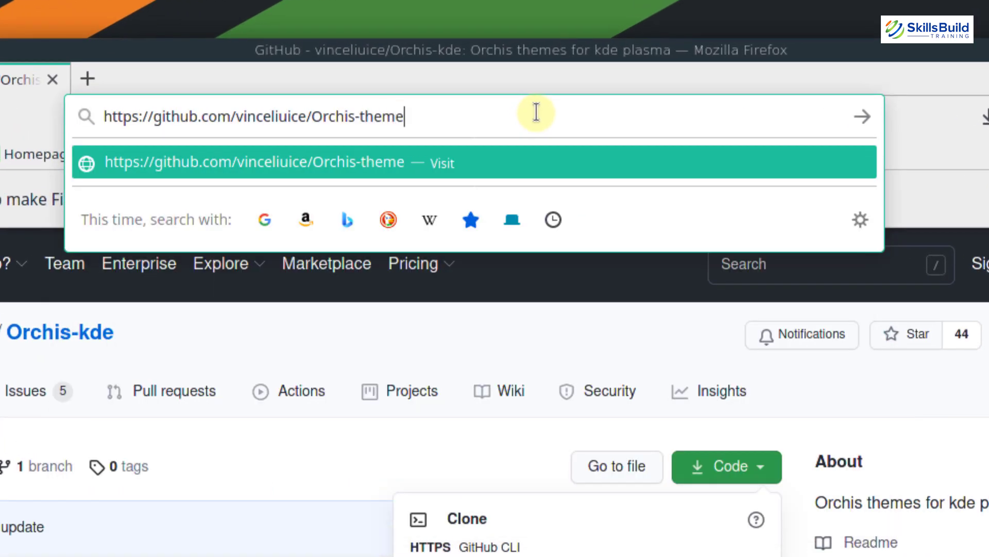
pyautogui.press('Return')
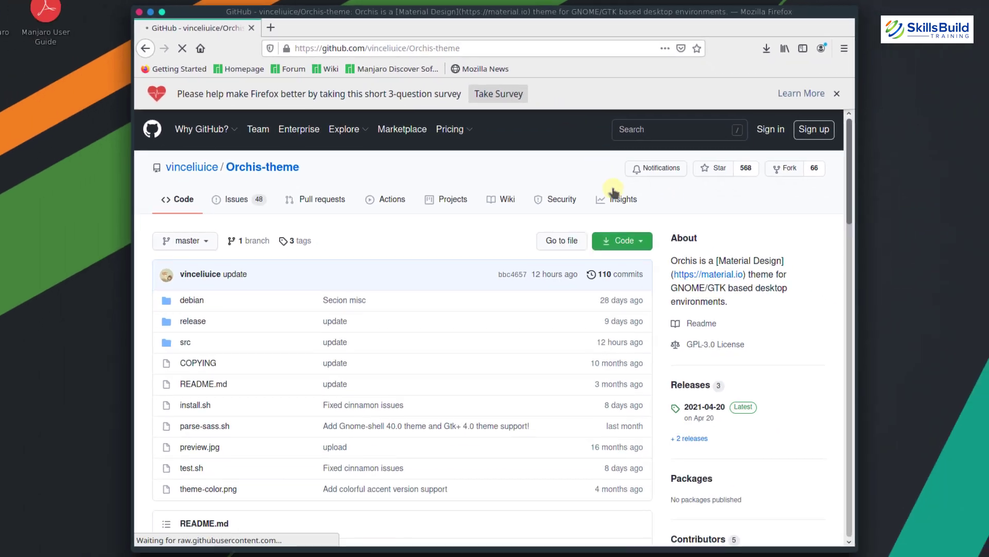
pyautogui.click(660, 313)
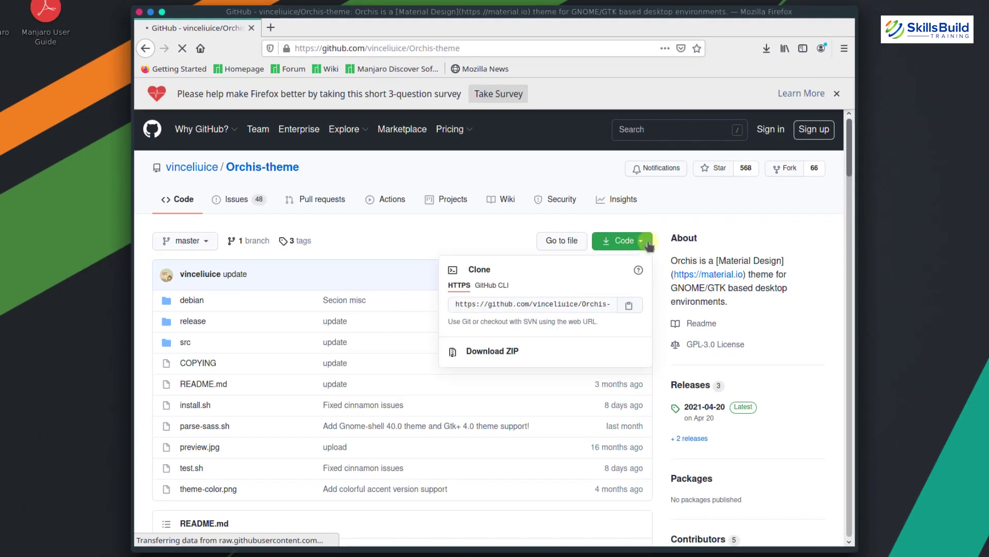
pyautogui.click(630, 305)
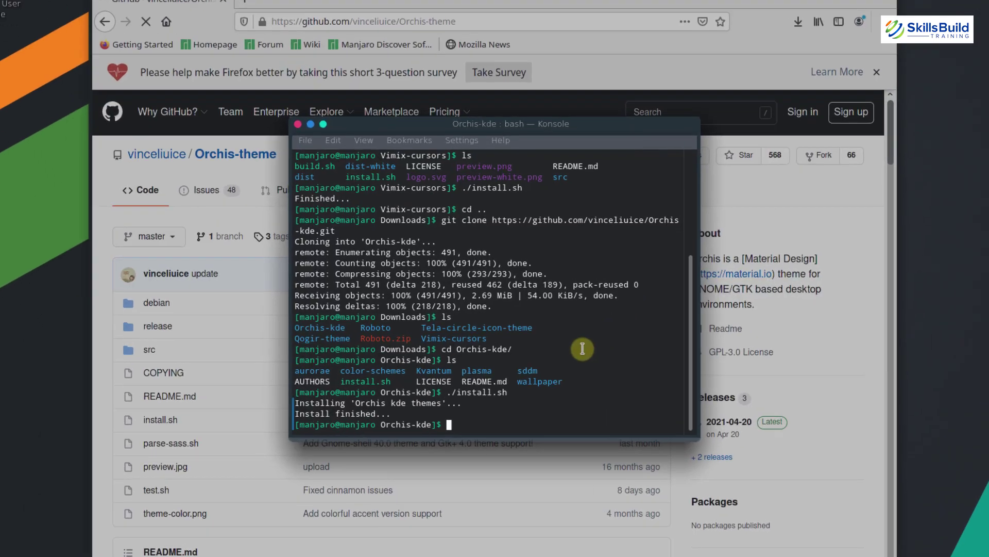
# Return to Downloads with cd .. and run git clone with the pasted Orchis-theme address
pyautogui.write('cd ..')
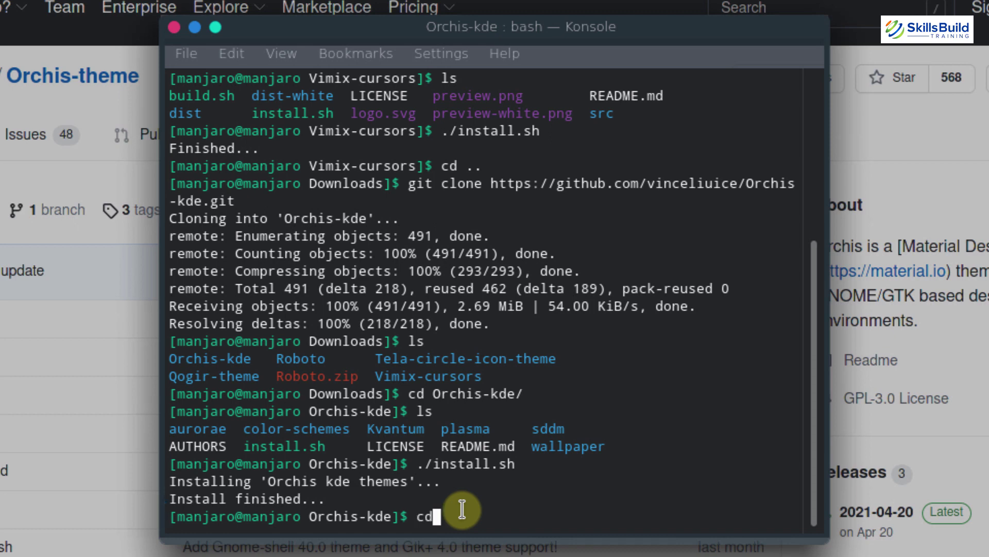
pyautogui.press('Return')
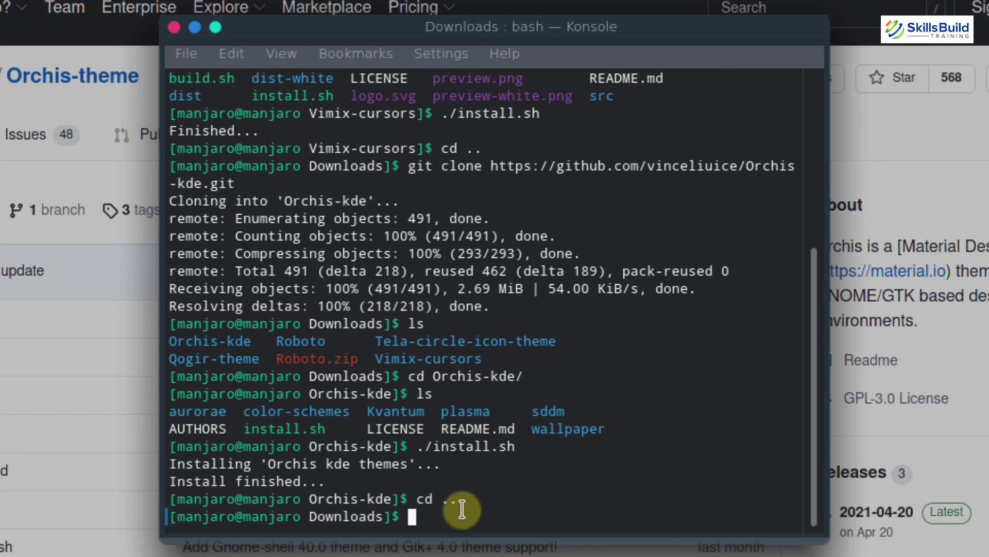
pyautogui.write('git clone')
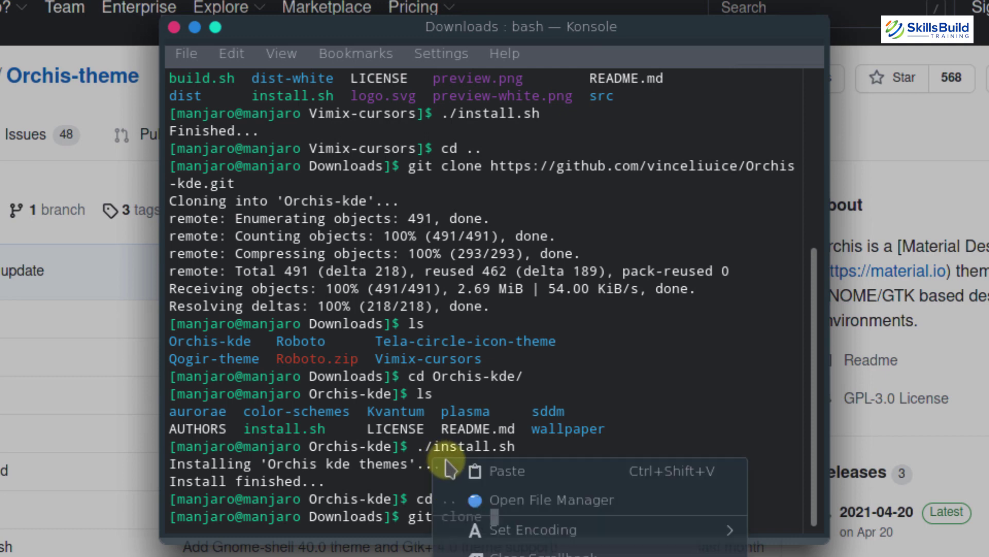
pyautogui.rightClick(434, 458)
pyautogui.press('Return')
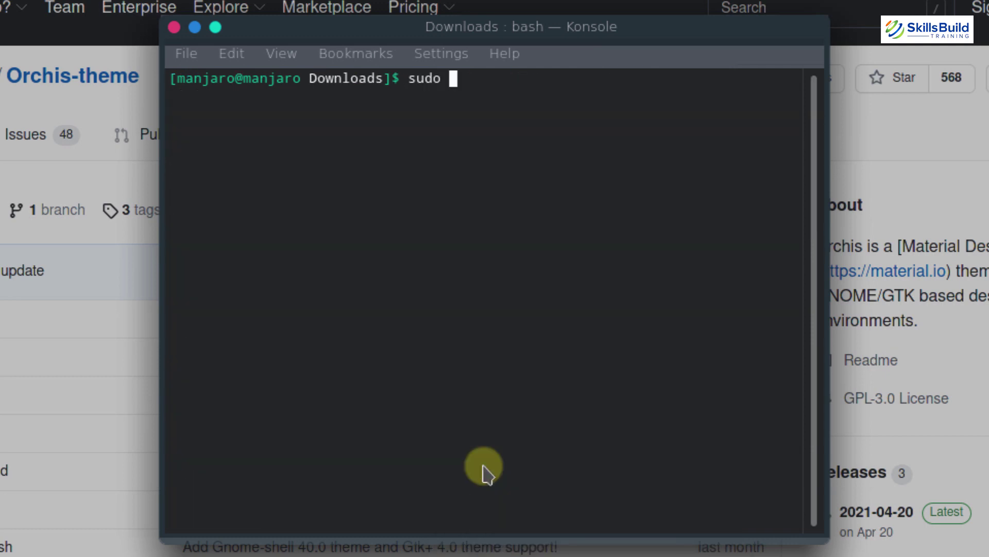
pyautogui.press('BackSpace')
pyautogui.press('BackSpace')
pyautogui.press('BackSpace')
pyautogui.press('BackSpace')
pyautogui.press('BackSpace')
# Run sudo pacman -Sy gtk-engine-marrine sassc
pyautogui.write('sudo pacman')
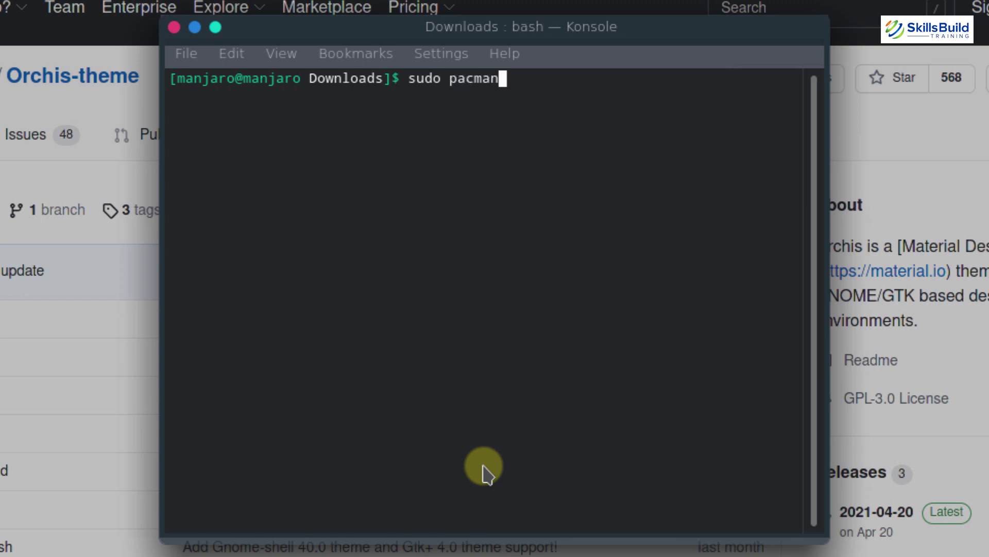
pyautogui.write(' -Sy')
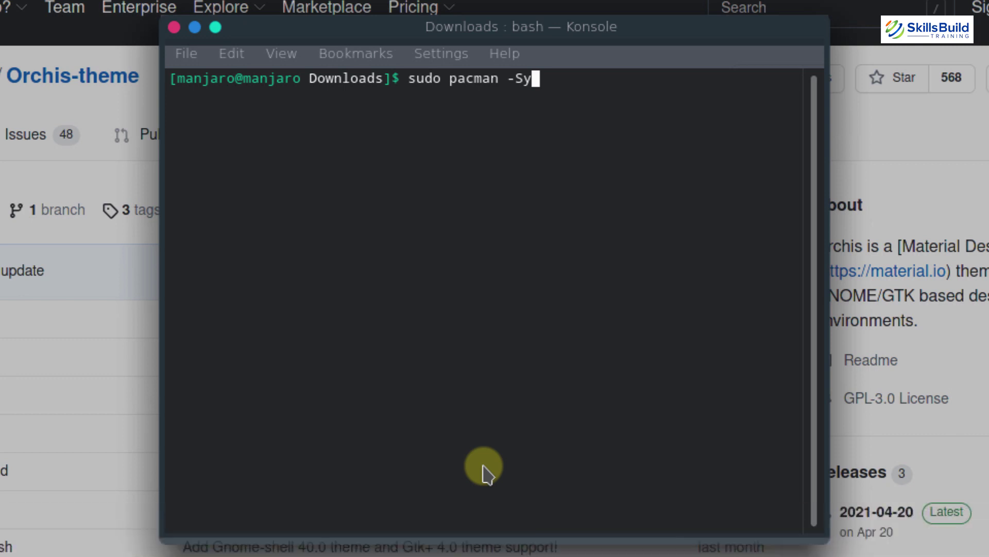
pyautogui.write('gtk')
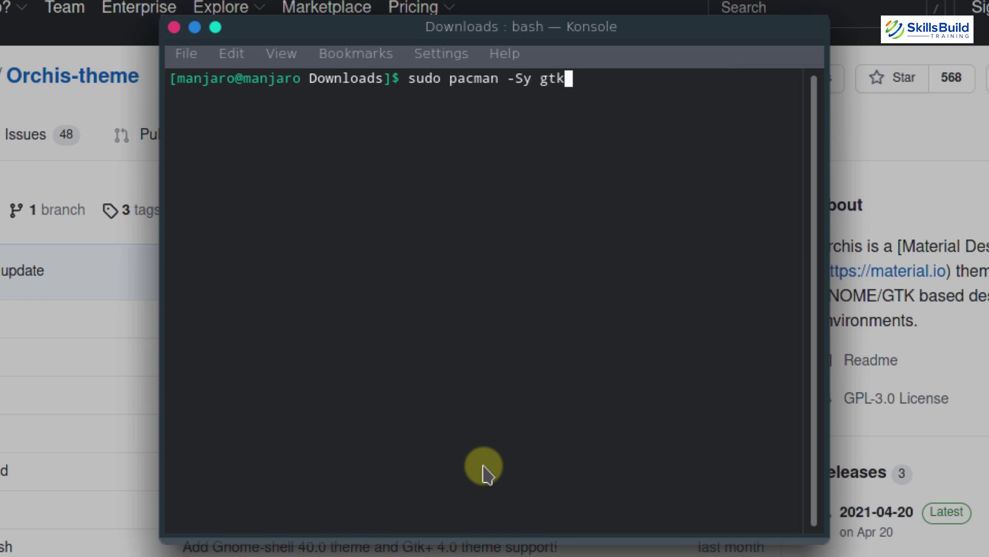
pyautogui.write('-engine')
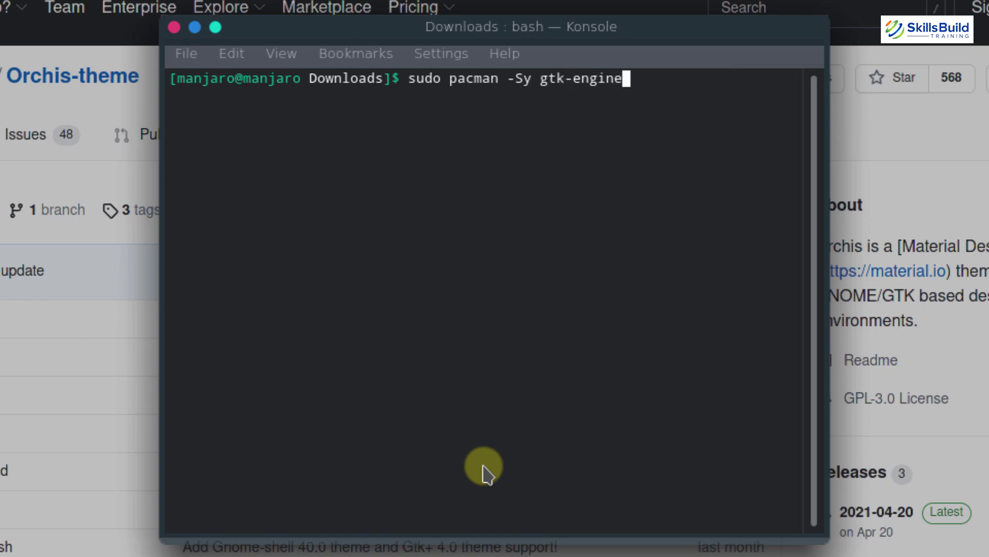
pyautogui.write('-marrine sassc')
pyautogui.press('Return')
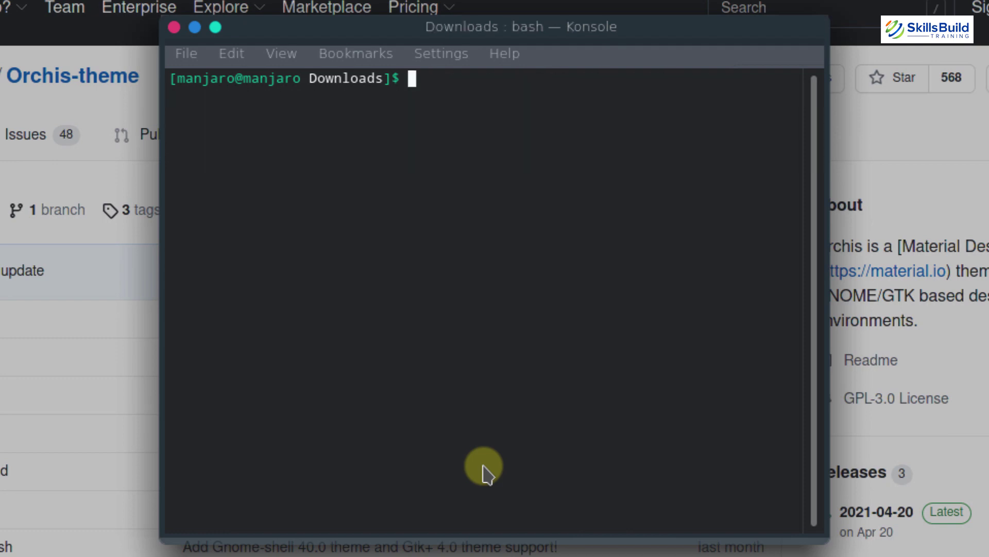
# List Downloads, enter the Orchis-theme folder, list its files, and run ./install.sh
pyautogui.write('ls')
pyautogui.press('Return')
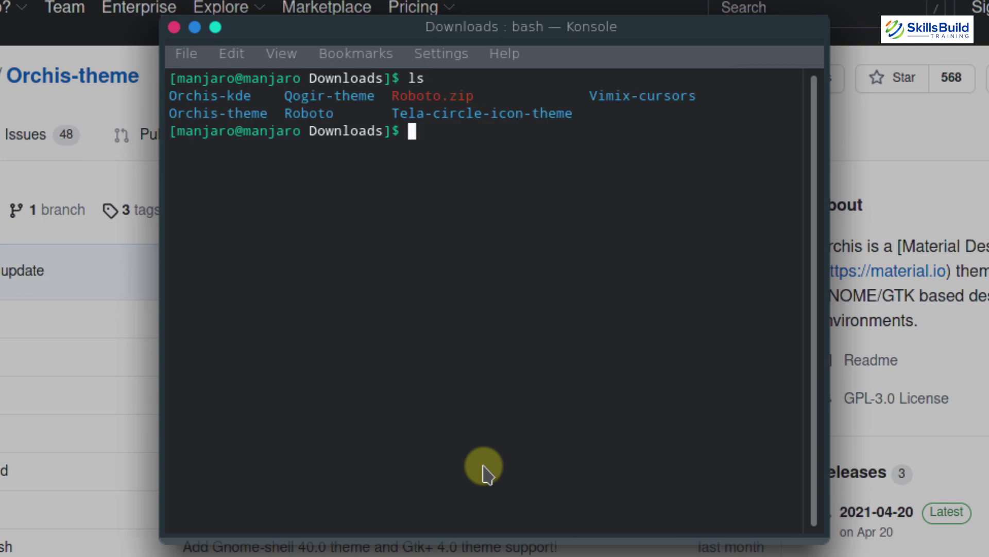
pyautogui.write('cd Orchis-th')
pyautogui.press('Tab')
pyautogui.press('Return')
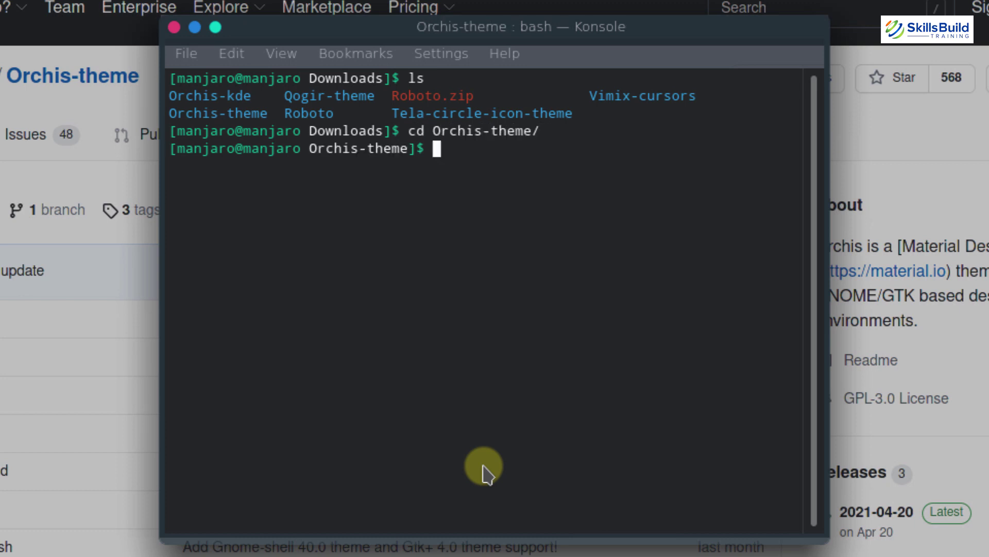
pyautogui.write('ls')
pyautogui.press('Return')
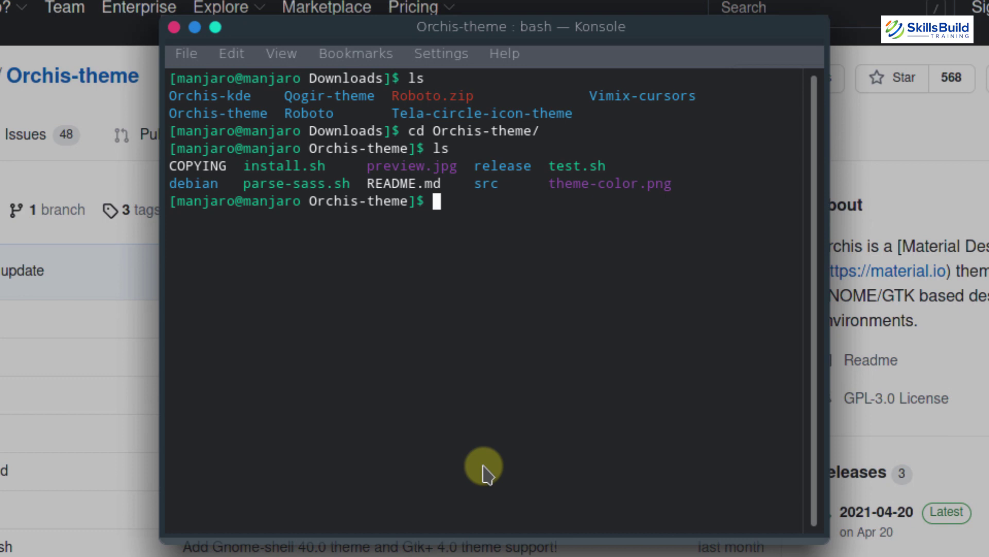
pyautogui.write('./install')
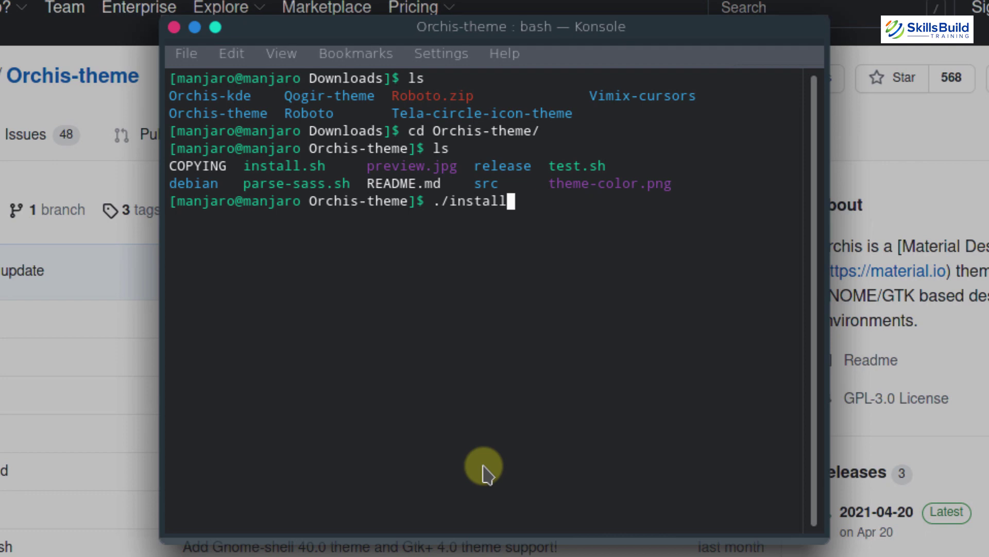
pyautogui.write('.sh')
pyautogui.press('Return')
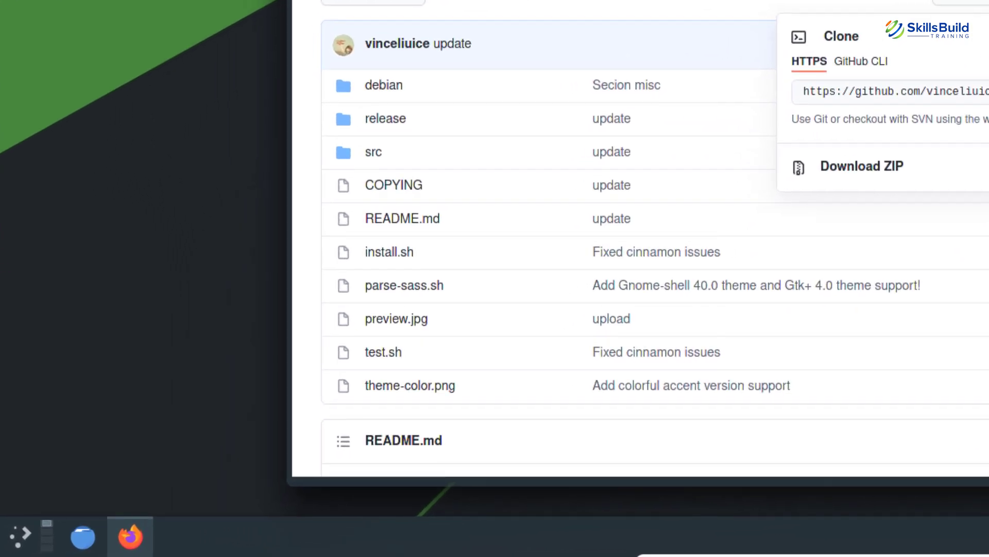
# Search the application launcher for kvantum to find Kvantum Manager
pyautogui.click(10, 539)
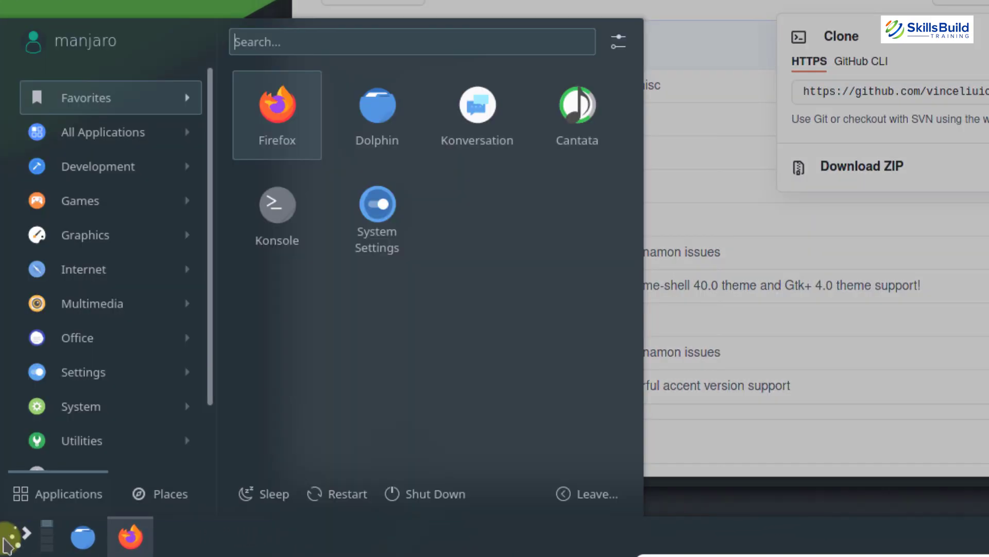
pyautogui.write('kvantum')
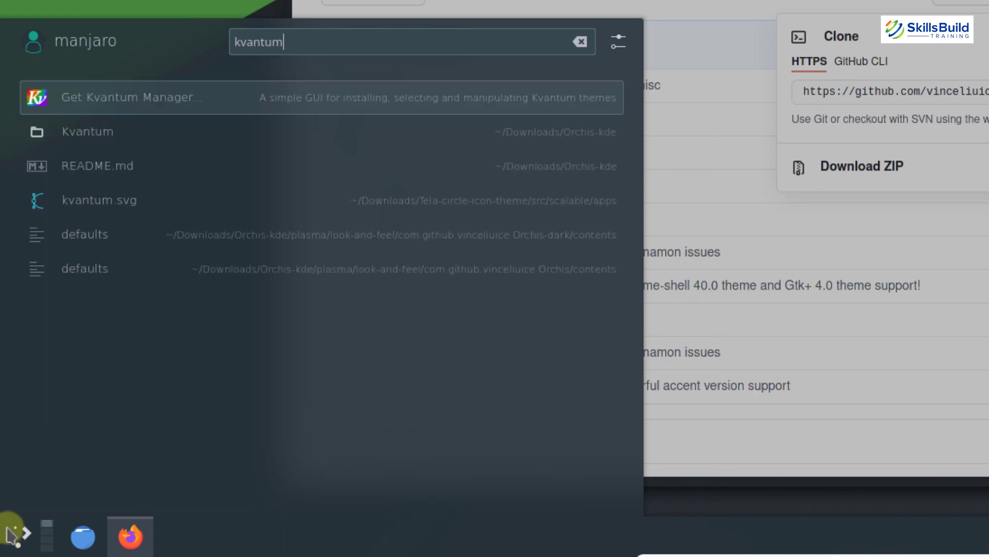
pyautogui.click(140, 106)
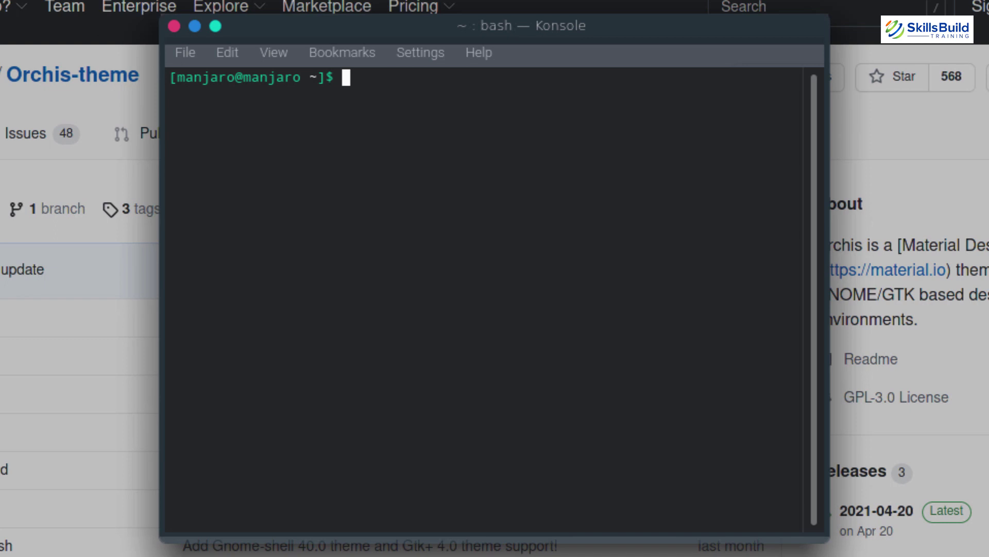
# Install kvantum-qt5 with sudo pacman -Sy, confirming with y
pyautogui.write('sudo pacman ')
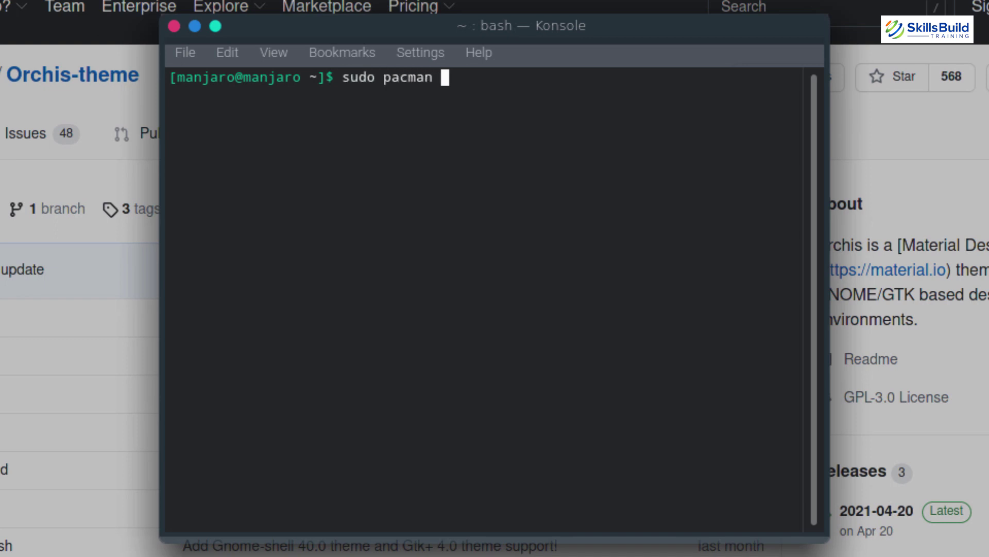
pyautogui.write('-Sy k')
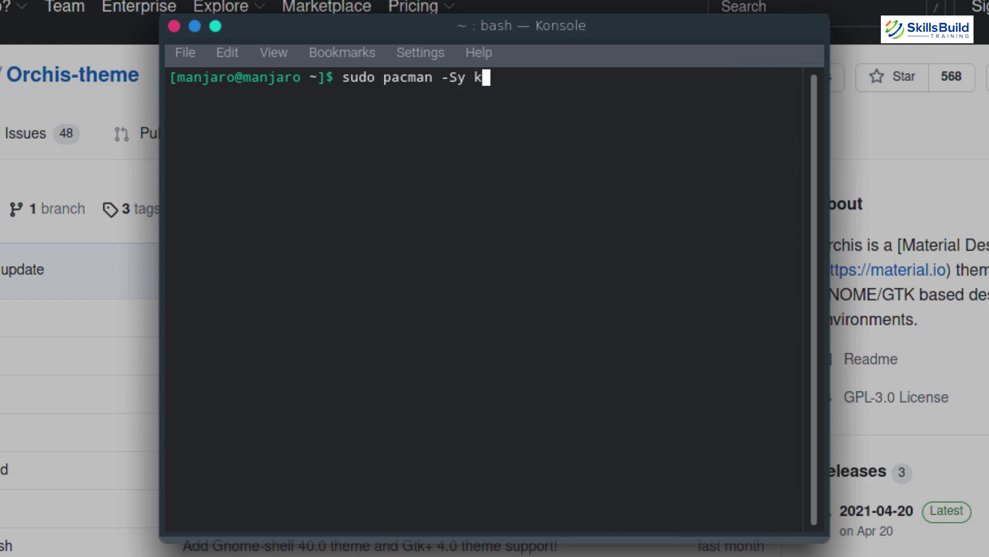
pyautogui.write('vantum-')
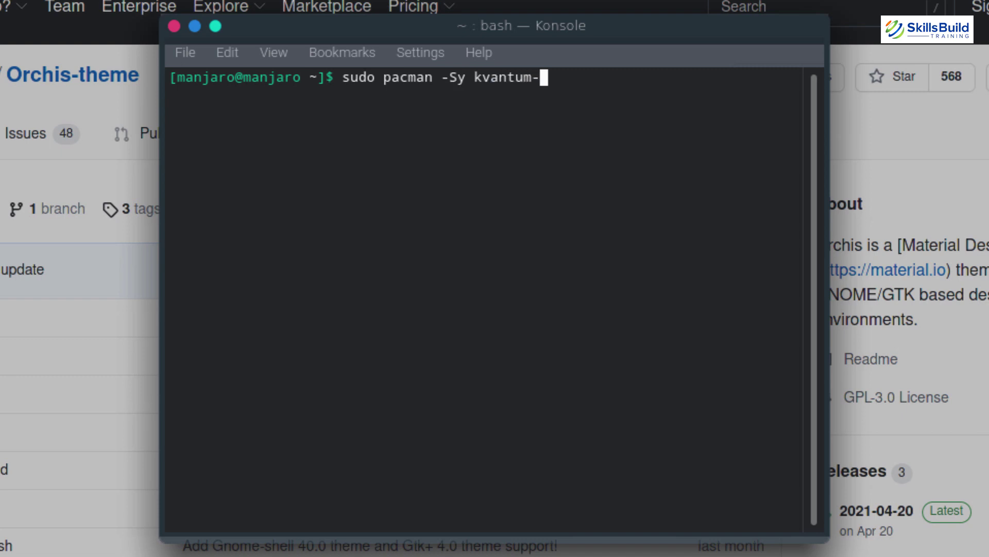
pyautogui.write('qt5')
pyautogui.press('Return')
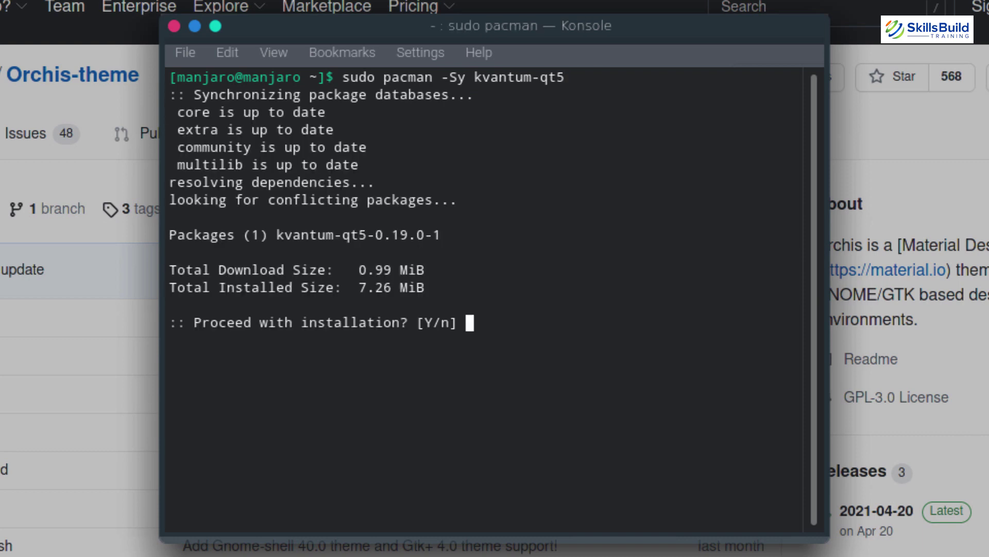
pyautogui.write('y')
pyautogui.press('Return')
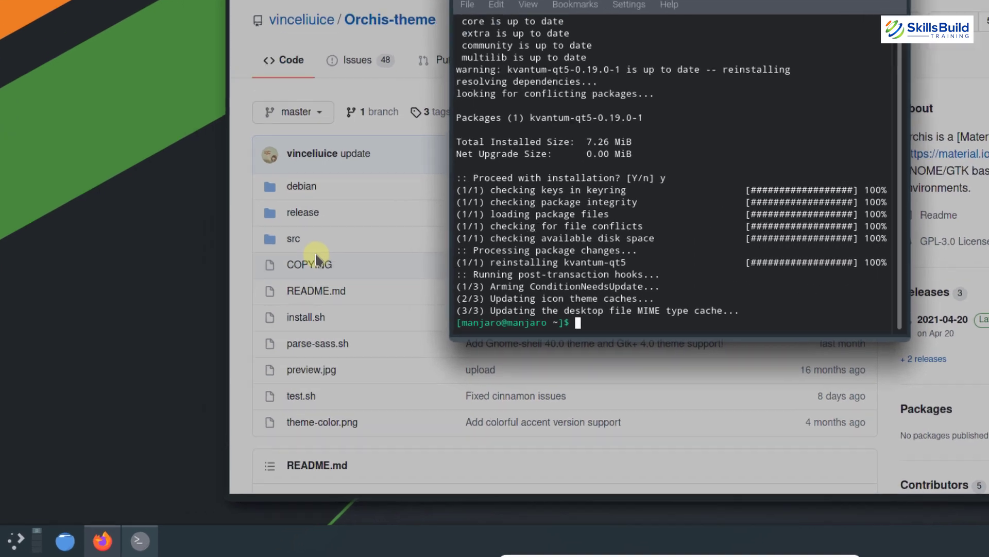
# Launch Kvantum Manager by searching kvantu in the launcher
pyautogui.press('super')
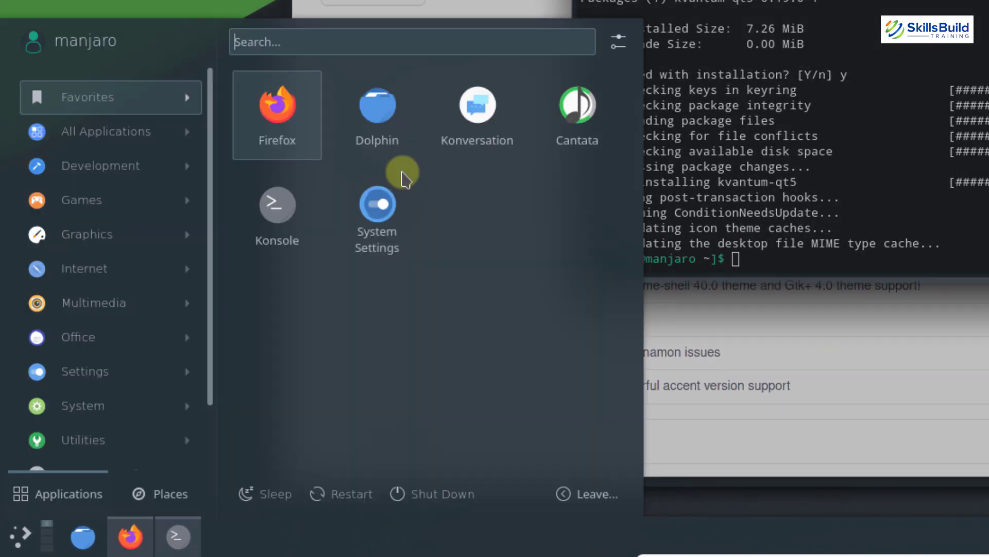
pyautogui.write('kvantu')
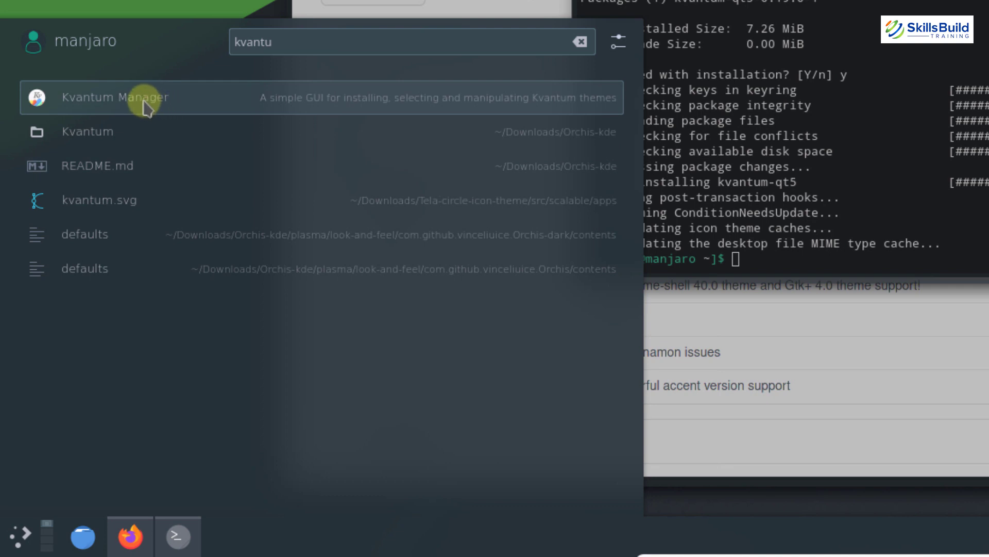
pyautogui.click(606, 93)
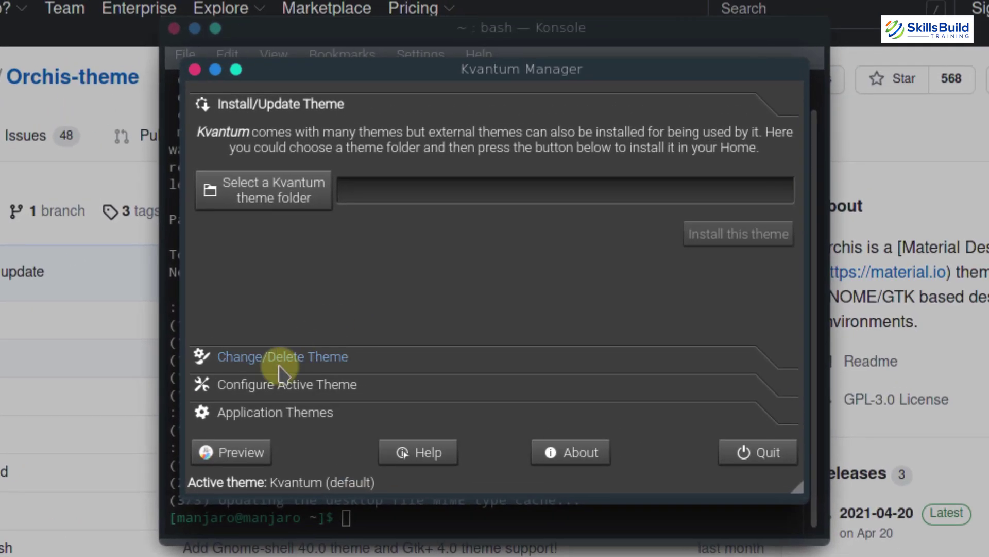
# Under Change/Delete Theme, select Orchis-dark and click Use this theme
pyautogui.click(279, 361)
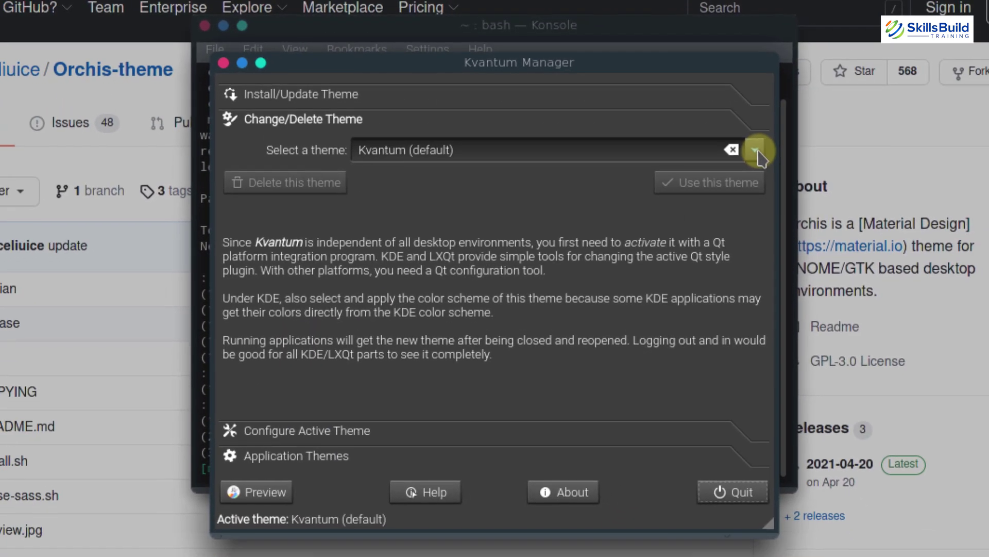
pyautogui.click(755, 150)
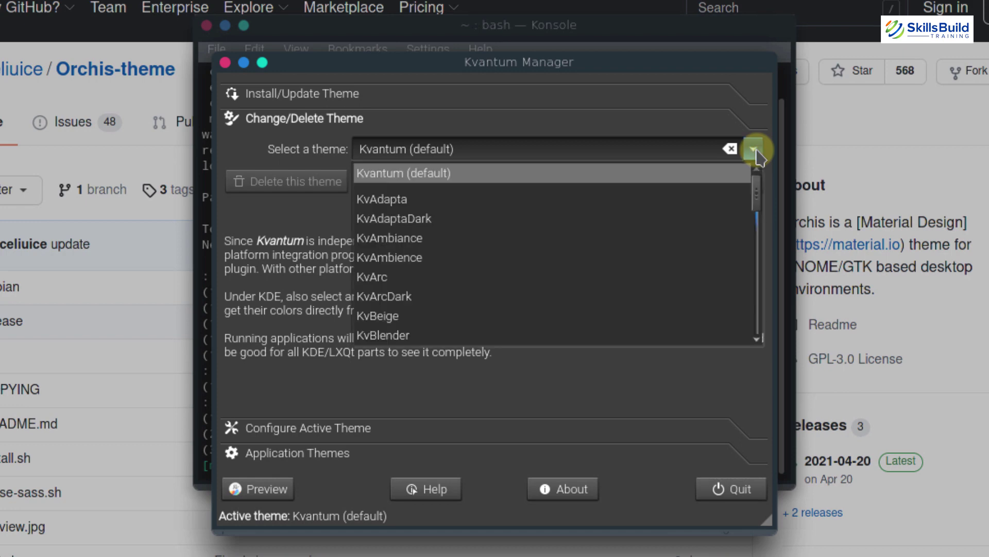
pyautogui.scroll(-5, 600, 228)
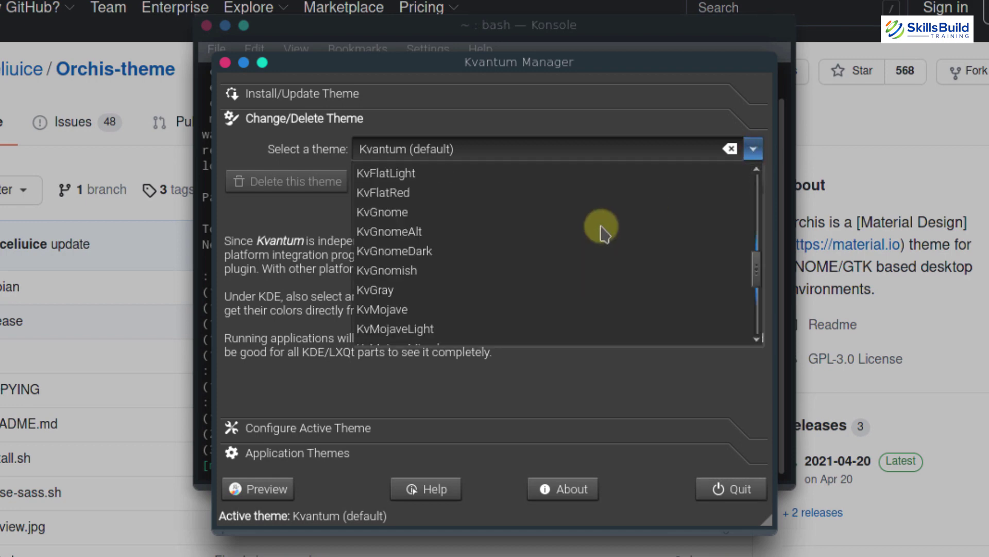
pyautogui.scroll(-4, 753, 297)
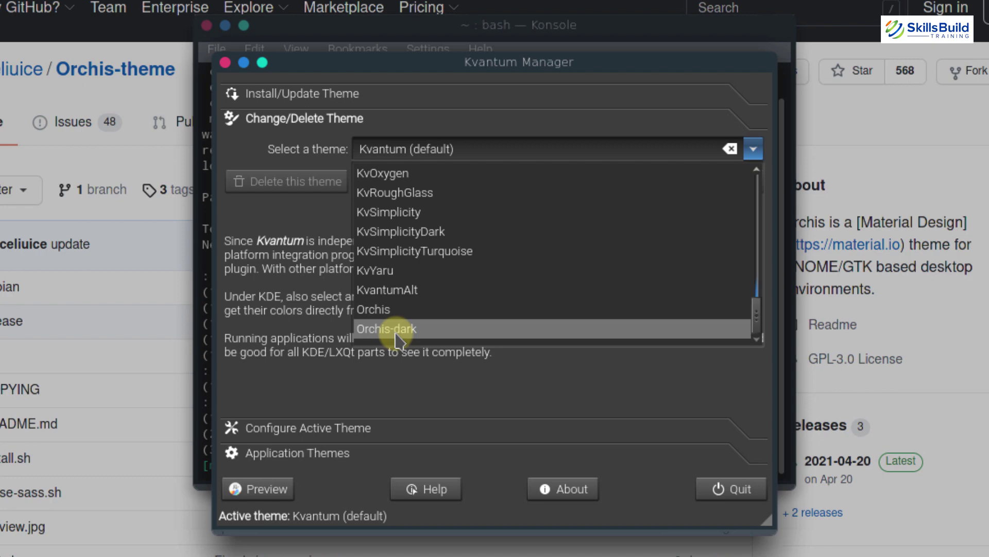
pyautogui.click(396, 332)
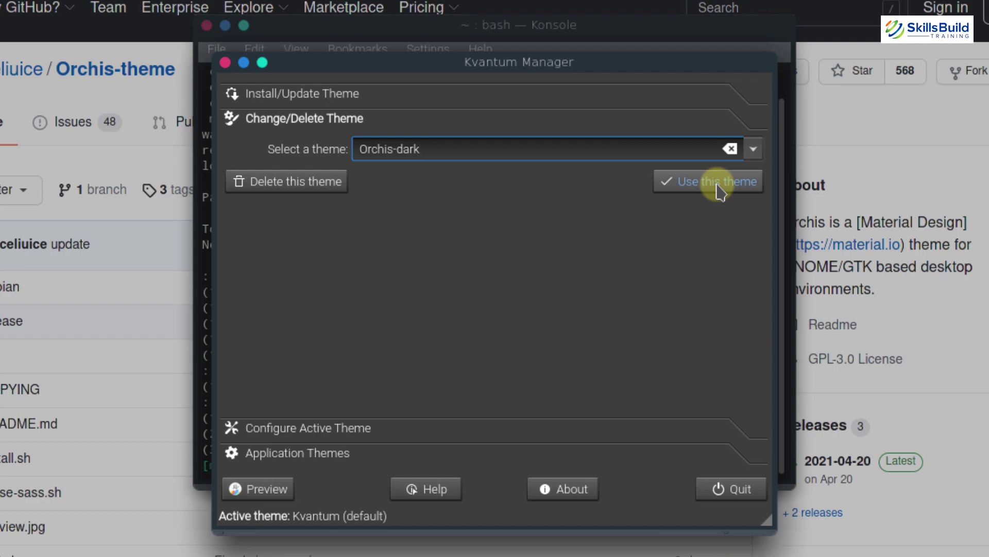
pyautogui.click(719, 182)
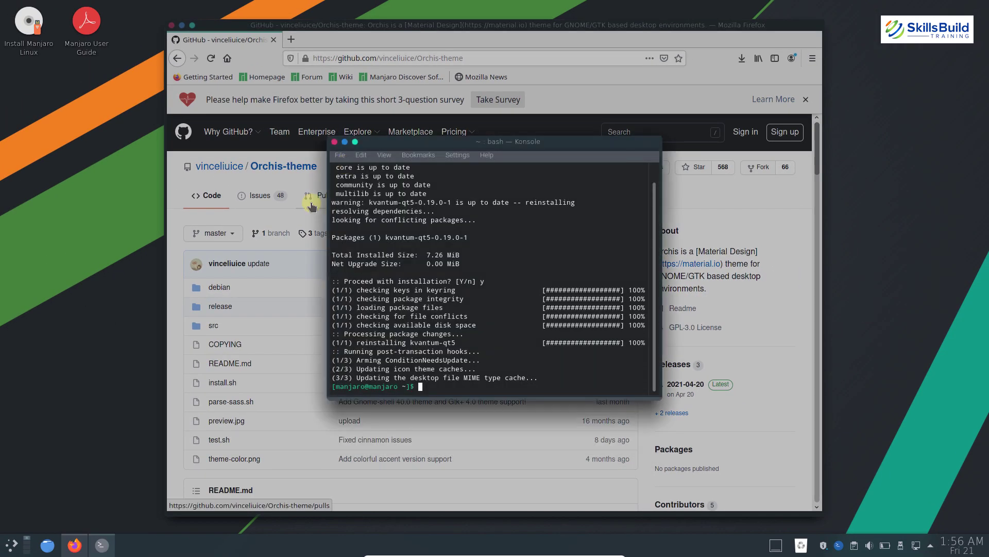
# Launch System Settings, apply kvantum-dark as the Application Style, then clear the search to reach Global Theme
pyautogui.press('super')
pyautogui.write('system')
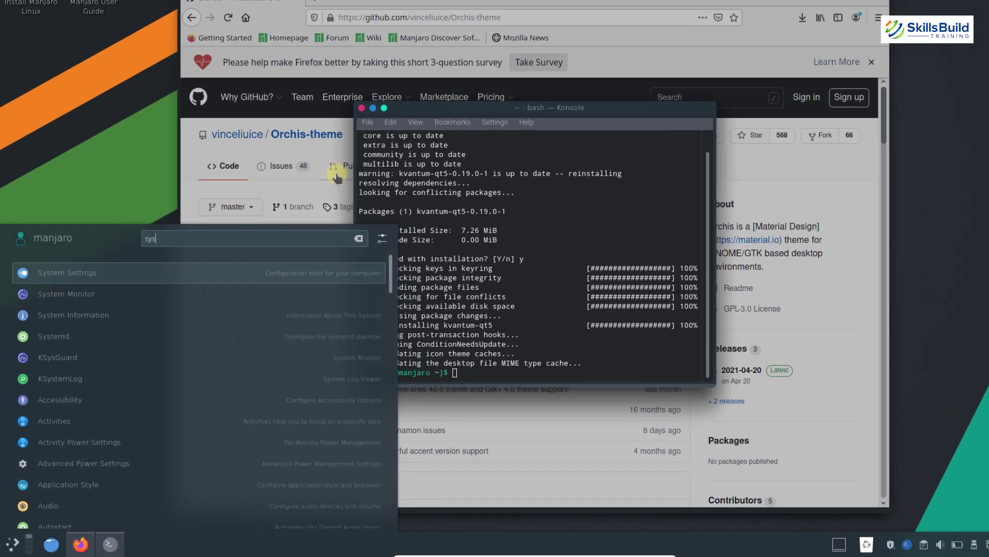
pyautogui.press('Return')
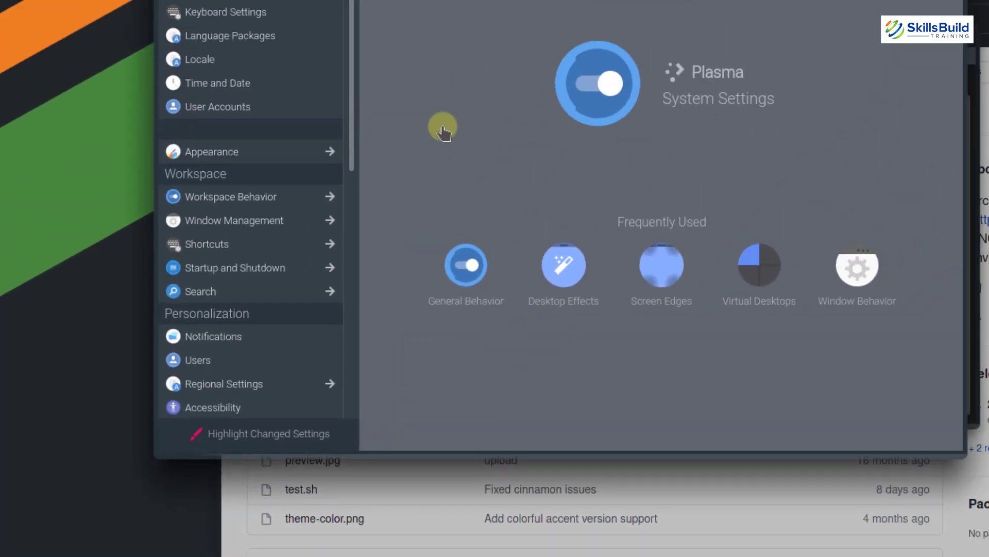
pyautogui.write('application s')
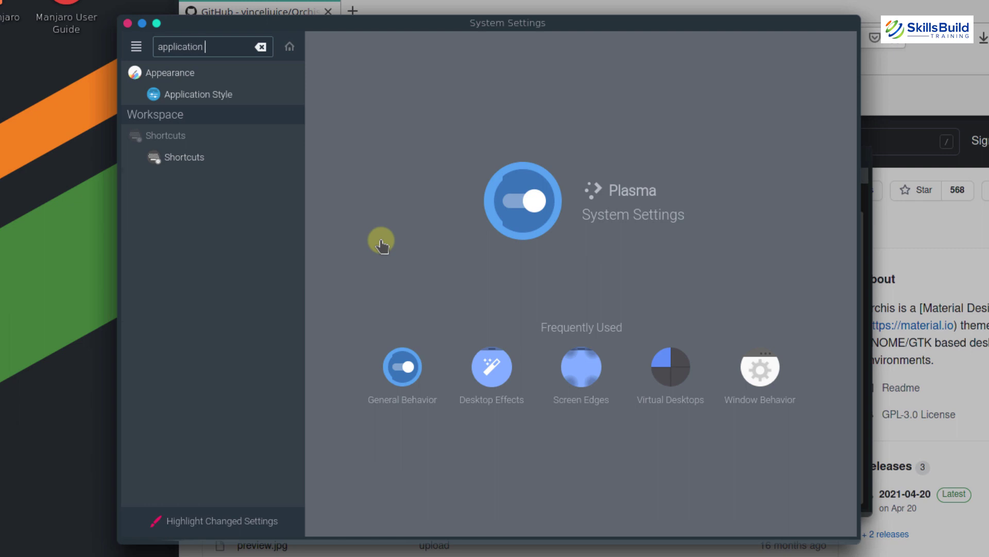
pyautogui.click(205, 98)
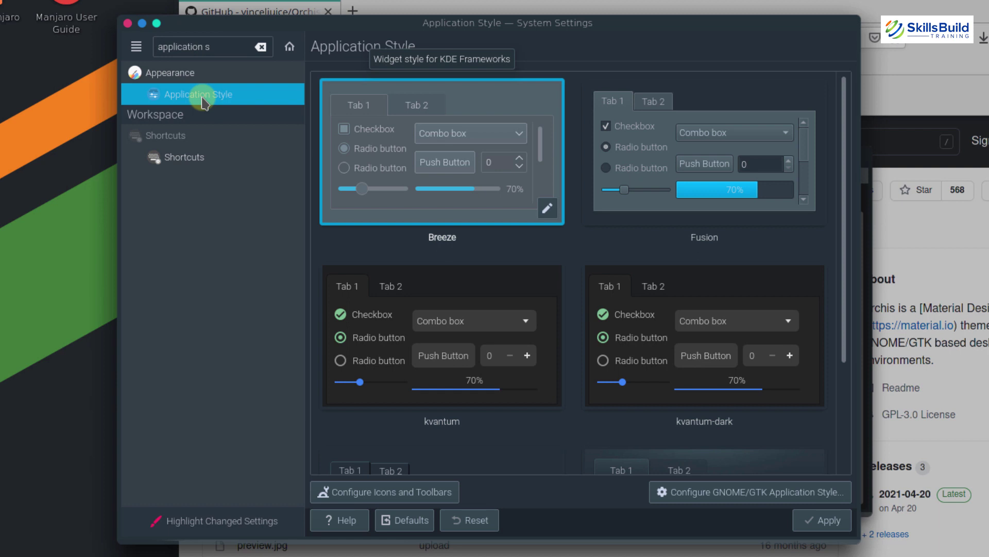
pyautogui.click(727, 365)
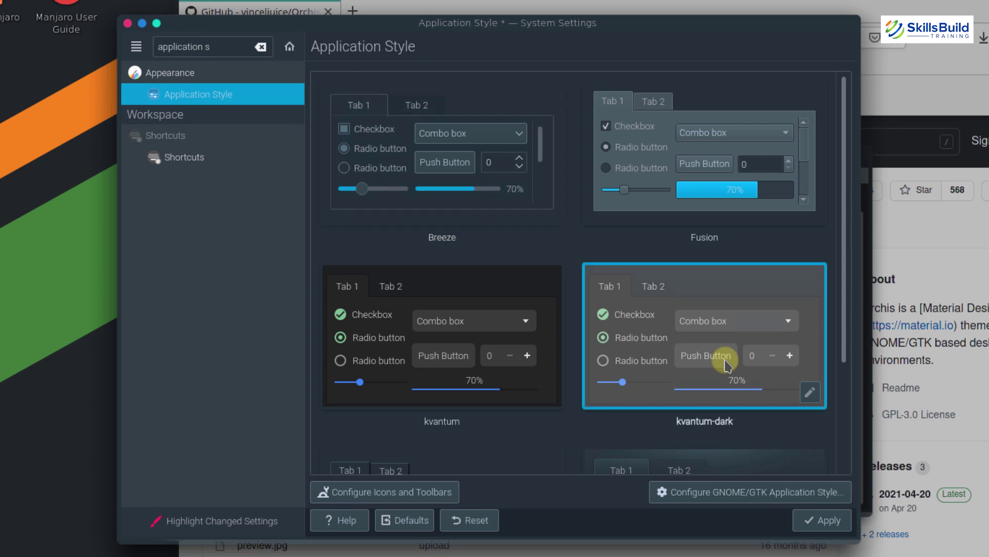
pyautogui.click(821, 524)
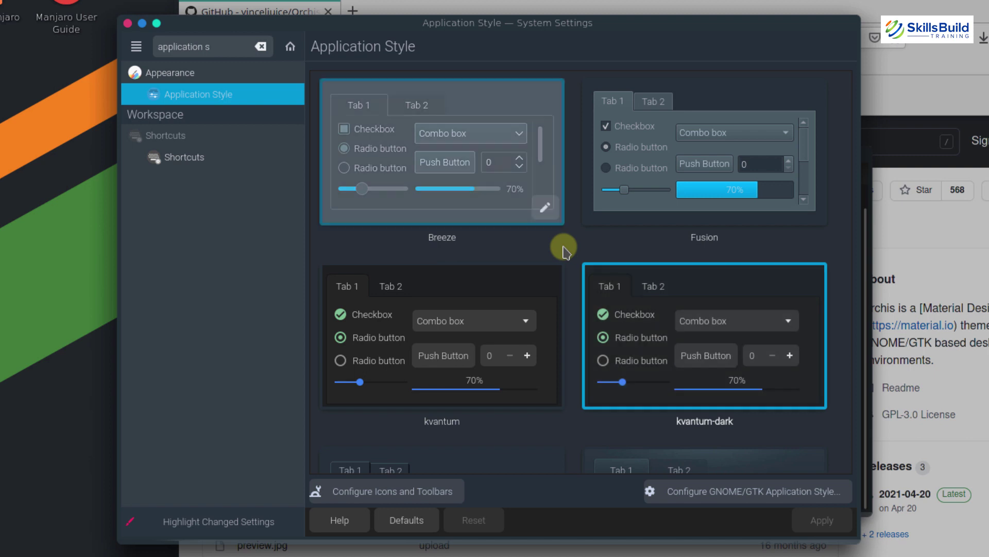
pyautogui.click(257, 45)
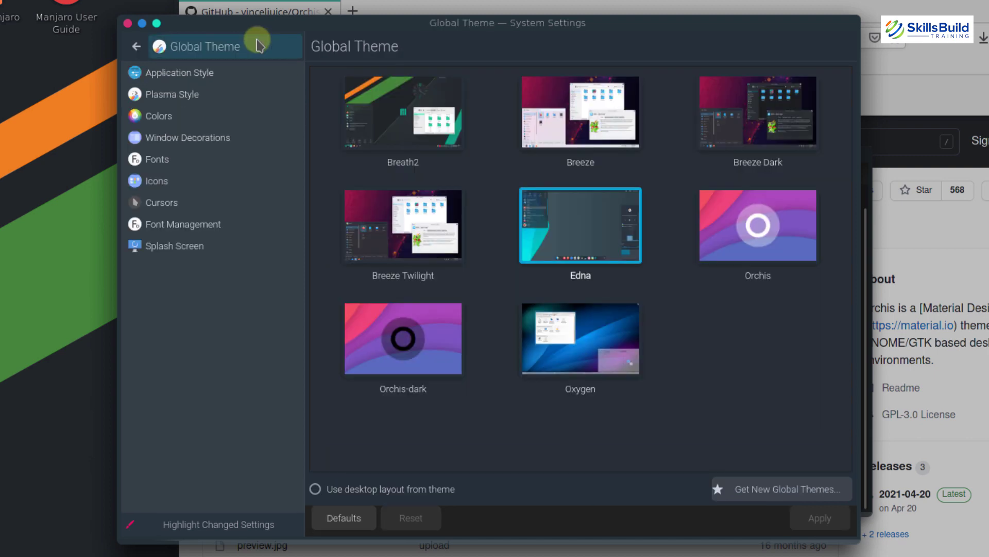
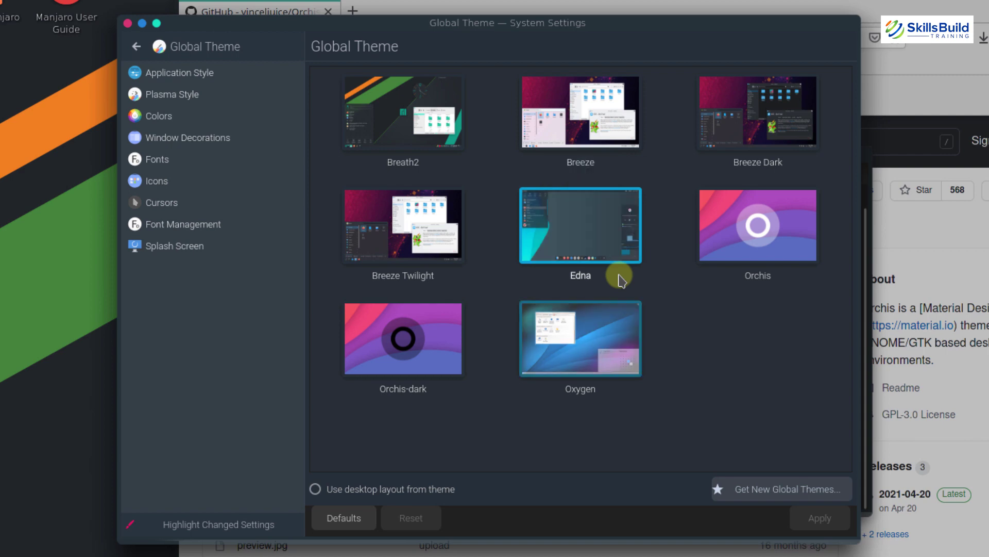
# Apply the Orchis-dark global theme, then close System Settings, Konsole and Firefox
pyautogui.click(398, 352)
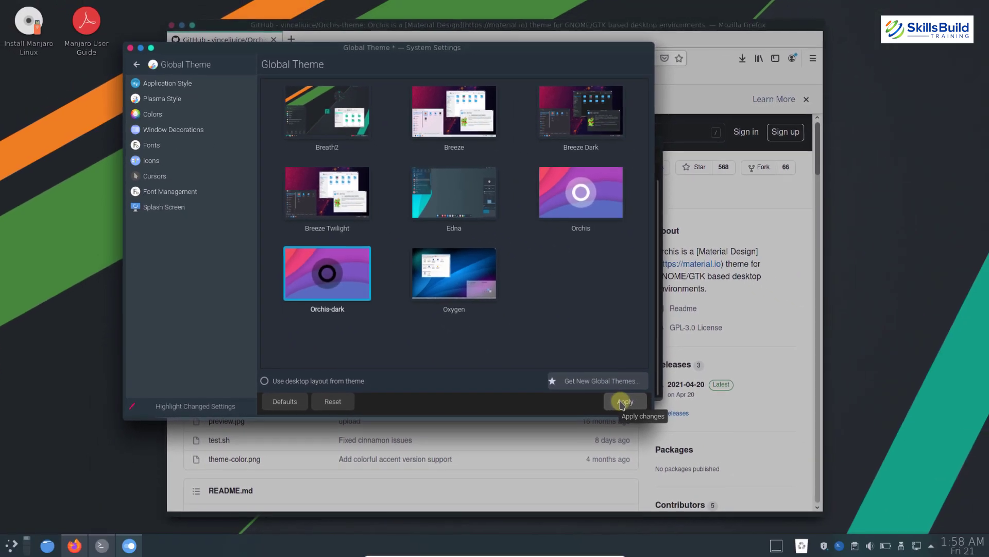
pyautogui.click(815, 519)
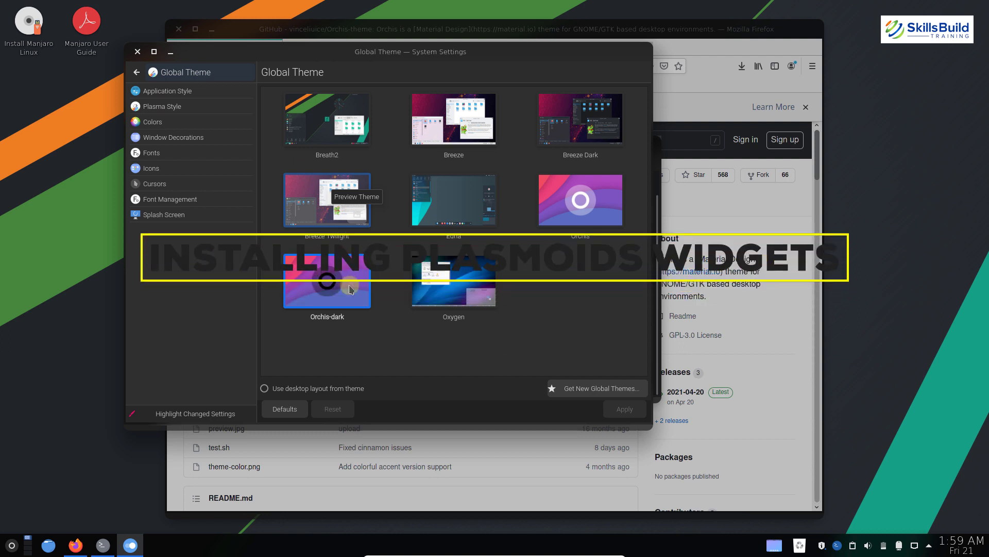
pyautogui.click(137, 51)
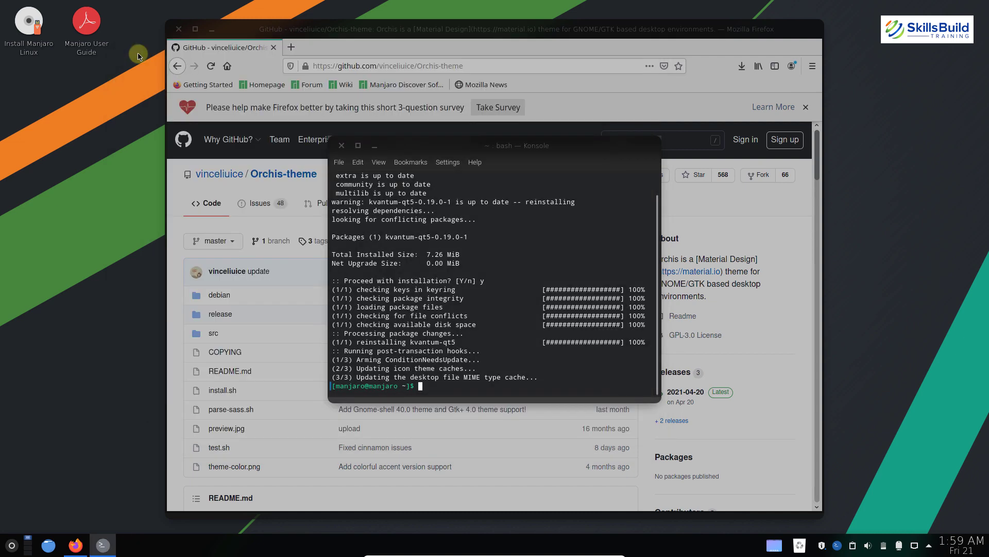
pyautogui.click(342, 147)
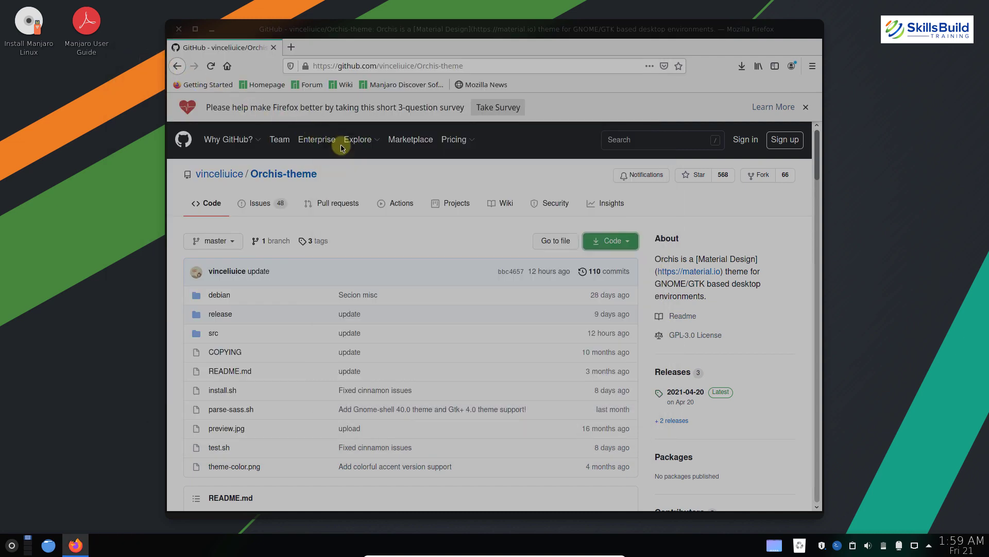
pyautogui.click(179, 31)
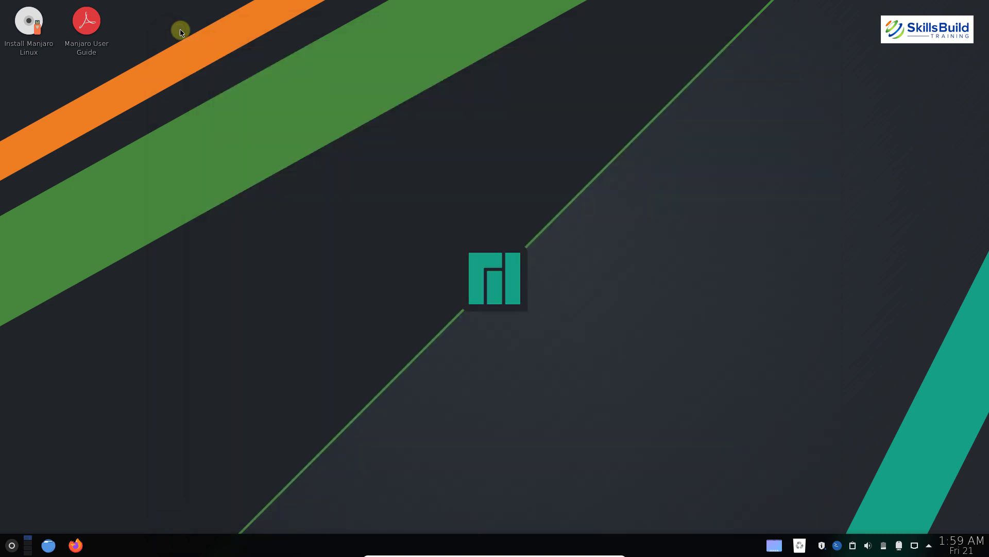
# From the desktop's Add Widgets panel, open the Download New Plasma Widgets catalogue
pyautogui.rightClick(180, 31)
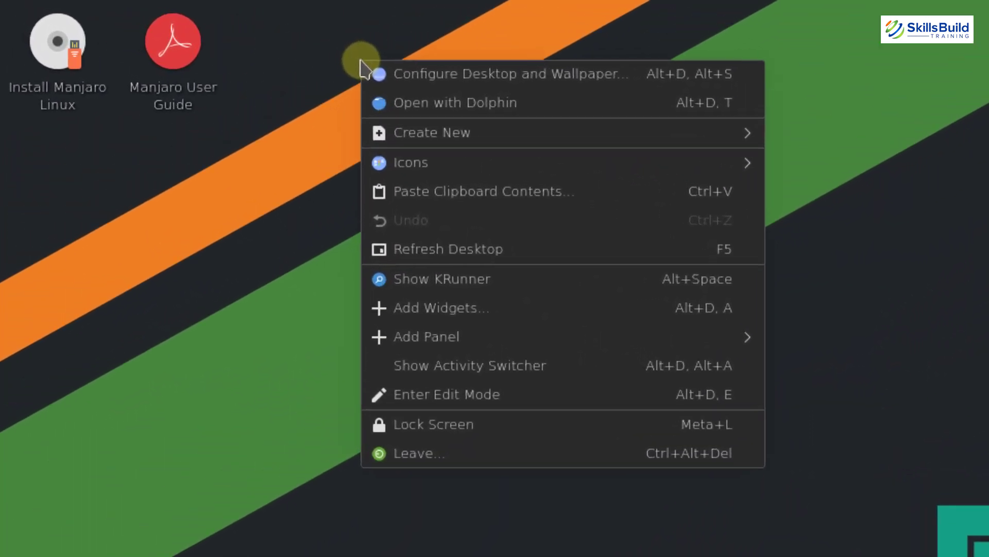
pyautogui.click(413, 314)
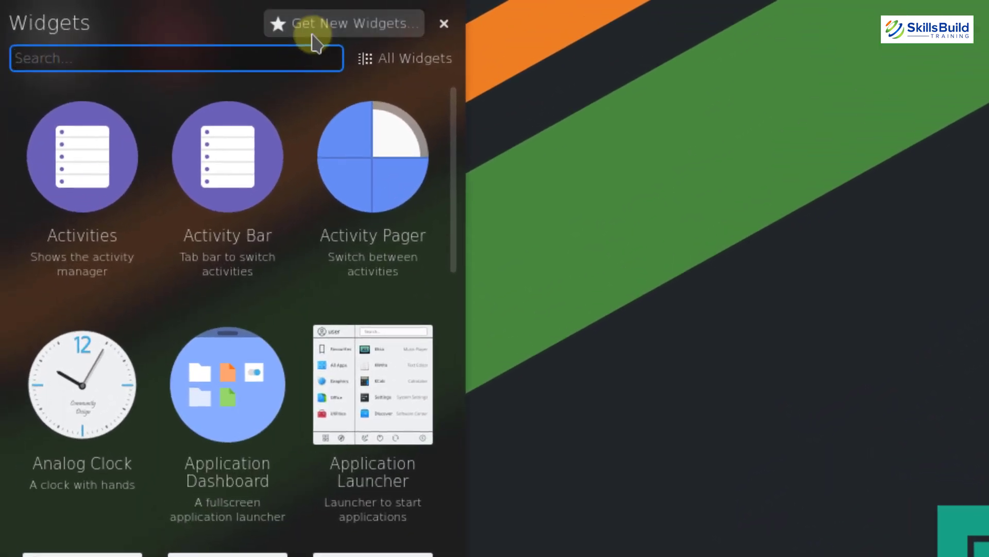
pyautogui.click(312, 35)
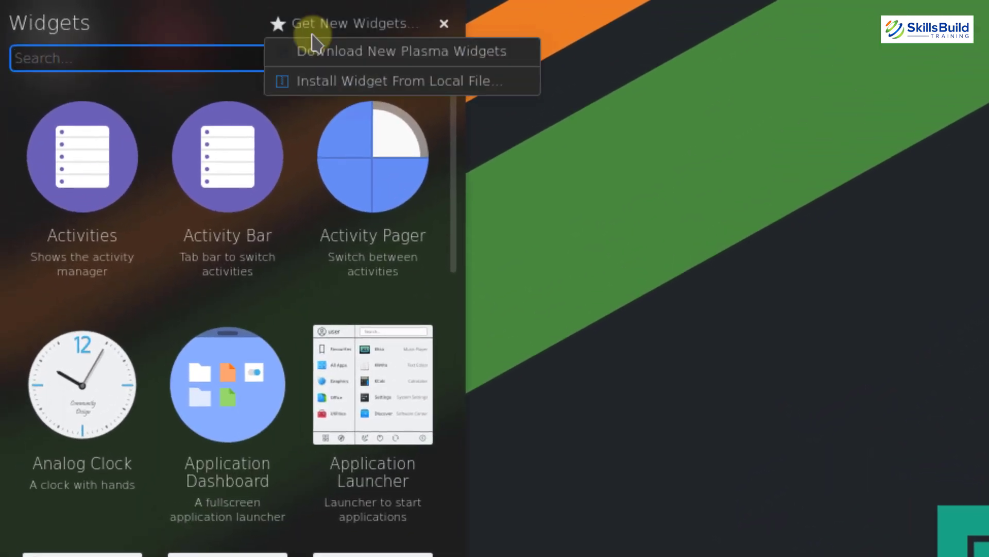
pyautogui.click(426, 63)
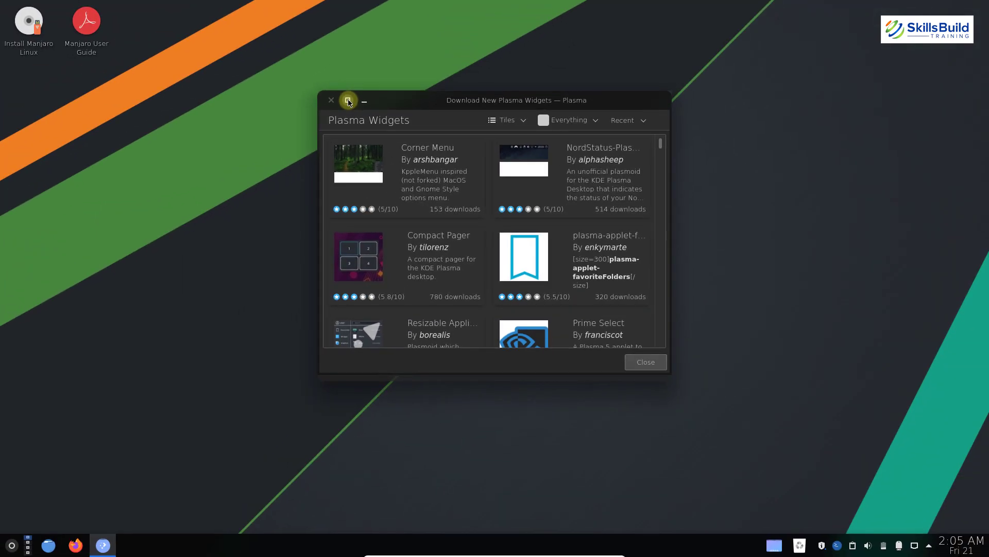
# Search 'latte' and install Latte SideBar Button (0.2.0 plasmoid), Latte Separator and Latte Spacer
pyautogui.click(348, 101)
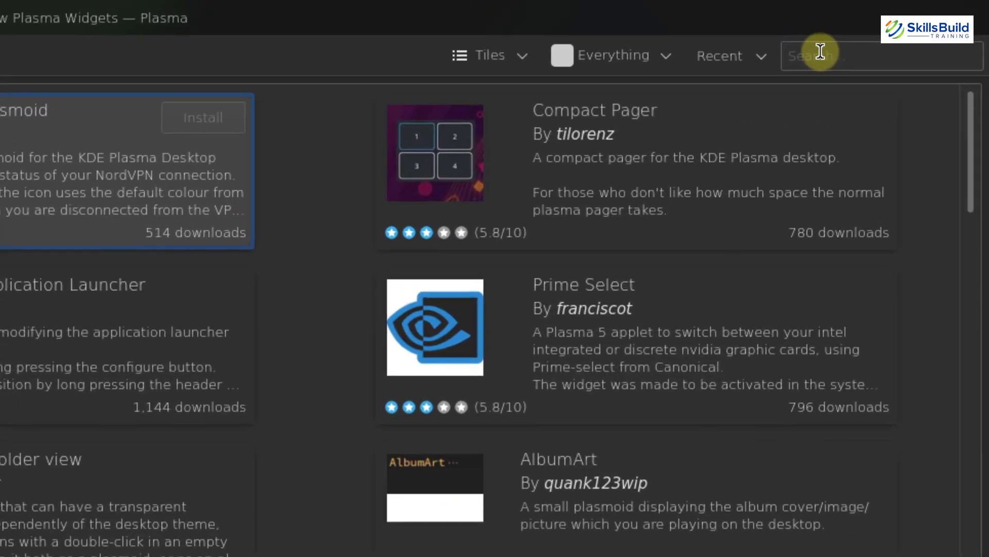
pyautogui.click(820, 52)
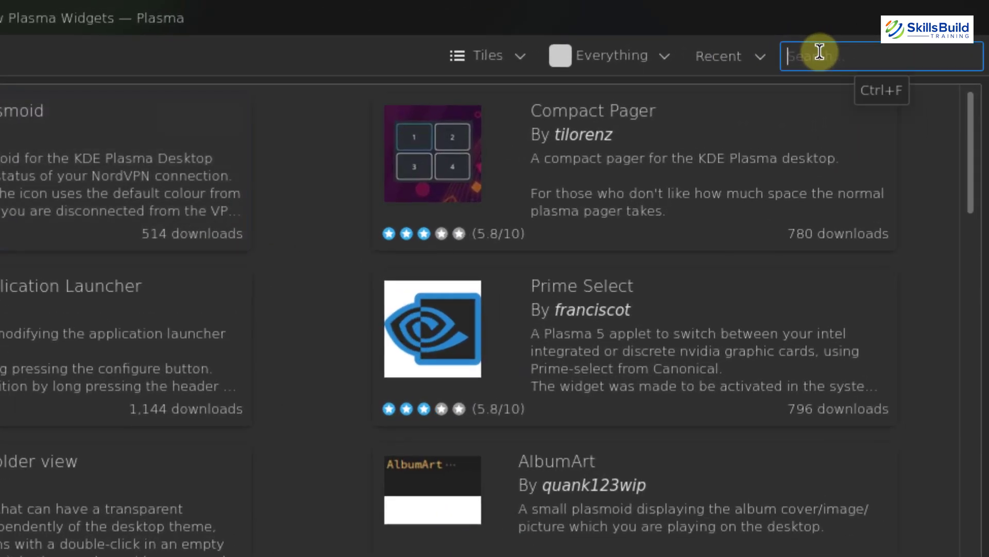
pyautogui.write('latte')
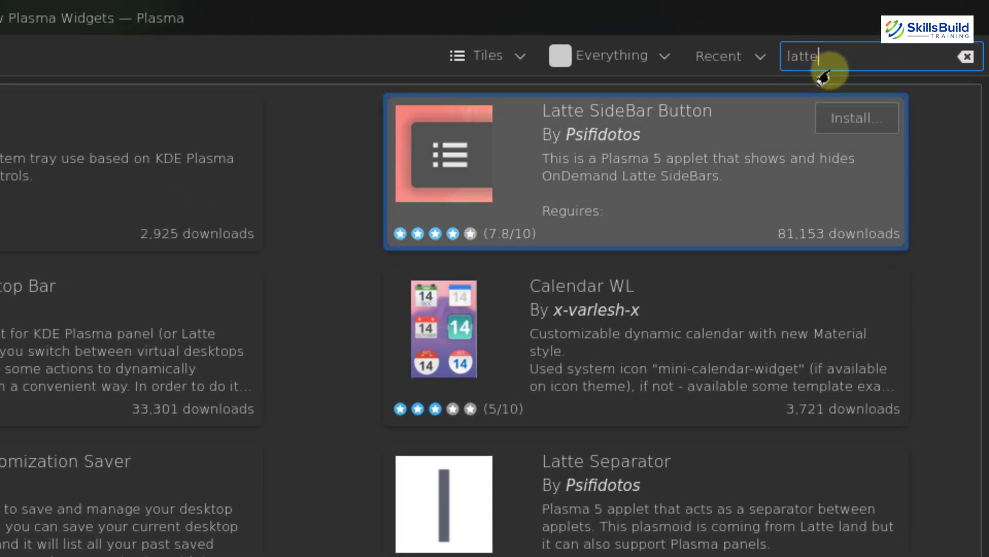
pyautogui.click(856, 120)
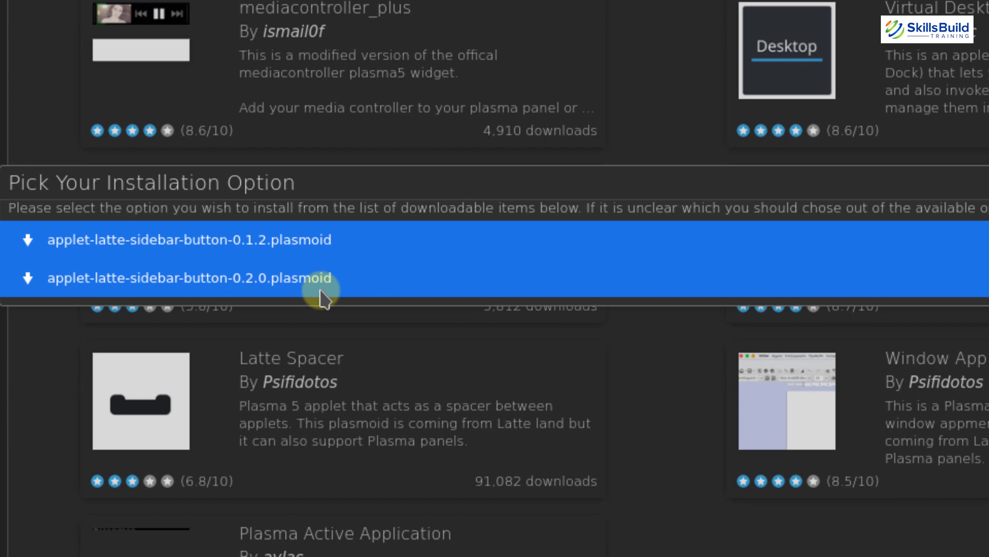
pyautogui.click(320, 291)
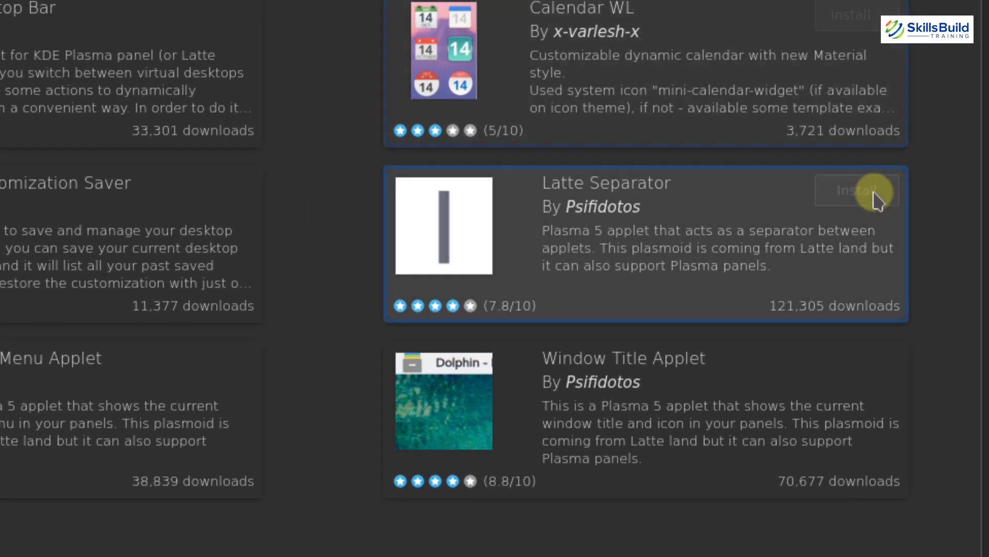
pyautogui.click(875, 195)
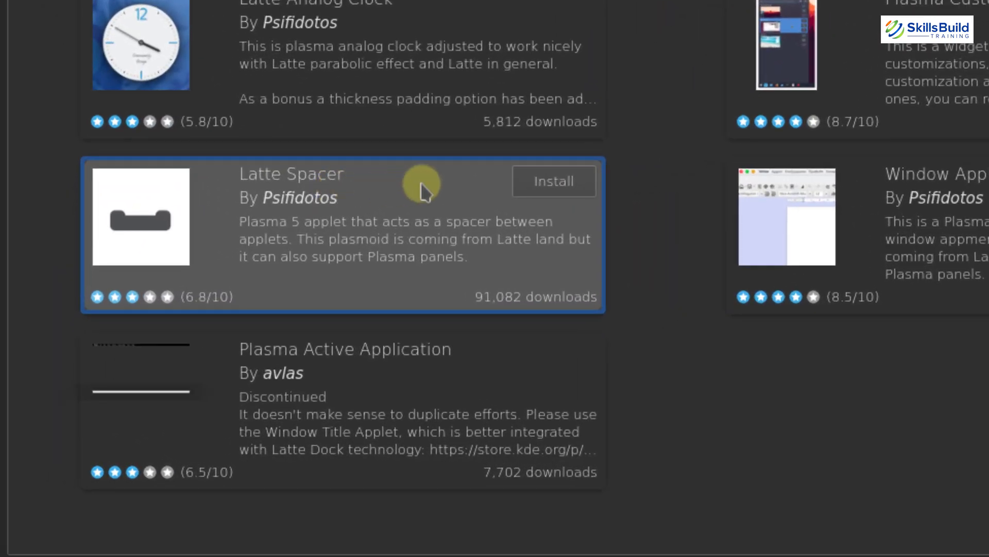
pyautogui.click(549, 181)
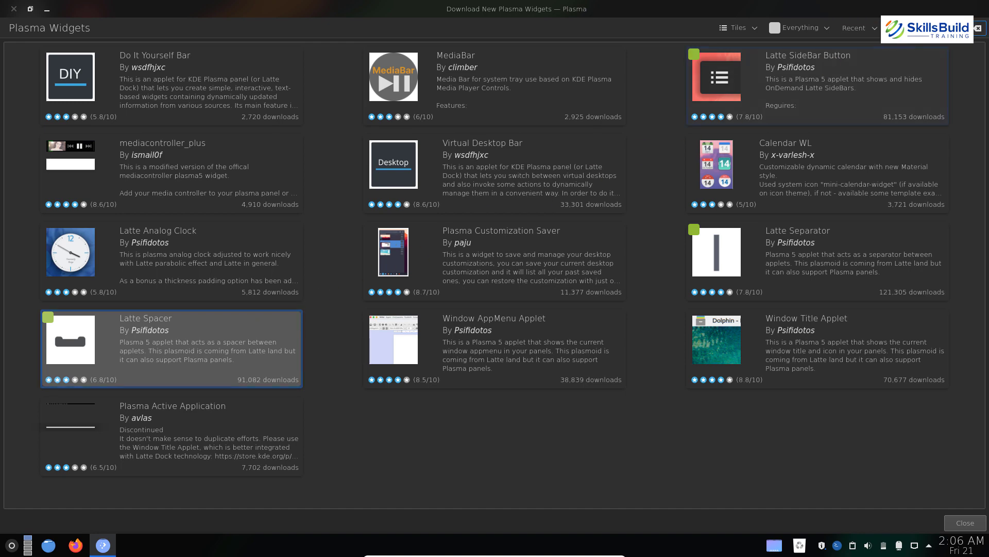
pyautogui.click(909, 29)
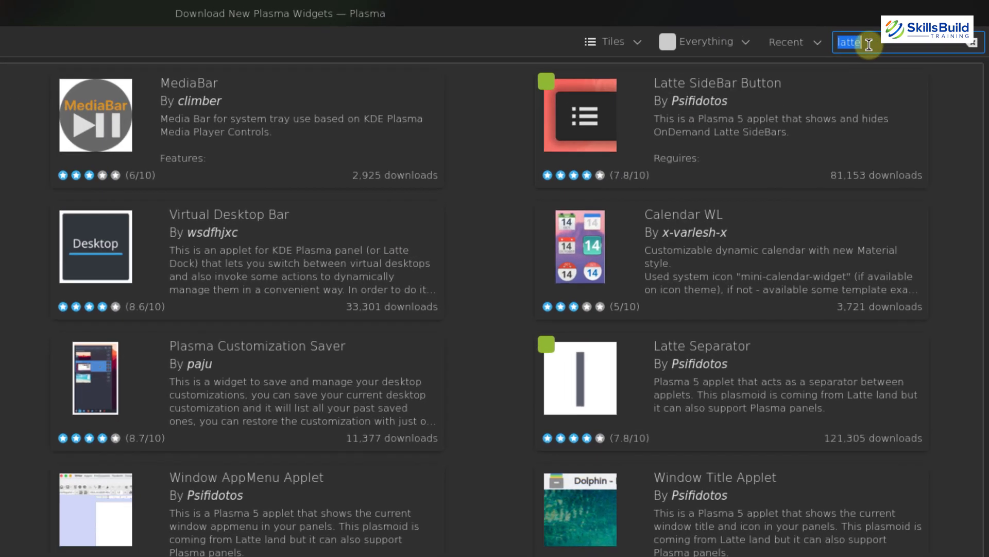
# Search for and install Better inline clock, then Simple Menu version simplemenu-1.0.12
pyautogui.write('inline clock')
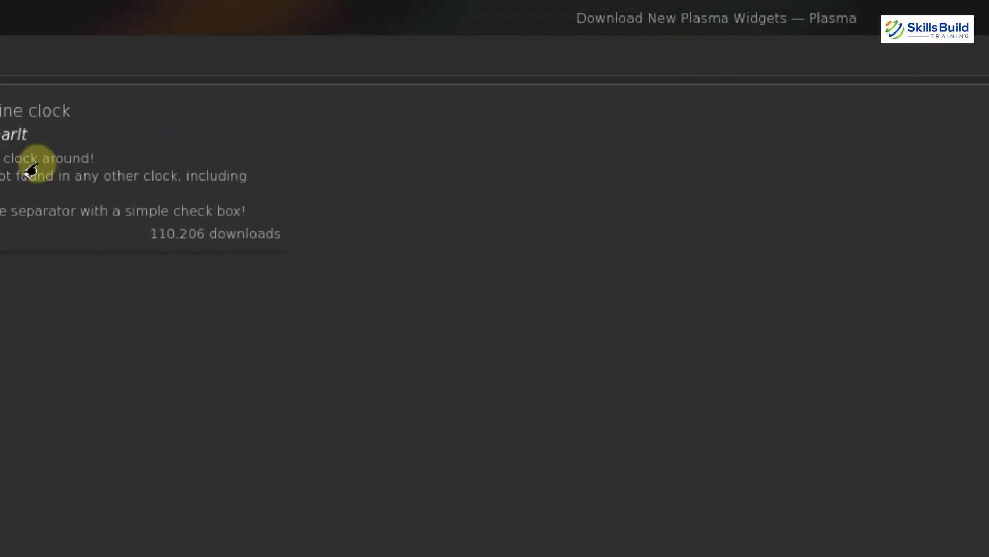
pyautogui.click(222, 126)
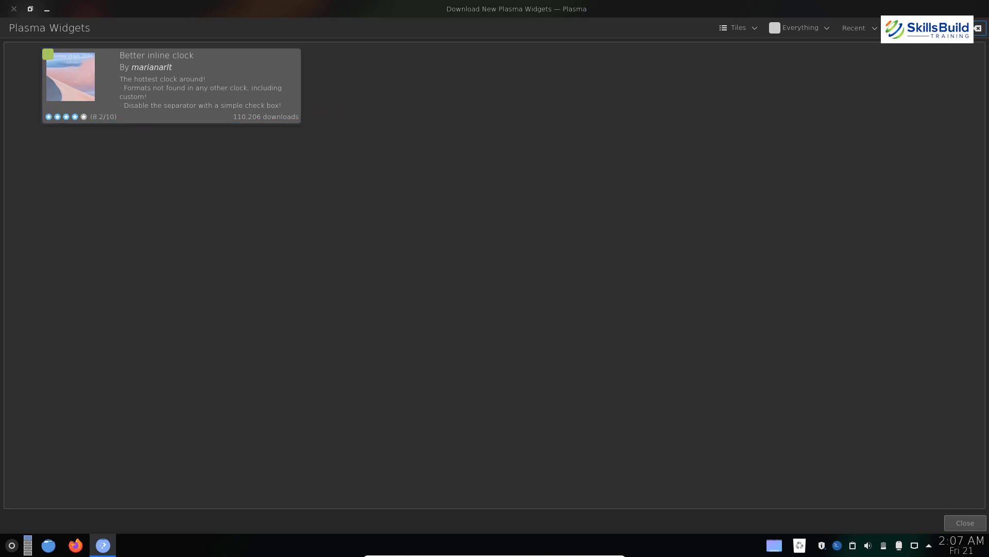
pyautogui.press('BackSpace')
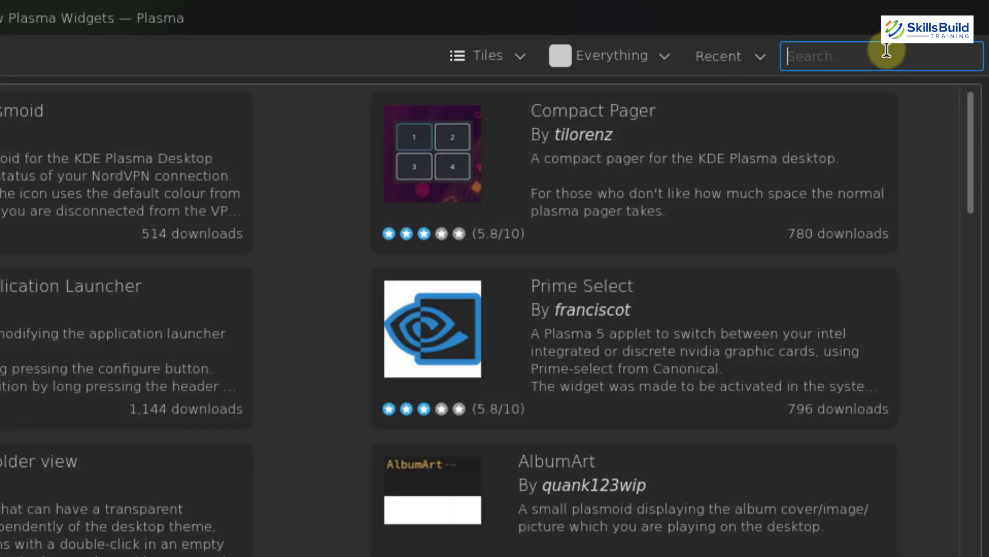
pyautogui.write('simple menu')
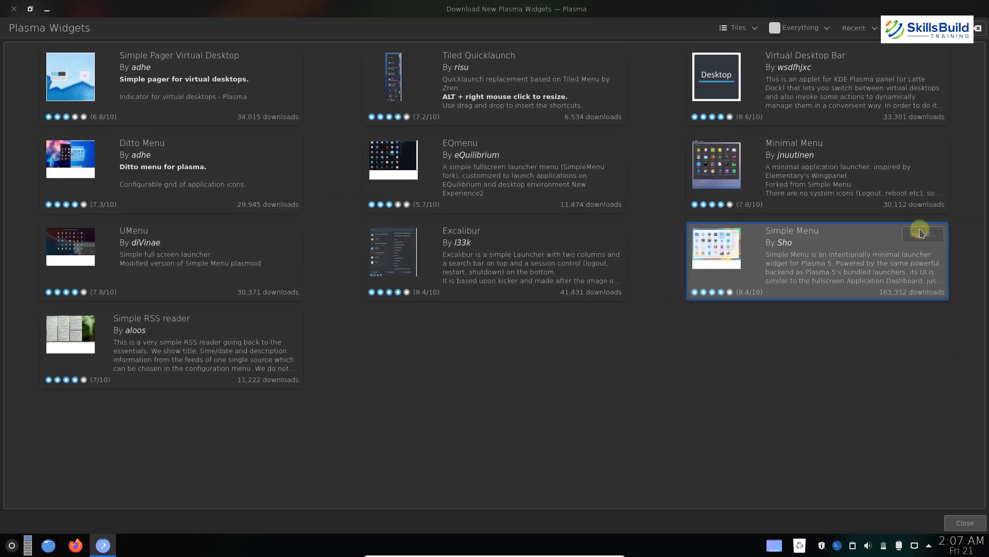
pyautogui.click(921, 233)
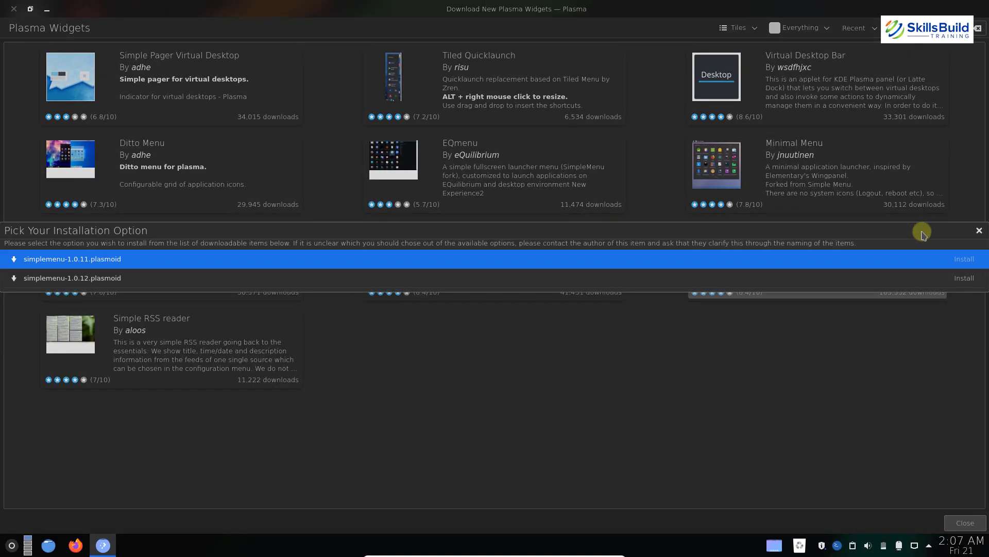
pyautogui.click(962, 277)
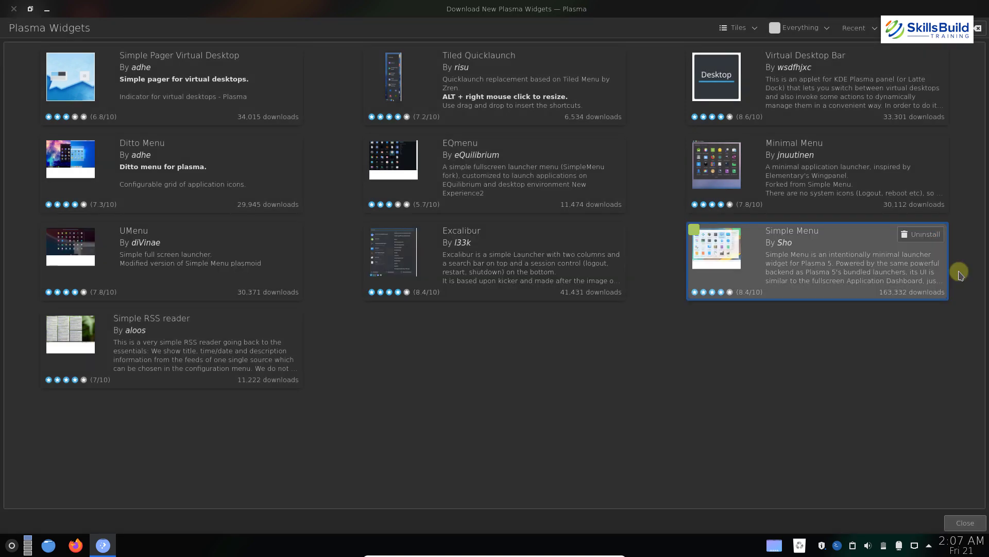
# Close the widget catalogue and copy the virtual-desktop-bar GitHub repository's HTTPS clone URL in Firefox
pyautogui.click(15, 9)
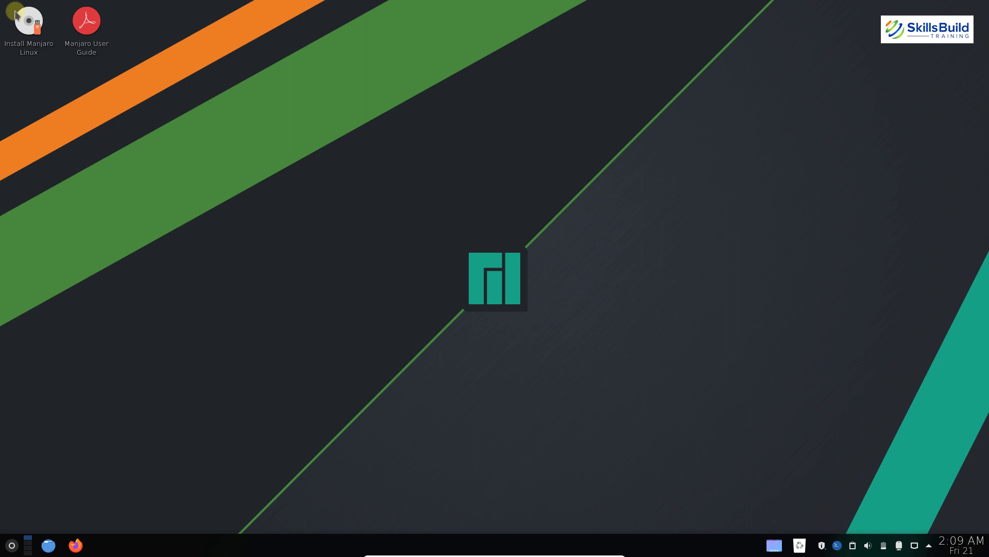
pyautogui.click(76, 544)
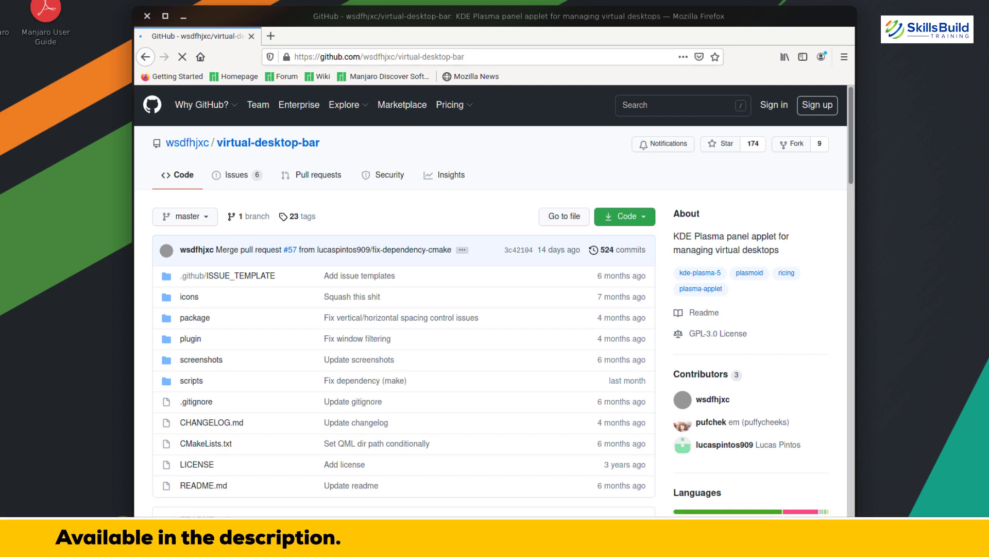
pyautogui.click(643, 216)
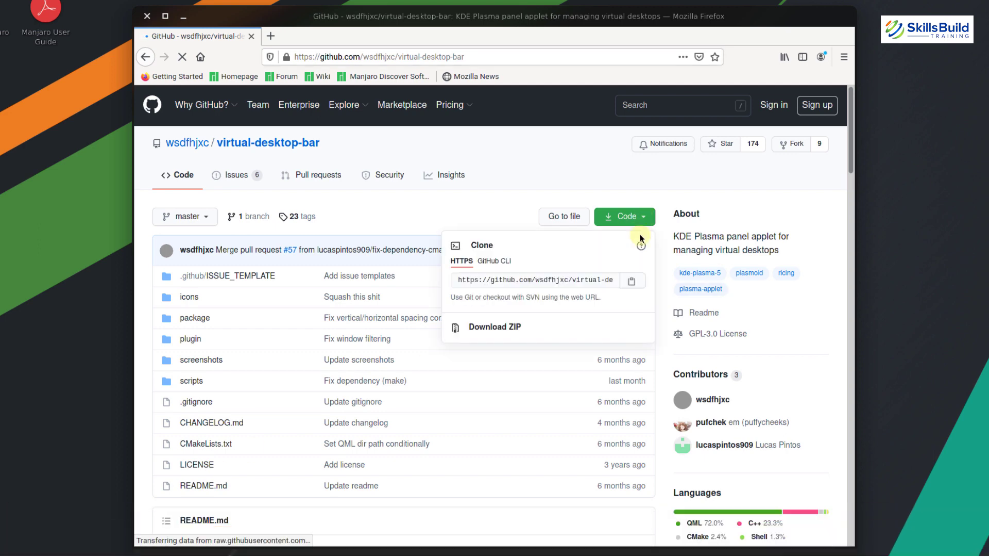
pyautogui.click(632, 281)
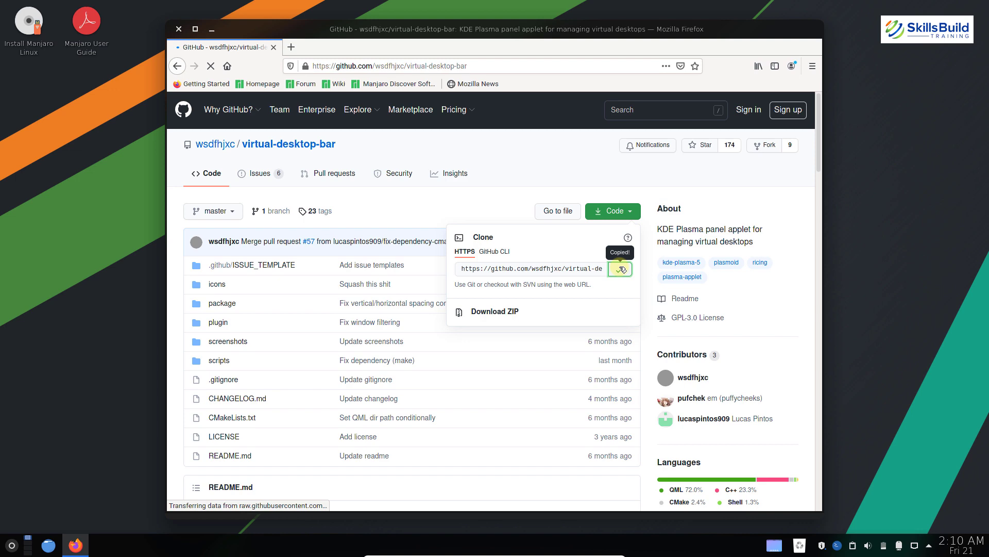
pyautogui.hotkey('ctrl', 'alt', 't')
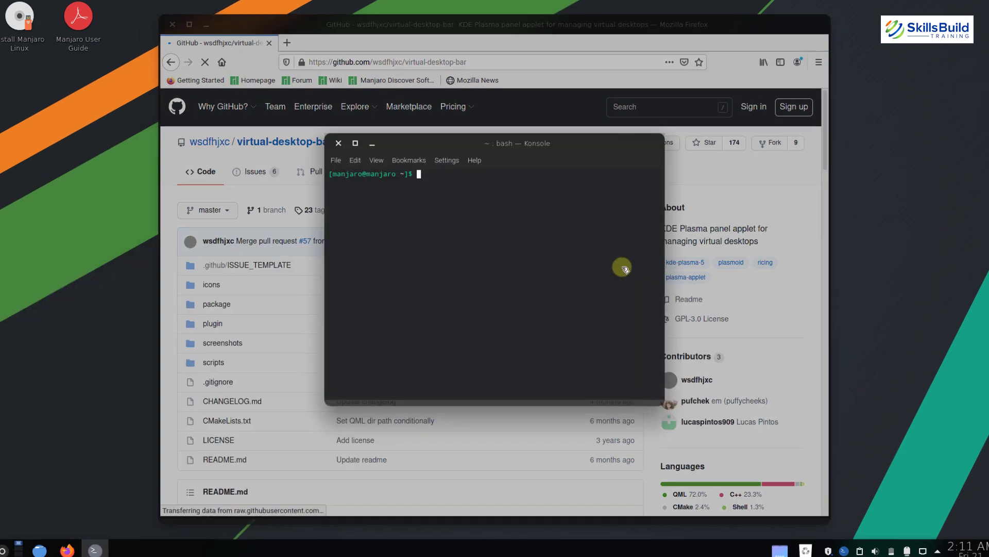
# In Downloads, git clone the pasted virtual-desktop-bar repository URL
pyautogui.write('cd d')
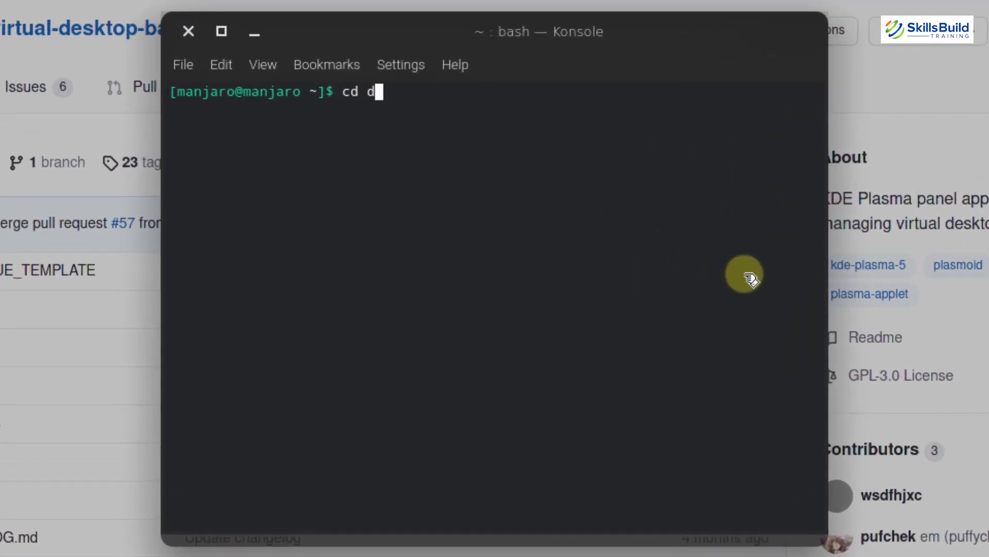
pyautogui.press('BackSpace')
pyautogui.write('Dow')
pyautogui.press('Tab')
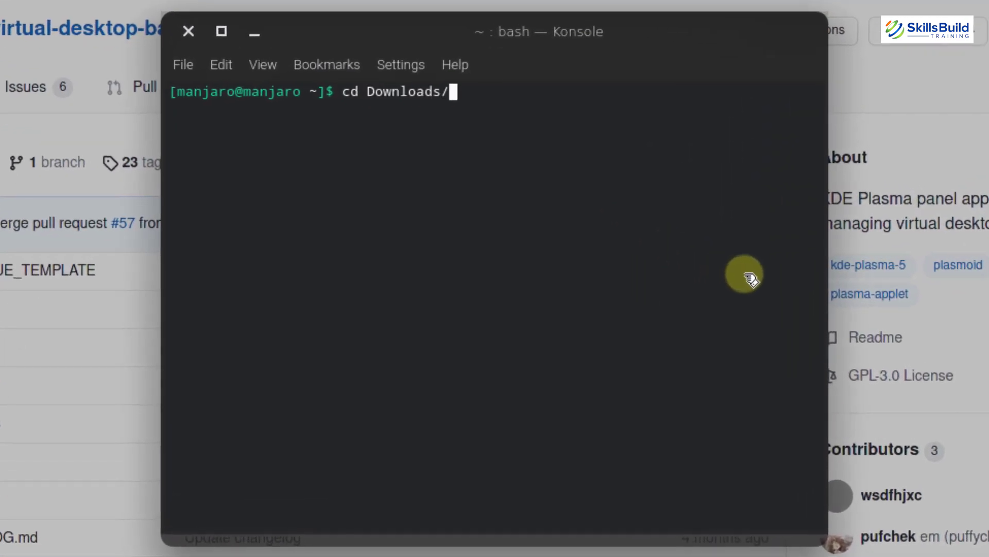
pyautogui.press('Return')
pyautogui.write('git clone')
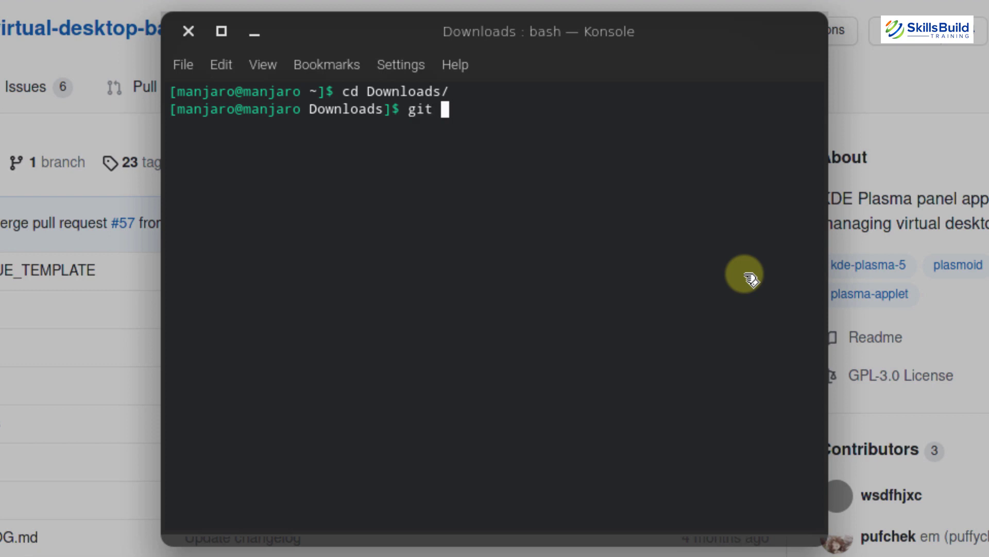
pyautogui.rightClick(626, 180)
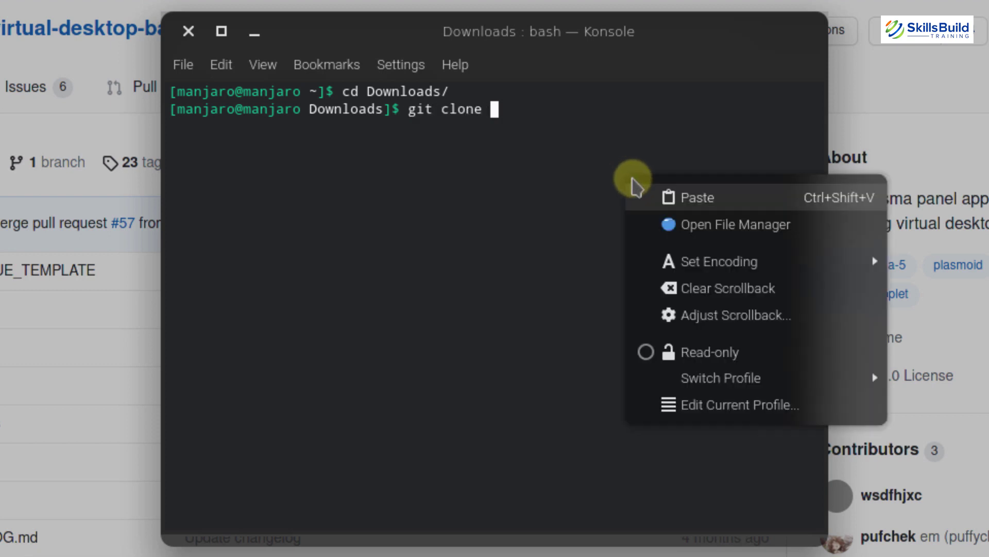
pyautogui.click(673, 201)
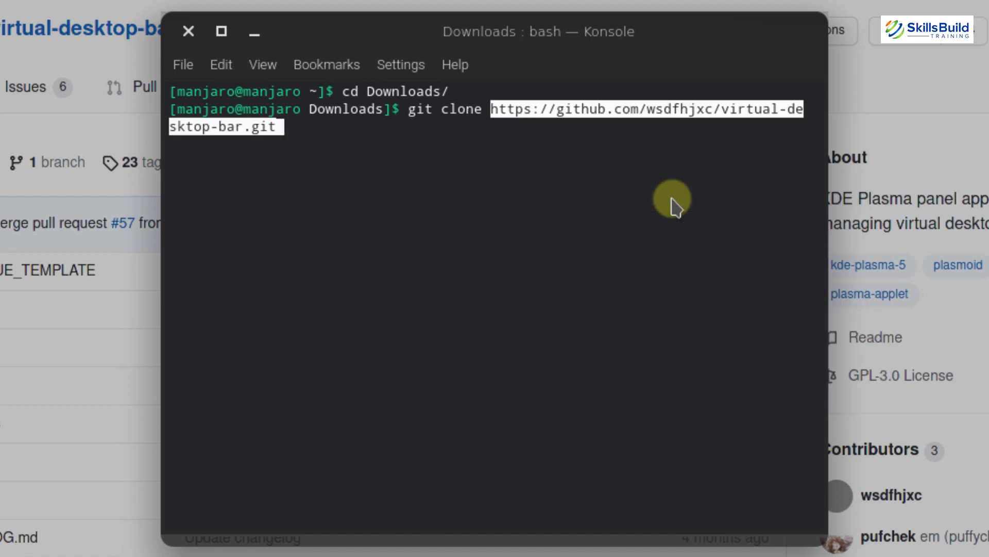
pyautogui.press('Return')
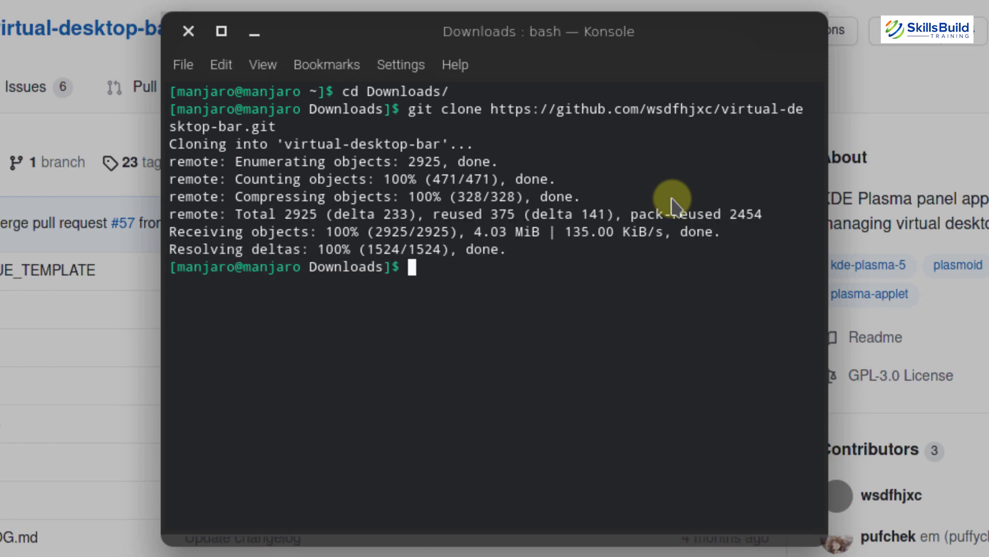
# Move into the cloned virtual-desktop-bar/scripts folder and list its install scripts
pyautogui.write('ls')
pyautogui.press('Return')
pyautogui.write('cd ')
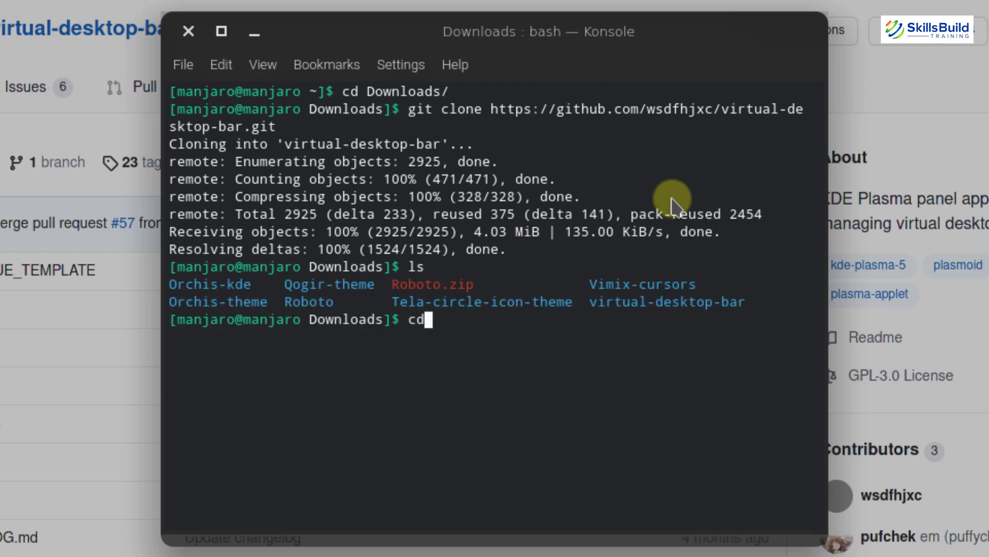
pyautogui.write('virtu')
pyautogui.press('Tab')
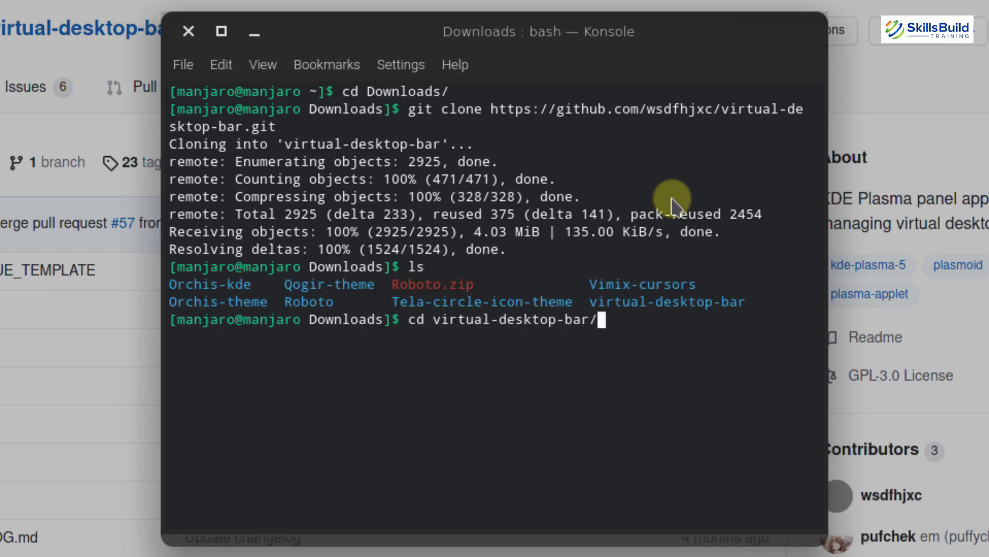
pyautogui.press('Return')
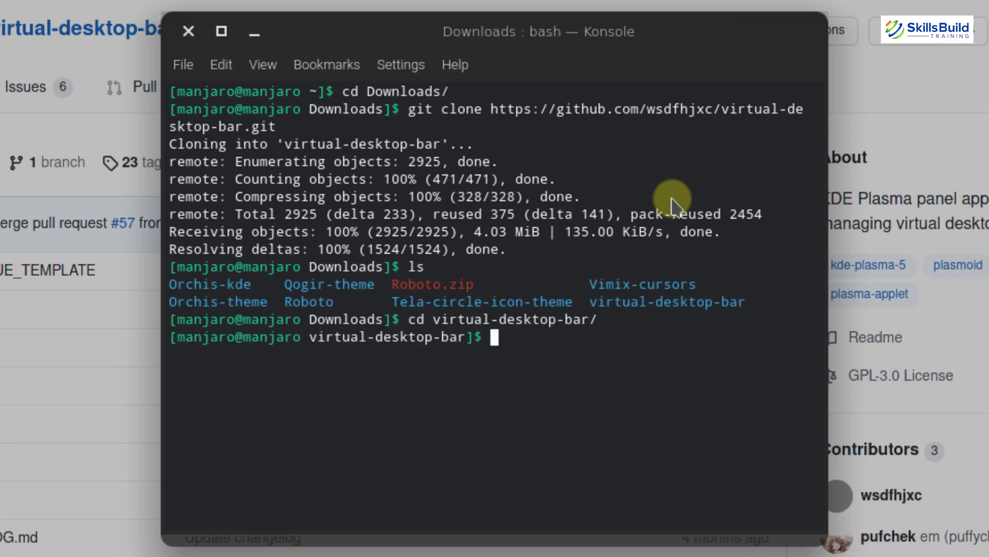
pyautogui.write('ls')
pyautogui.press('Return')
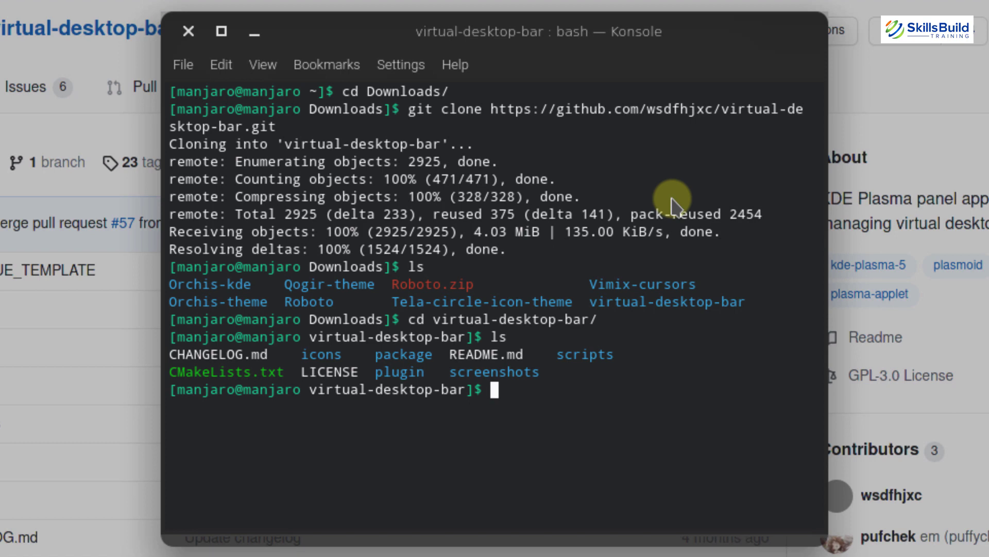
pyautogui.write('cd scripts')
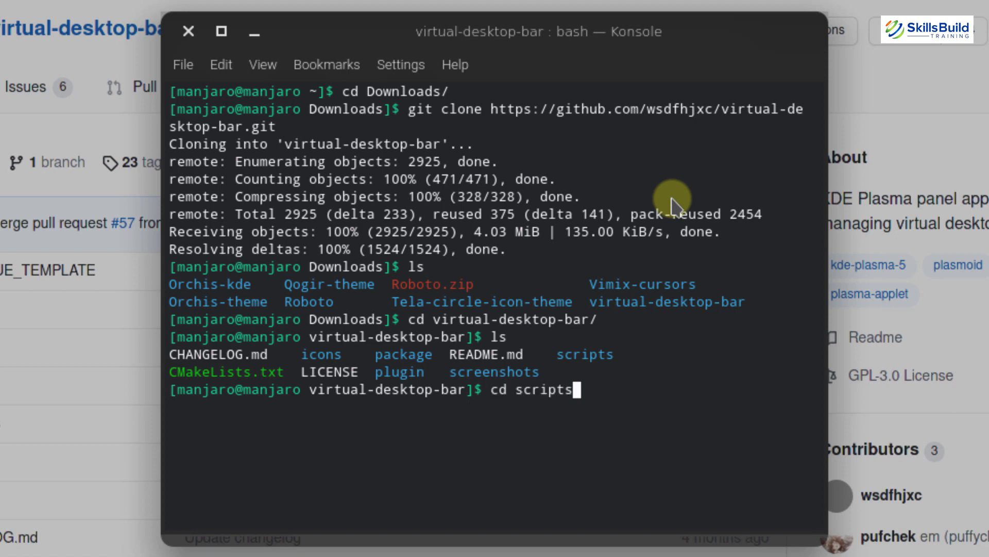
pyautogui.press('Return')
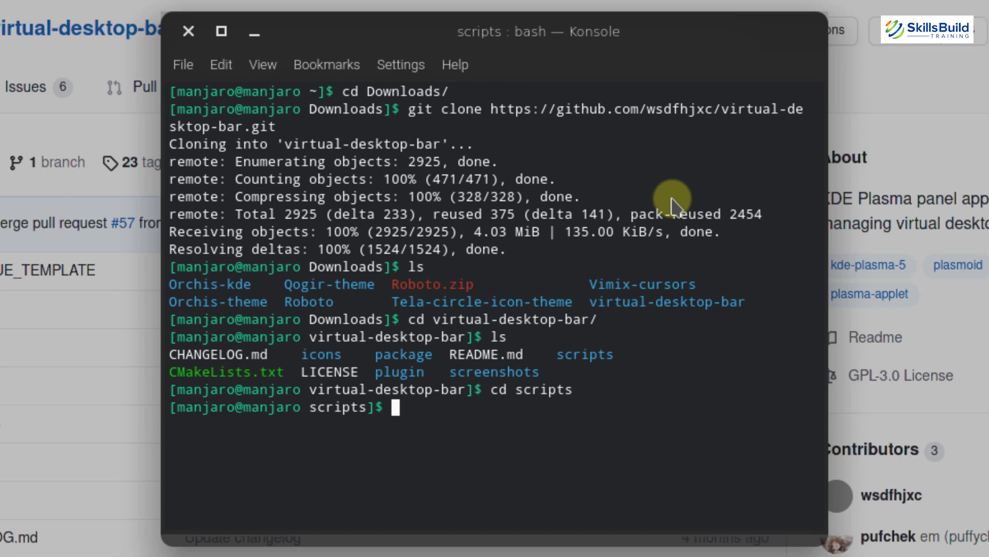
pyautogui.write('ls')
pyautogui.press('Return')
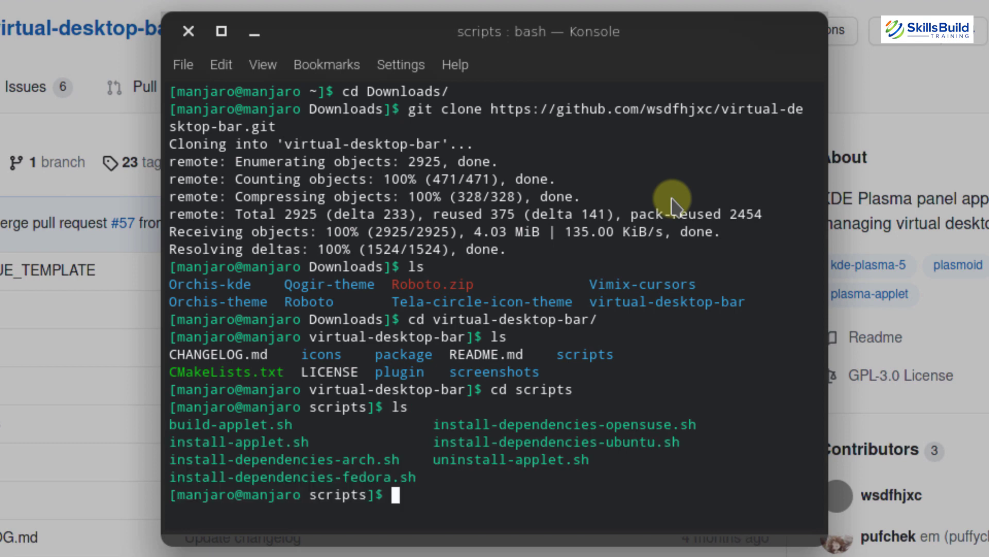
# Run ./install-dependencies-arch.sh from the scripts folder, then minimize Konsole
pyautogui.write('./insta')
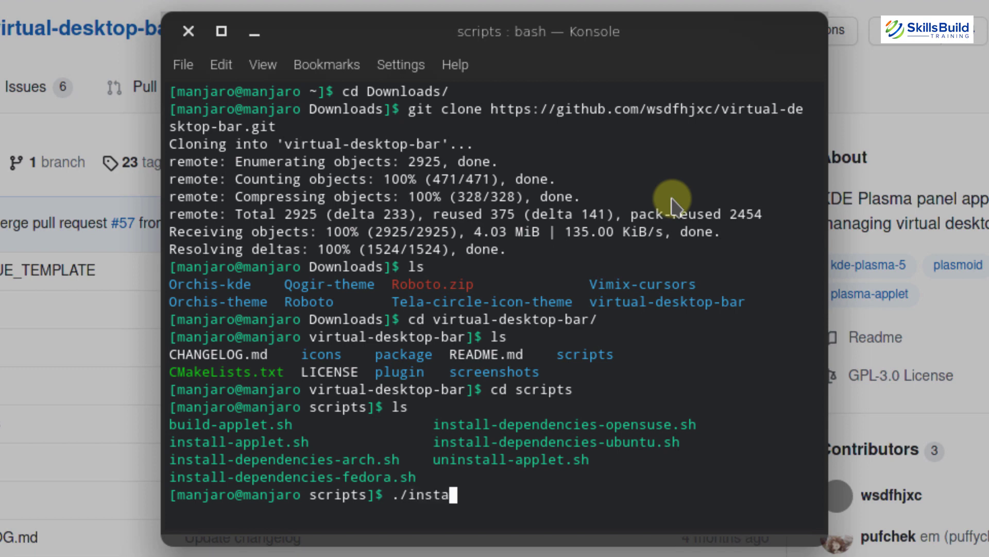
pyautogui.write('ll-de')
pyautogui.press('Tab')
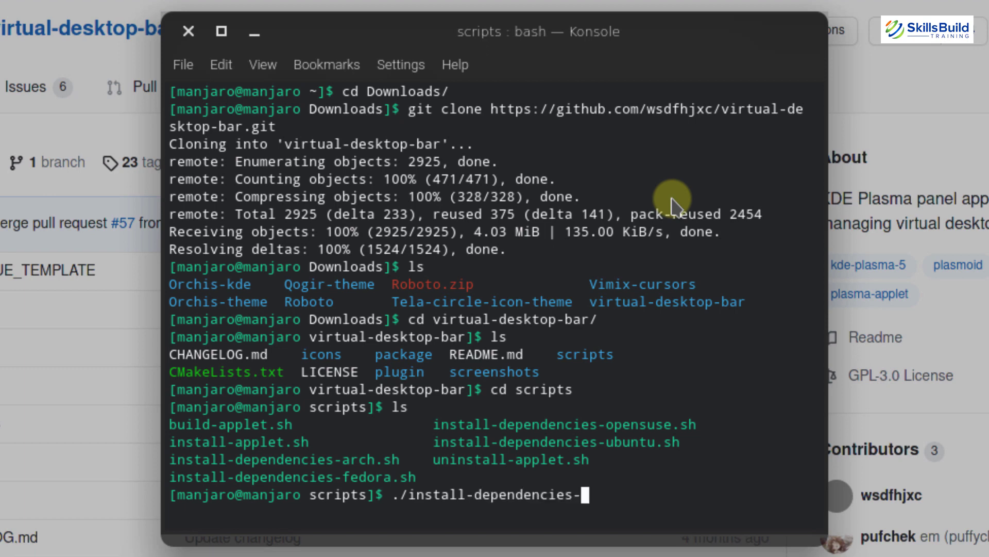
pyautogui.write('-arch.sh')
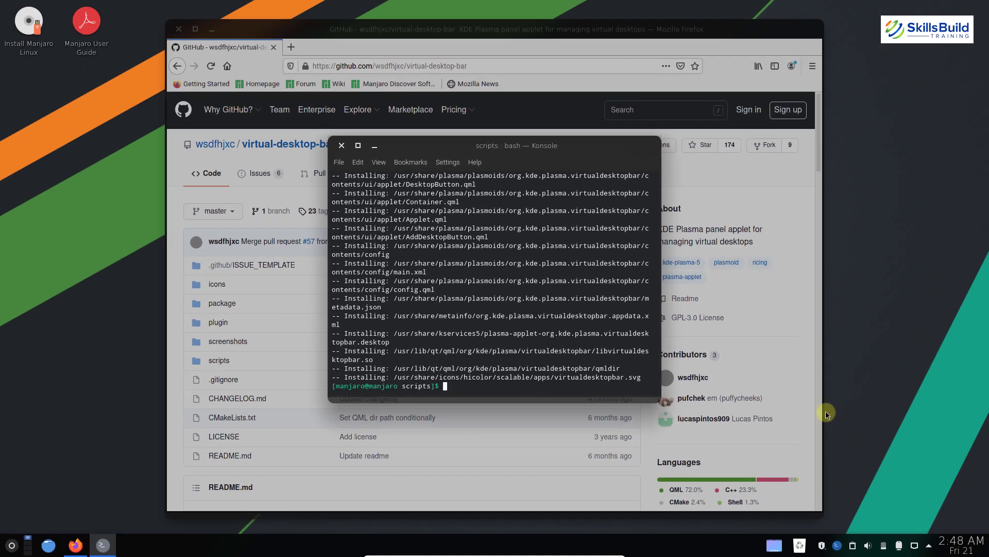
pyautogui.click(377, 148)
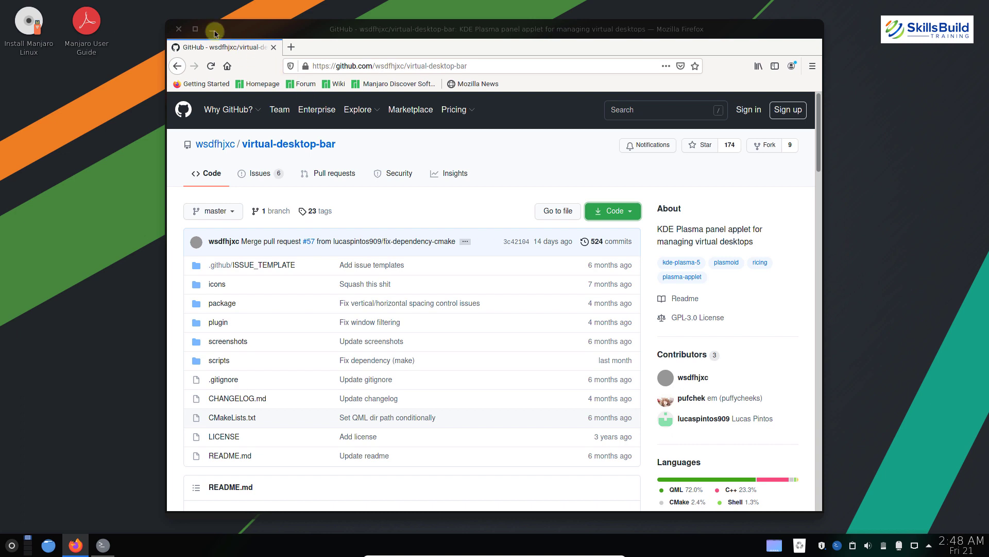
# Minimize Firefox and move the Plasma panel from the bottom to the top screen edge
pyautogui.click(211, 29)
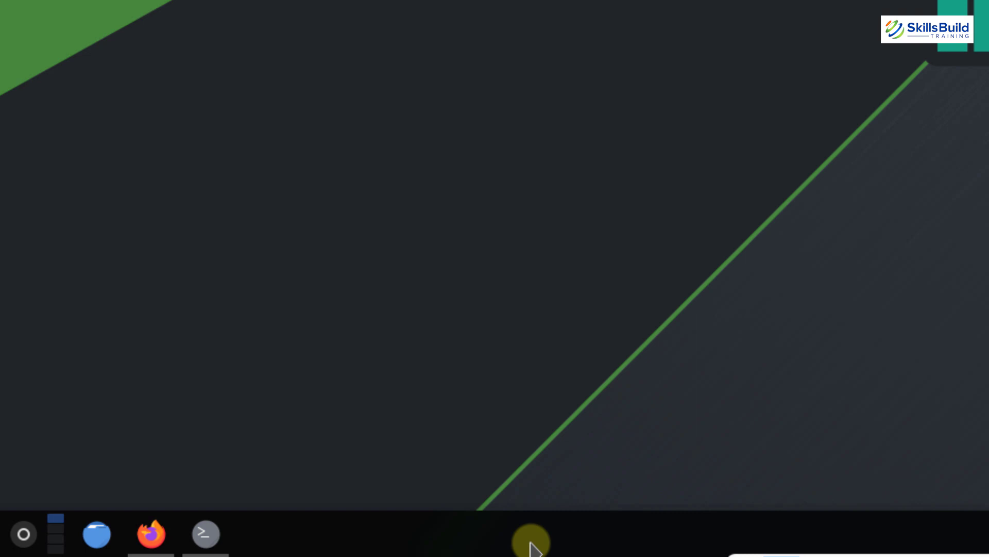
pyautogui.rightClick(532, 542)
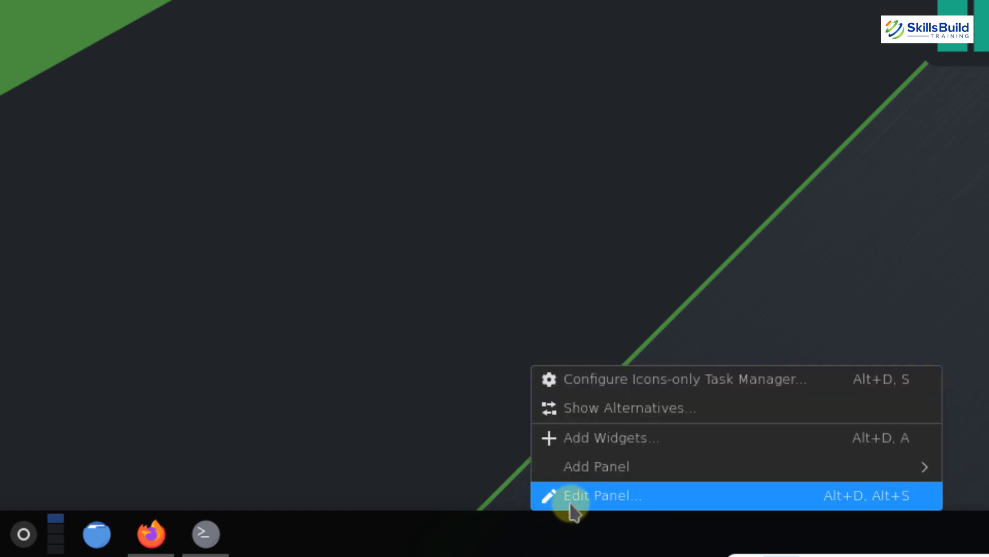
pyautogui.click(570, 499)
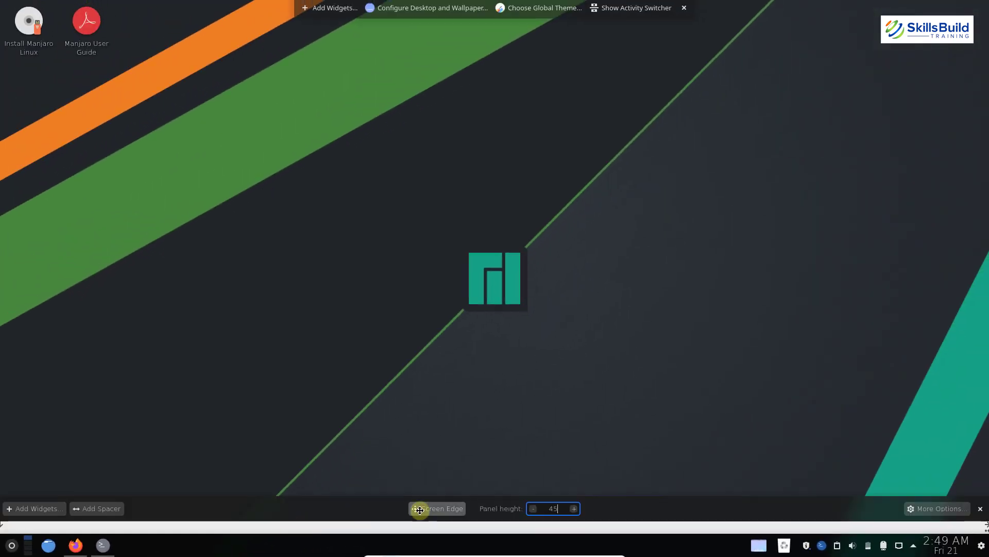
pyautogui.moveTo(420, 510); pyautogui.dragTo(410, 2)
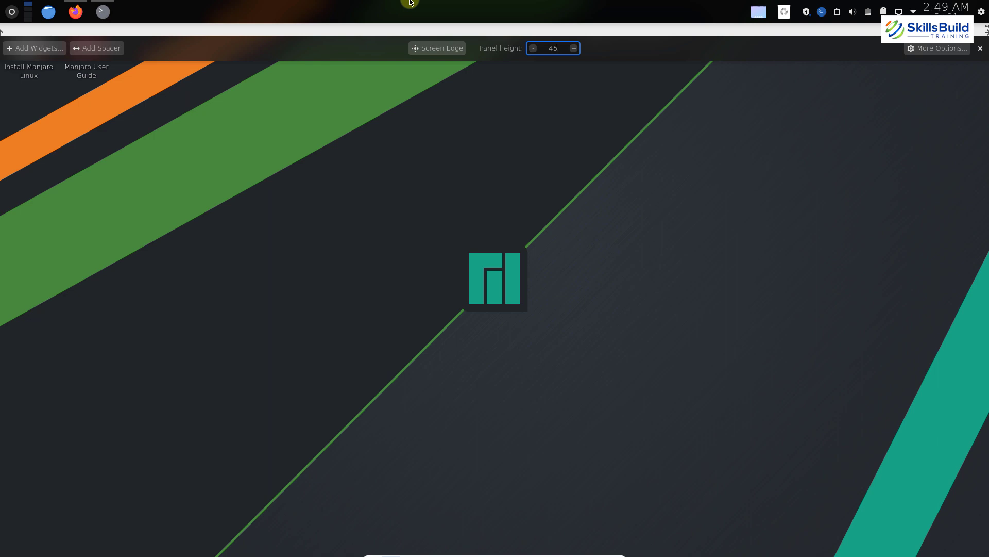
pyautogui.click(402, 127)
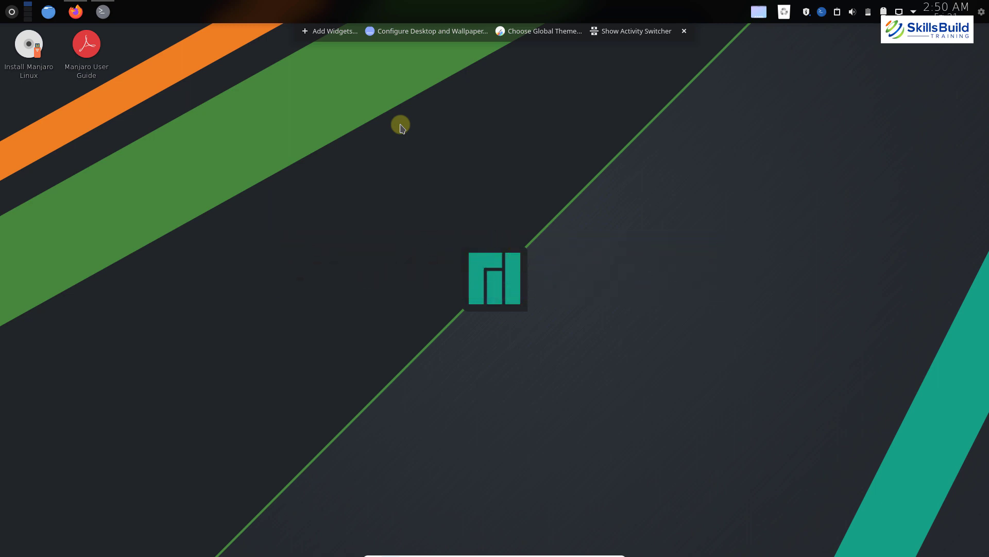
# Switch back to Konsole and return to the home folder with cd .. commands
pyautogui.hotkey('alt', 'Tab')
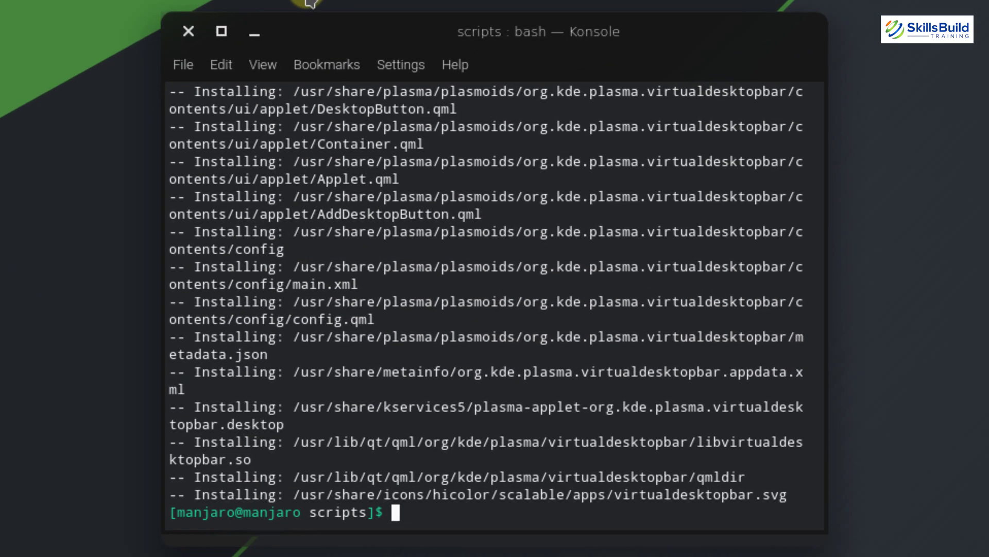
pyautogui.write('cd .')
pyautogui.press('Return')
pyautogui.press('Return')
pyautogui.write('cd ..')
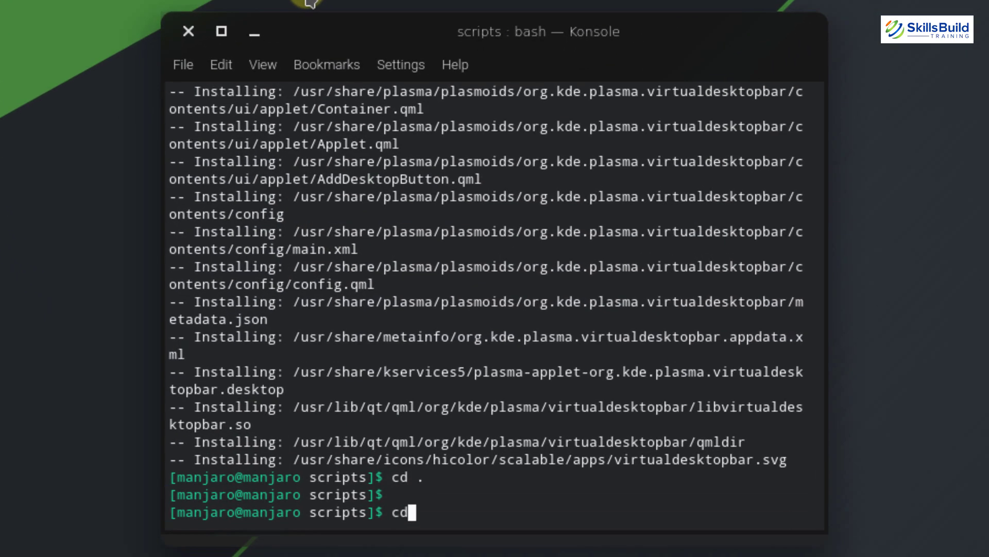
pyautogui.press('Return')
pyautogui.write('cd ..')
pyautogui.press('Return')
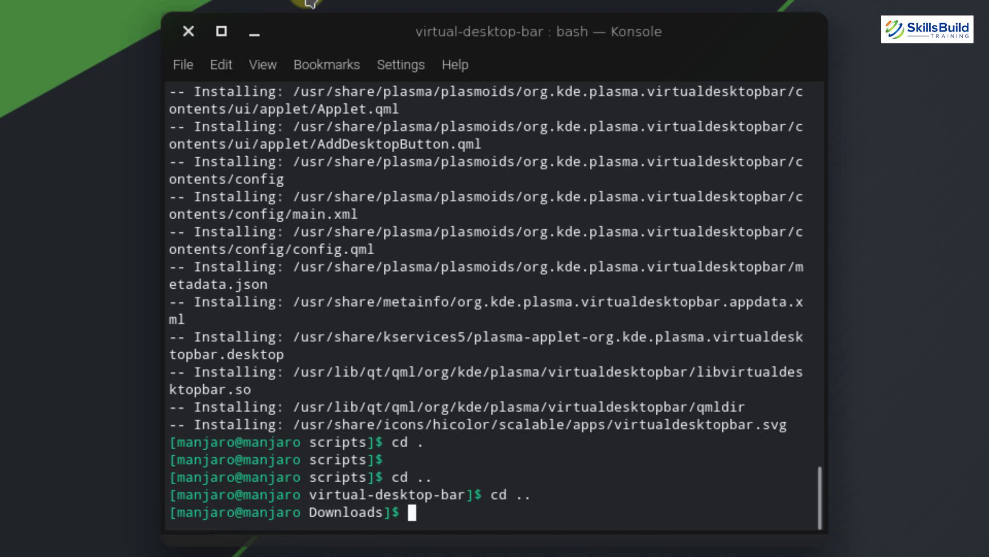
pyautogui.write('cd ..')
pyautogui.press('Return')
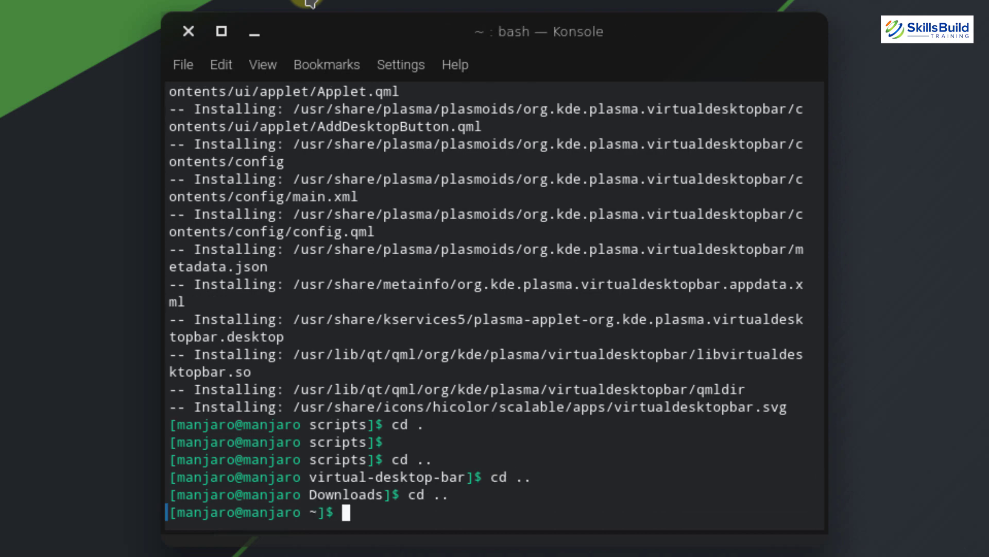
# Install latte-dock with sudo pacman -S latte-dock, confirming with y
pyautogui.write('sudo pac')
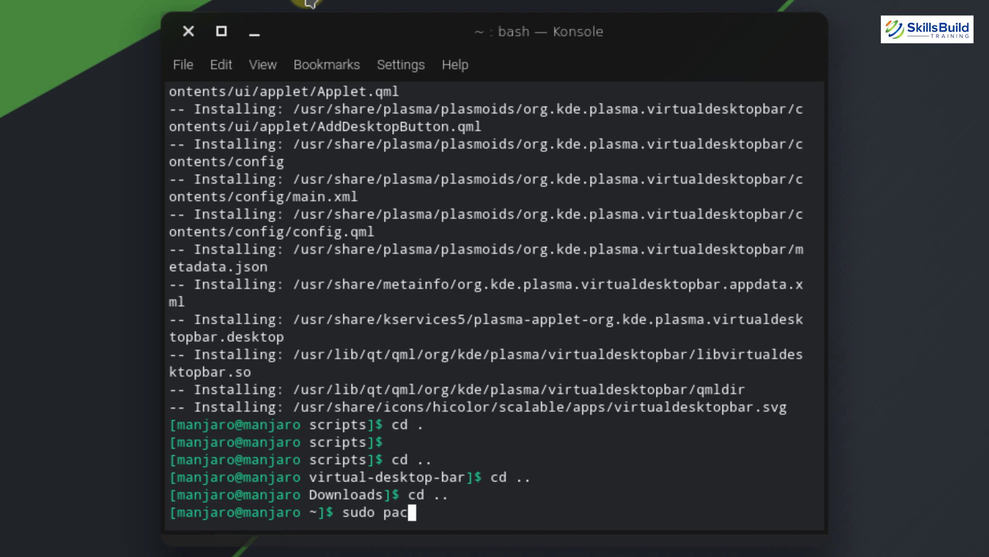
pyautogui.write('man -S latte-')
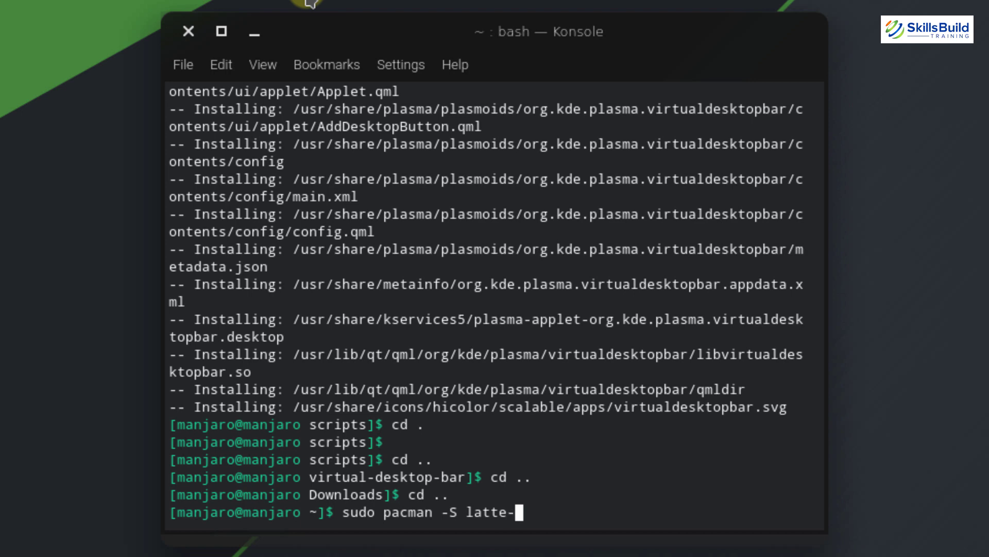
pyautogui.write('dock')
pyautogui.press('Return')
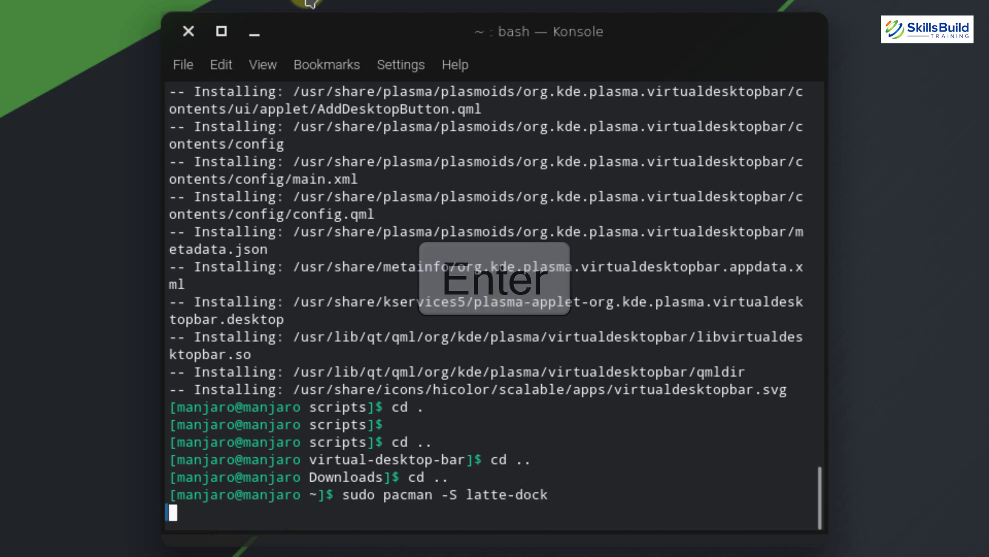
pyautogui.write('y')
pyautogui.press('Return')
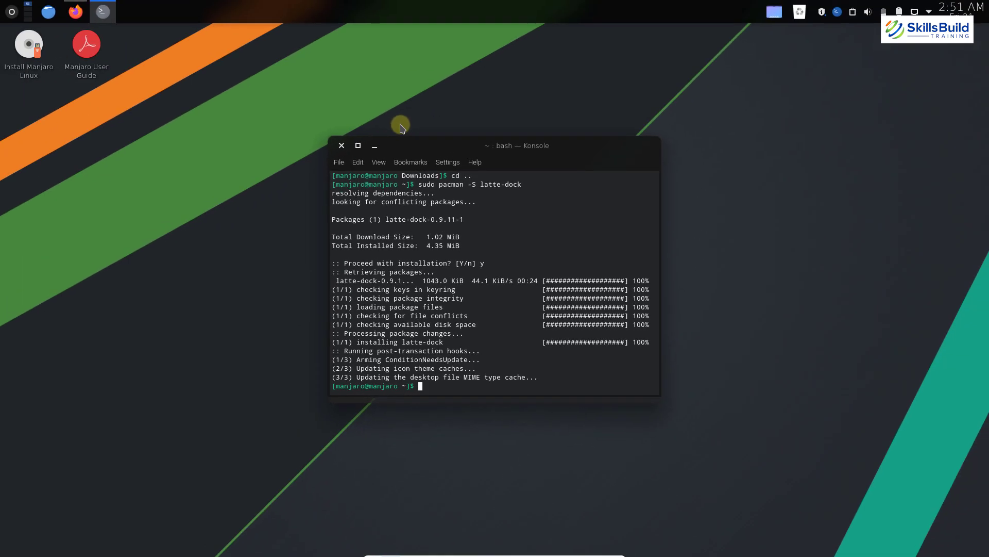
pyautogui.click(13, 11)
# Launch Latte Dock via a 'latt' search and open Layouts > Edit Layouts… from the dock
pyautogui.write('latt')
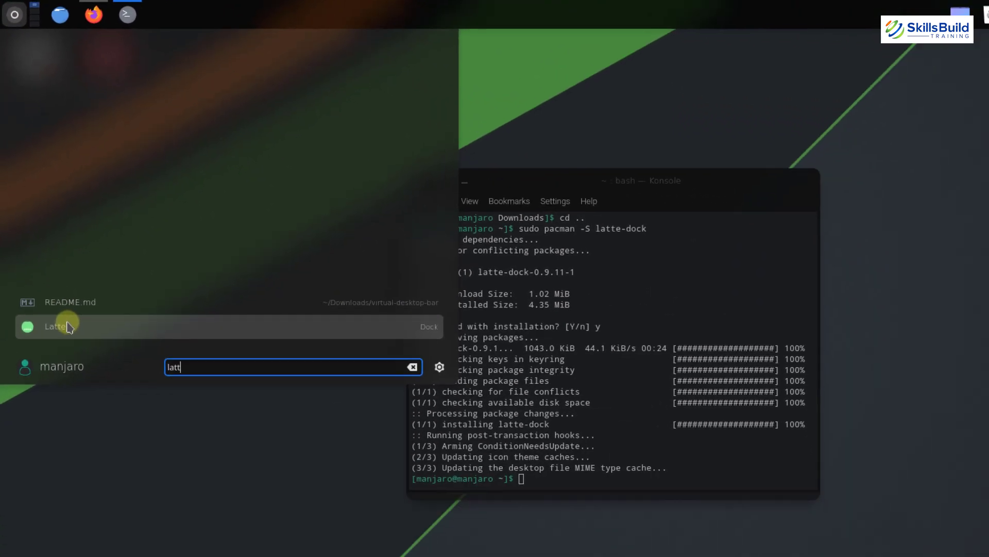
pyautogui.click(95, 458)
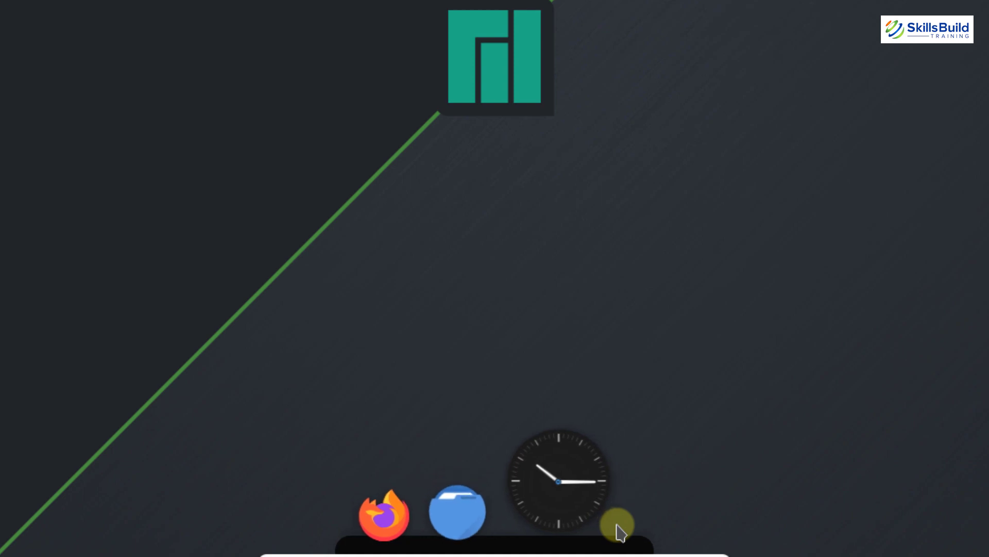
pyautogui.rightClick(617, 525)
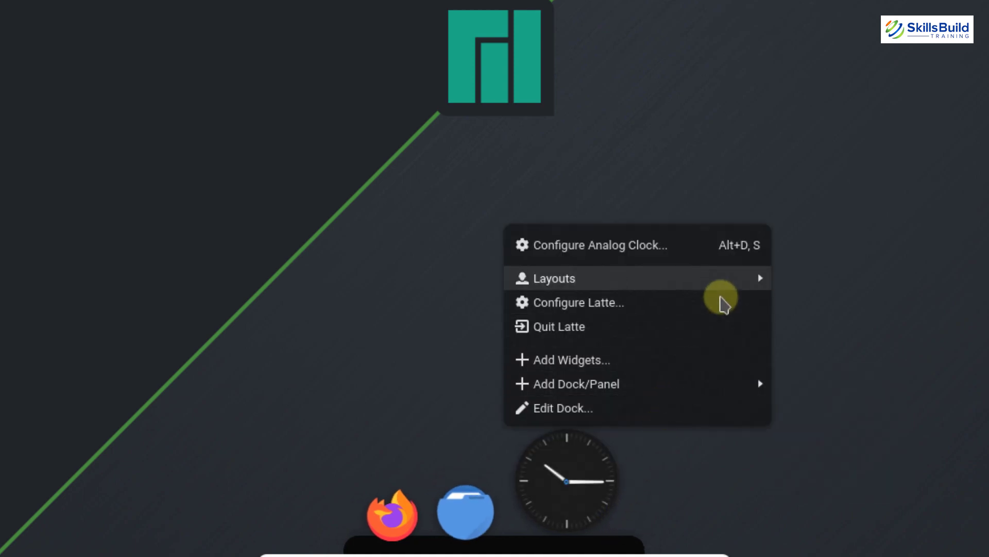
pyautogui.moveTo(722, 297)
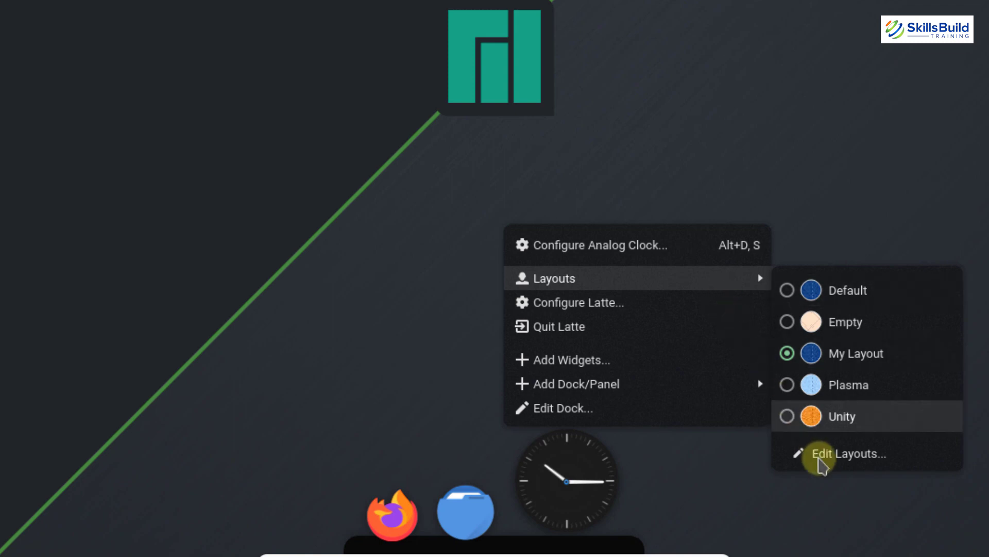
pyautogui.click(820, 460)
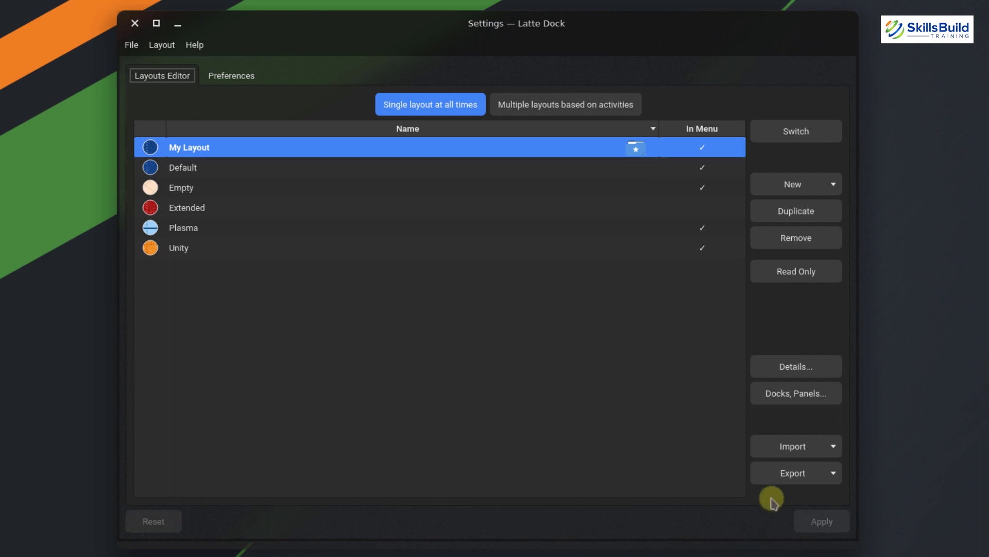
# Import the layout file Downloads/kde-setup-02/chromix-bar.layout.latte into the Layouts Editor
pyautogui.click(791, 455)
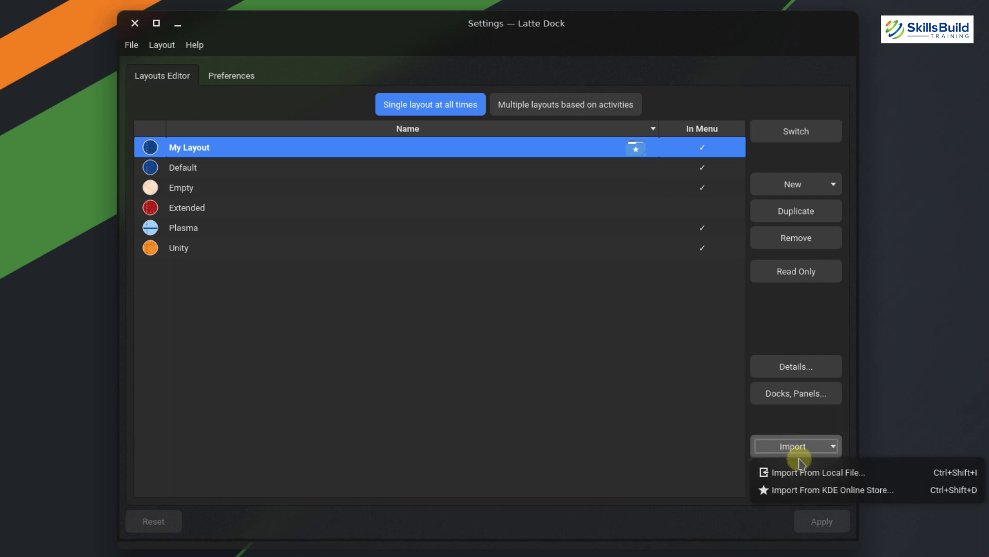
pyautogui.click(828, 473)
pyautogui.click(308, 209)
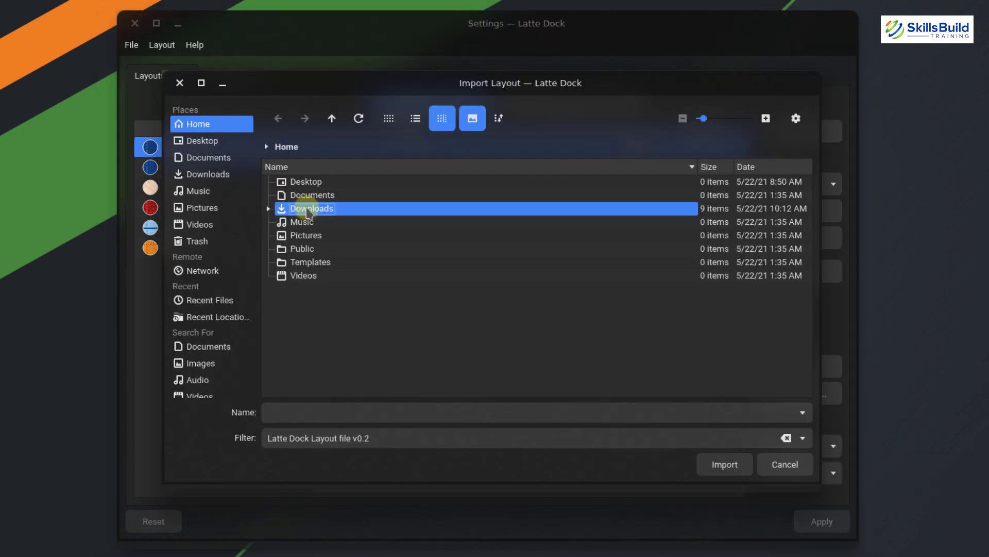
pyautogui.click(268, 208)
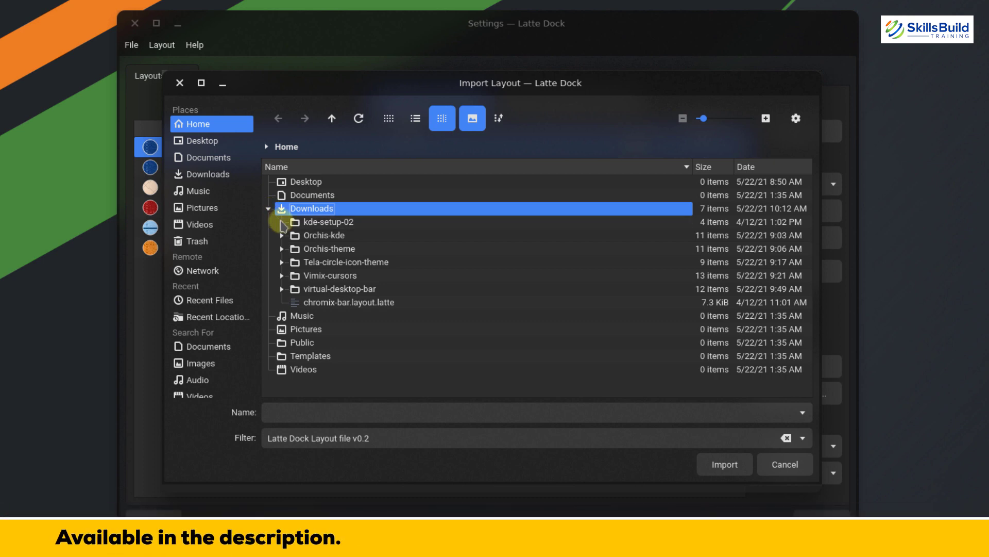
pyautogui.click(282, 222)
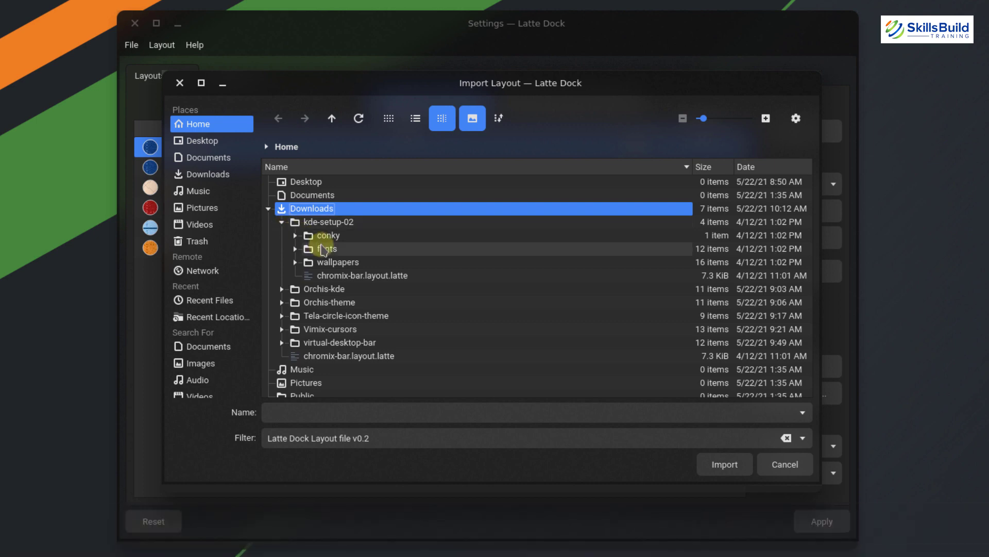
pyautogui.click(359, 277)
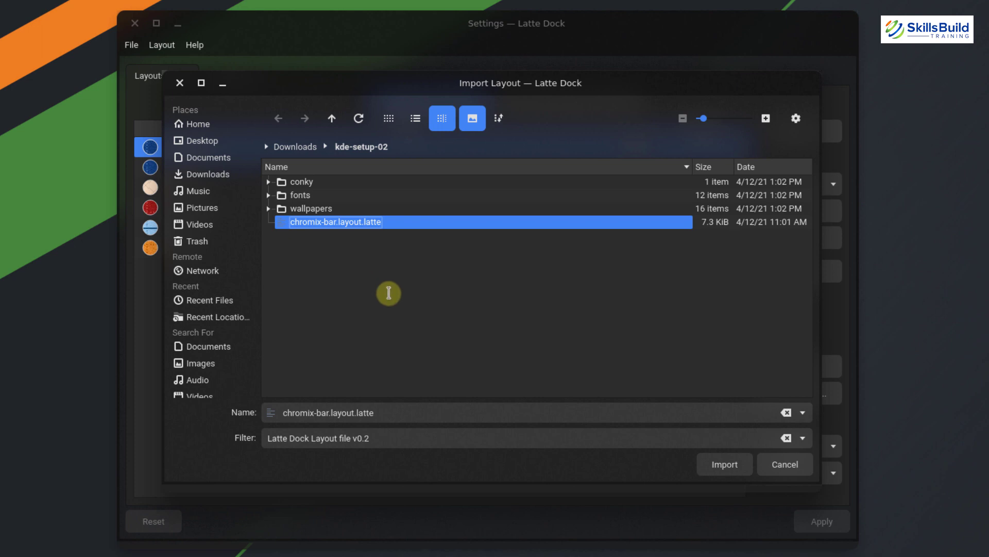
pyautogui.click(724, 465)
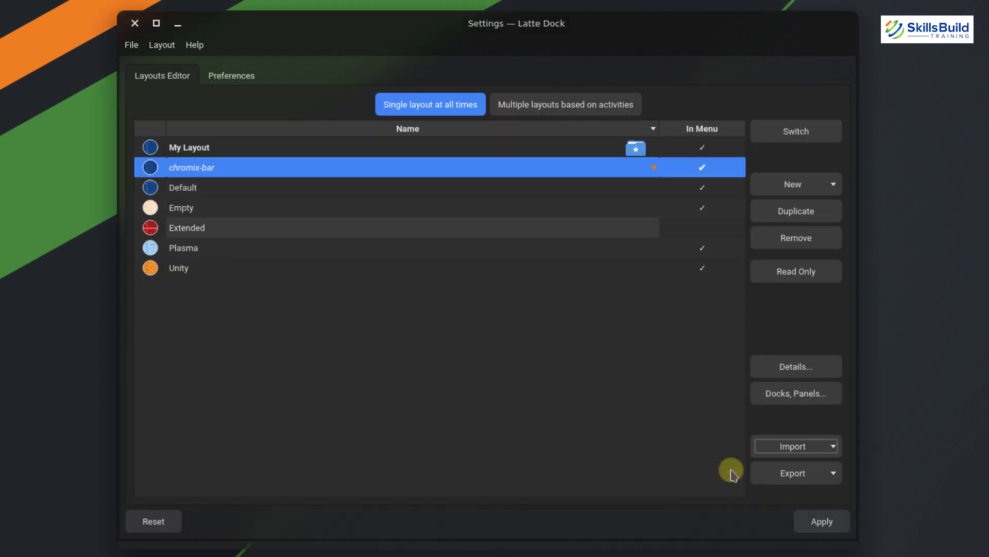
# Apply and switch to the chromix-bar layout, then close the Settings window
pyautogui.click(823, 523)
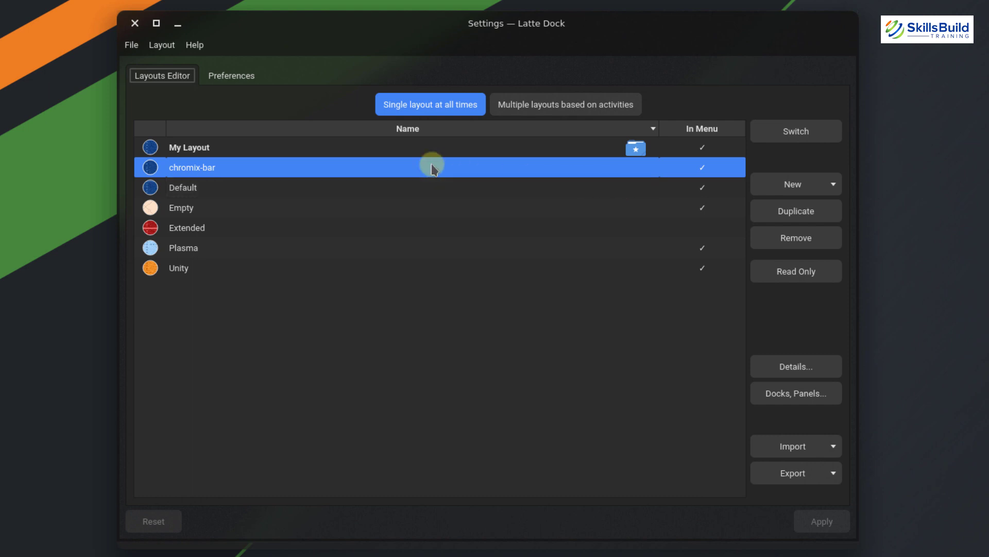
pyautogui.click(793, 132)
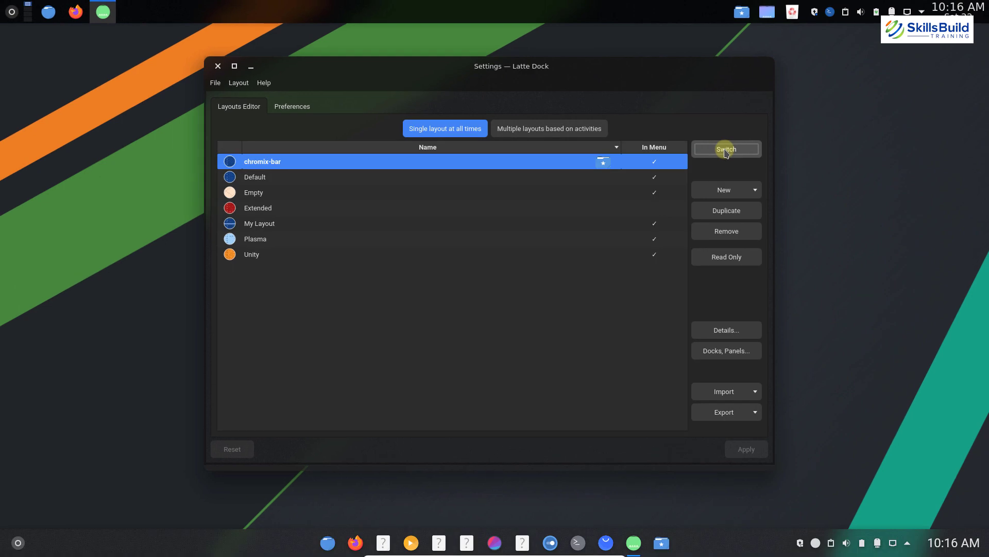
pyautogui.click(218, 67)
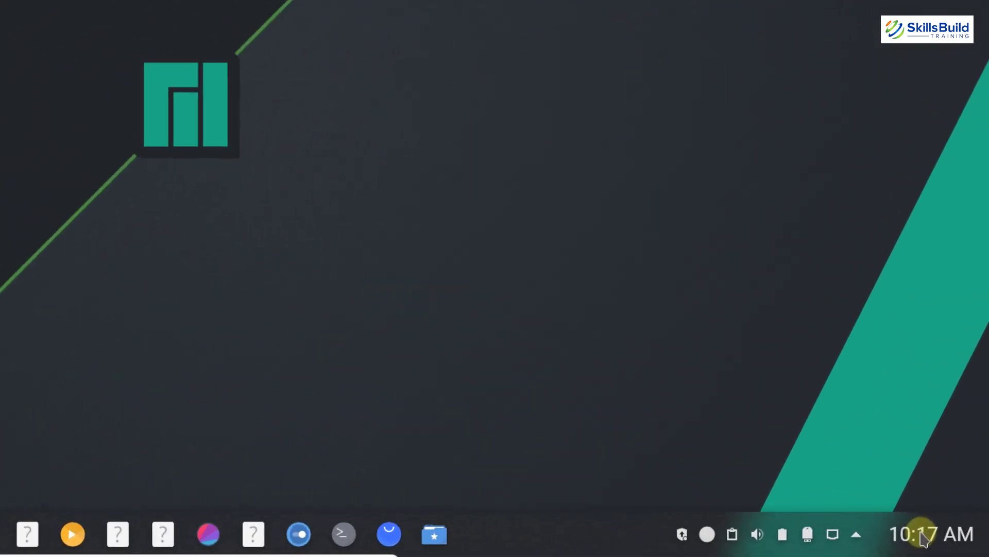
# Set the Event Calendar weather city to Toronto, CA and show the calendar's forecast popup
pyautogui.moveTo(947, 542)
pyautogui.rightClick(908, 534)
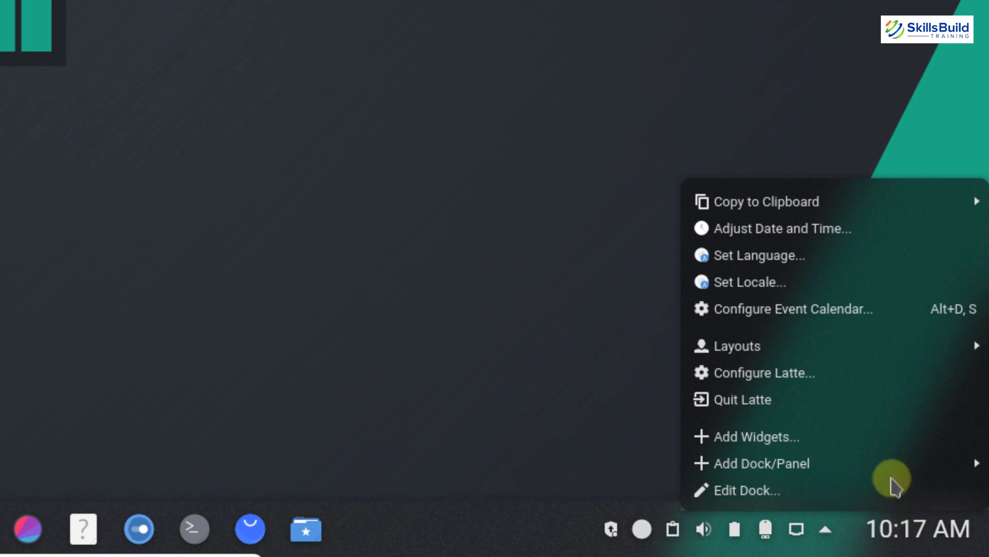
pyautogui.click(845, 311)
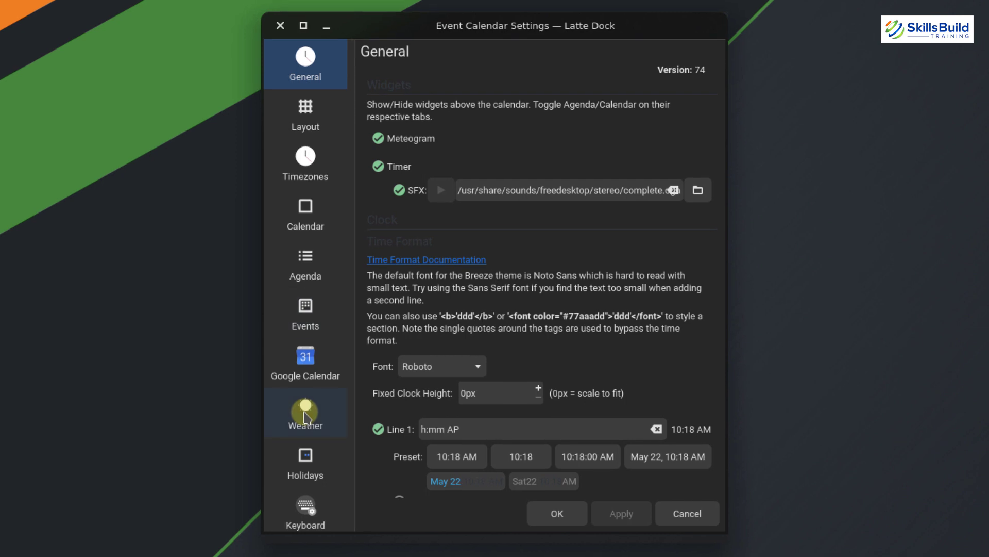
pyautogui.click(306, 415)
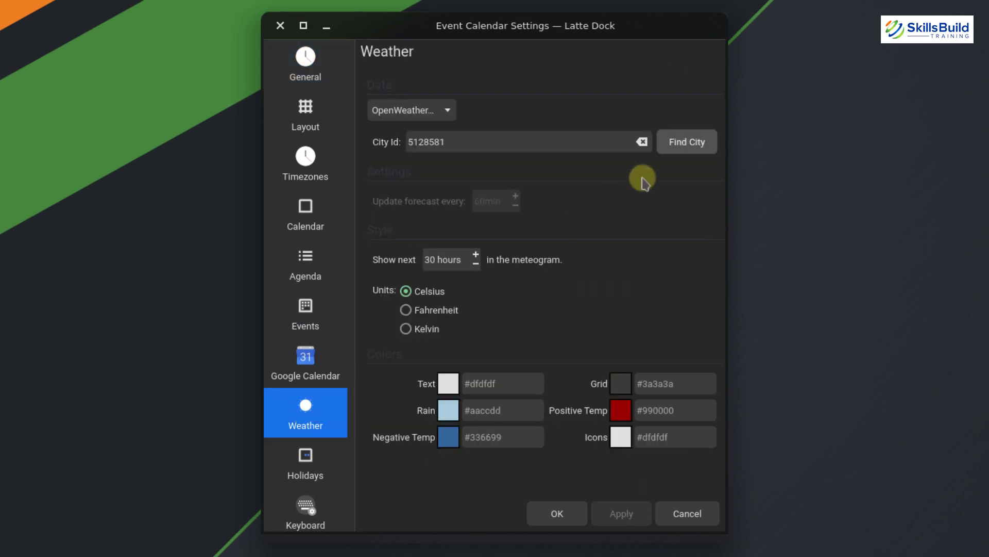
pyautogui.click(687, 150)
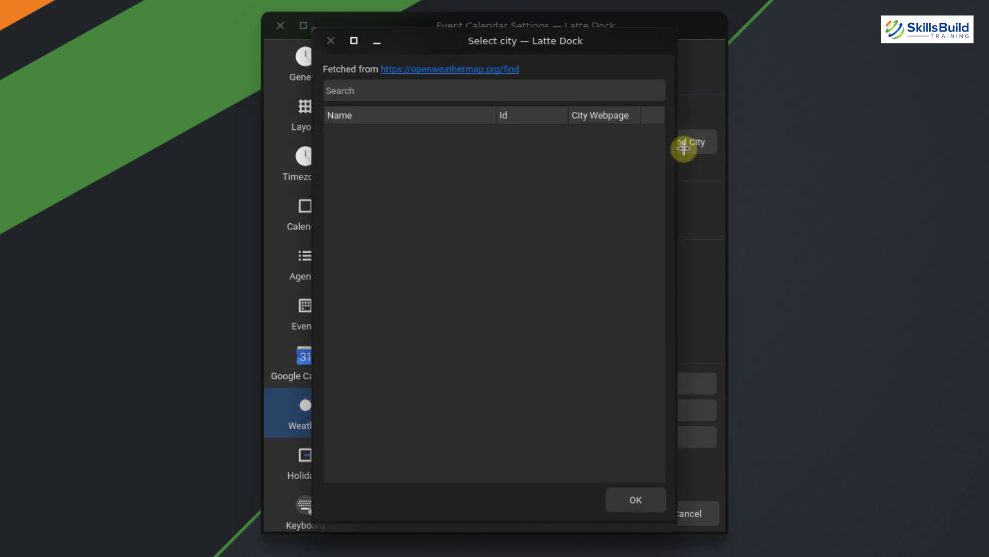
pyautogui.click(517, 93)
pyautogui.write('t')
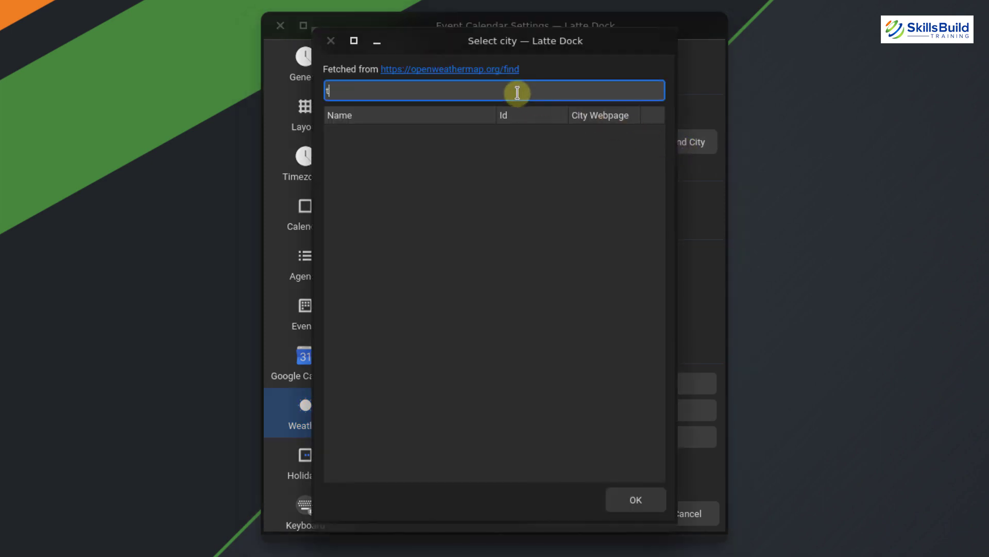
pyautogui.write('oronto')
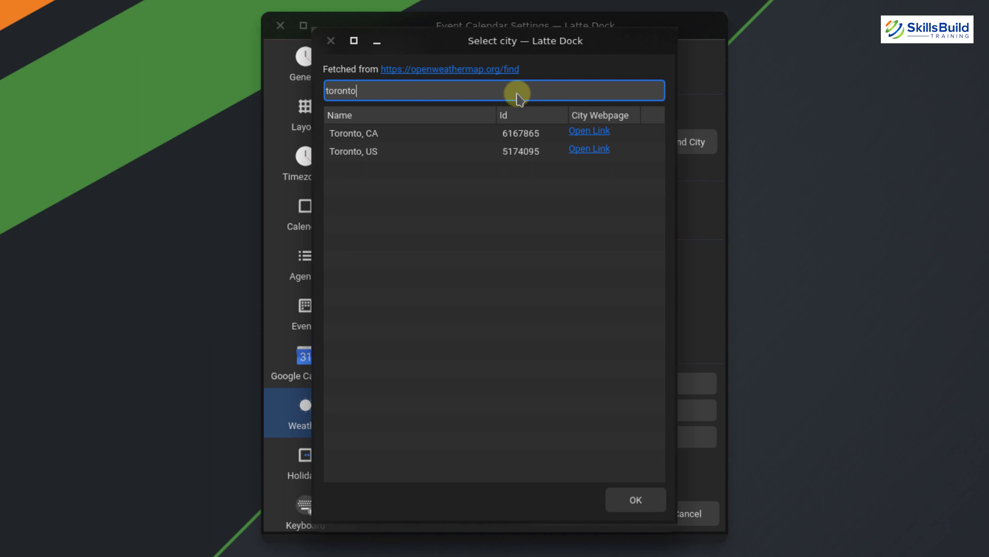
pyautogui.click(400, 129)
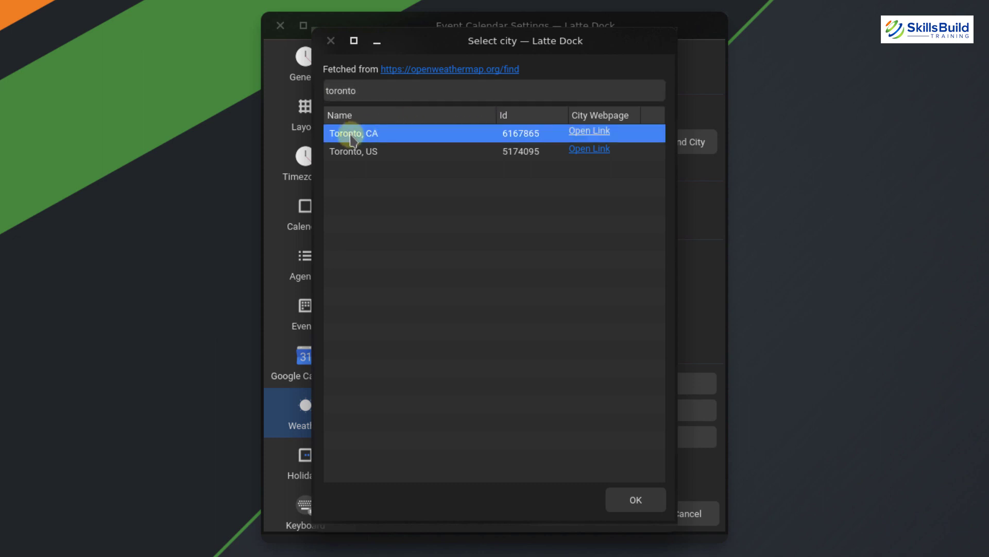
pyautogui.click(623, 507)
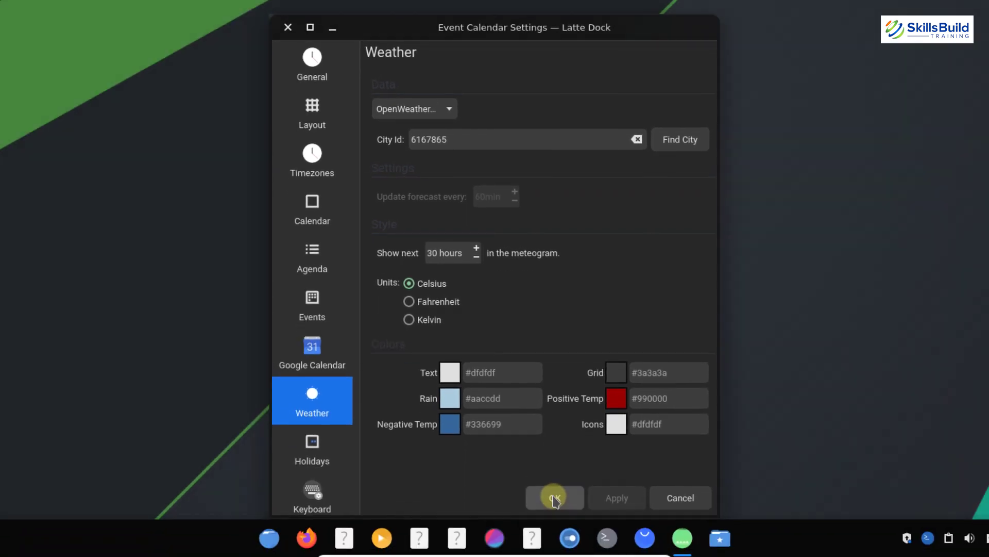
pyautogui.click(555, 497)
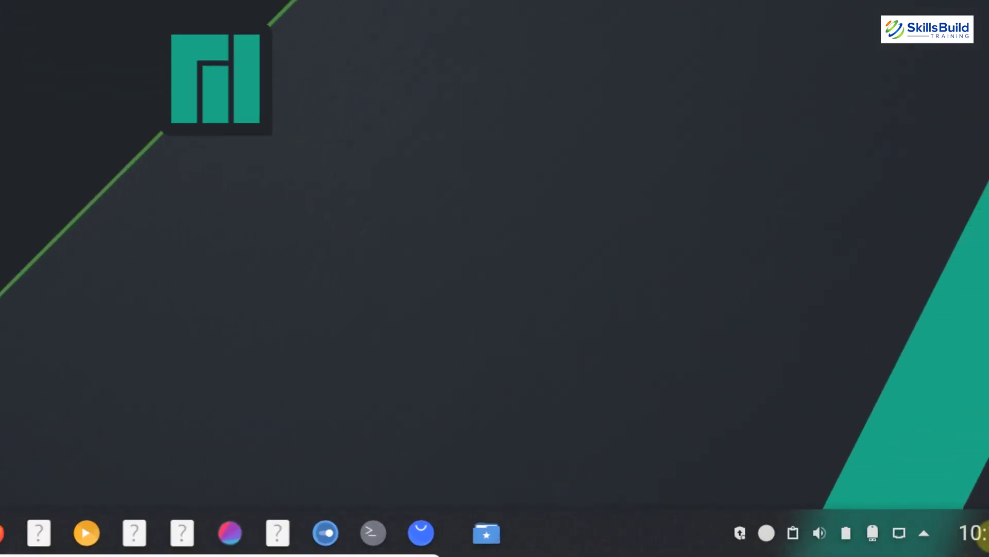
pyautogui.click(914, 538)
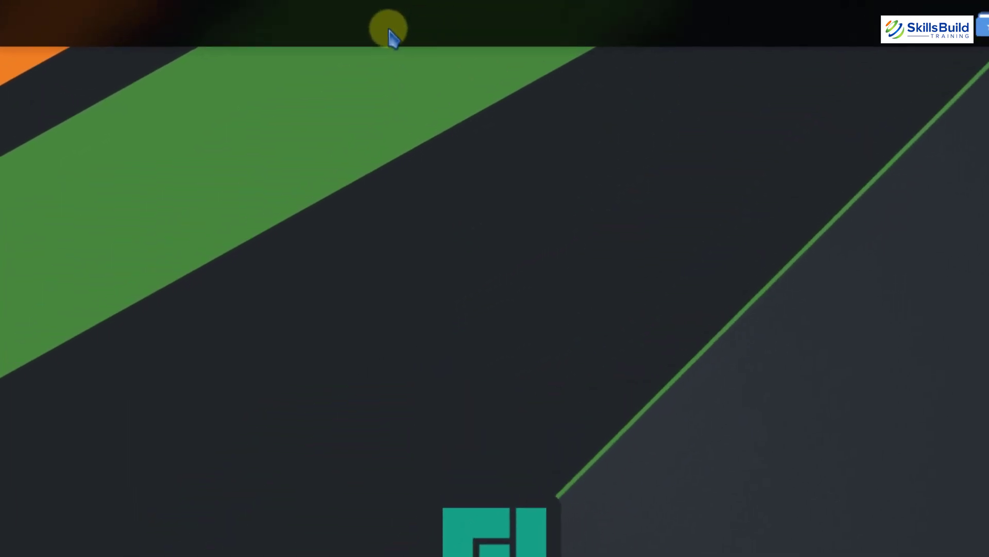
# Remove the original Plasma panel from the top screen edge, keeping Latte's bottom dock
pyautogui.rightClick(390, 35)
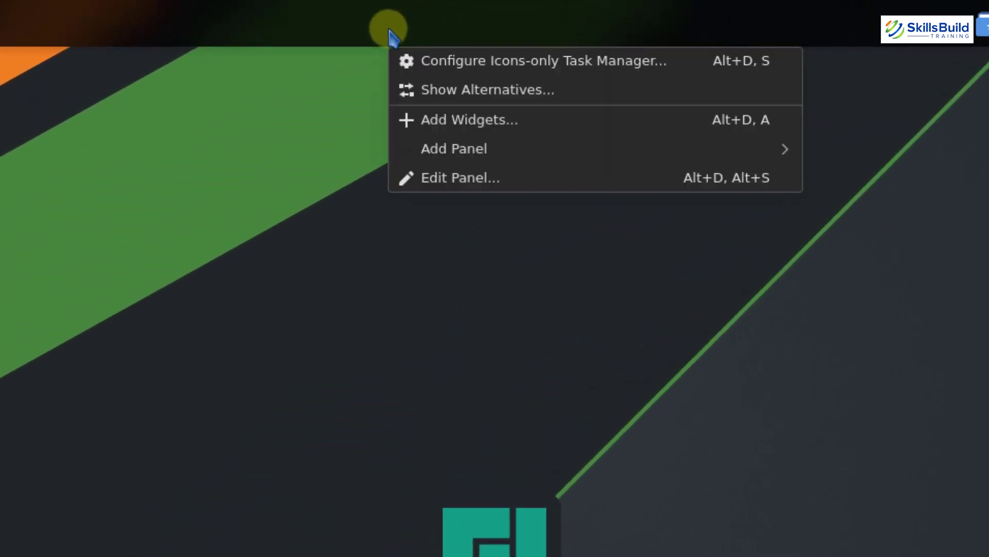
pyautogui.click(430, 180)
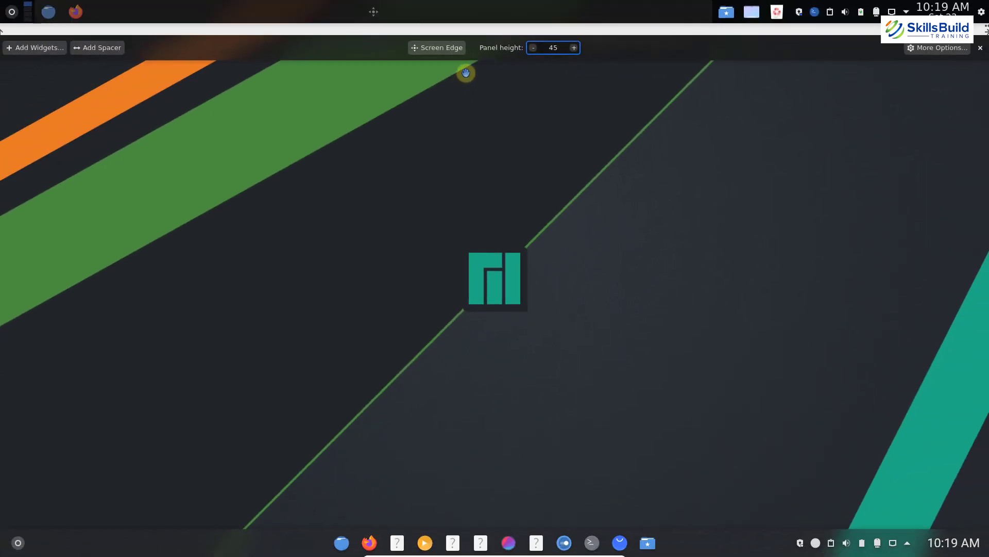
pyautogui.moveTo(486, 19)
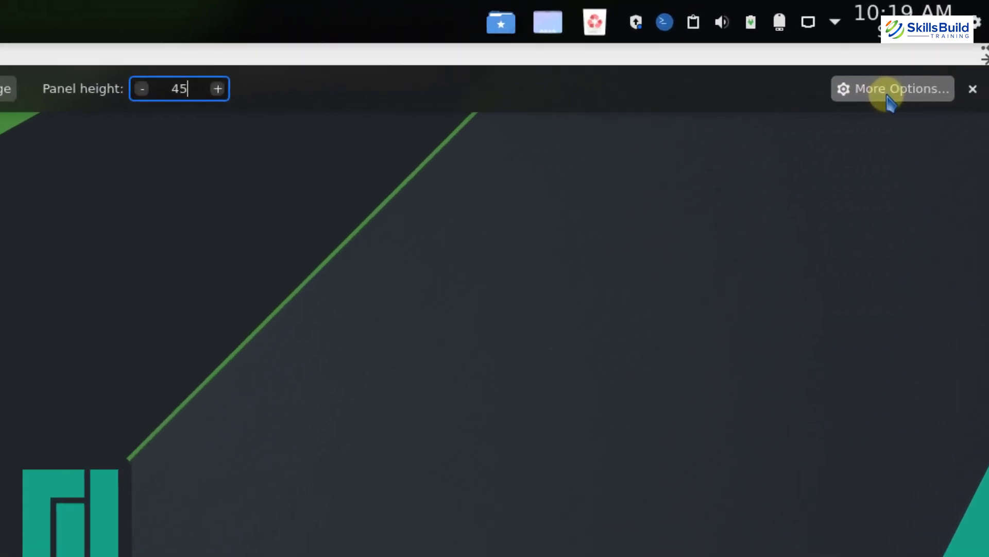
pyautogui.click(884, 93)
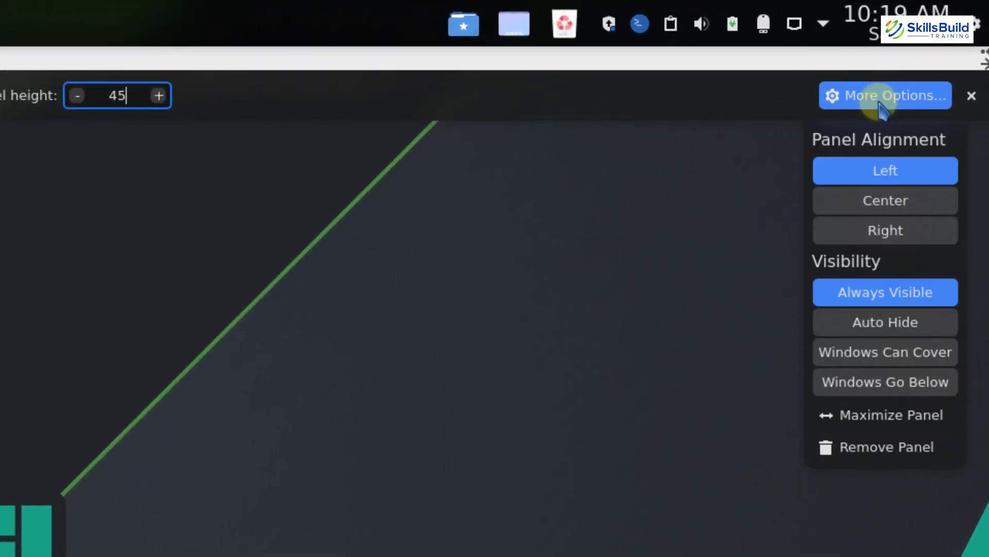
pyautogui.click(867, 447)
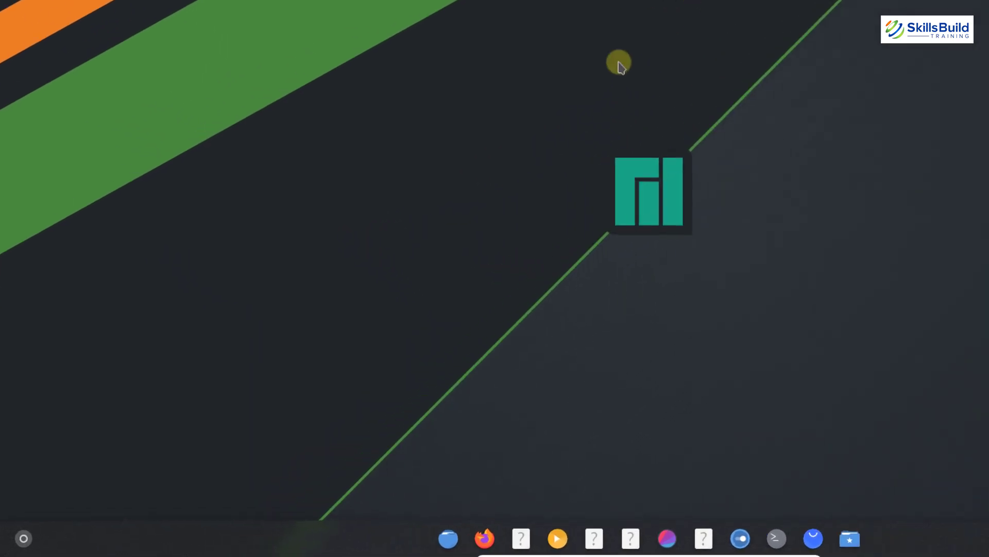
# Page through the launcher's applications, try a 'terminal' search, then return to the second page
pyautogui.click(27, 535)
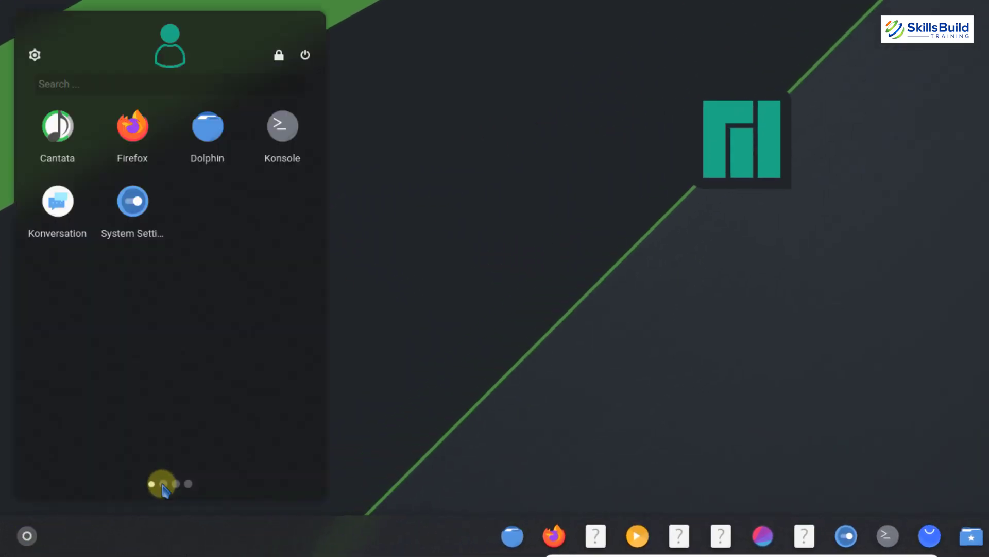
pyautogui.click(163, 485)
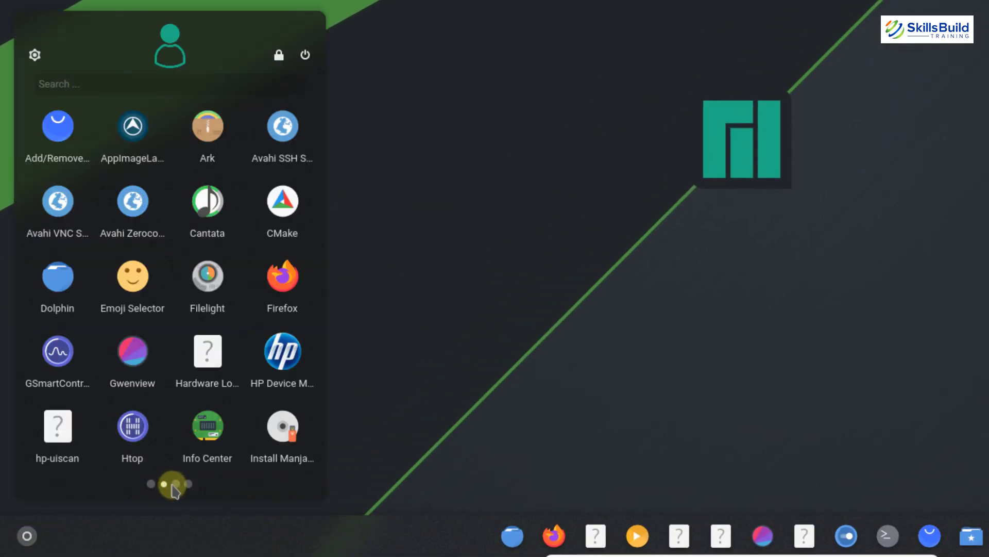
pyautogui.click(176, 484)
pyautogui.click(188, 484)
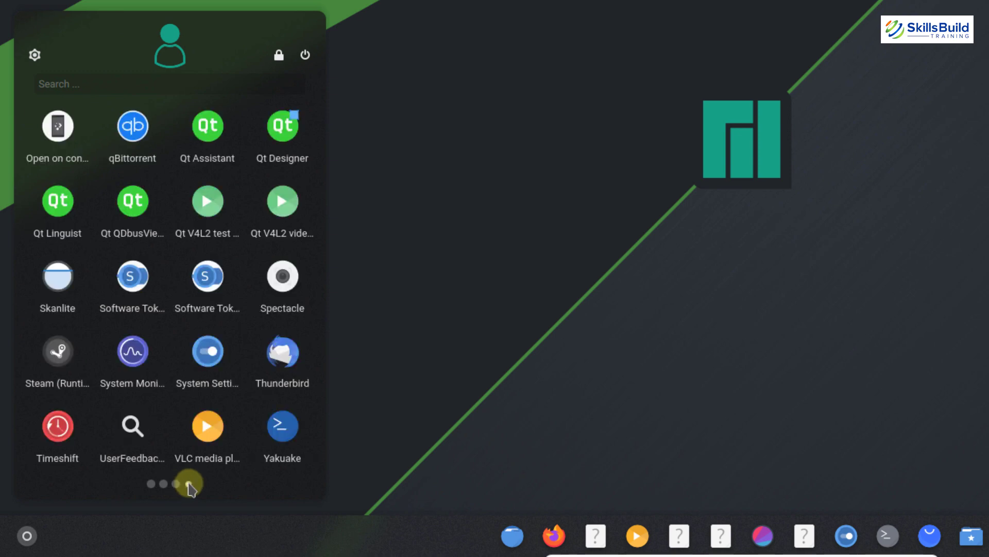
pyautogui.write('te')
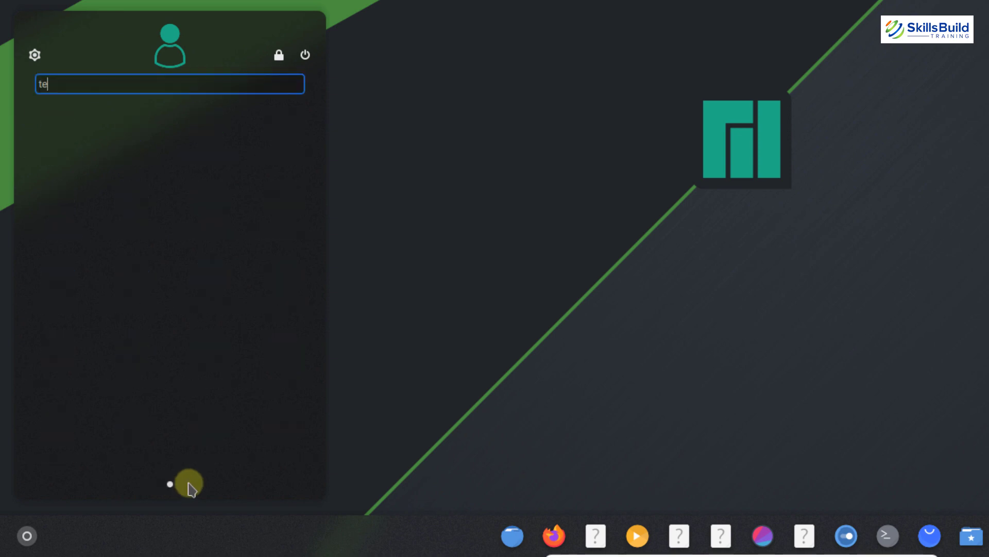
pyautogui.write('rminal')
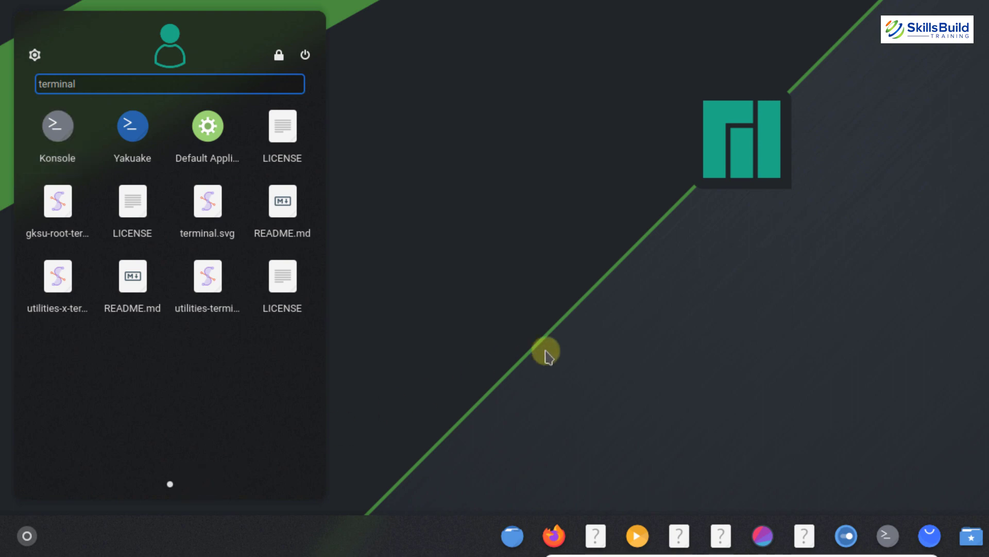
pyautogui.press('Escape')
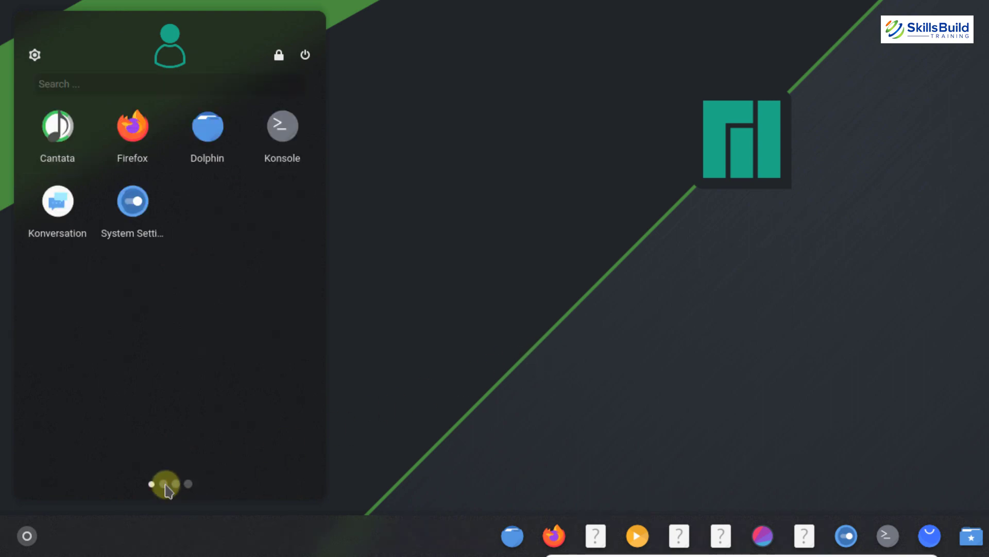
pyautogui.click(164, 484)
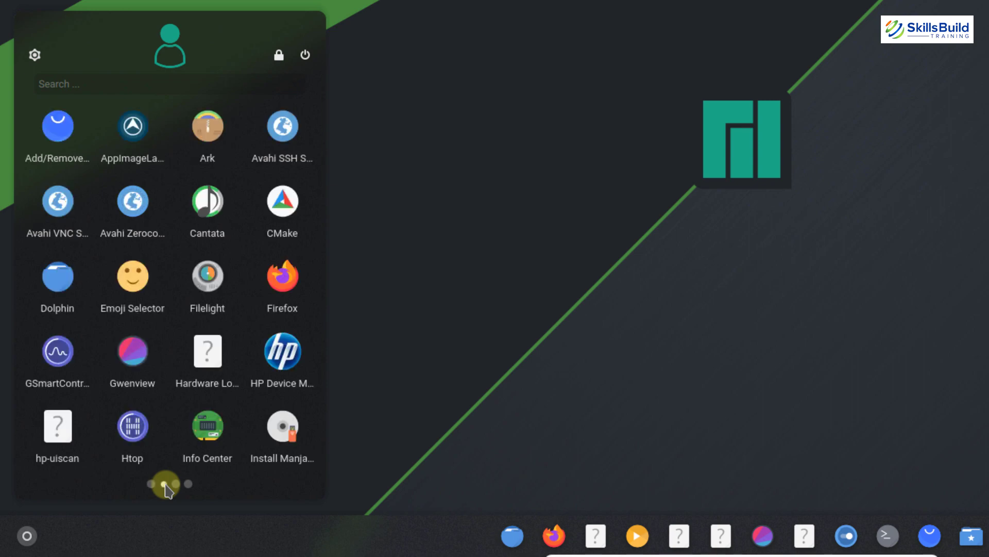
# Add Emoji Selector to the launcher favourites and close the launcher
pyautogui.rightClick(140, 284)
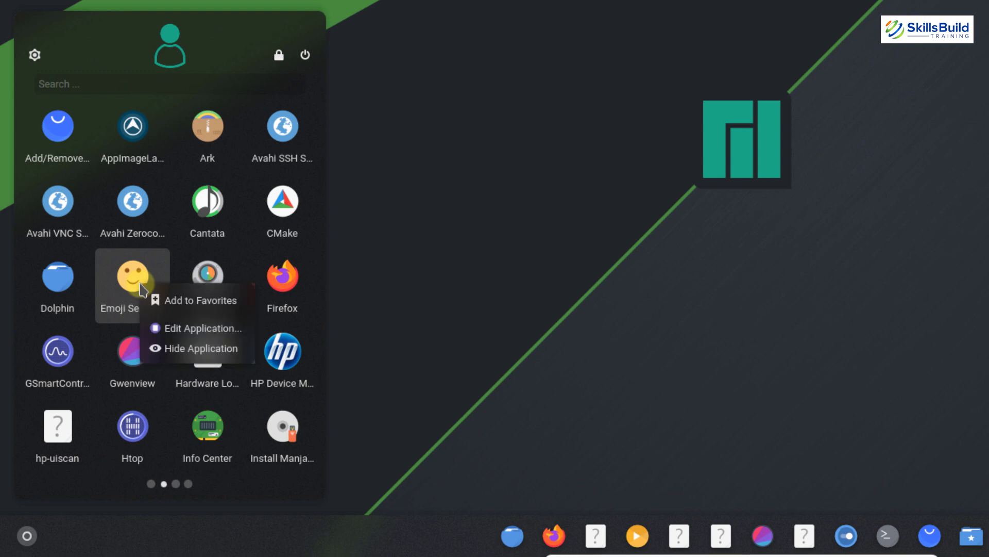
pyautogui.click(177, 301)
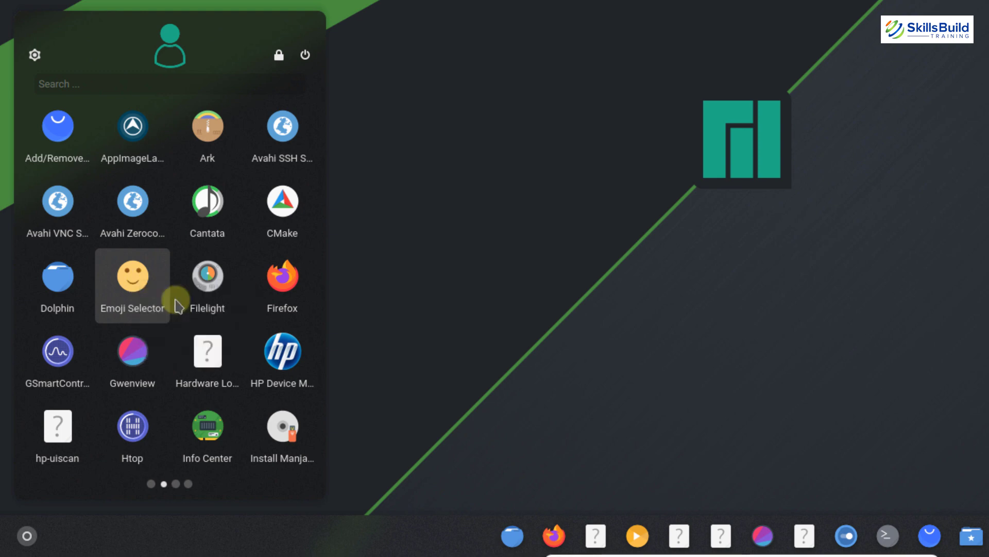
pyautogui.rightClick(286, 366)
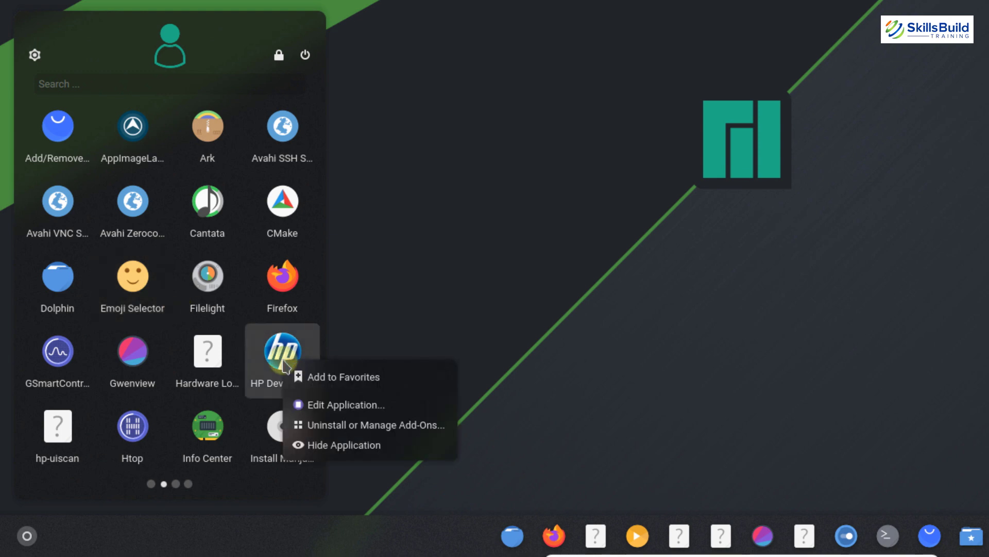
pyautogui.press('Escape')
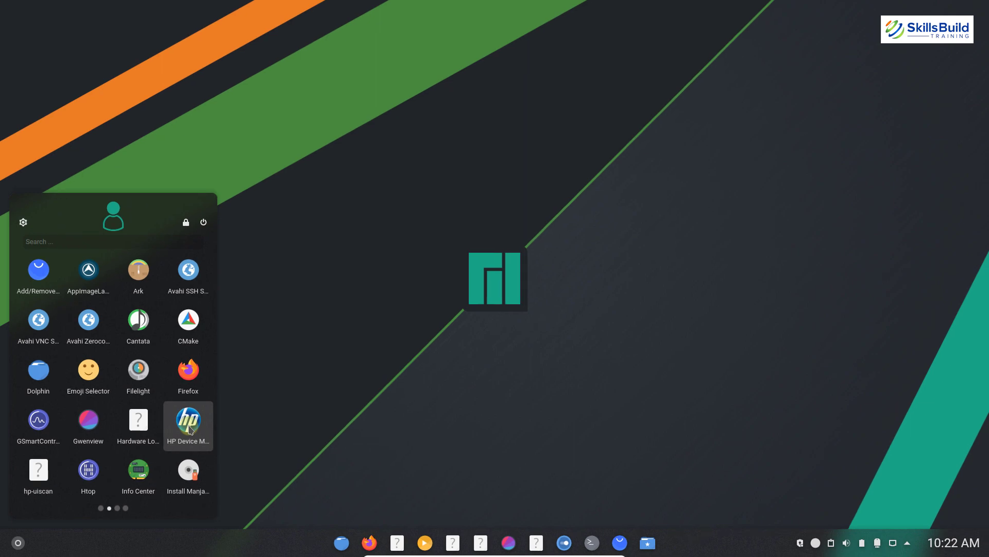
pyautogui.click(254, 391)
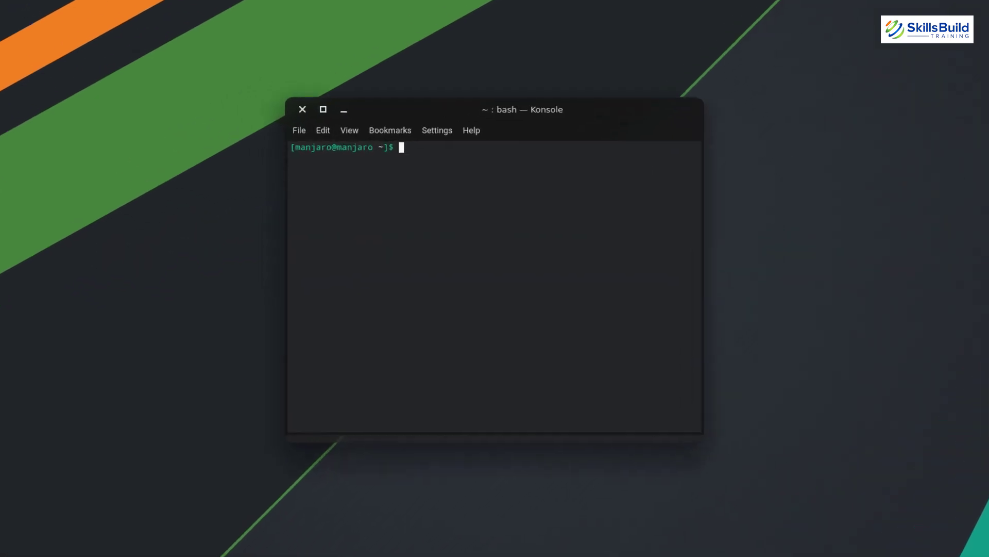
# Install conky with sudo pacman -S conky, confirming with y
pyautogui.press('Up')
pyautogui.press('Left')
pyautogui.press('Down')
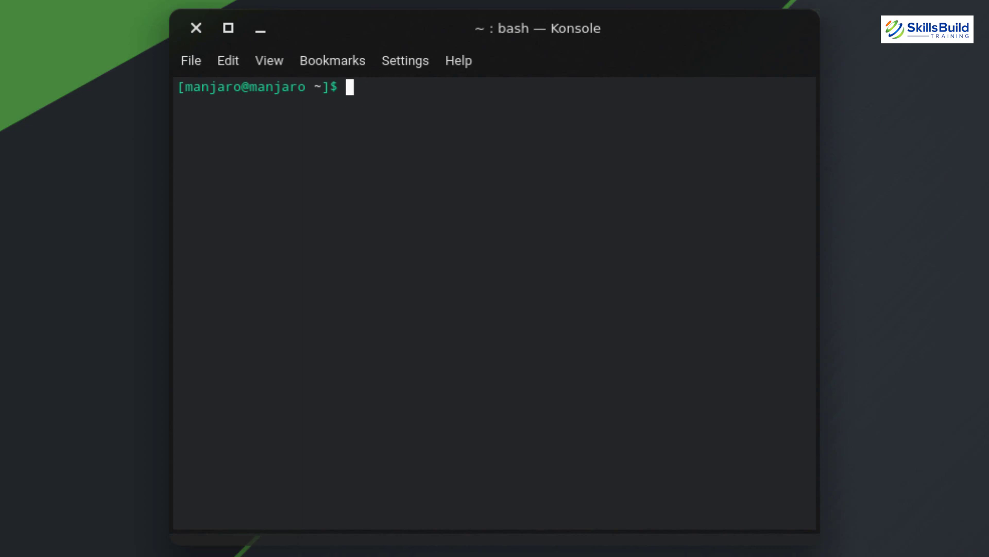
pyautogui.write('sudo p')
pyautogui.write('acman -')
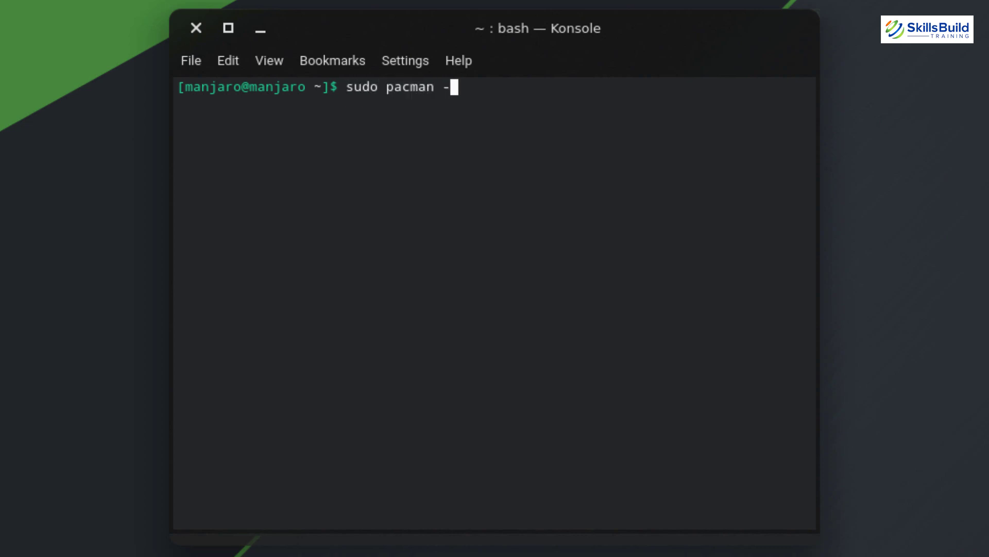
pyautogui.press('BackSpace')
pyautogui.write('-S conky')
pyautogui.press('Return')
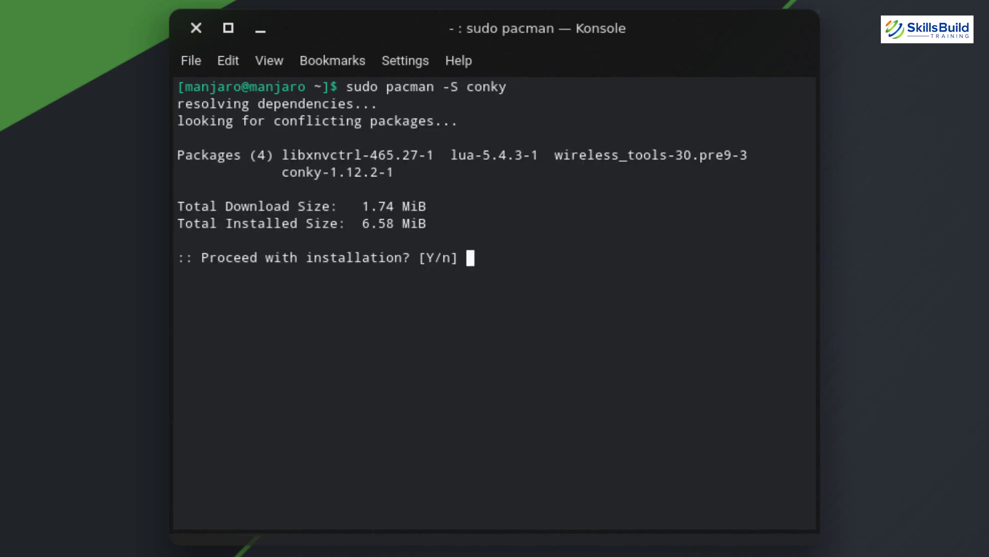
pyautogui.write('y')
pyautogui.press('Return')
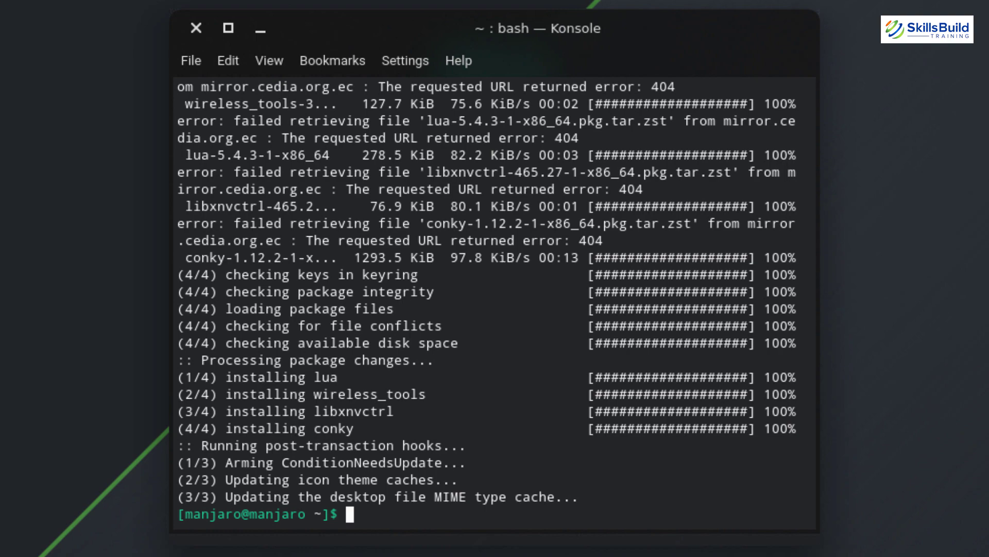
# Install curl and jq with sudo pacman -S curl jq, then close Konsole
pyautogui.write('su')
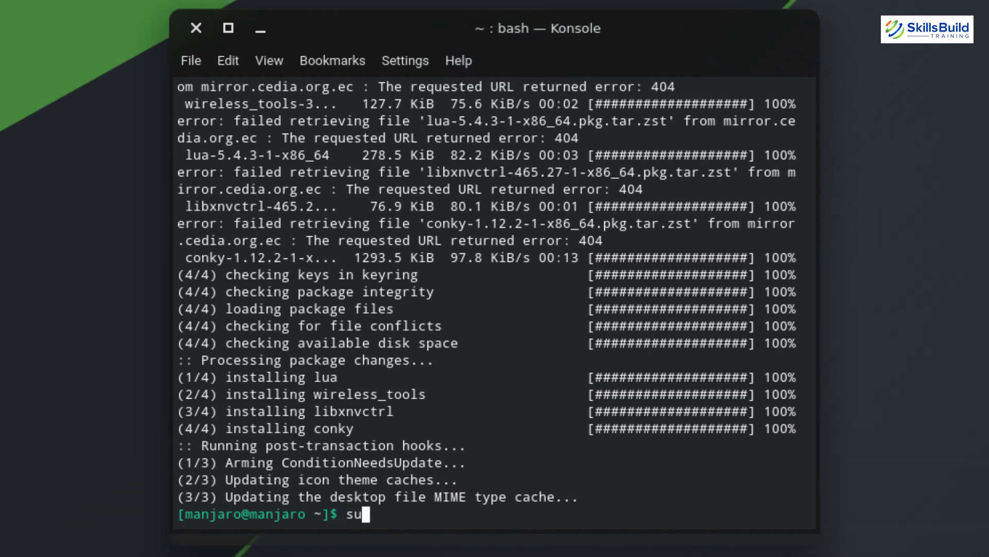
pyautogui.write('do pacman -S curl jq')
pyautogui.press('Return')
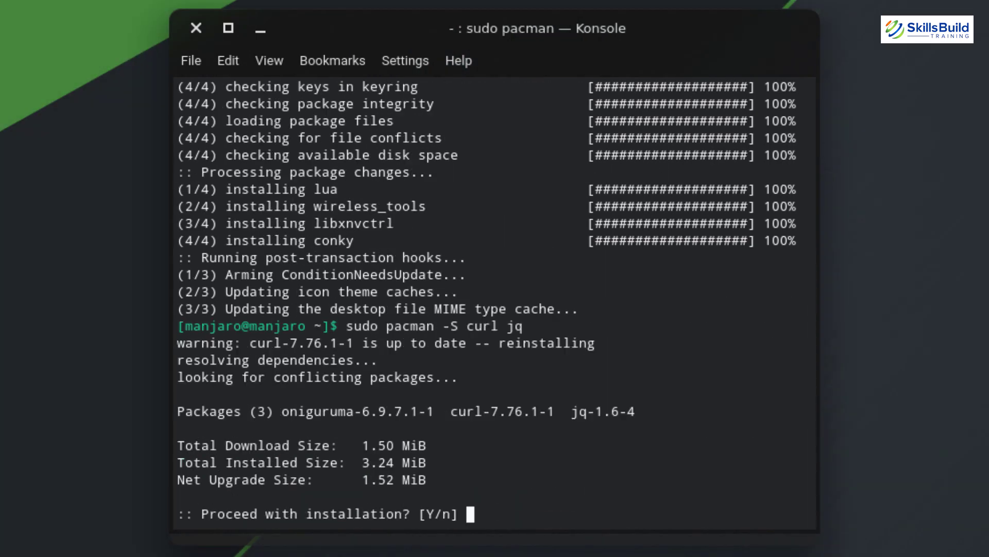
pyautogui.write('y')
pyautogui.press('Return')
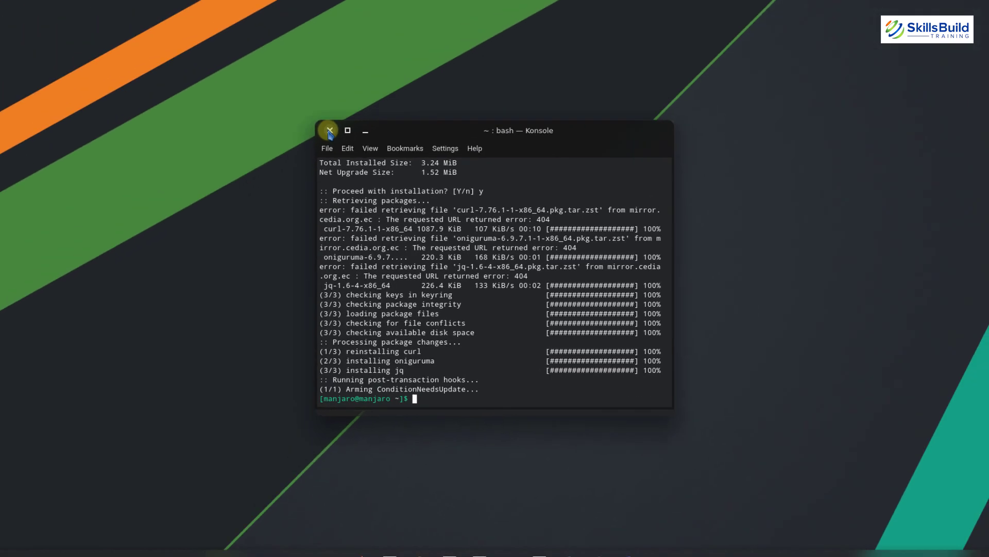
pyautogui.click(222, 48)
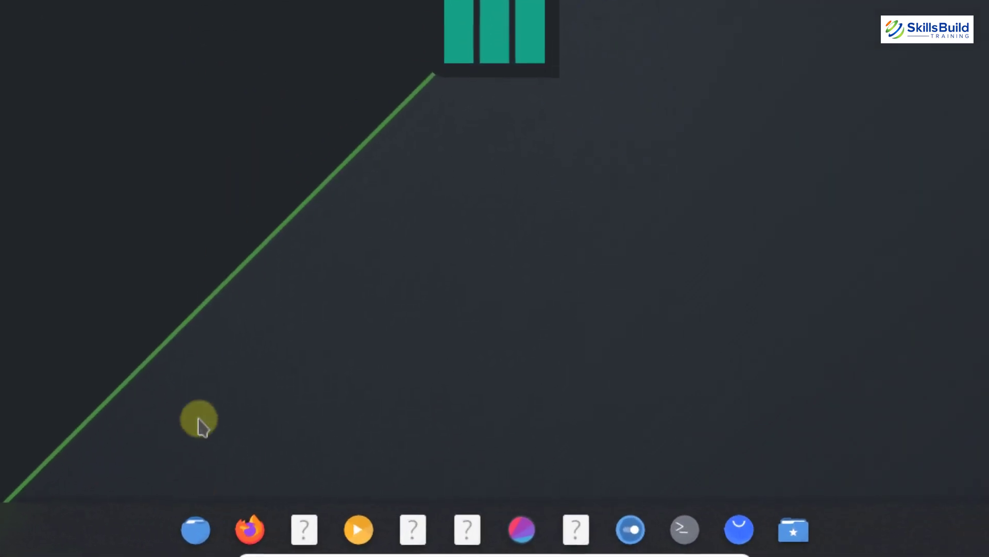
# Copy the conky folder from kde-setup-02 into the manjaro home folder, with hidden files shown
pyautogui.click(199, 531)
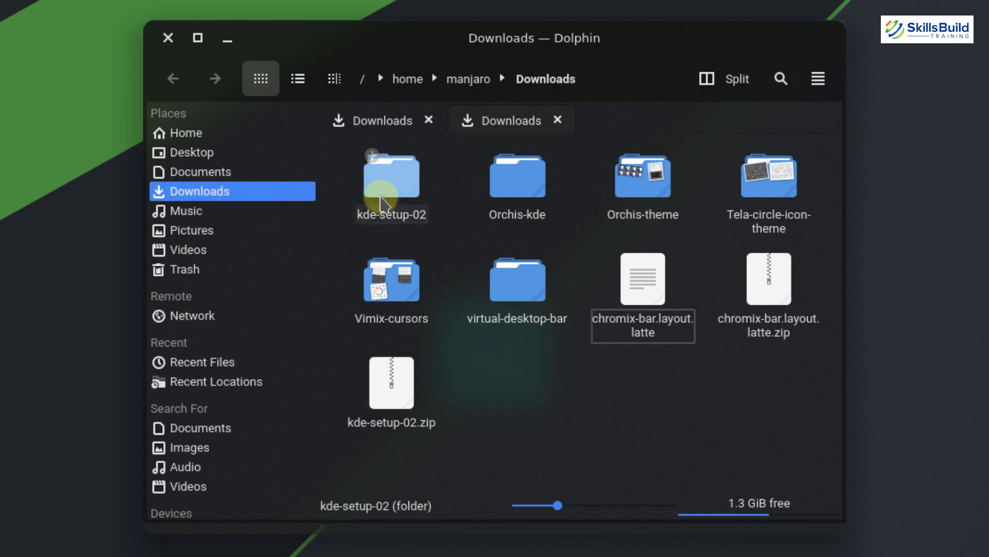
pyautogui.click(382, 204)
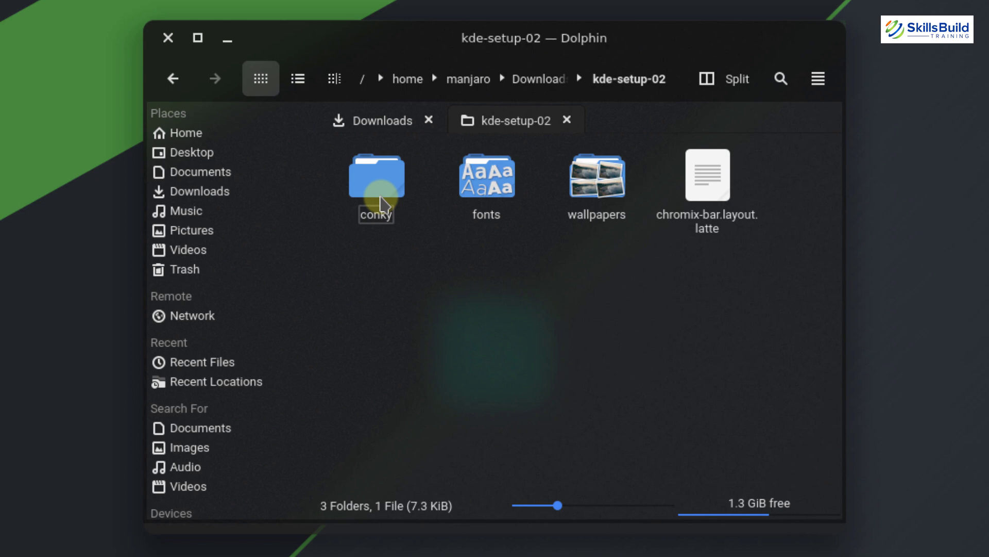
pyautogui.click(382, 204)
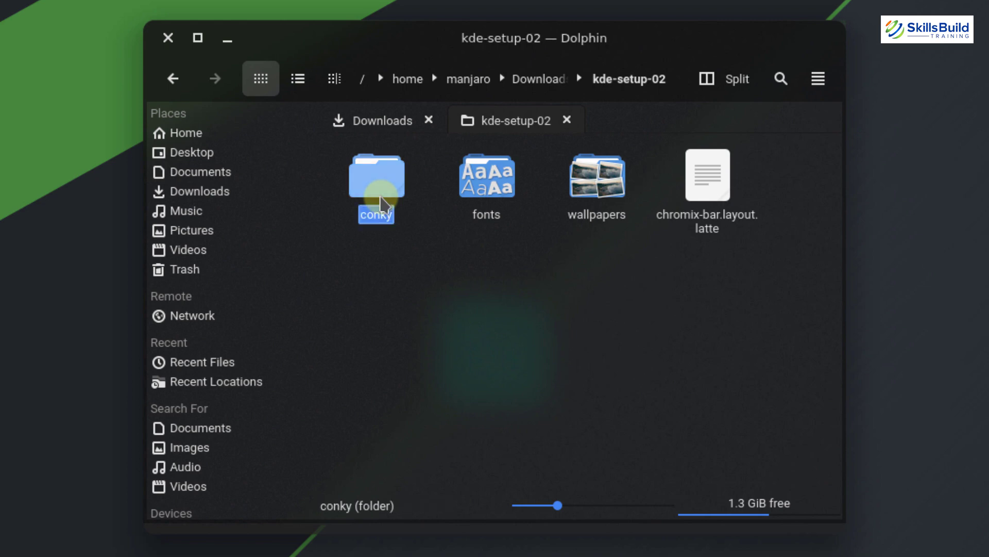
pyautogui.click(407, 79)
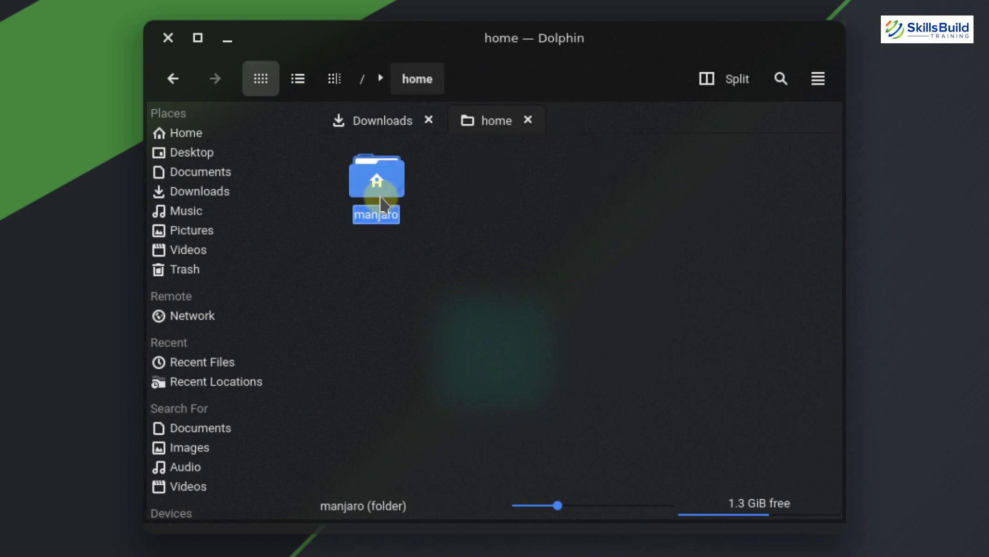
pyautogui.doubleClick(377, 203)
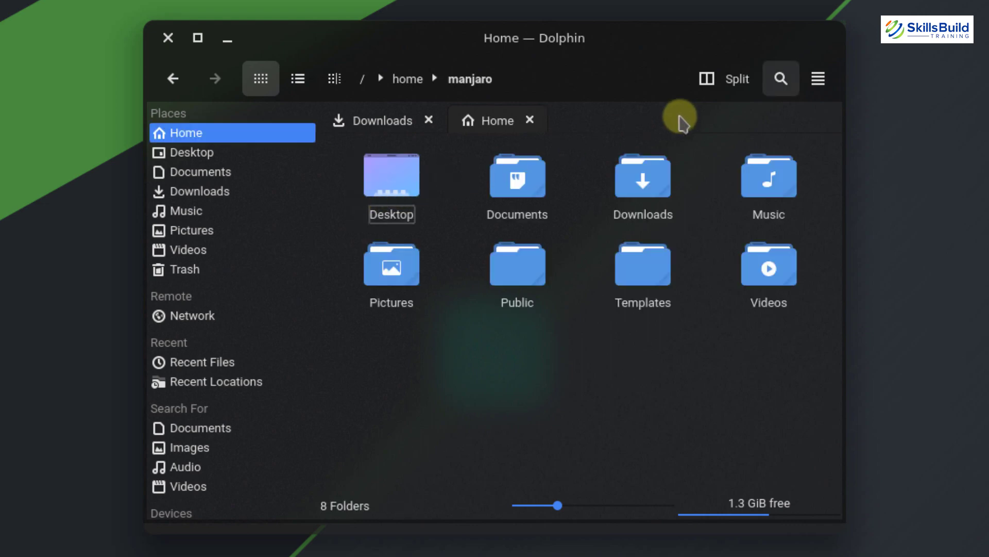
pyautogui.click(817, 81)
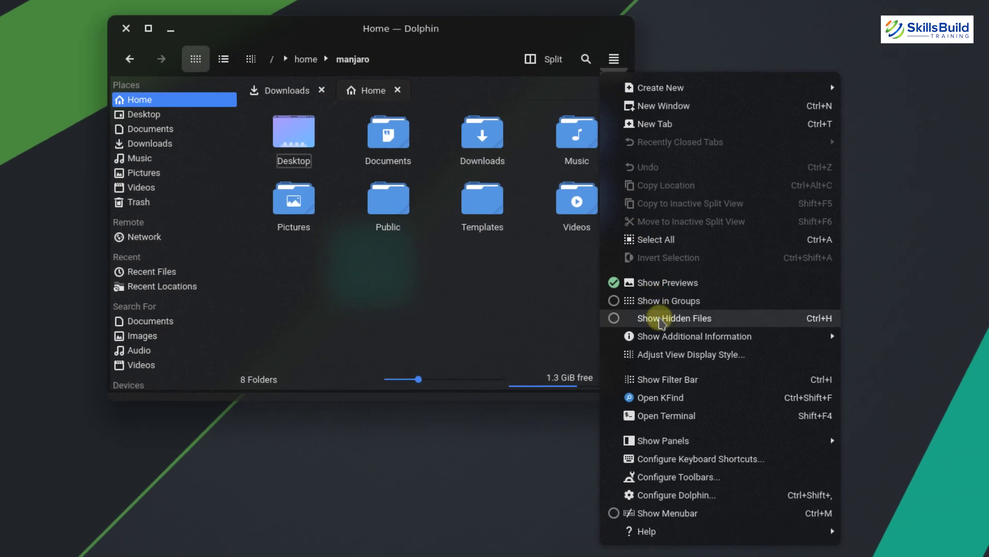
pyautogui.click(661, 318)
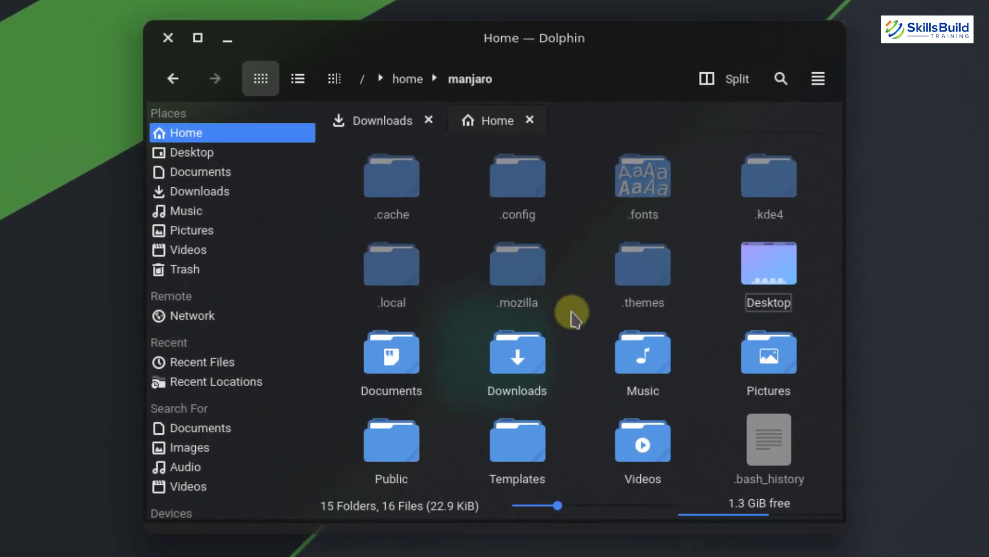
pyautogui.hotkey('ctrl', 'v')
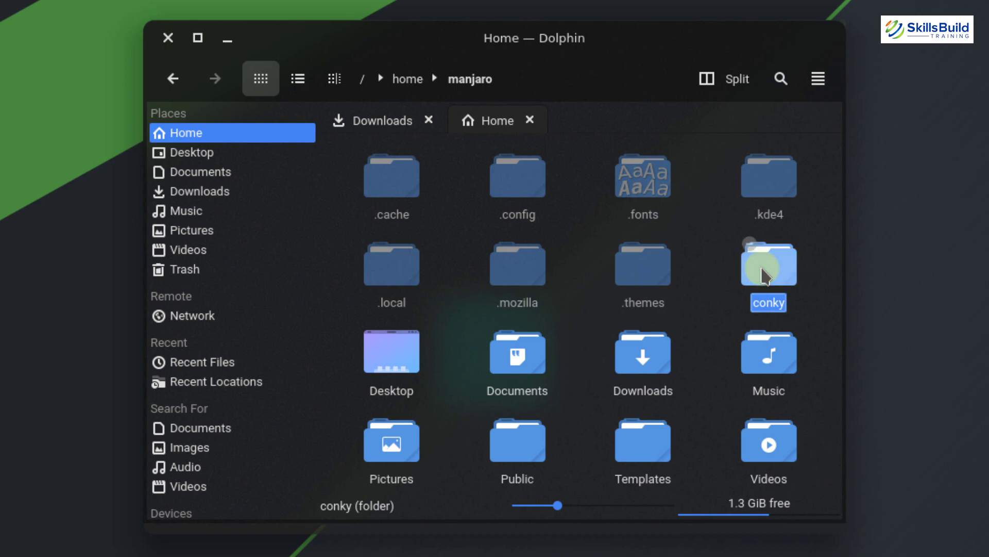
# Rename the conky folder to .conky and close Dolphin
pyautogui.rightClick(763, 273)
pyautogui.click(823, 539)
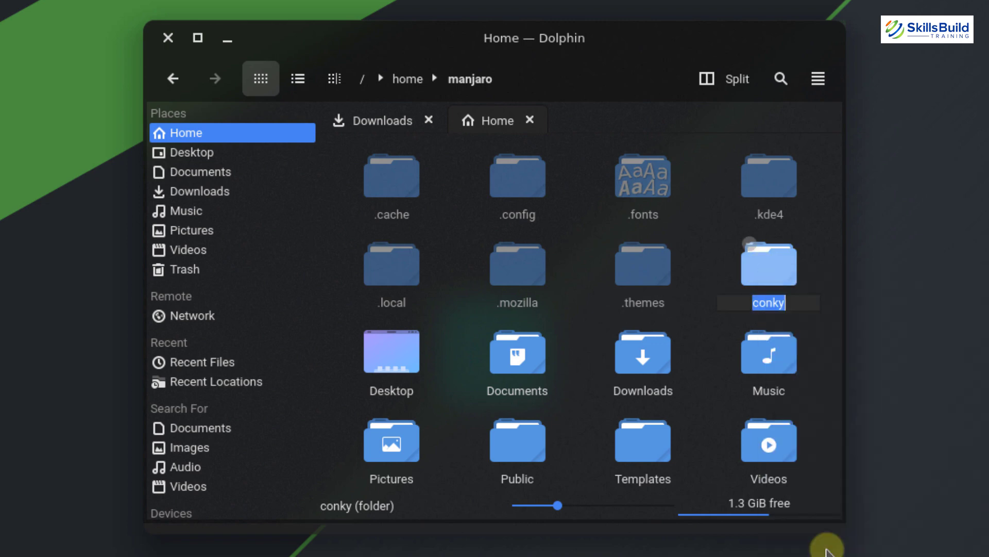
pyautogui.press('Home')
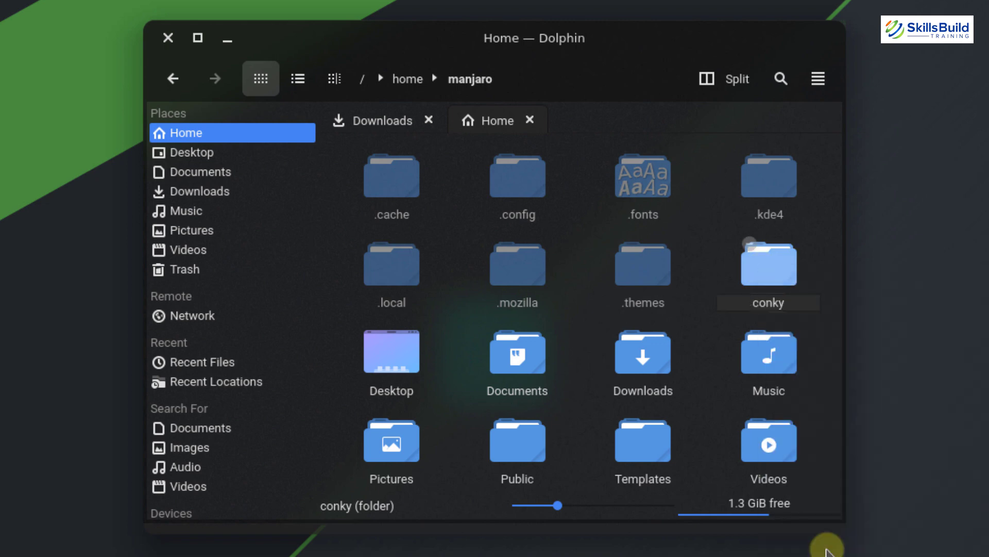
pyautogui.write('.')
pyautogui.press('Return')
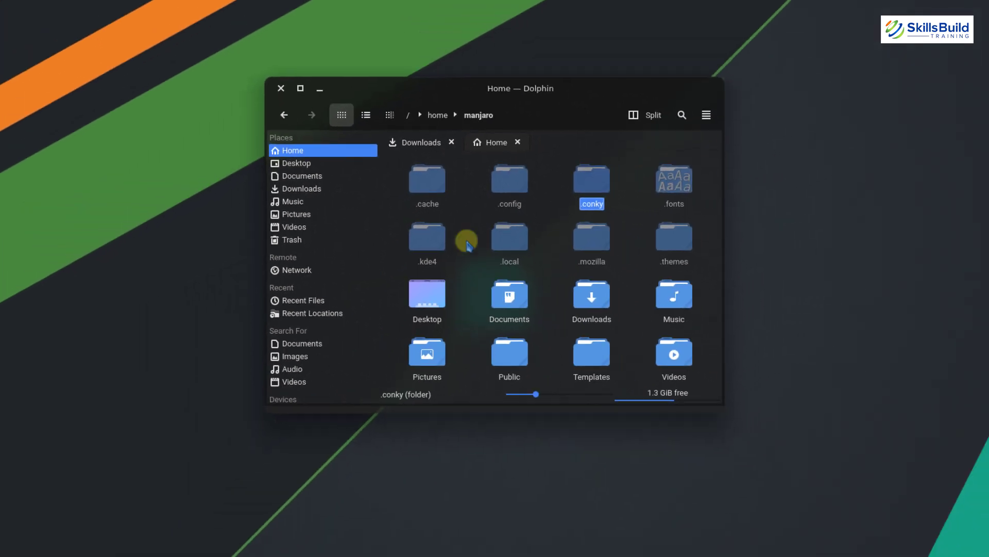
pyautogui.click(281, 89)
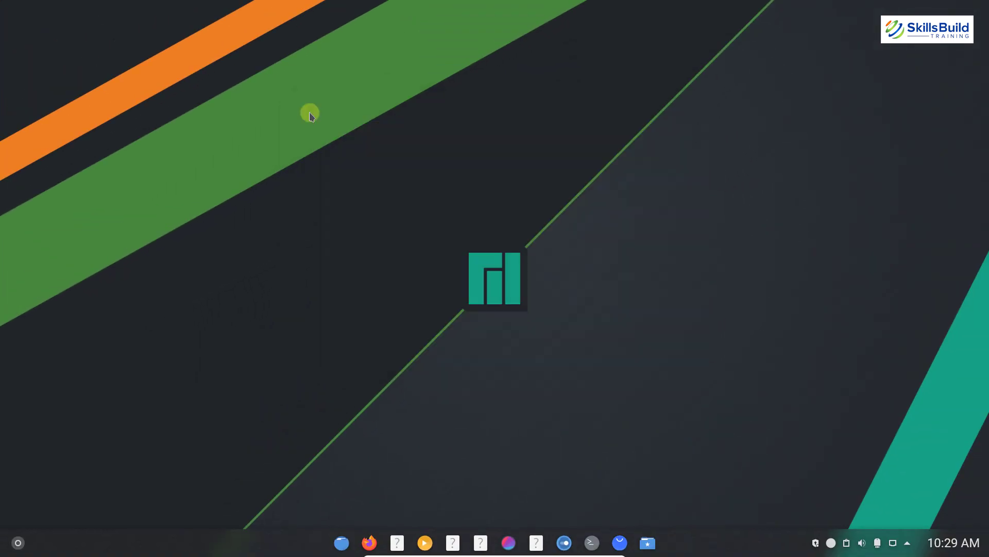
# Go to System Settings' Startup and Shutdown Autostart page and begin adding a login script
pyautogui.click(18, 542)
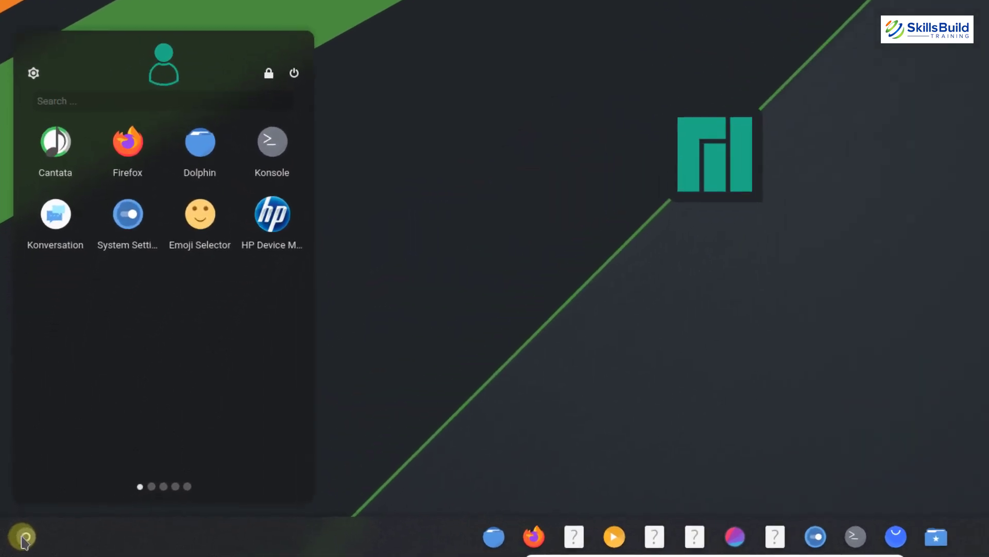
pyautogui.write('syste')
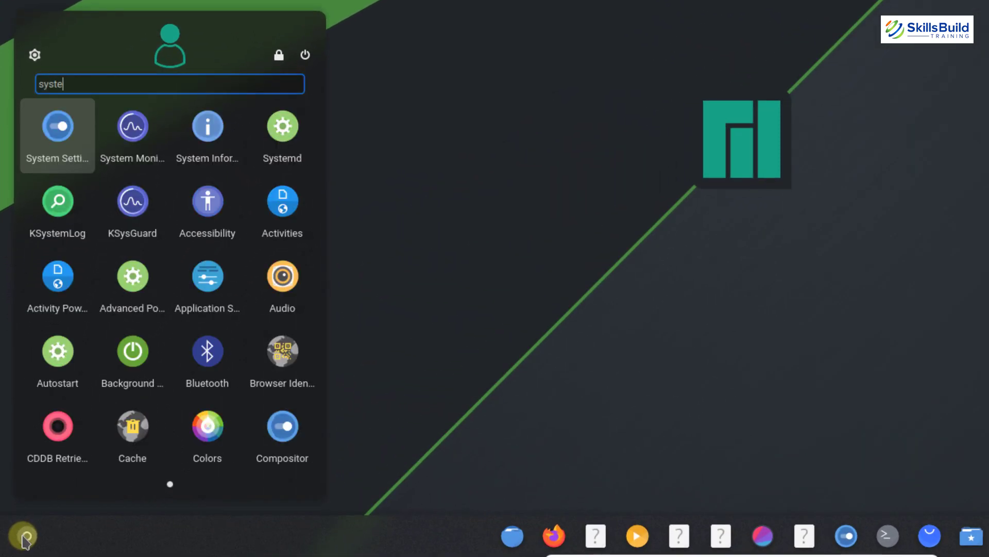
pyautogui.click(48, 136)
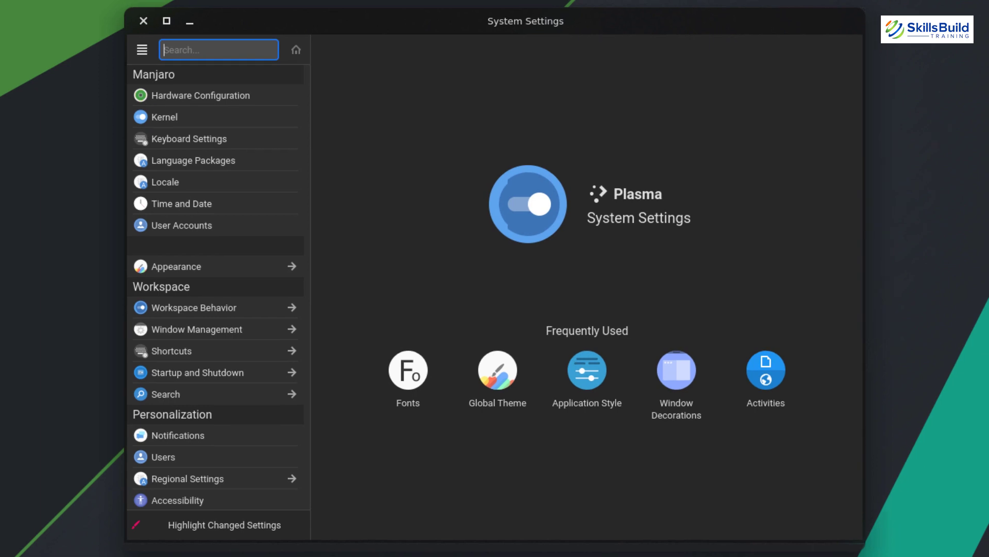
pyautogui.click(215, 380)
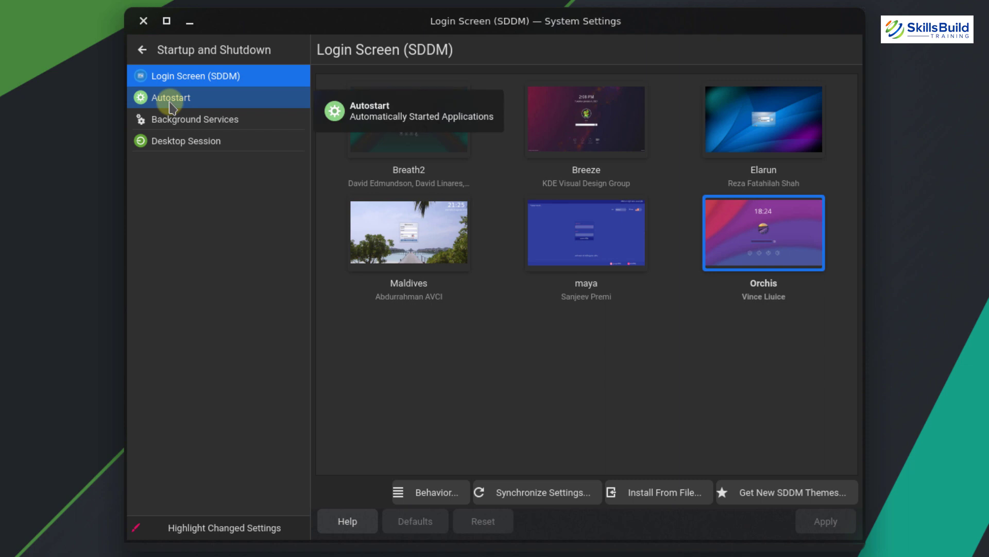
pyautogui.click(171, 99)
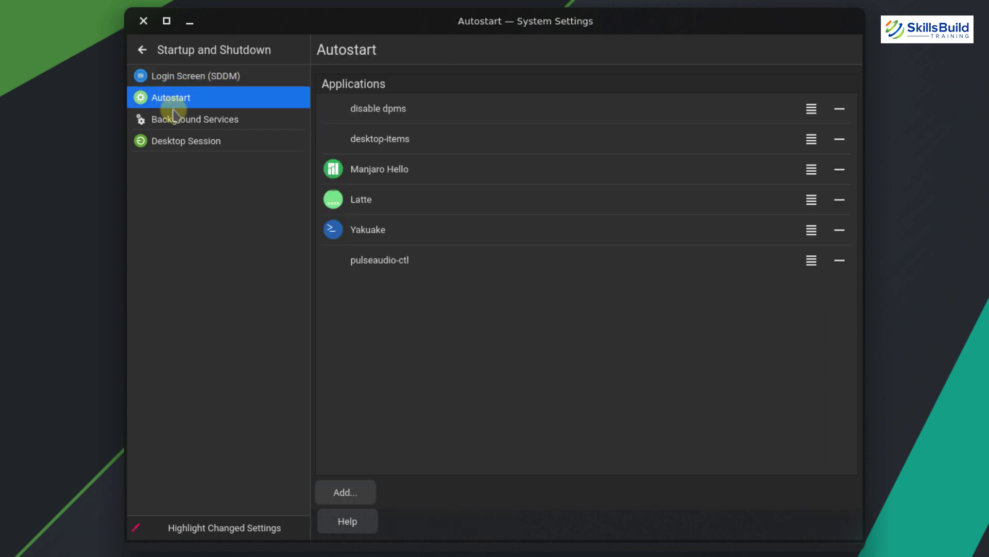
pyautogui.click(356, 493)
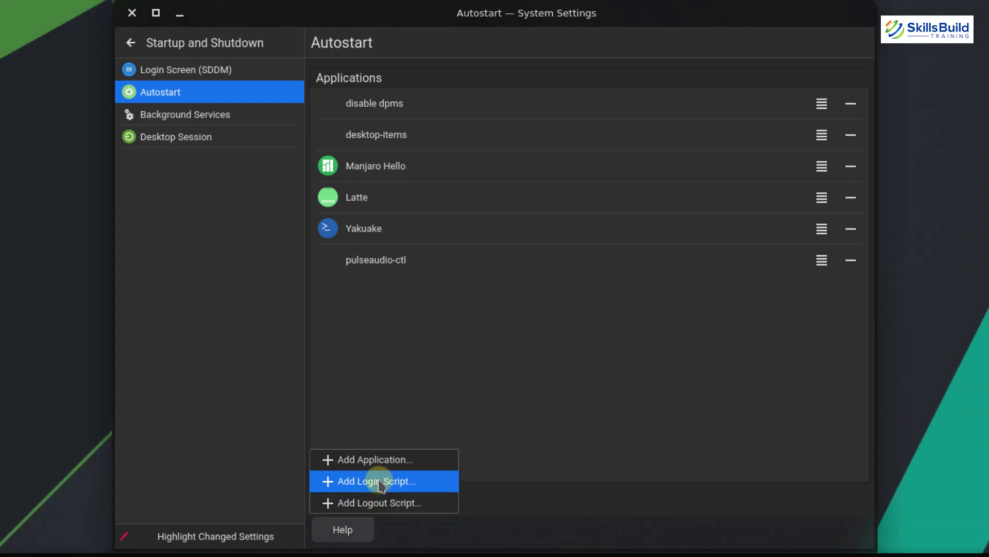
pyautogui.click(379, 481)
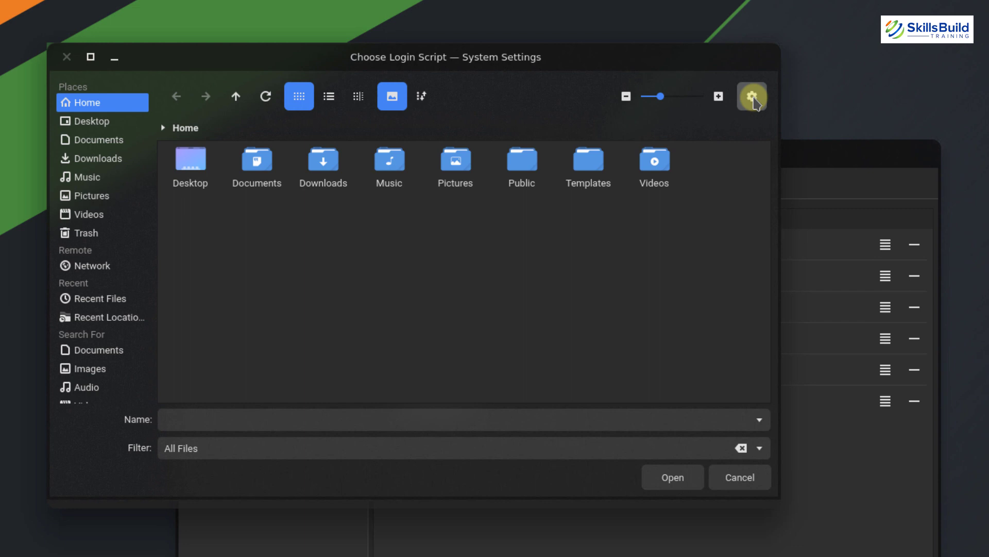
# Choose .conky/Antares/start_conky.sh as the login script, showing hidden files to reach it
pyautogui.click(753, 98)
pyautogui.click(764, 154)
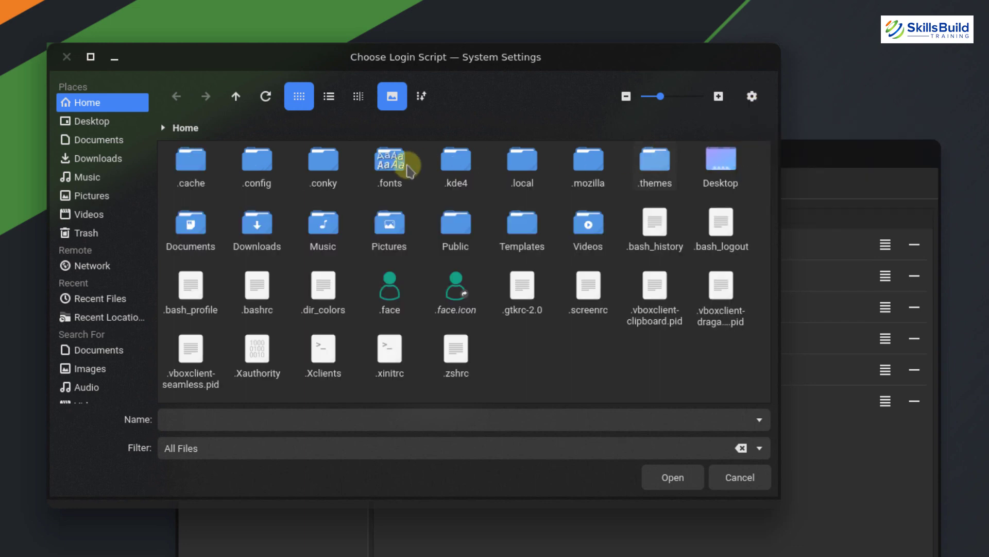
pyautogui.doubleClick(330, 173)
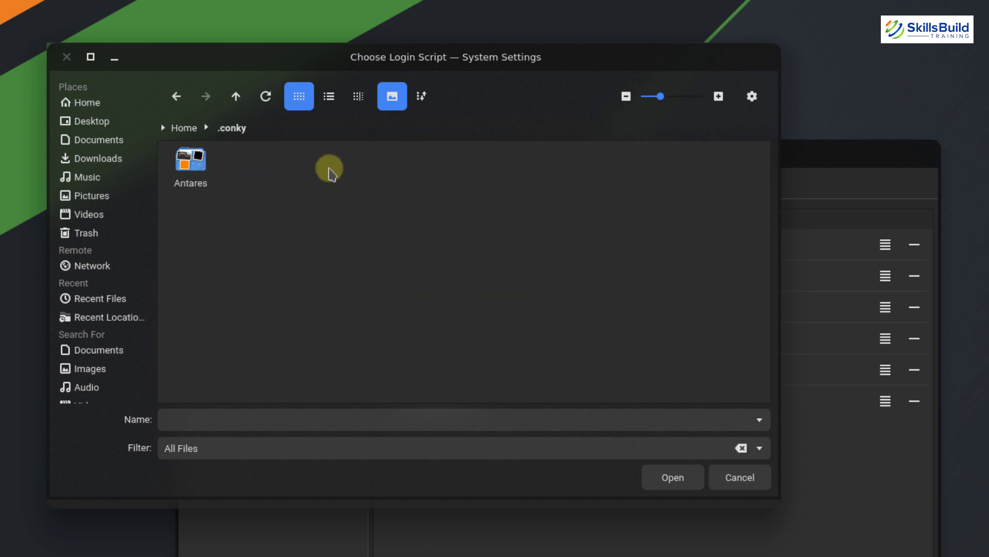
pyautogui.doubleClick(205, 169)
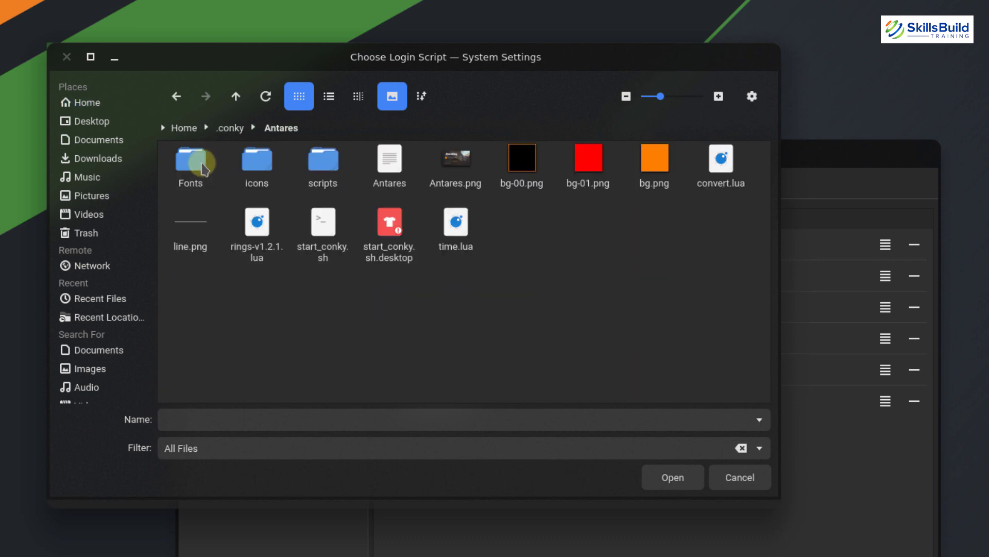
pyautogui.click(328, 230)
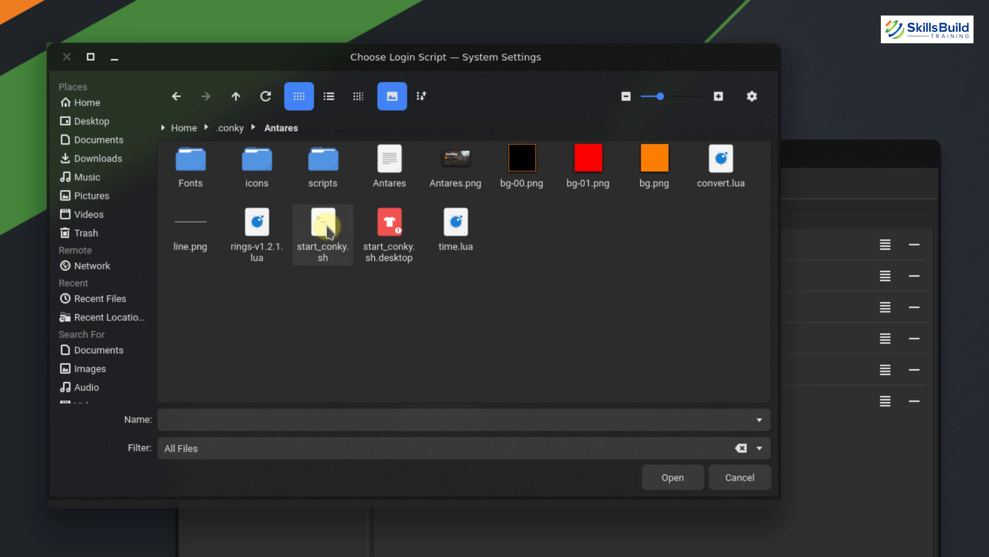
pyautogui.click(673, 478)
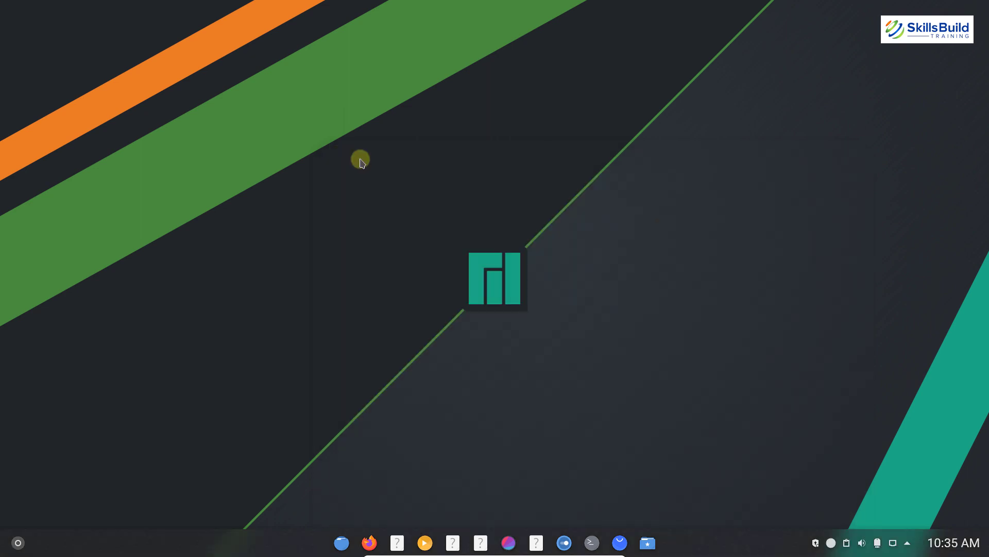
# Apply the Opal image as the desktop wallpaper and close the Desktop Folder Settings dialog
pyautogui.rightClick(361, 161)
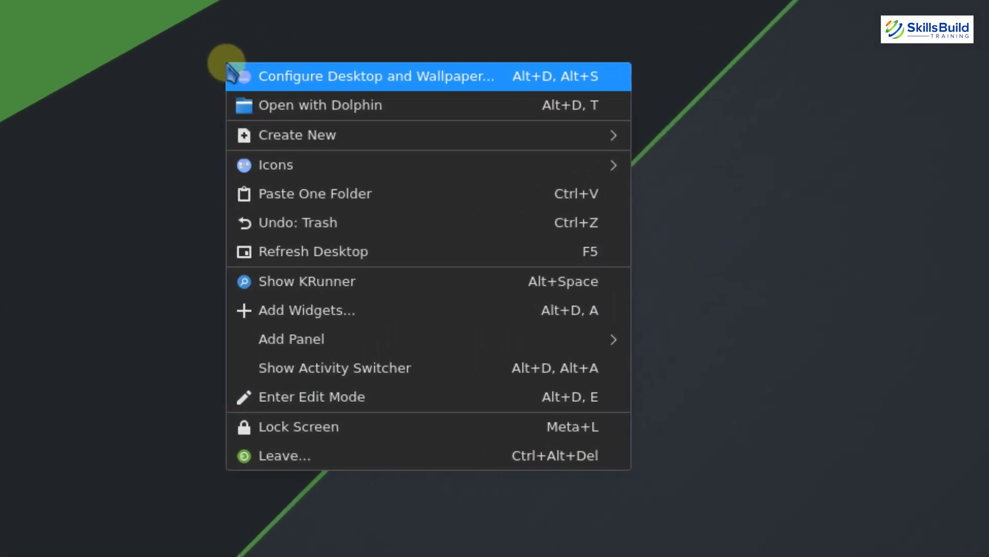
pyautogui.click(412, 77)
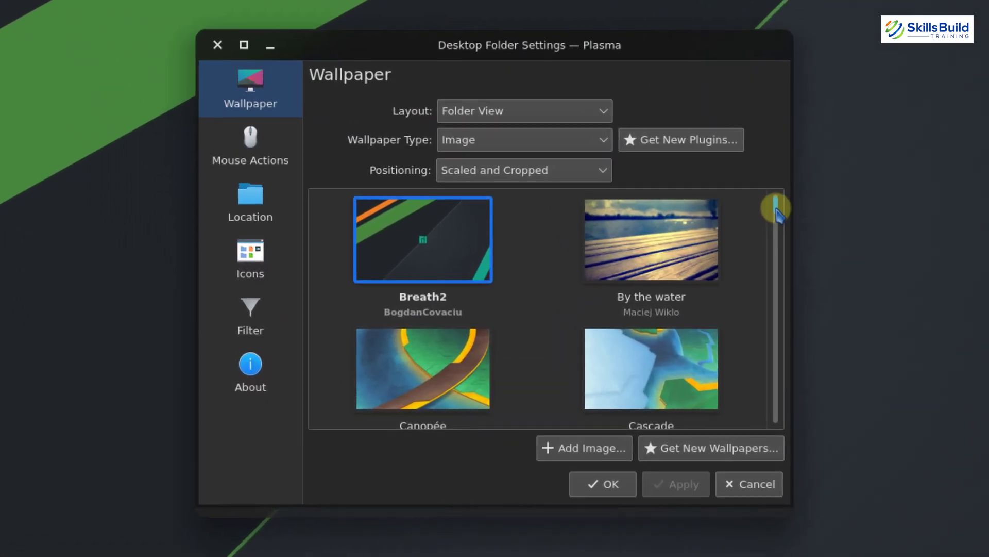
pyautogui.scroll(-5, 670, 228)
pyautogui.scroll(-10, 778, 214)
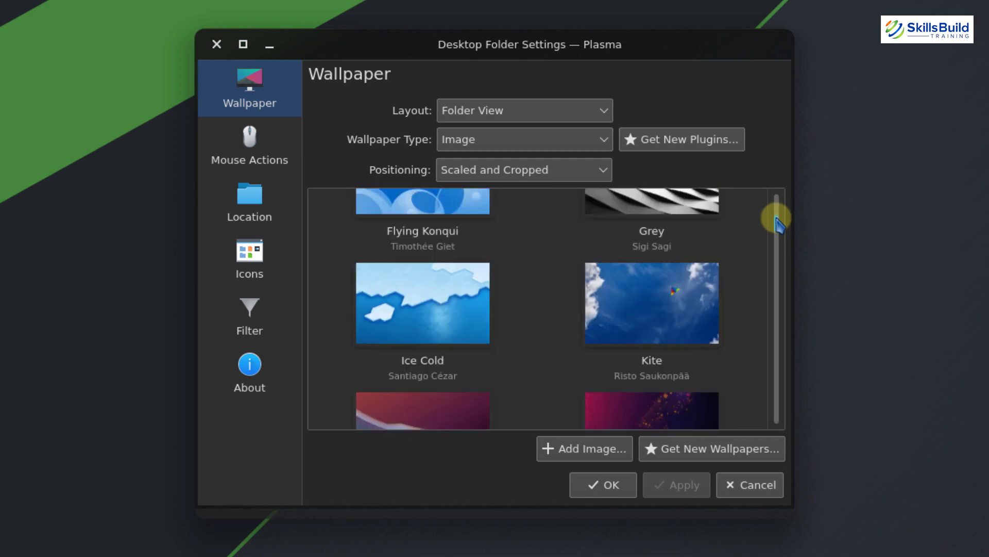
pyautogui.scroll(-2, 776, 224)
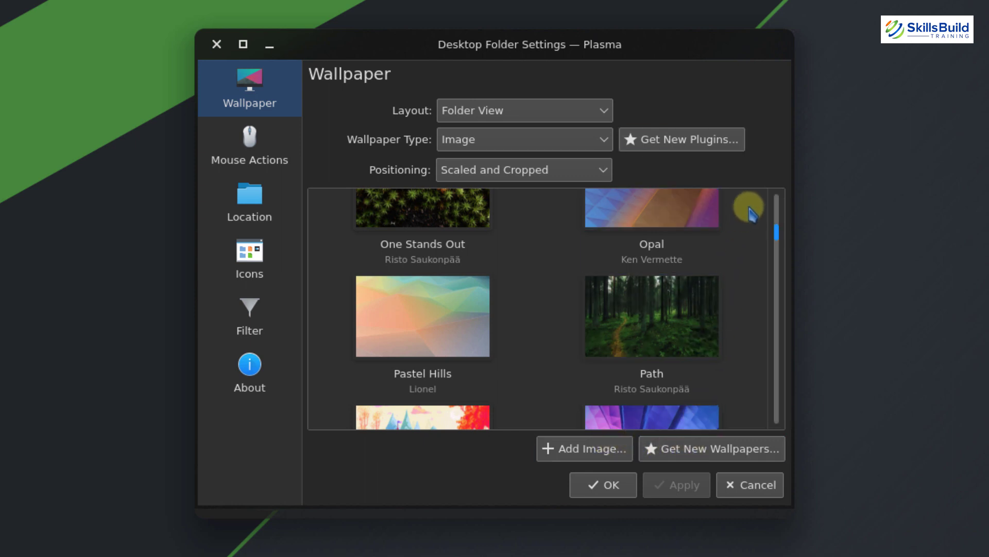
pyautogui.scroll(-8, 775, 230)
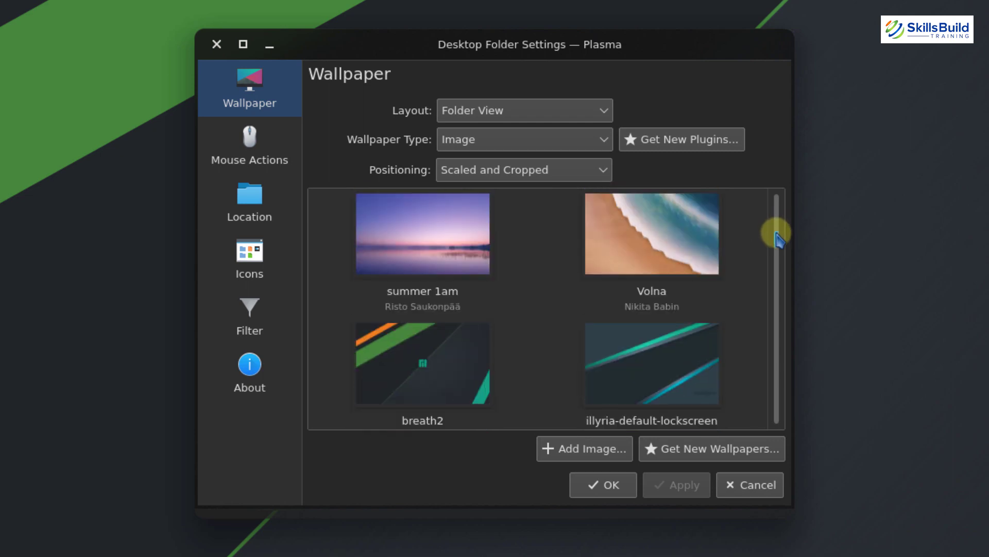
pyautogui.scroll(6, 775, 231)
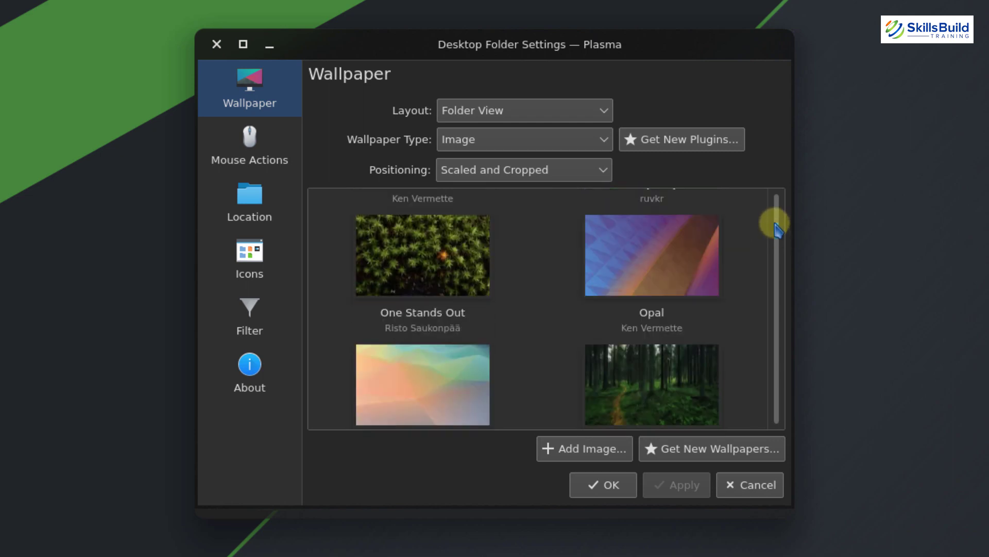
pyautogui.click(658, 261)
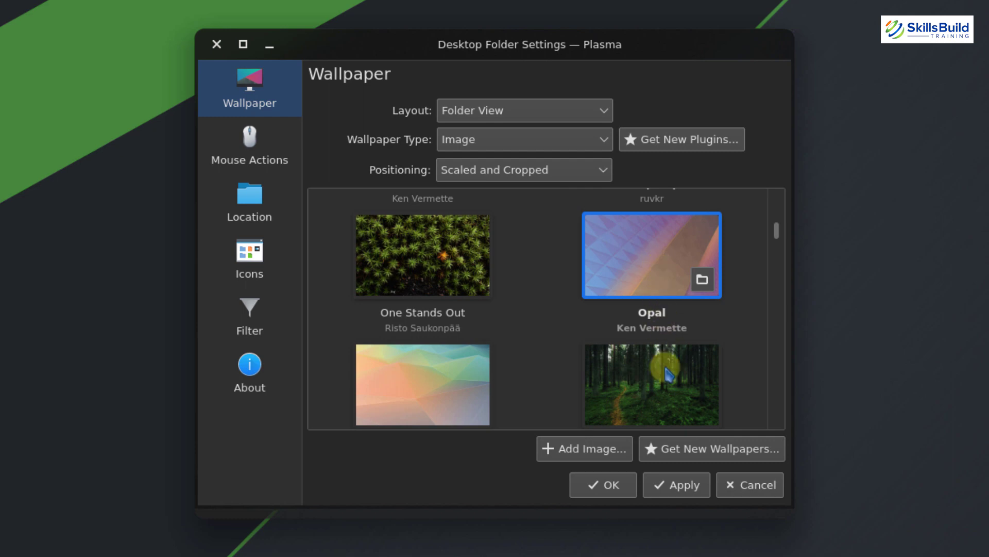
pyautogui.click(675, 485)
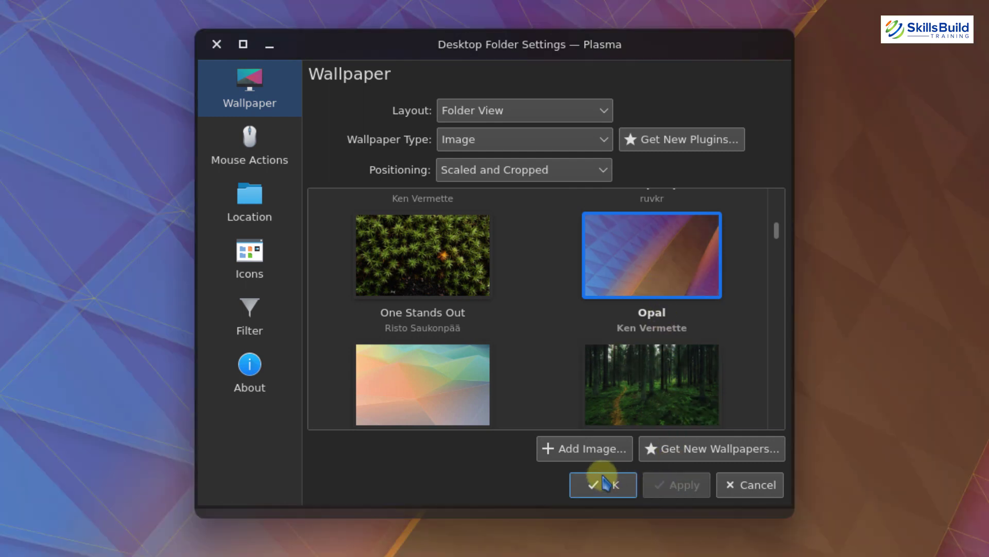
pyautogui.click(605, 484)
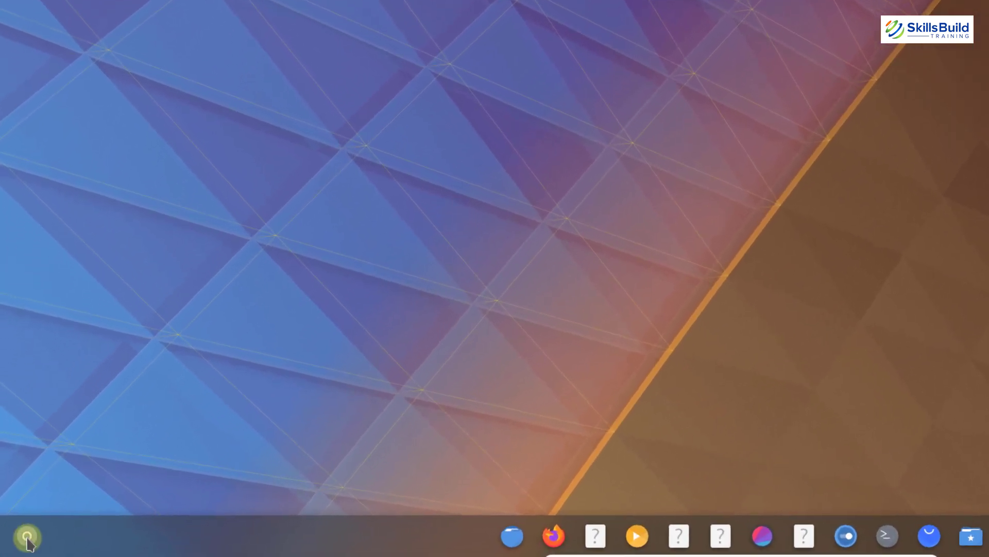
# Log out through the launcher's power options, then sign back in with the account password
pyautogui.click(27, 537)
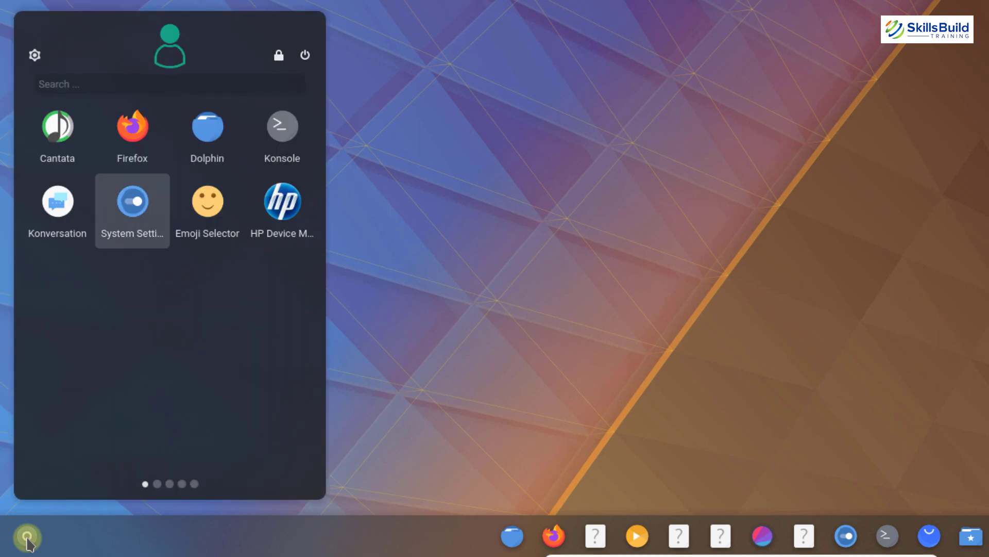
pyautogui.click(306, 56)
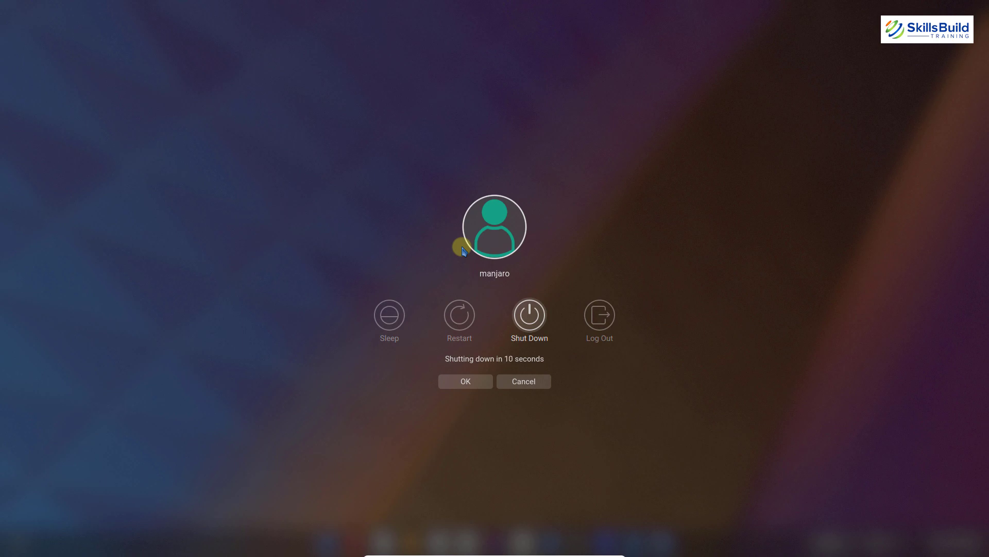
pyautogui.click(599, 315)
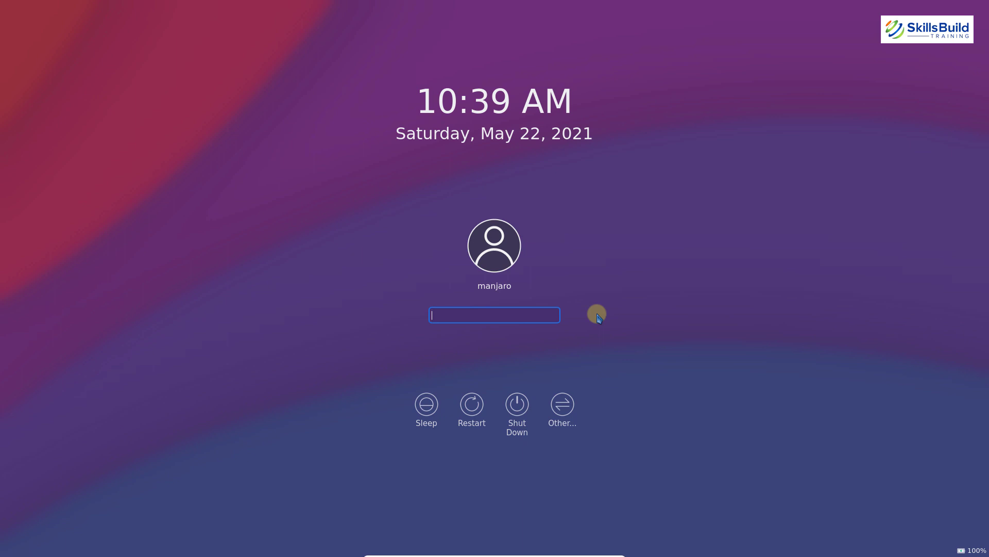
pyautogui.write('manjaro')
pyautogui.press('Return')
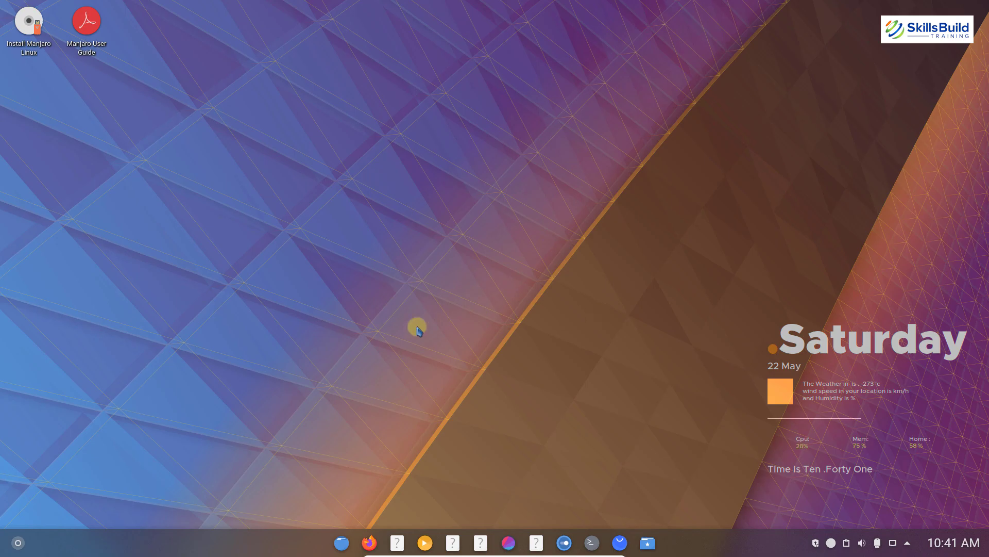